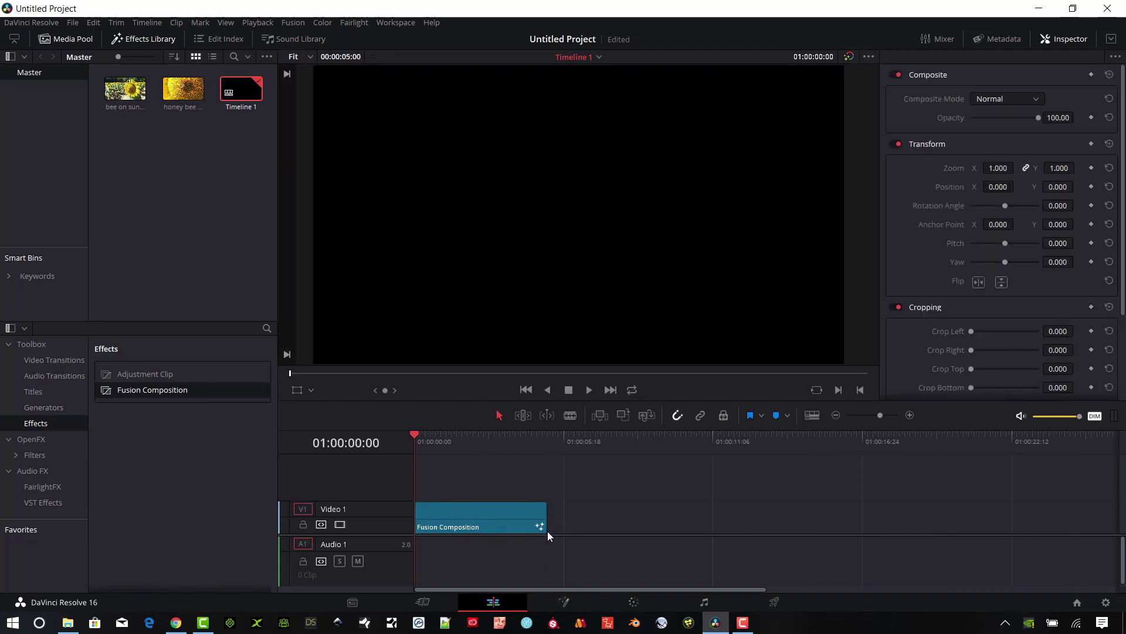
- Extend the Fusion Composition clip to a duration of 00:00:06:26 and add five more video tracks
{"action": "left_click_drag", "start_coordinate": [542, 519], "coordinate": [593, 531]}
{"action": "right_click", "coordinate": [355, 482]}
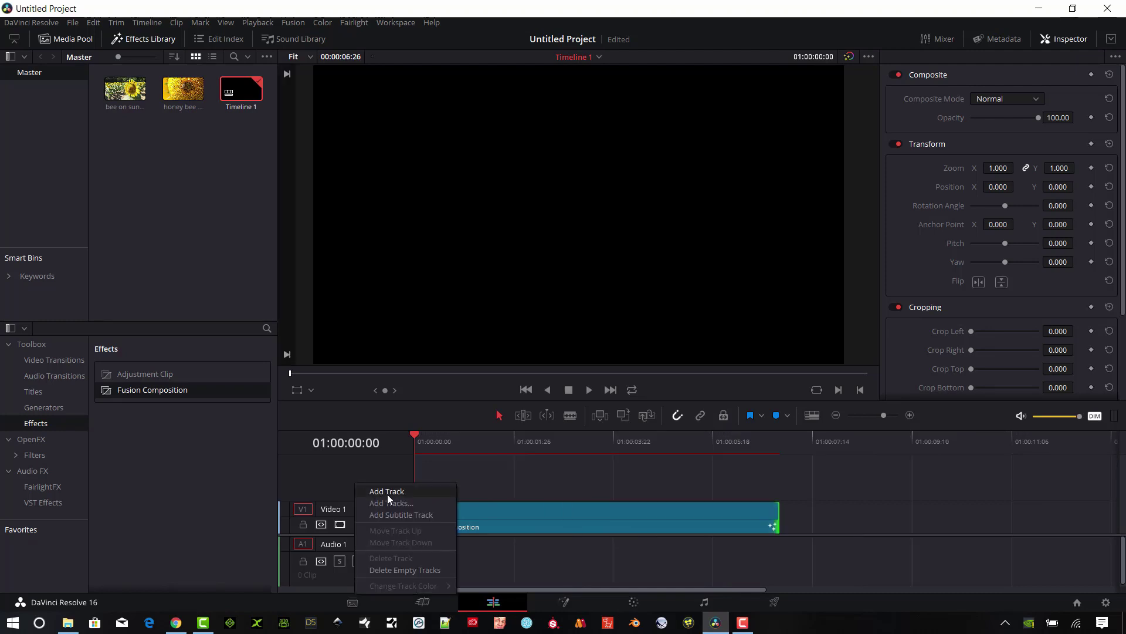
{"action": "left_click", "coordinate": [387, 492]}
{"action": "right_click", "coordinate": [379, 473]}
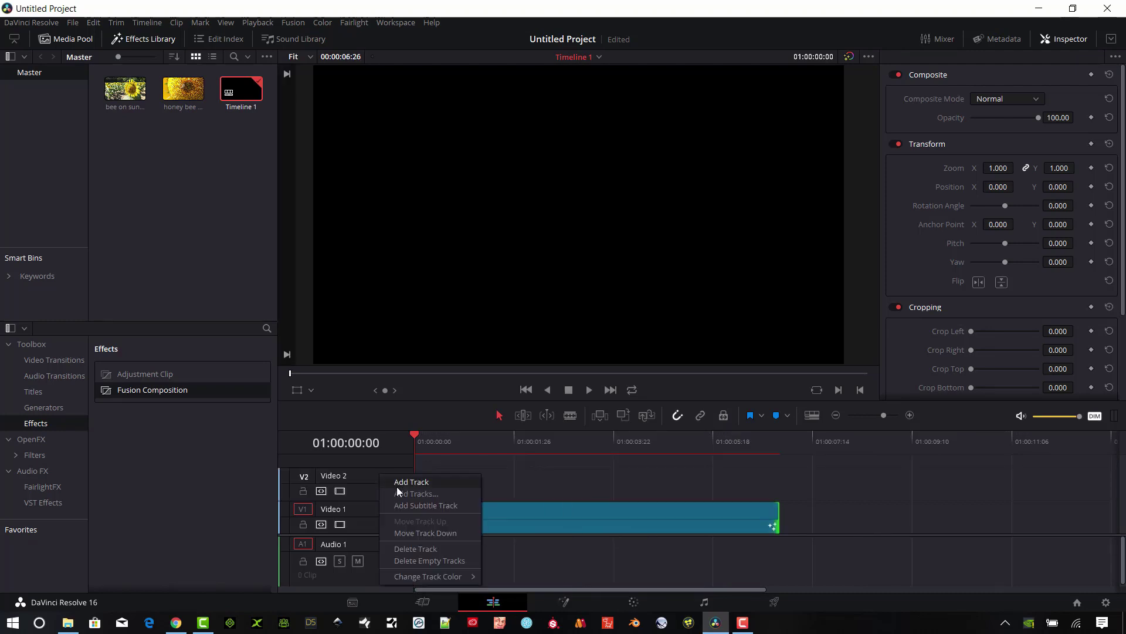
{"action": "left_click", "coordinate": [394, 482]}
{"action": "right_click", "coordinate": [372, 472]}
{"action": "left_click", "coordinate": [389, 484]}
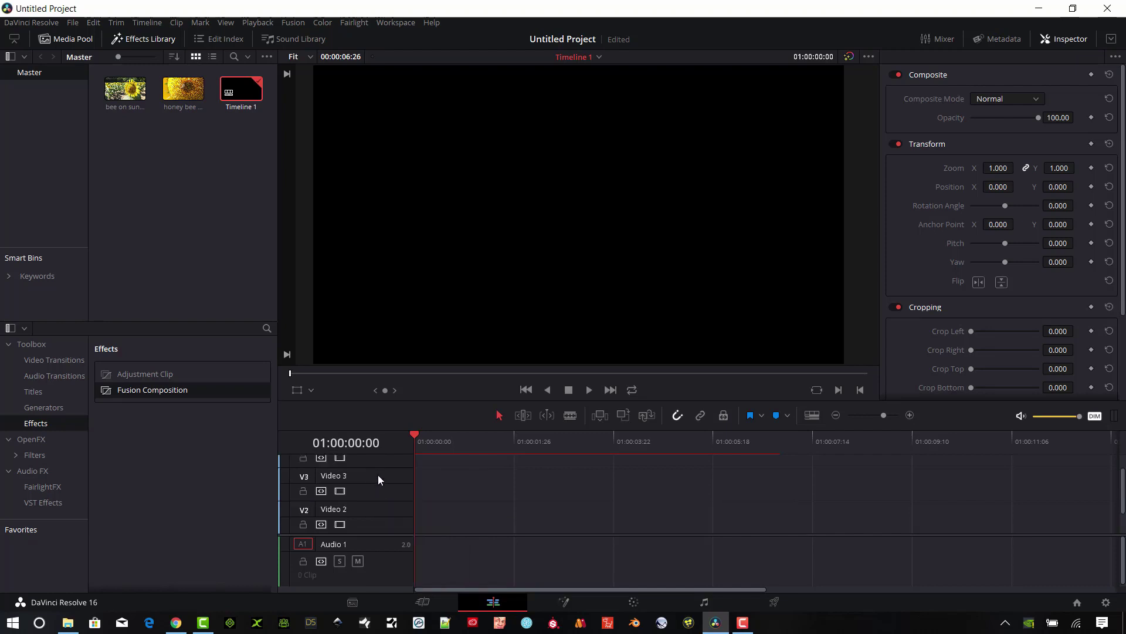
{"action": "right_click", "coordinate": [379, 476]}
{"action": "left_click", "coordinate": [387, 485]}
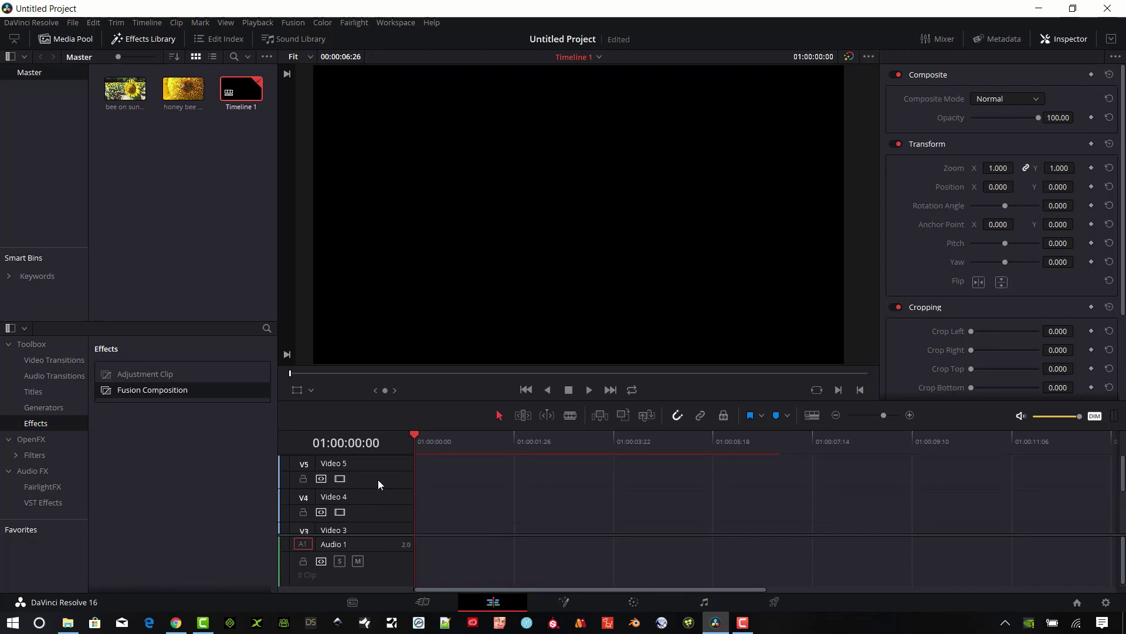
{"action": "right_click", "coordinate": [378, 480]}
{"action": "left_click", "coordinate": [390, 485]}
- Move the Fusion Composition clip up to Video 3 and place the bee on sunflower clip at the start of Video 1
{"action": "scroll", "coordinate": [383, 499], "scroll_direction": "down", "scroll_amount": 4}
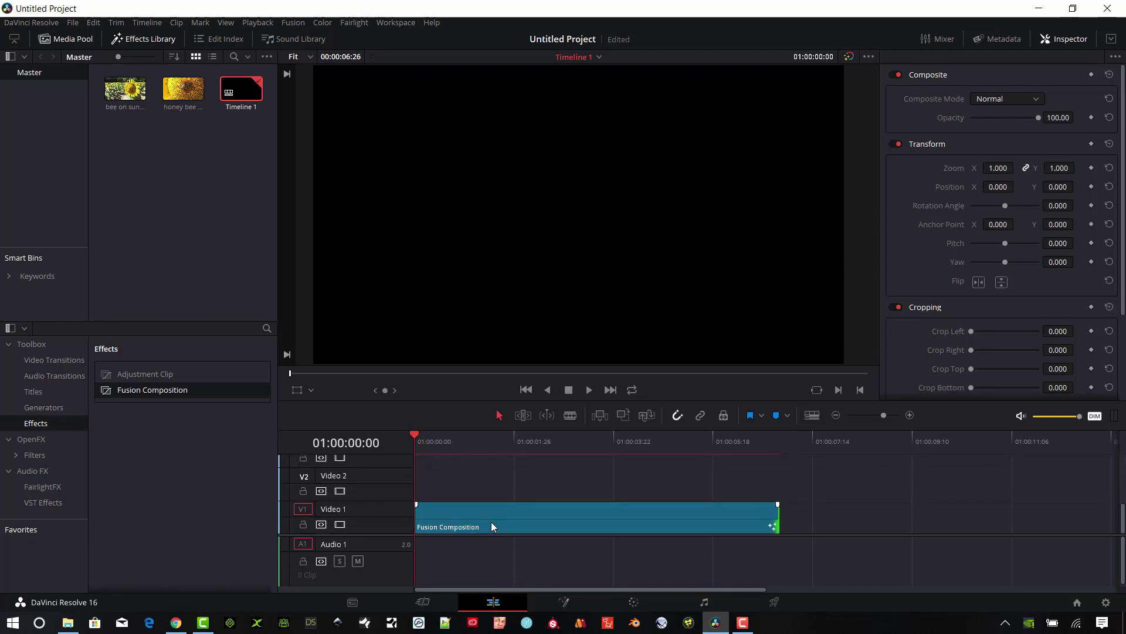
{"action": "left_click_drag", "start_coordinate": [491, 520], "coordinate": [484, 479]}
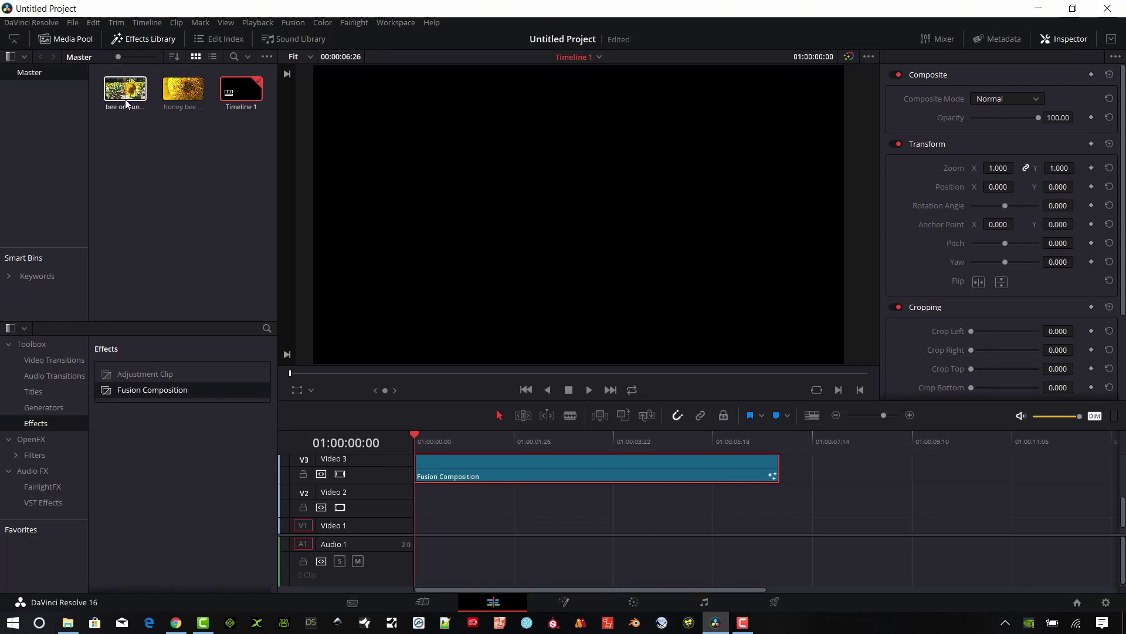
{"action": "left_click_drag", "start_coordinate": [125, 89], "coordinate": [412, 535]}
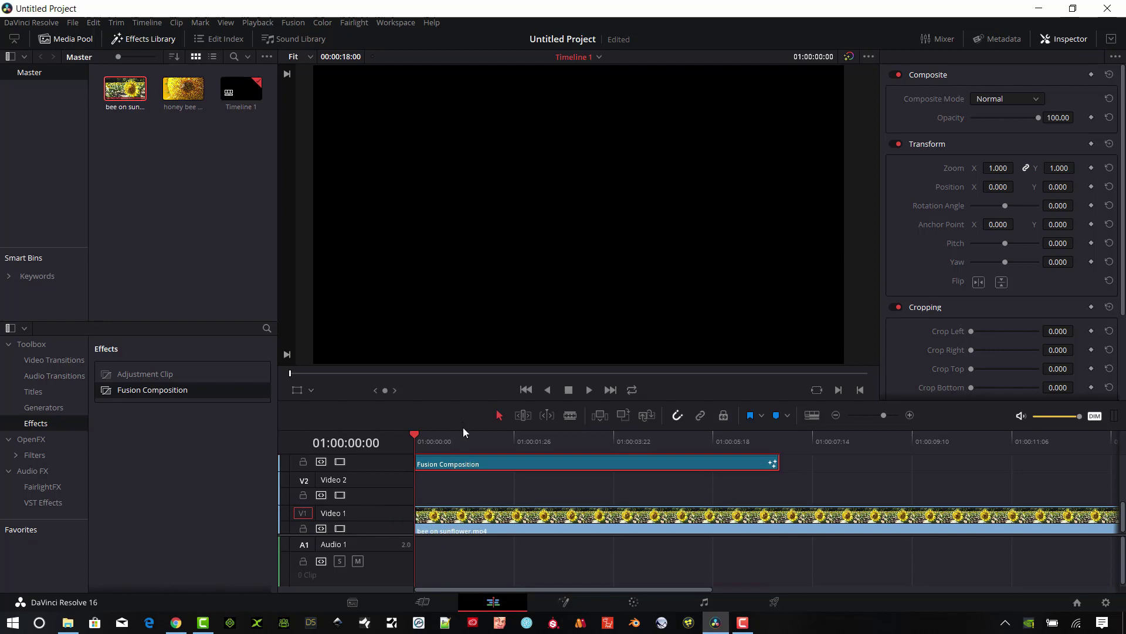
- Disable the Video 3 track and preview the bee on sunflower clip to about 01:00:01:25
{"action": "left_click_drag", "start_coordinate": [457, 443], "coordinate": [497, 442]}
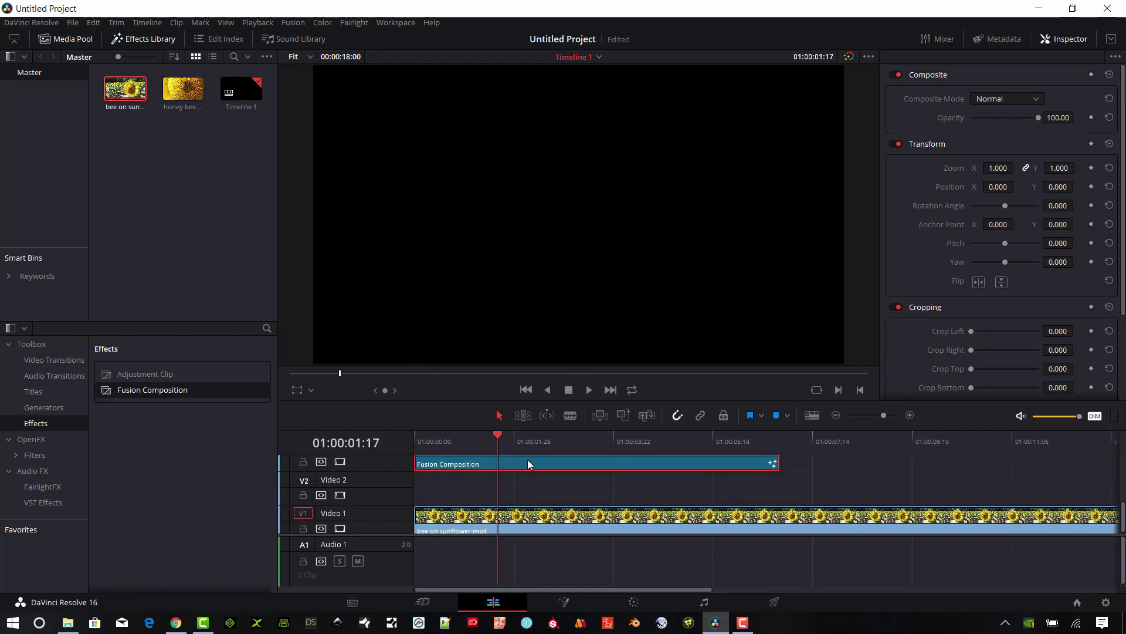
{"action": "scroll", "coordinate": [531, 464], "scroll_direction": "up", "scroll_amount": 2}
{"action": "left_click_drag", "start_coordinate": [492, 446], "coordinate": [517, 503]}
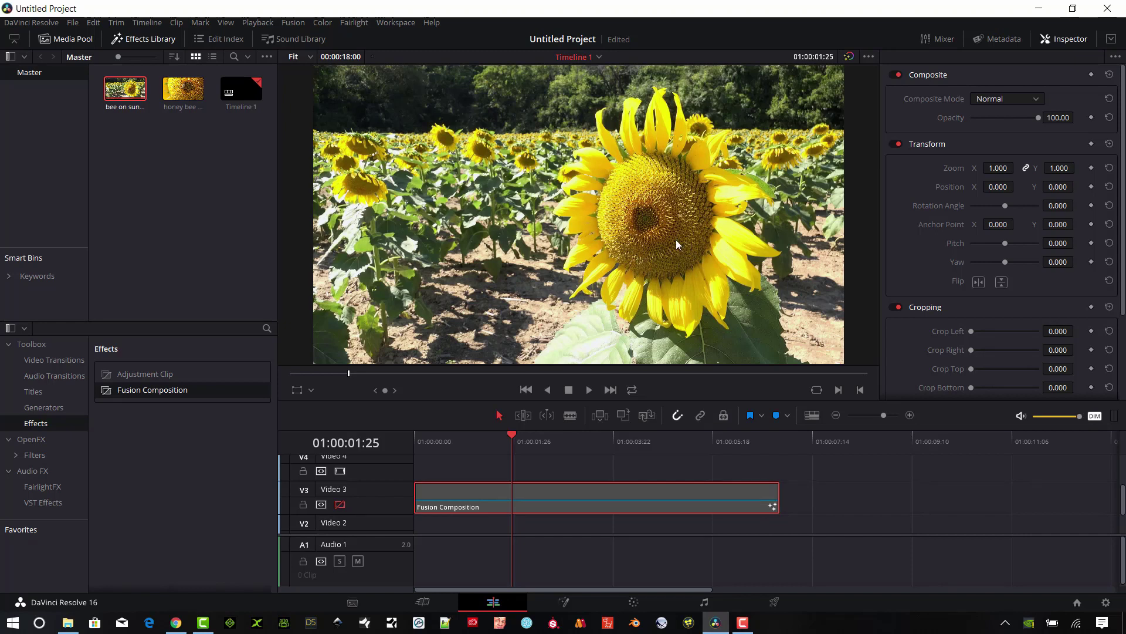
- Place the honey bee sunflower-close clip at the start of Video 2, preview it, and disable that track
{"action": "left_click_drag", "start_coordinate": [183, 88], "coordinate": [467, 541]}
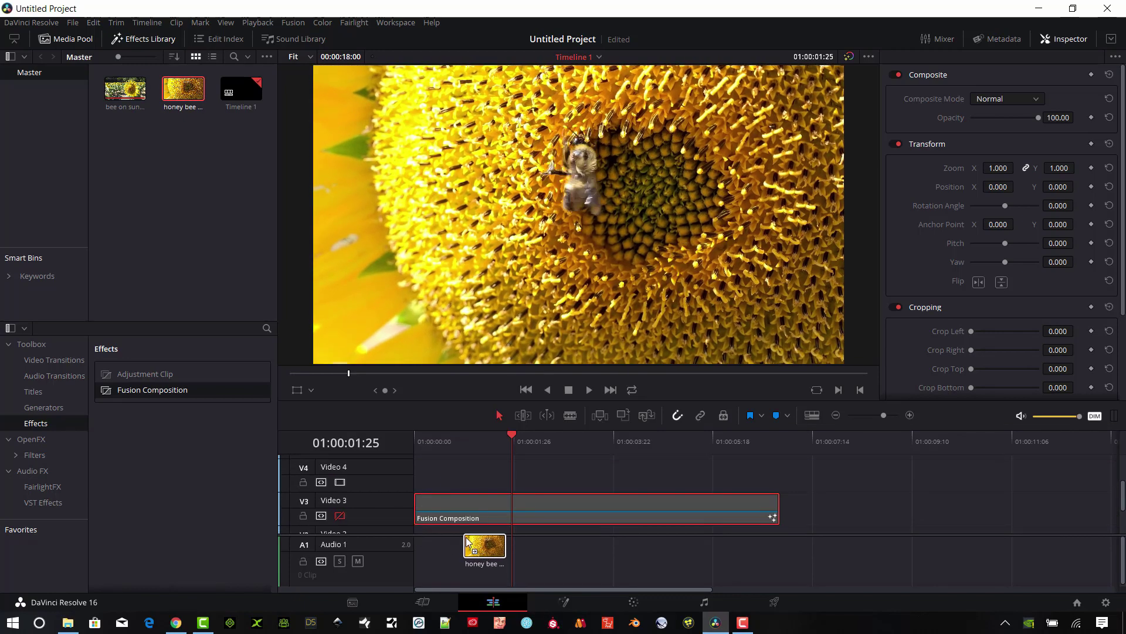
{"action": "left_click_drag", "start_coordinate": [540, 442], "coordinate": [494, 474]}
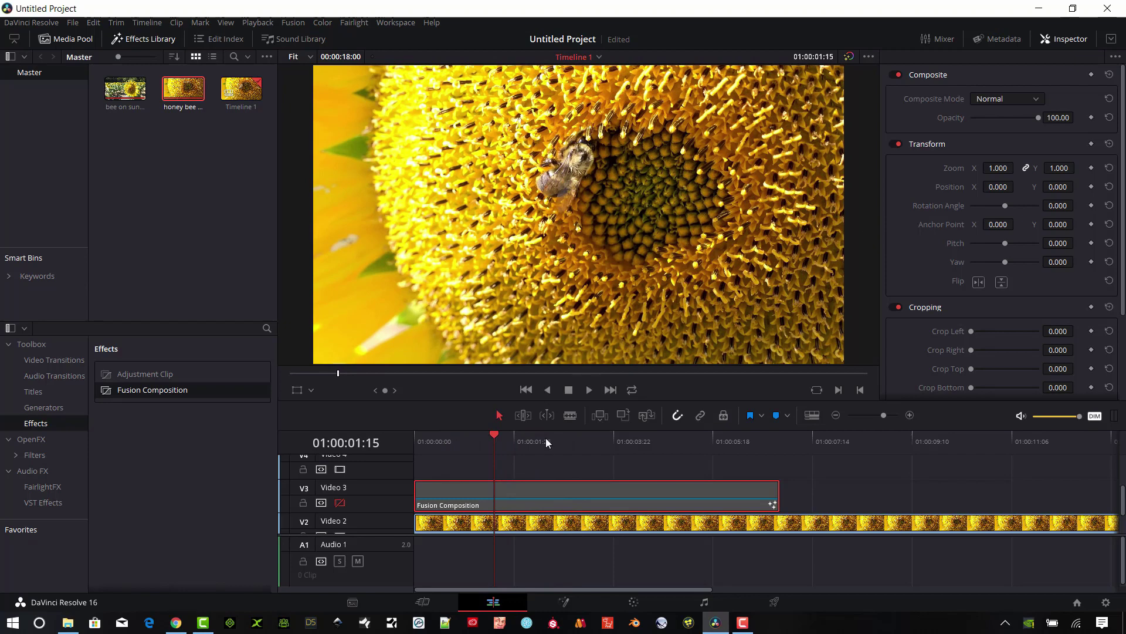
{"action": "scroll", "coordinate": [547, 455], "scroll_direction": "down", "scroll_amount": 1}
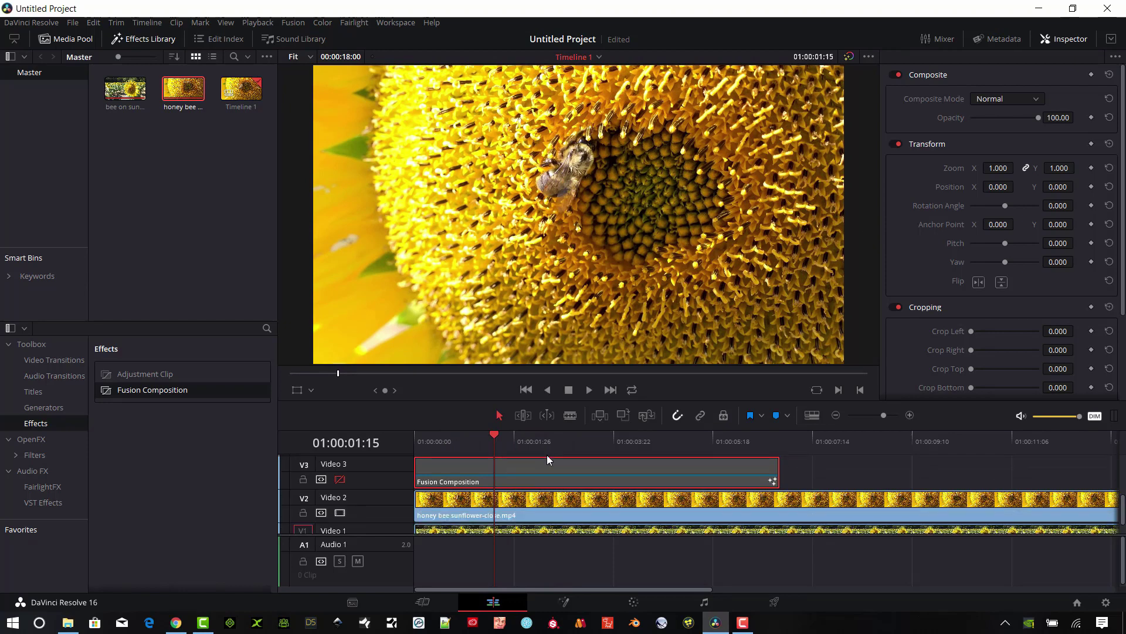
{"action": "left_click", "coordinate": [341, 513]}
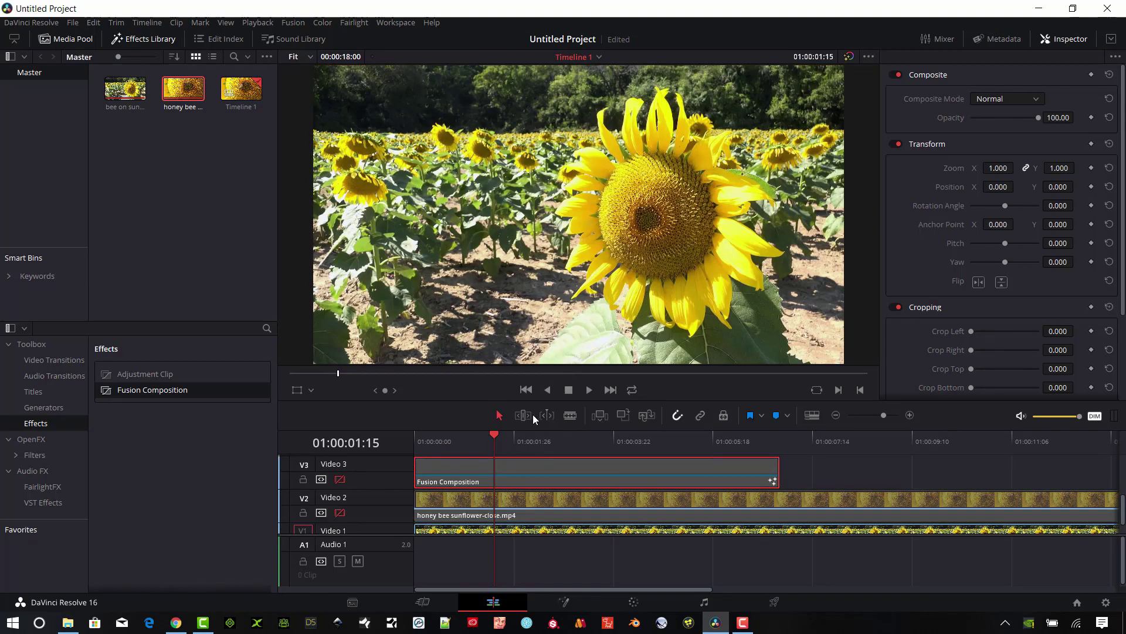
- Mark the Fusion Composition clip at 01:00:03:13, 01:00:03:25 and 01:00:04:14, and return the playhead to the first marker
{"action": "left_click_drag", "start_coordinate": [494, 434], "coordinate": [597, 458]}
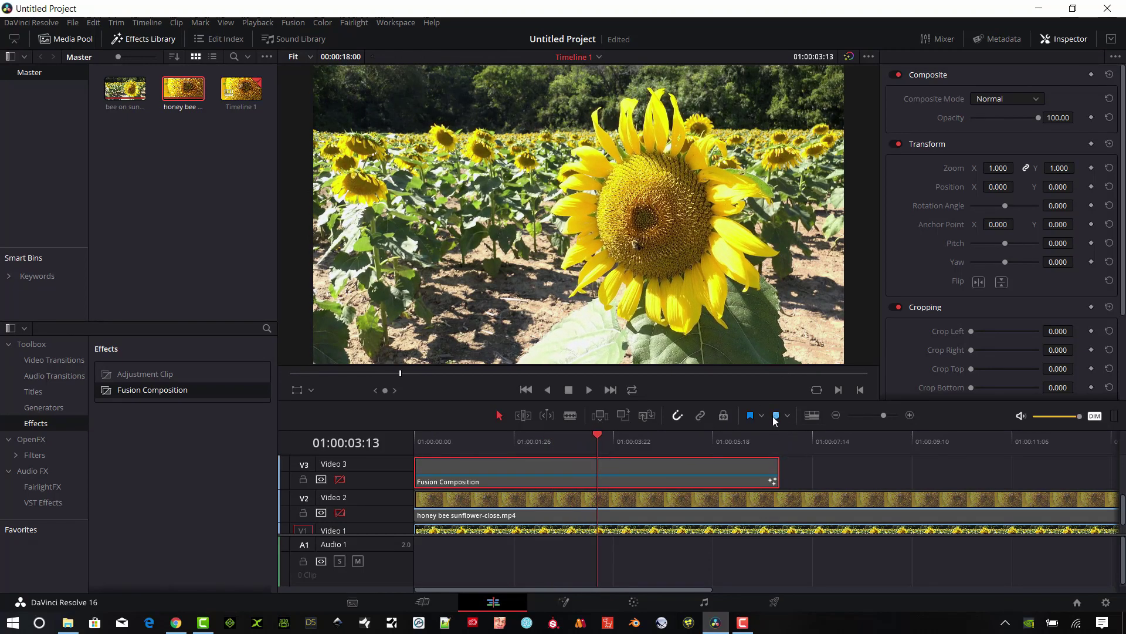
{"action": "left_click", "coordinate": [774, 415]}
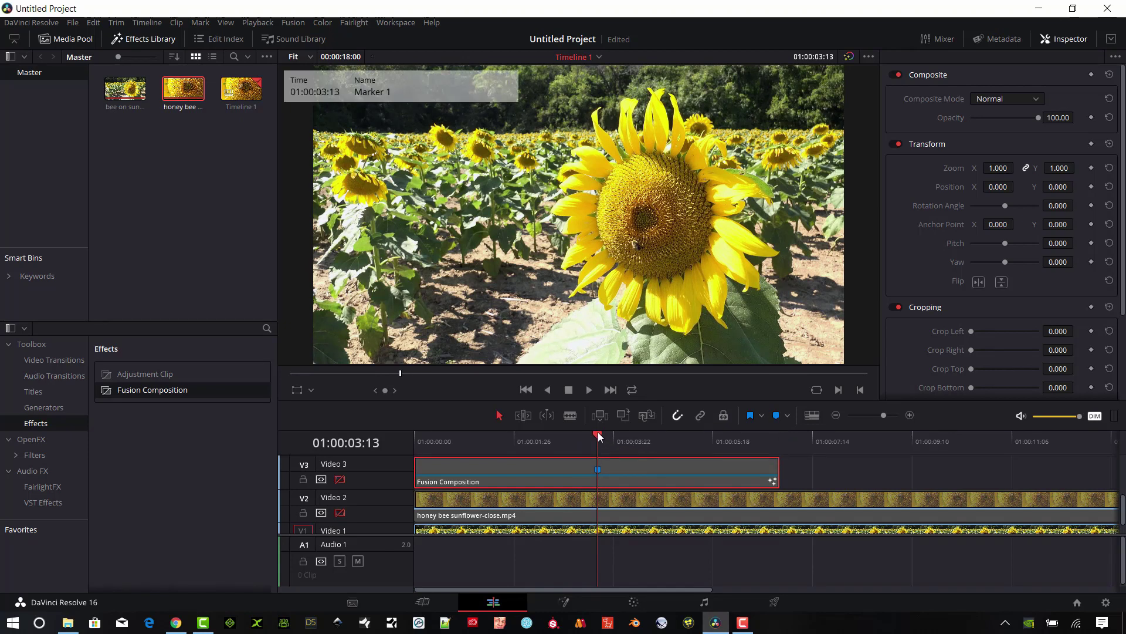
{"action": "left_click_drag", "start_coordinate": [604, 434], "coordinate": [620, 440]}
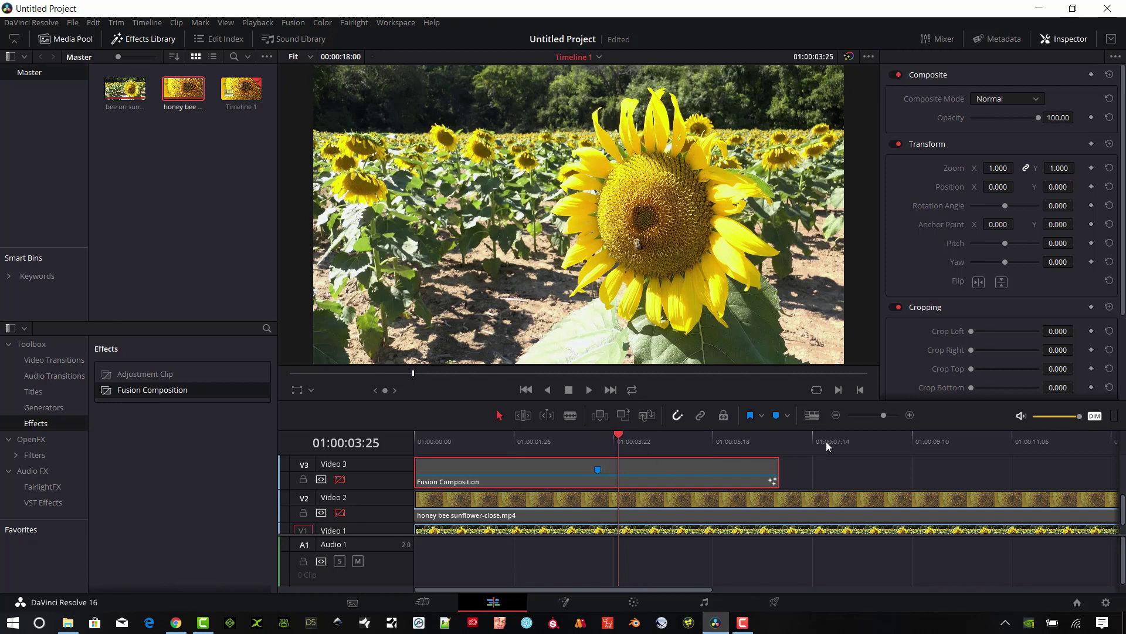
{"action": "left_click", "coordinate": [777, 416]}
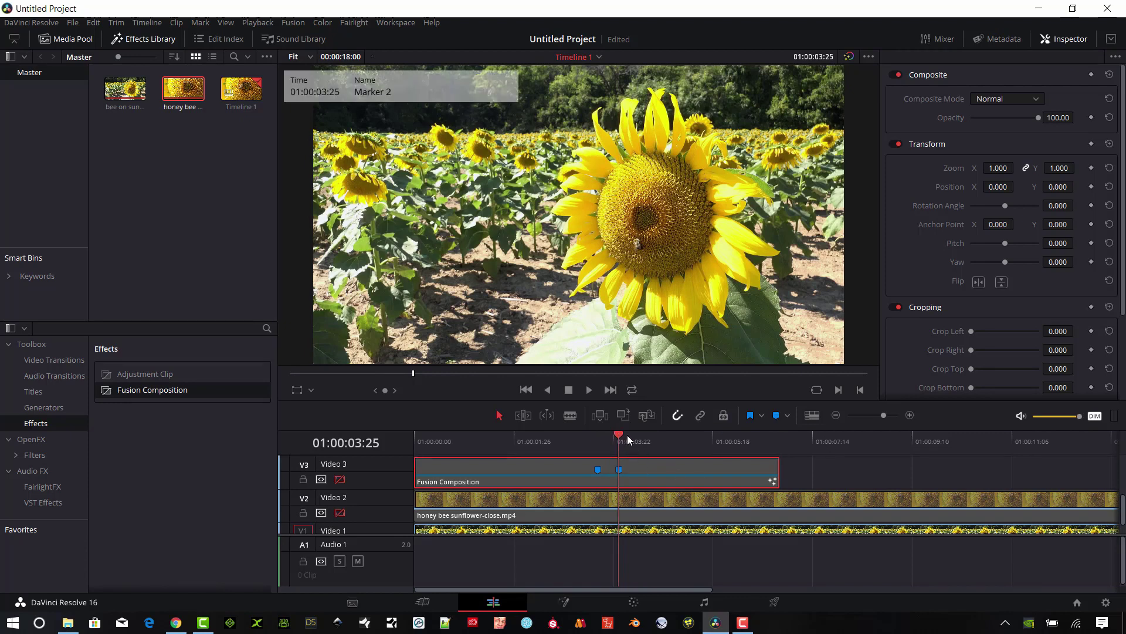
{"action": "left_click_drag", "start_coordinate": [630, 441], "coordinate": [653, 439]}
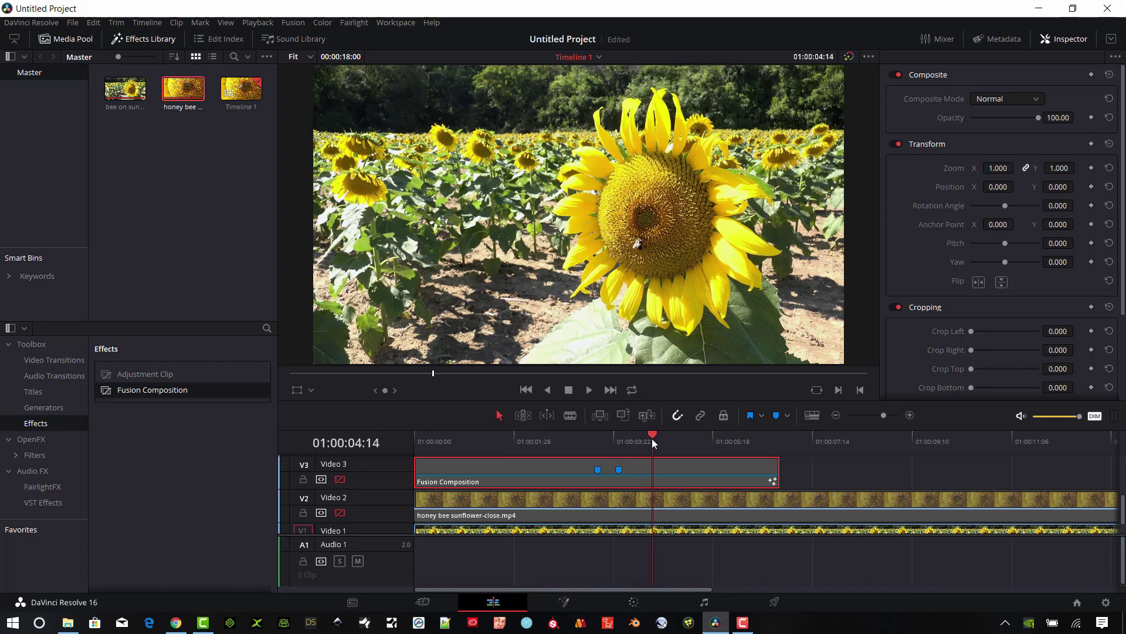
{"action": "left_click", "coordinate": [777, 417]}
{"action": "mouse_move", "coordinate": [627, 444]}
{"action": "left_mouse_down"}
{"action": "mouse_move", "coordinate": [645, 449]}
{"action": "mouse_move", "coordinate": [603, 446]}
{"action": "mouse_move", "coordinate": [649, 450]}
{"action": "mouse_move", "coordinate": [603, 452]}
{"action": "left_mouse_up"}
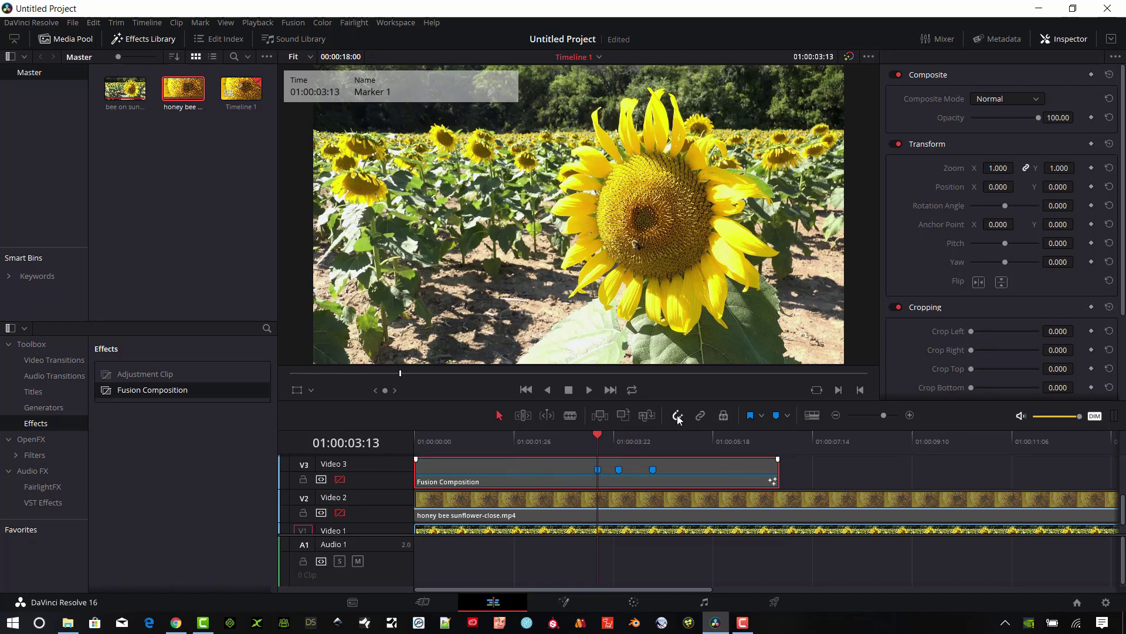
{"action": "mouse_move", "coordinate": [600, 443]}
{"action": "left_mouse_down"}
{"action": "mouse_move", "coordinate": [615, 440]}
{"action": "mouse_move", "coordinate": [599, 444]}
{"action": "left_mouse_up"}
- Move both sunflower video clips together along their tracks, past the Fusion Composition's end, to start at about 01:00:16
{"action": "scroll", "coordinate": [863, 473], "scroll_direction": "down", "scroll_amount": 1}
{"action": "left_click_drag", "start_coordinate": [846, 459], "coordinate": [909, 531]}
{"action": "left_click_drag", "start_coordinate": [774, 483], "coordinate": [990, 500]}
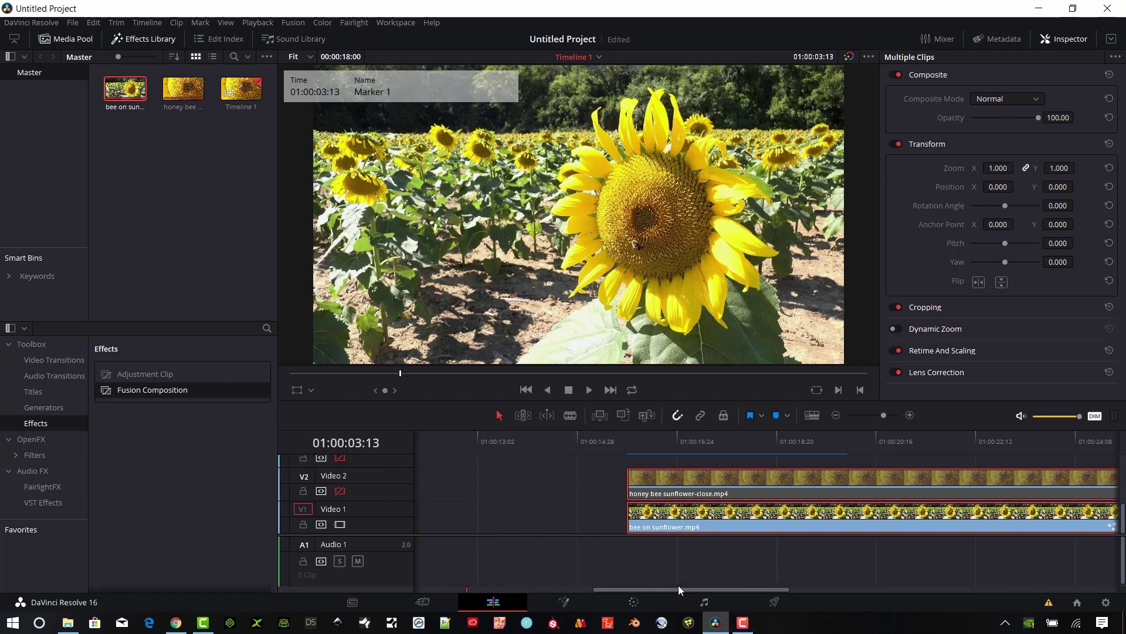
{"action": "left_click_drag", "start_coordinate": [670, 590], "coordinate": [469, 590]}
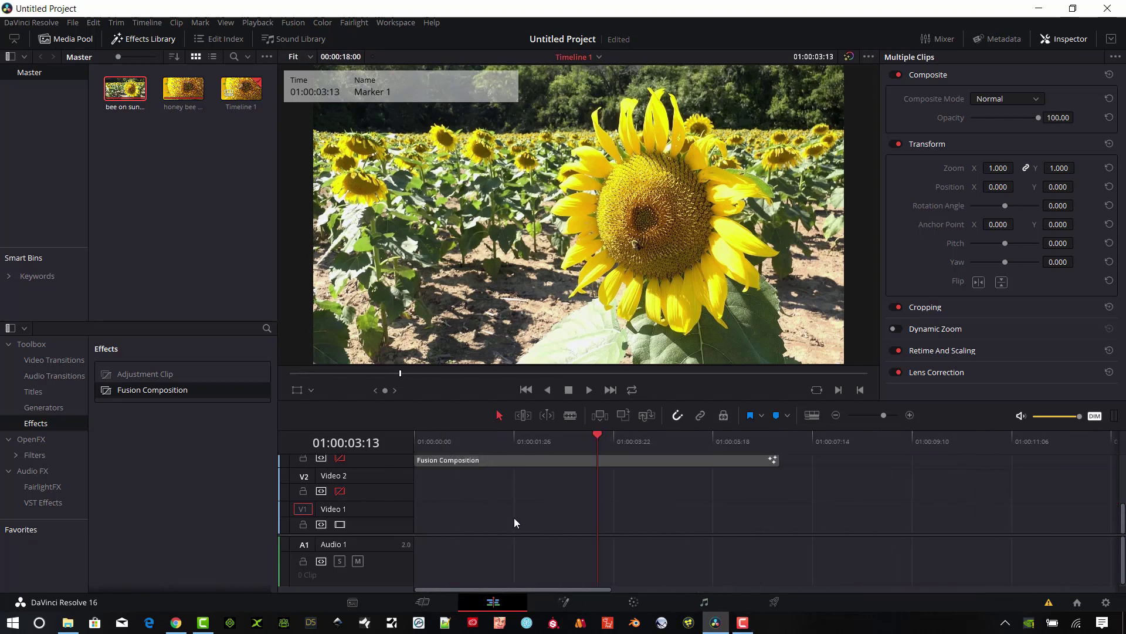
- Re-enable the Video 3 track and open the Fusion Composition clip's node graph on the Fusion page
{"action": "scroll", "coordinate": [514, 518], "scroll_direction": "up", "scroll_amount": 2}
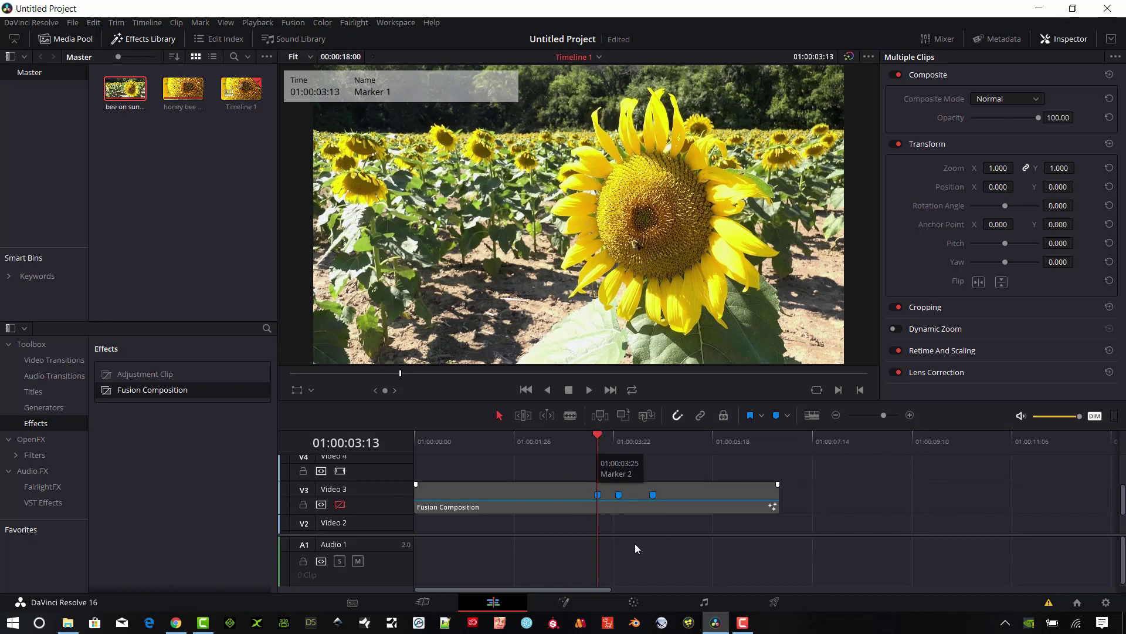
{"action": "left_click", "coordinate": [340, 505]}
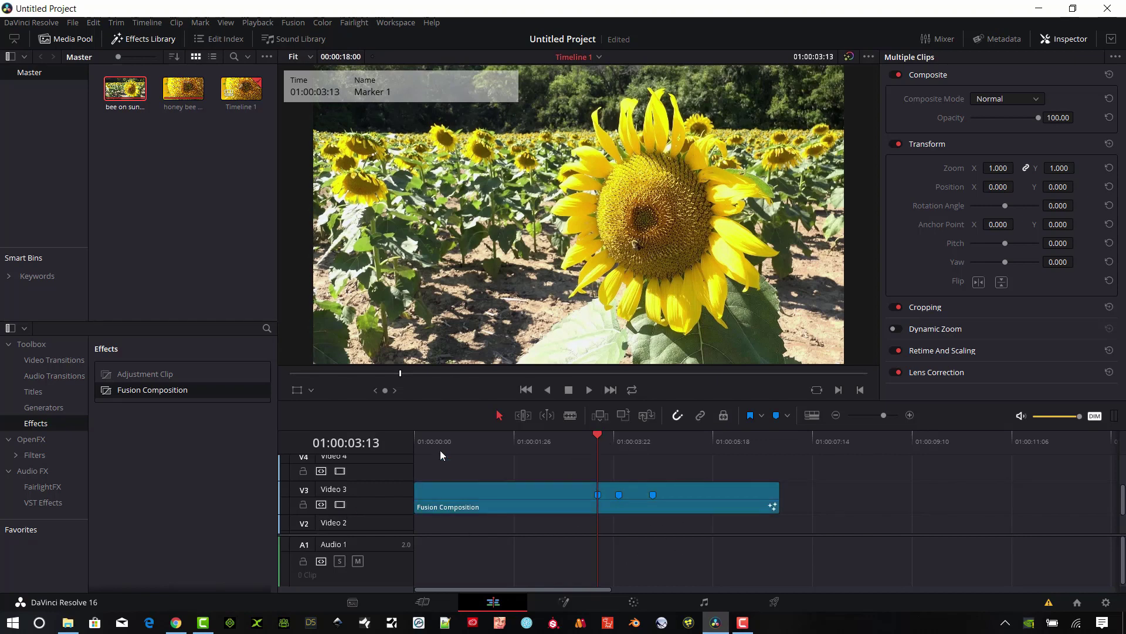
{"action": "left_click", "coordinate": [542, 501]}
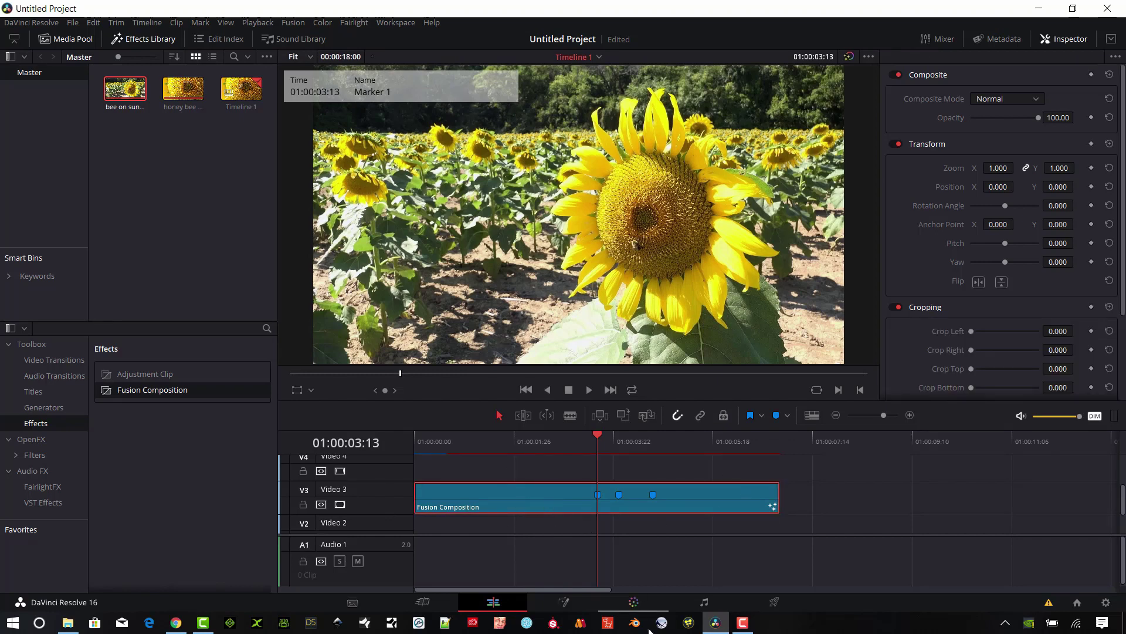
{"action": "left_click", "coordinate": [568, 602]}
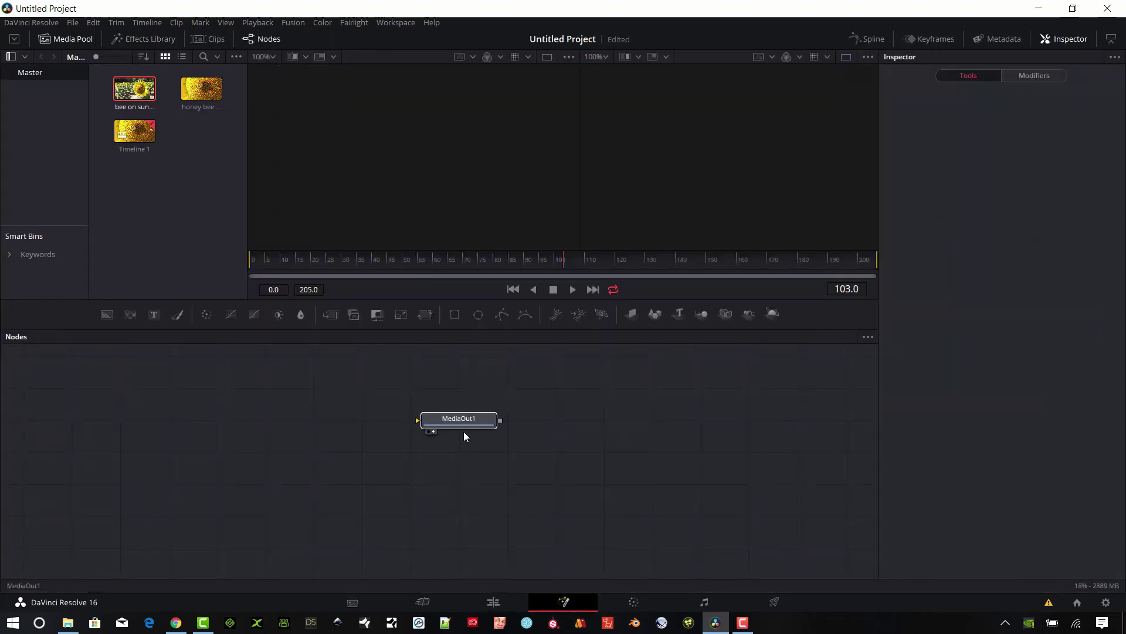
{"action": "left_click", "coordinate": [464, 430]}
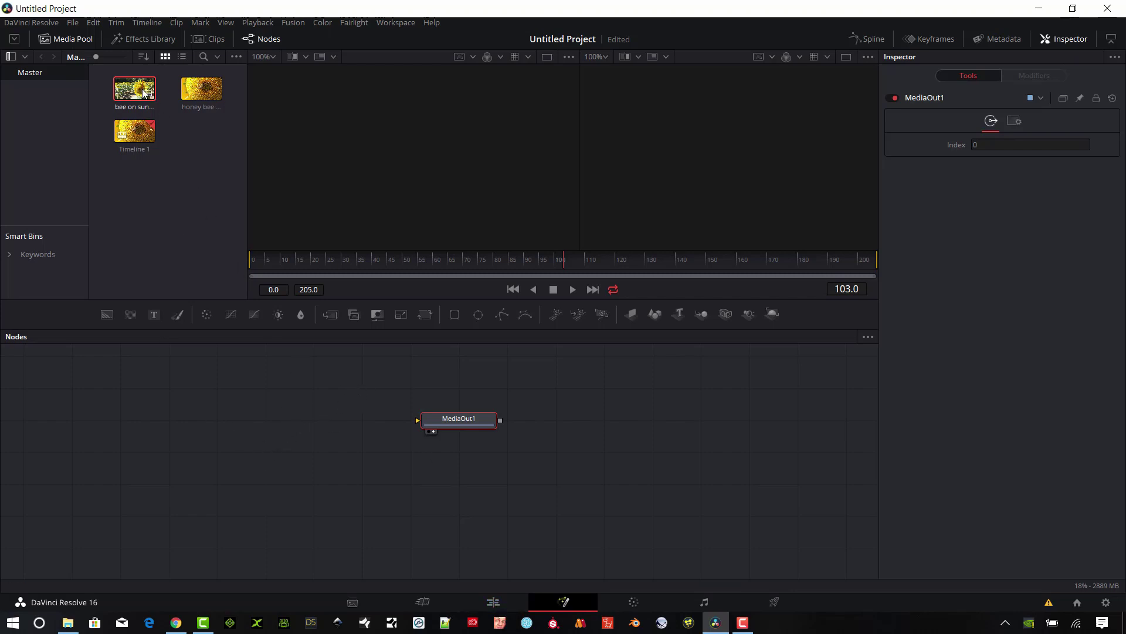
- Add the bee on sunflower clip to the node graph ahead of MediaOut1 and rename its node Clip1
{"action": "left_click_drag", "start_coordinate": [146, 94], "coordinate": [277, 432]}
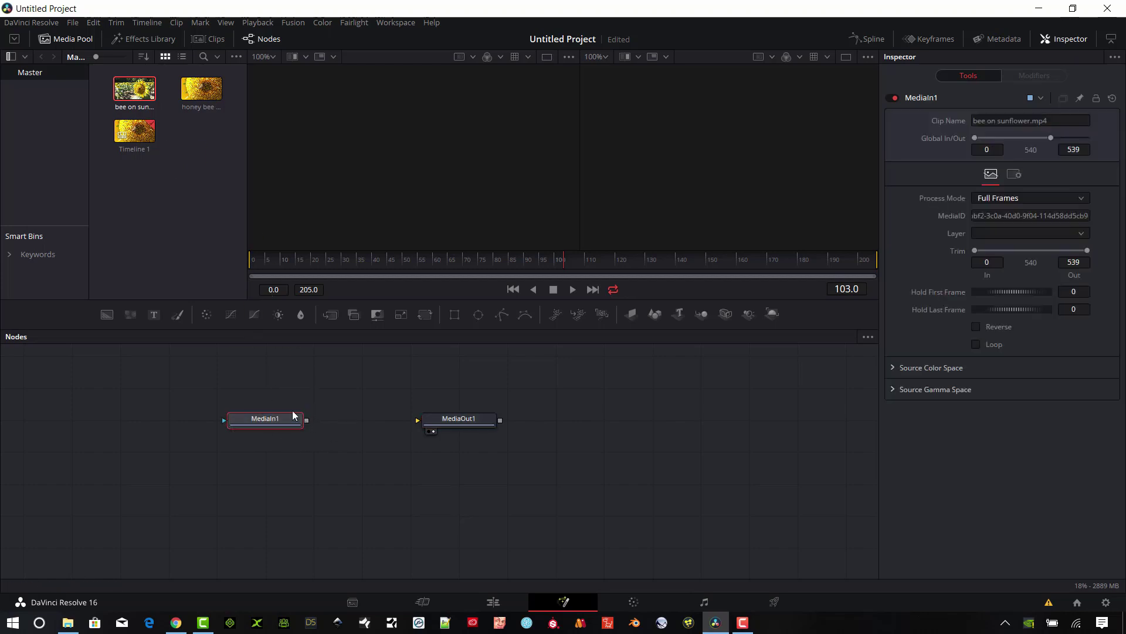
{"action": "key", "text": "F2"}
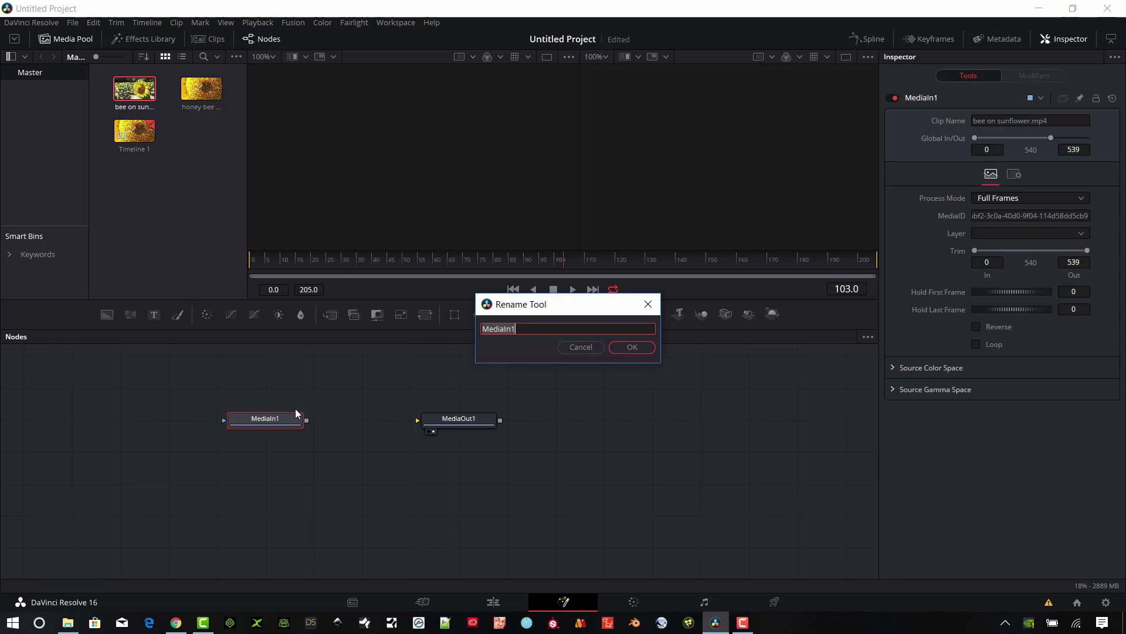
{"action": "type", "text": "Clip 1"}
{"action": "left_click", "coordinate": [632, 348]}
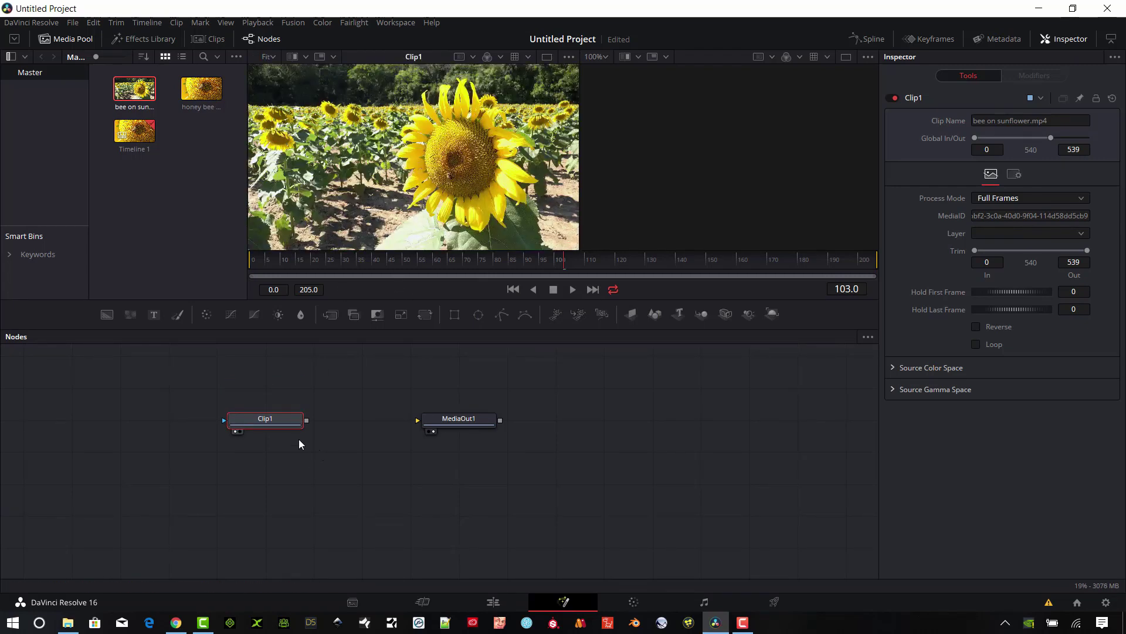
- Go to frame 0 and add an Ellipse mask connected to the Clip1 node
{"action": "mouse_move", "coordinate": [282, 271]}
{"action": "left_mouse_down"}
{"action": "mouse_move", "coordinate": [441, 269]}
{"action": "mouse_move", "coordinate": [272, 284]}
{"action": "left_mouse_up"}
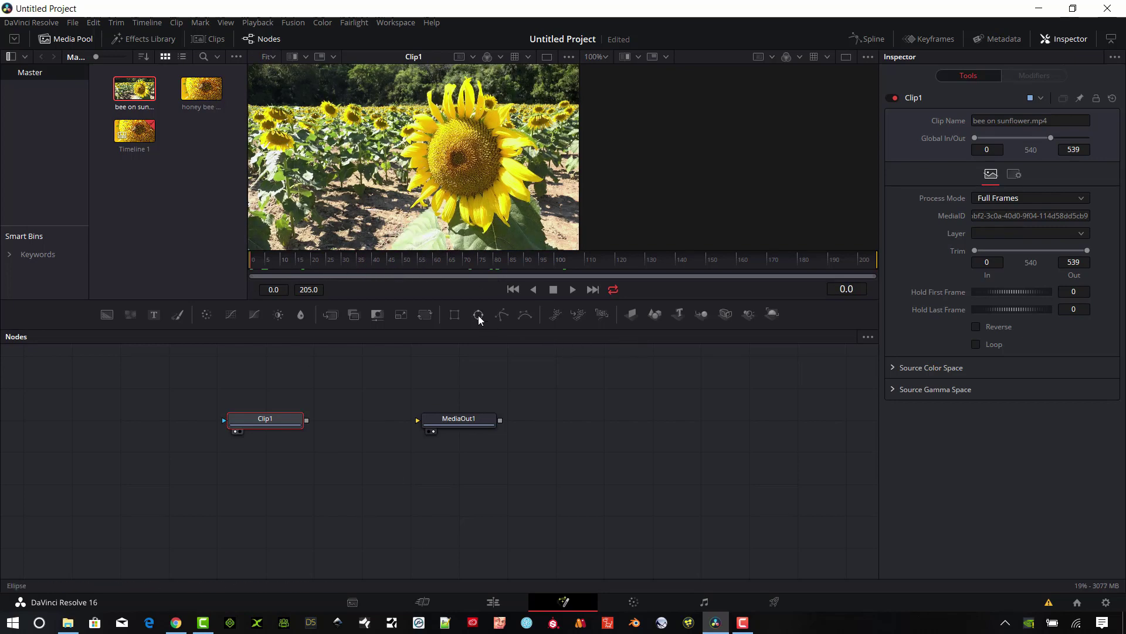
{"action": "left_click_drag", "start_coordinate": [478, 314], "coordinate": [172, 415]}
{"action": "left_click_drag", "start_coordinate": [208, 452], "coordinate": [276, 420]}
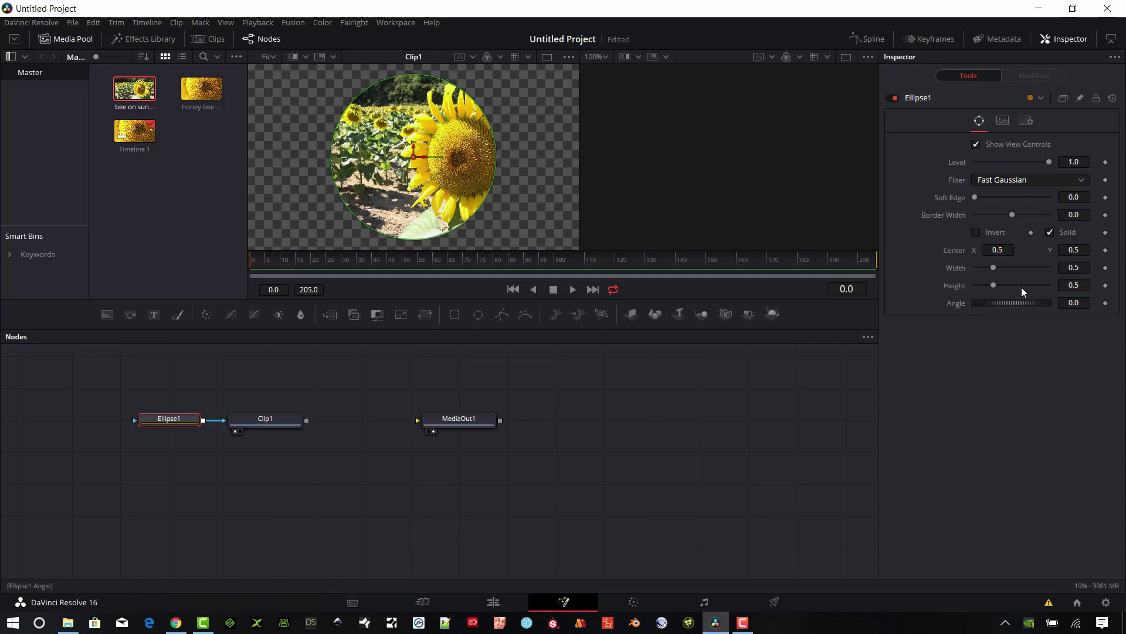
- Set the ellipse mask's width and height both to 0.3
{"action": "left_click", "coordinate": [1081, 271]}
{"action": "key", "text": "BackSpace"}
{"action": "type", "text": ".3"}
{"action": "key", "text": "Tab"}
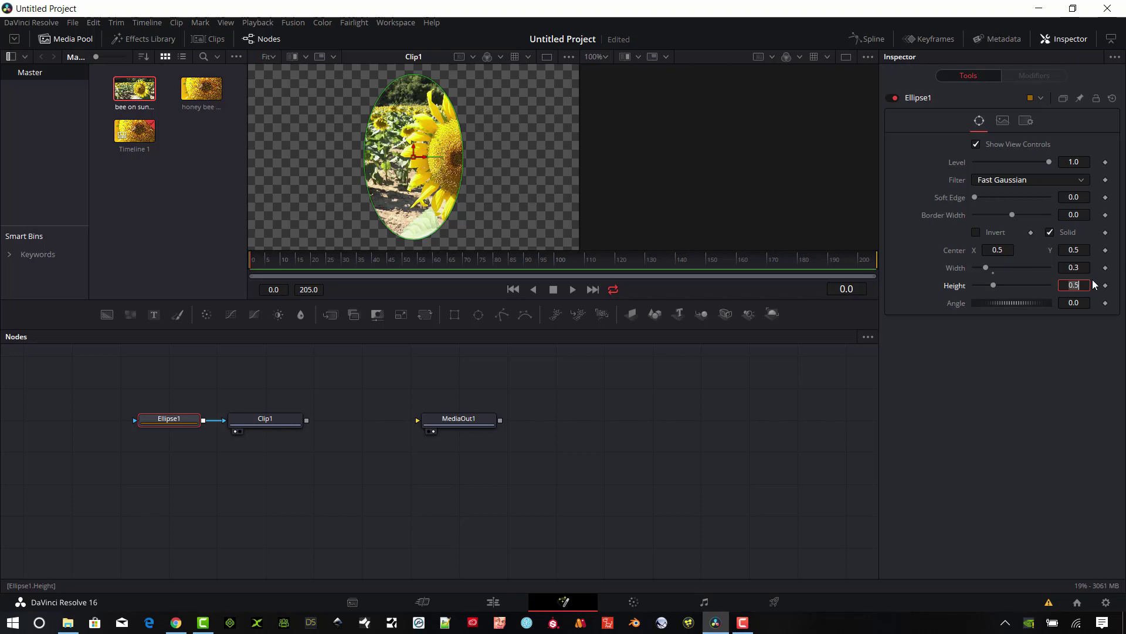
{"action": "key", "text": "BackSpace"}
{"action": "type", "text": ".3"}
{"action": "key", "text": "Tab"}
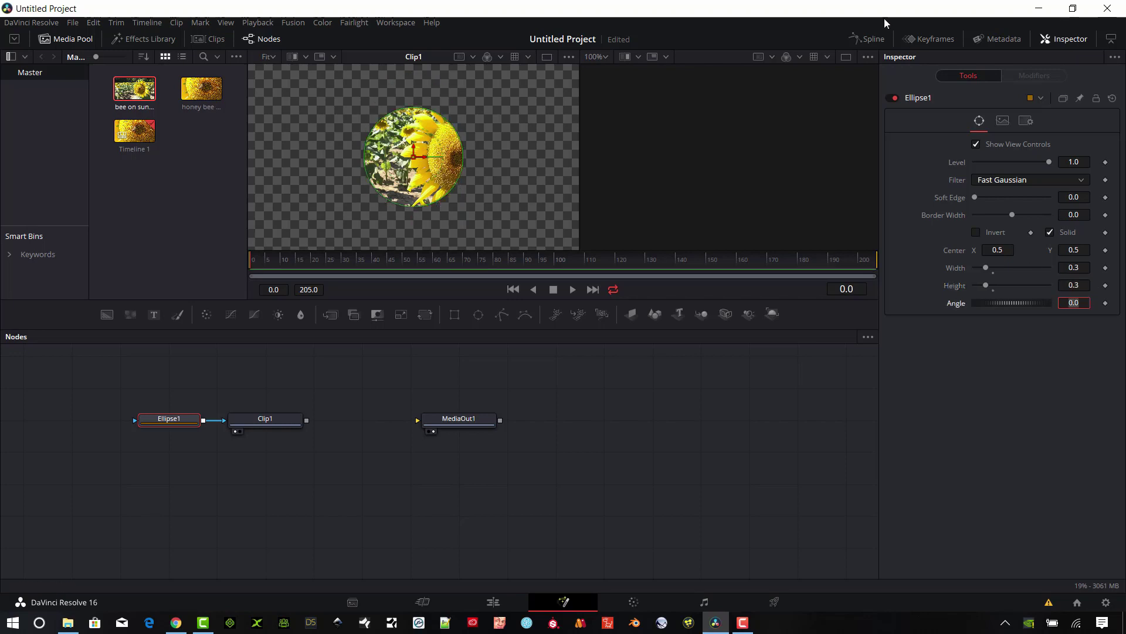
- Move the ellipse mask over the large sunflower's centre, at about X 0.647, Y 0.513
{"action": "left_click", "coordinate": [430, 160]}
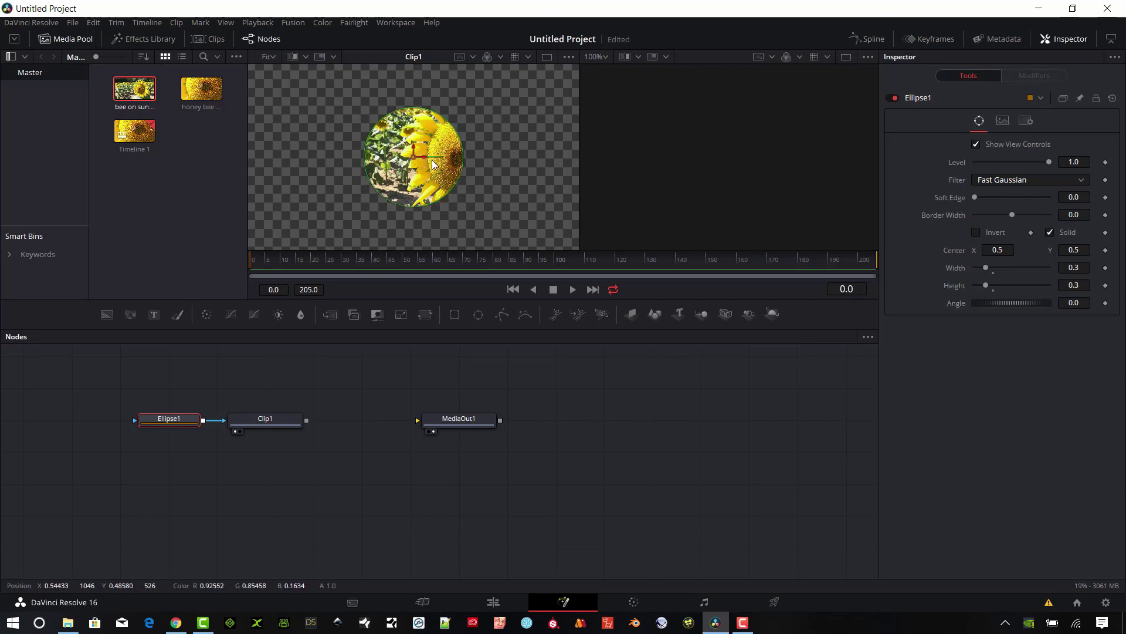
{"action": "left_click_drag", "start_coordinate": [418, 162], "coordinate": [465, 159]}
{"action": "left_click_drag", "start_coordinate": [463, 157], "coordinate": [464, 155]}
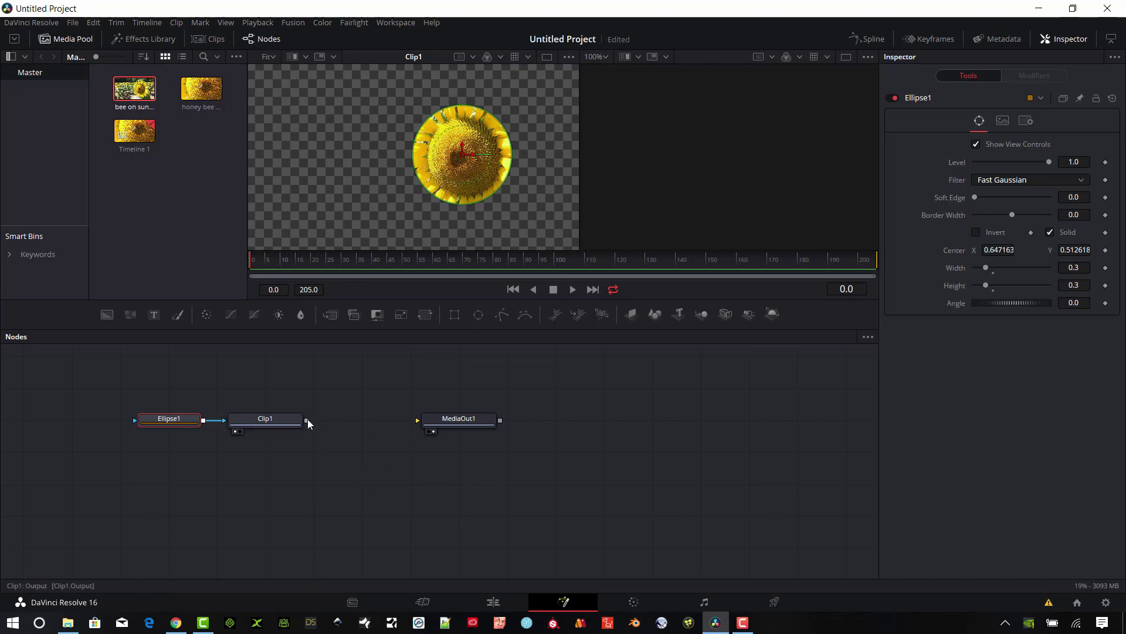
- Connect the Clip1 node to MediaOut1 and scrub the start of the masked composition on the Edit page
{"action": "left_click_drag", "start_coordinate": [306, 420], "coordinate": [434, 425]}
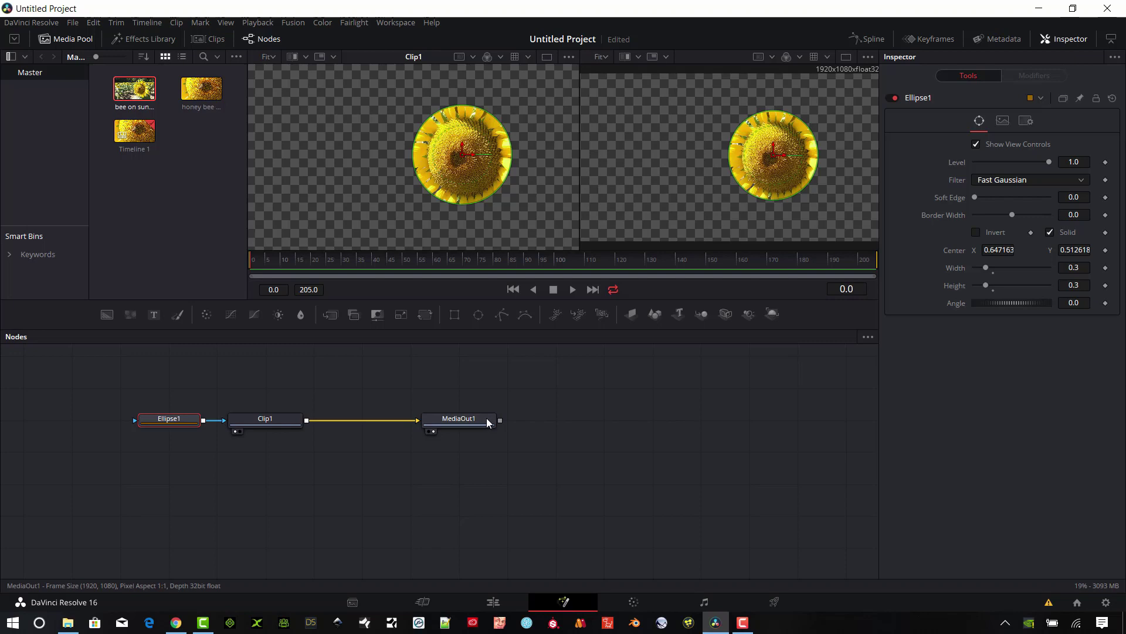
{"action": "left_click", "coordinate": [493, 602]}
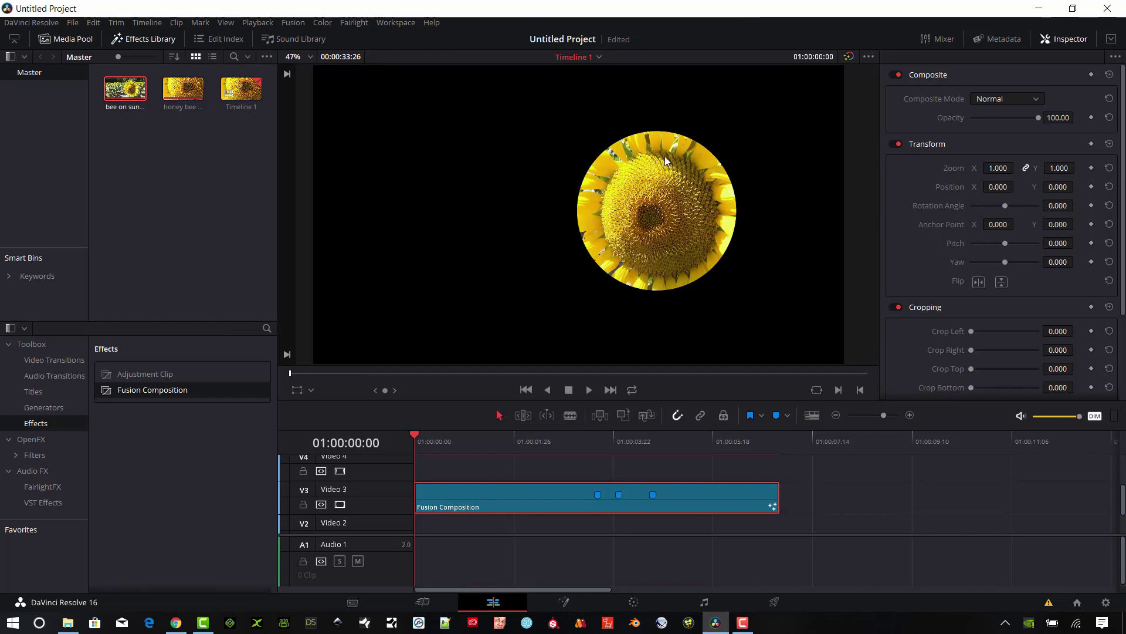
{"action": "mouse_move", "coordinate": [414, 435]}
{"action": "left_mouse_down"}
{"action": "mouse_move", "coordinate": [593, 445]}
{"action": "mouse_move", "coordinate": [417, 449]}
{"action": "left_mouse_up"}
- Move the Fusion Composition clip up to the Video 6 track and go to Marker 1
{"action": "left_click_drag", "start_coordinate": [532, 476], "coordinate": [544, 507]}
{"action": "mouse_move", "coordinate": [534, 490]}
{"action": "left_mouse_down"}
{"action": "mouse_move", "coordinate": [535, 460]}
{"action": "mouse_move", "coordinate": [526, 476]}
{"action": "left_mouse_up"}
{"action": "left_click", "coordinate": [597, 469]}
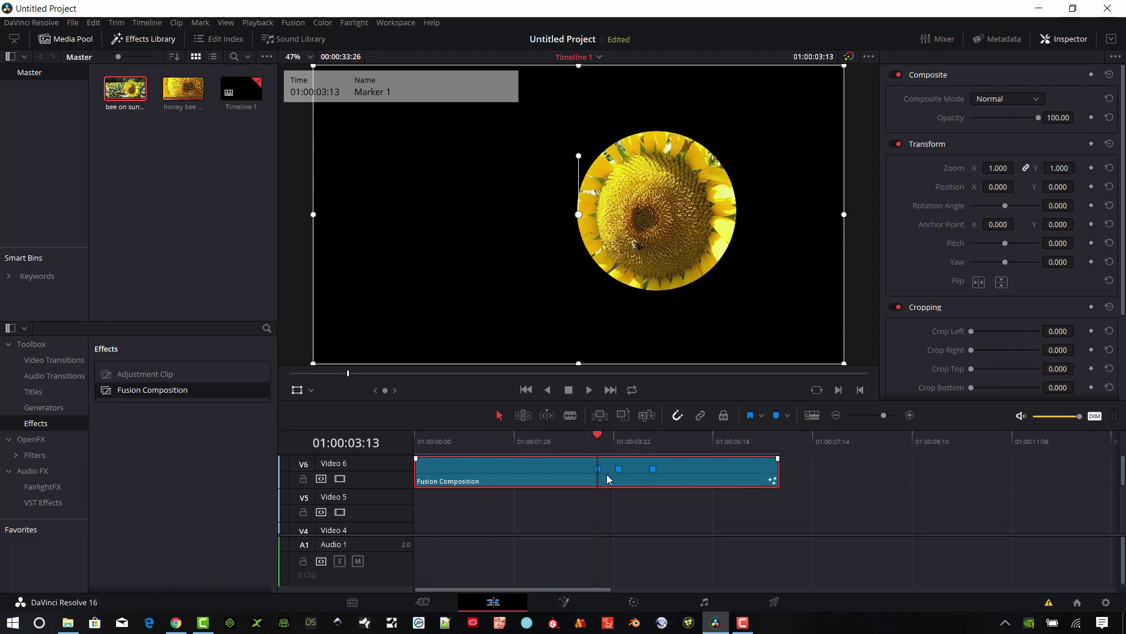
- Enable the viewer's transform controls, test-rotate the composition about its default anchor point and reset the rotation angle
{"action": "left_click", "coordinate": [311, 390]}
{"action": "left_click", "coordinate": [333, 409]}
{"action": "mouse_move", "coordinate": [1005, 206]}
{"action": "left_mouse_down"}
{"action": "mouse_move", "coordinate": [1014, 209]}
{"action": "mouse_move", "coordinate": [983, 217]}
{"action": "mouse_move", "coordinate": [1004, 228]}
{"action": "left_mouse_up"}
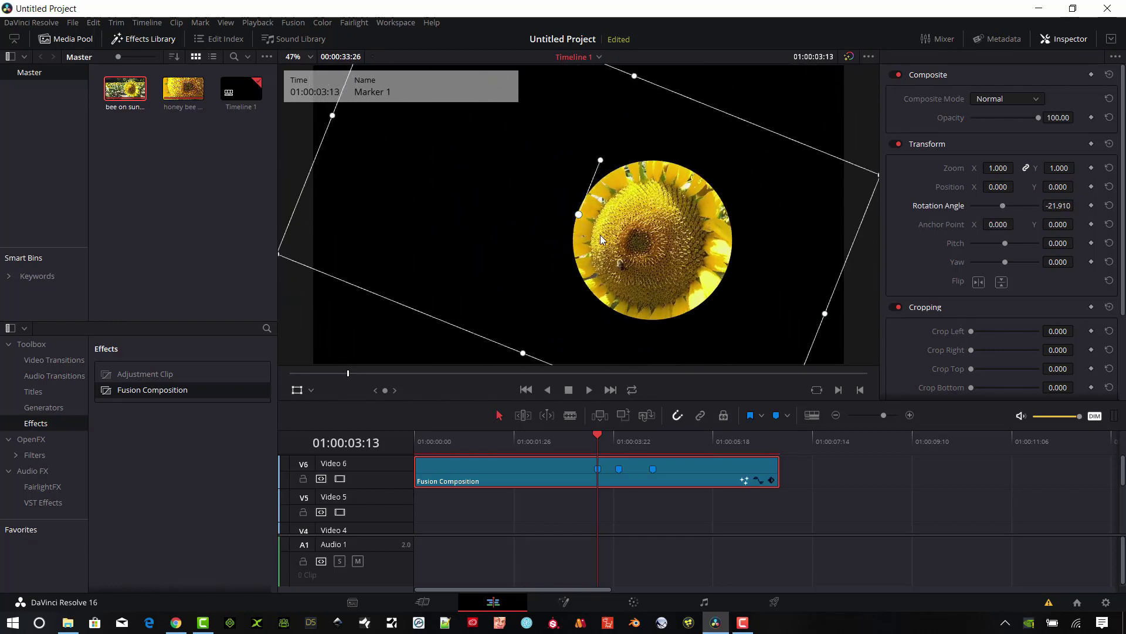
{"action": "left_click", "coordinate": [1109, 206]}
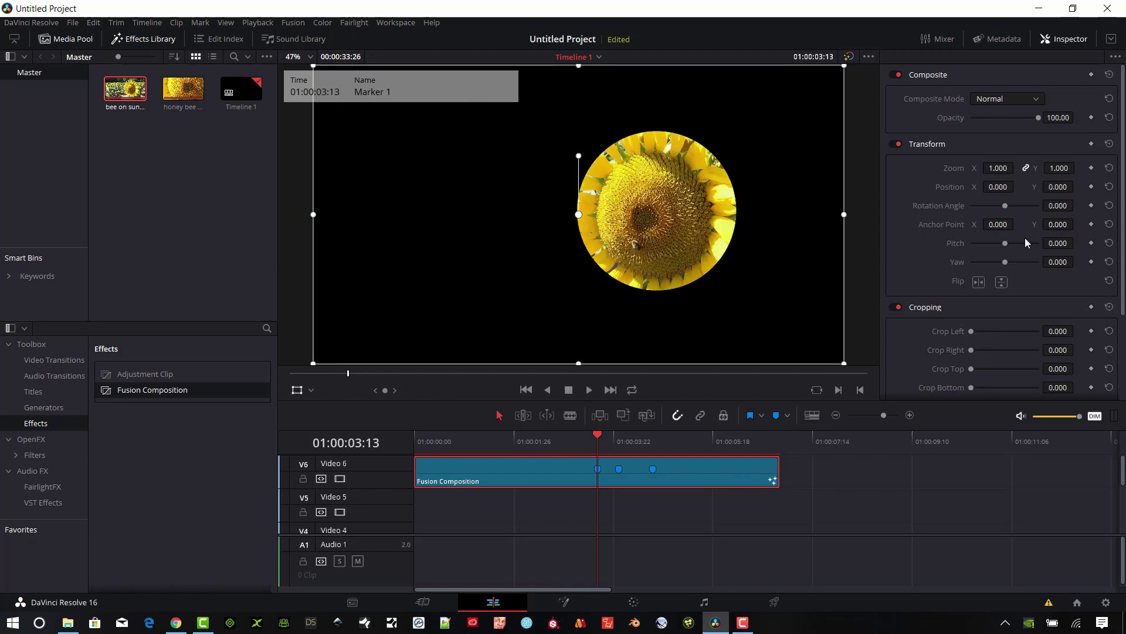
- Set the composition's anchor point to X 282, Y 9, testing it with trial rotations and resetting the angle each time
{"action": "mouse_move", "coordinate": [998, 224]}
{"action": "left_mouse_down"}
{"action": "mouse_move", "coordinate": [1033, 224]}
{"action": "mouse_move", "coordinate": [1004, 208]}
{"action": "mouse_move", "coordinate": [981, 216]}
{"action": "mouse_move", "coordinate": [996, 221]}
{"action": "left_mouse_up"}
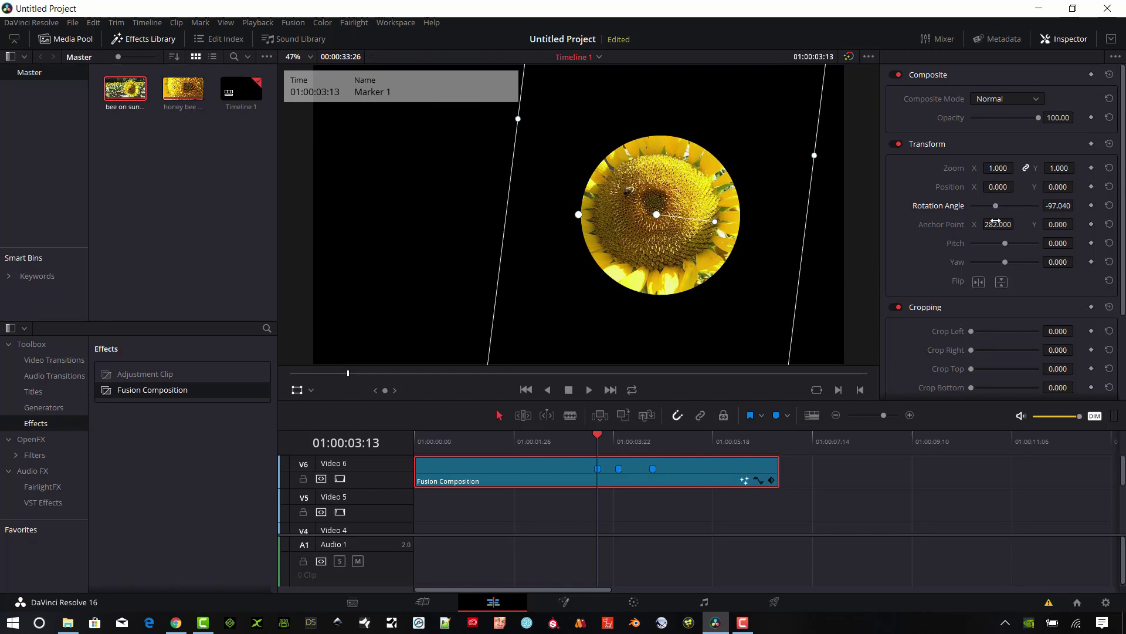
{"action": "left_click", "coordinate": [1109, 205]}
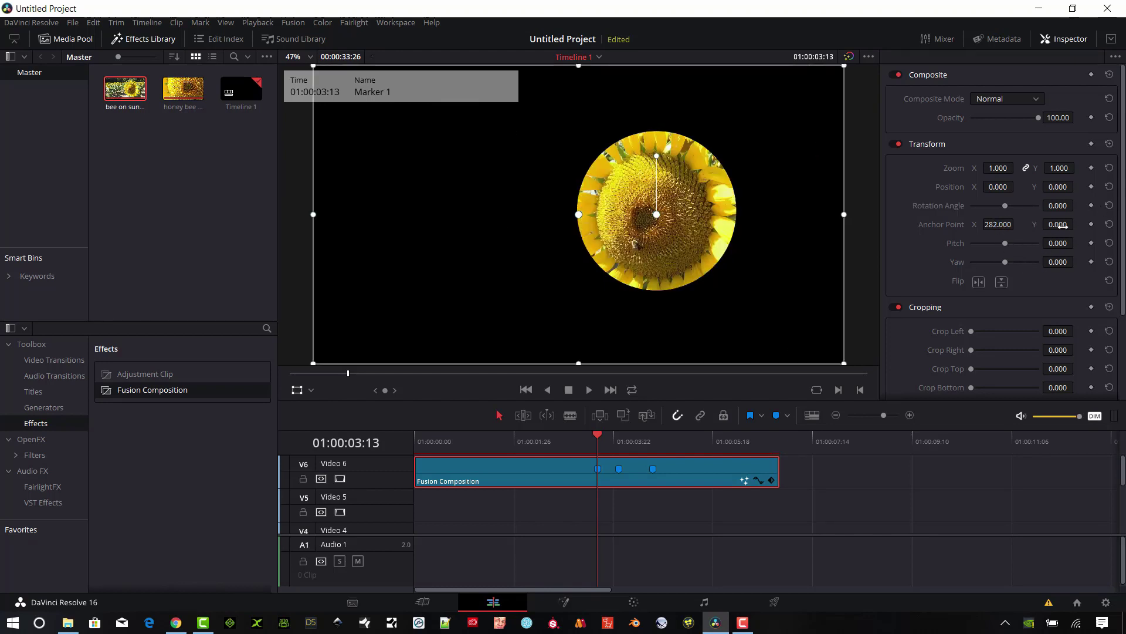
{"action": "left_click_drag", "start_coordinate": [1062, 226], "coordinate": [1068, 226]}
{"action": "left_click_drag", "start_coordinate": [1008, 207], "coordinate": [977, 234]}
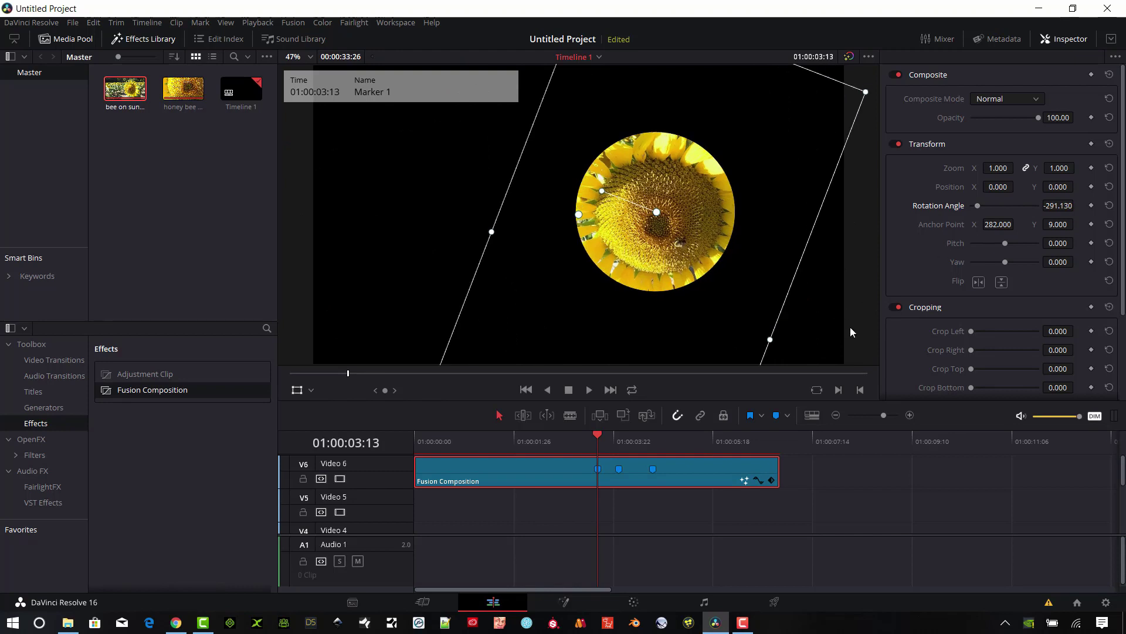
{"action": "left_click", "coordinate": [1109, 205]}
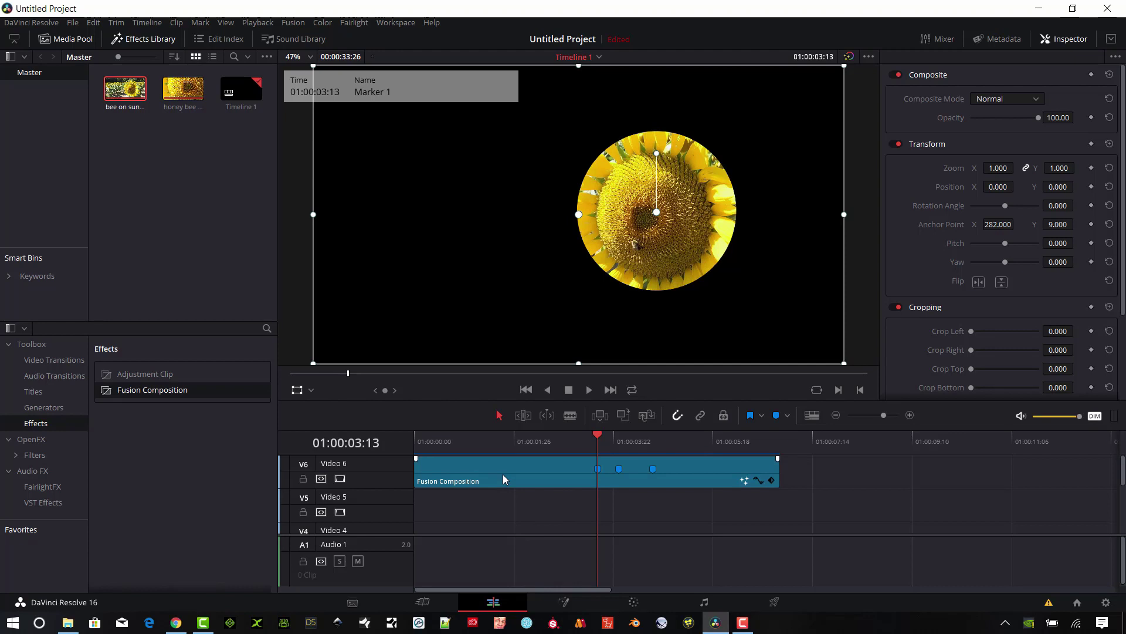
- Duplicate the Video 6 composition onto the Video 5 track and open the copy on the Fusion page
{"action": "left_click_drag", "start_coordinate": [504, 479], "coordinate": [503, 508]}
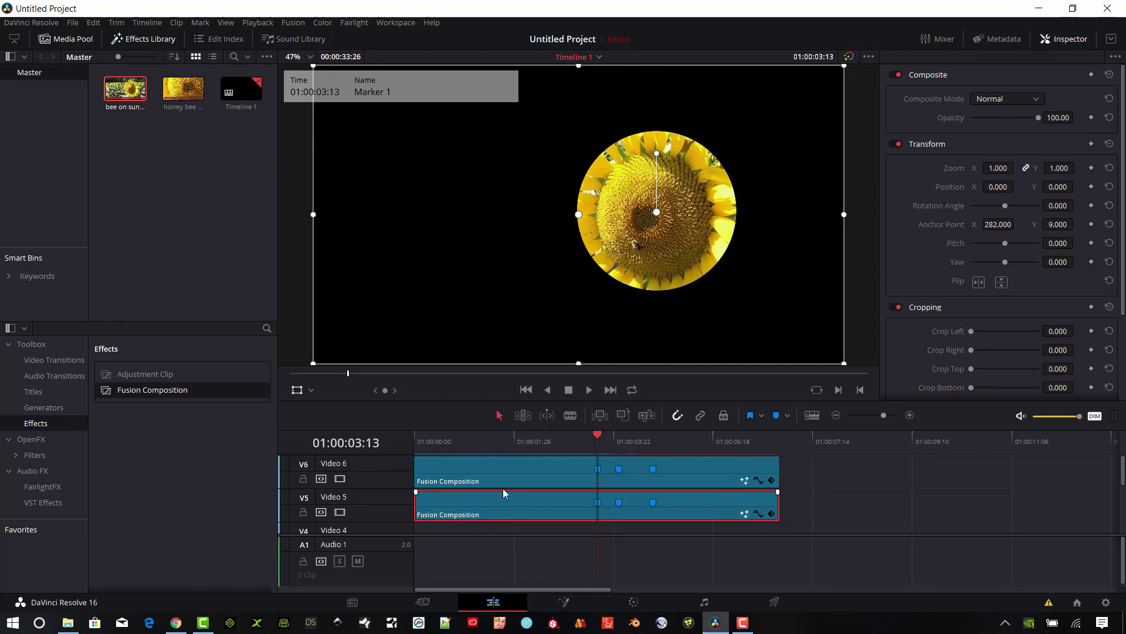
{"action": "left_click", "coordinate": [992, 515]}
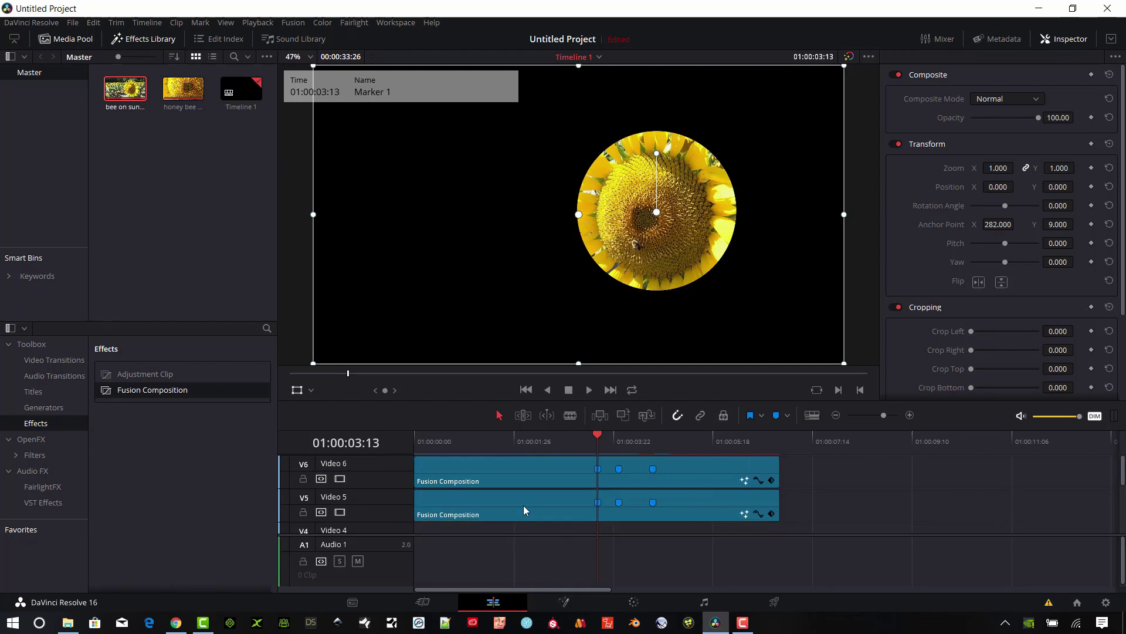
{"action": "left_click", "coordinate": [493, 508]}
{"action": "left_click", "coordinate": [561, 608]}
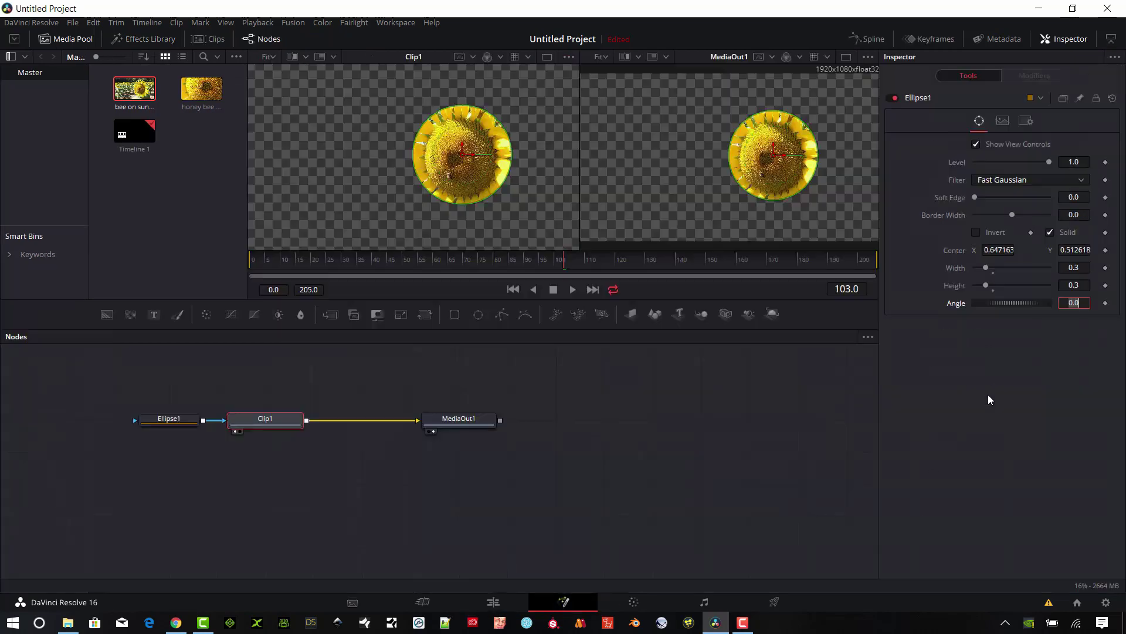
- Set the copy's Ellipse1 mask width and height both to 0.52
{"action": "left_click", "coordinate": [169, 420]}
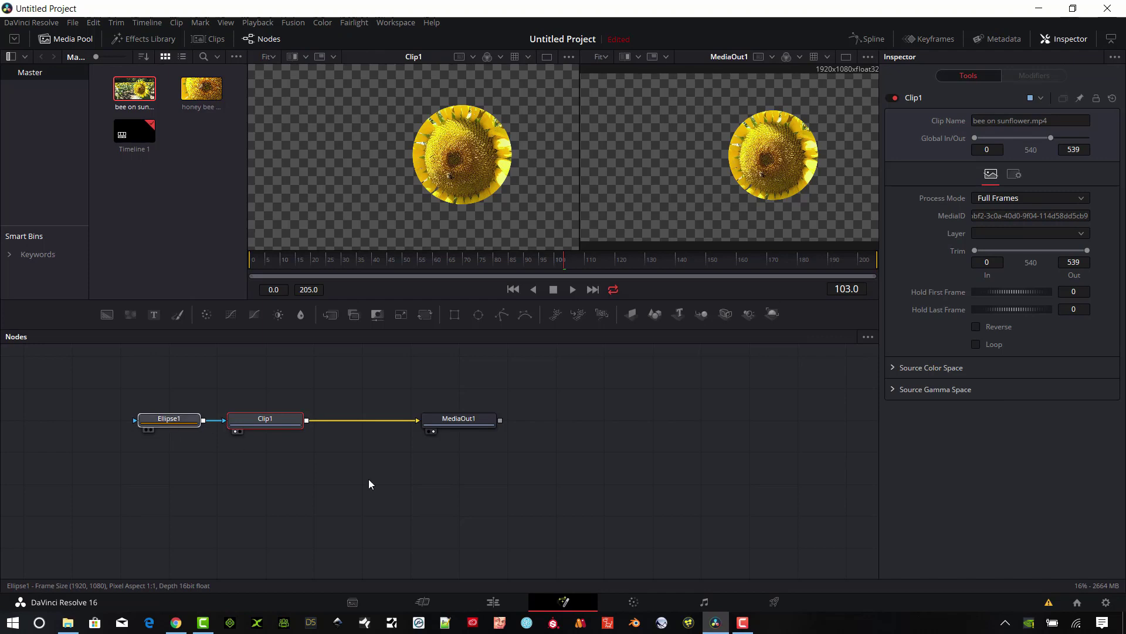
{"action": "left_click", "coordinate": [1082, 266]}
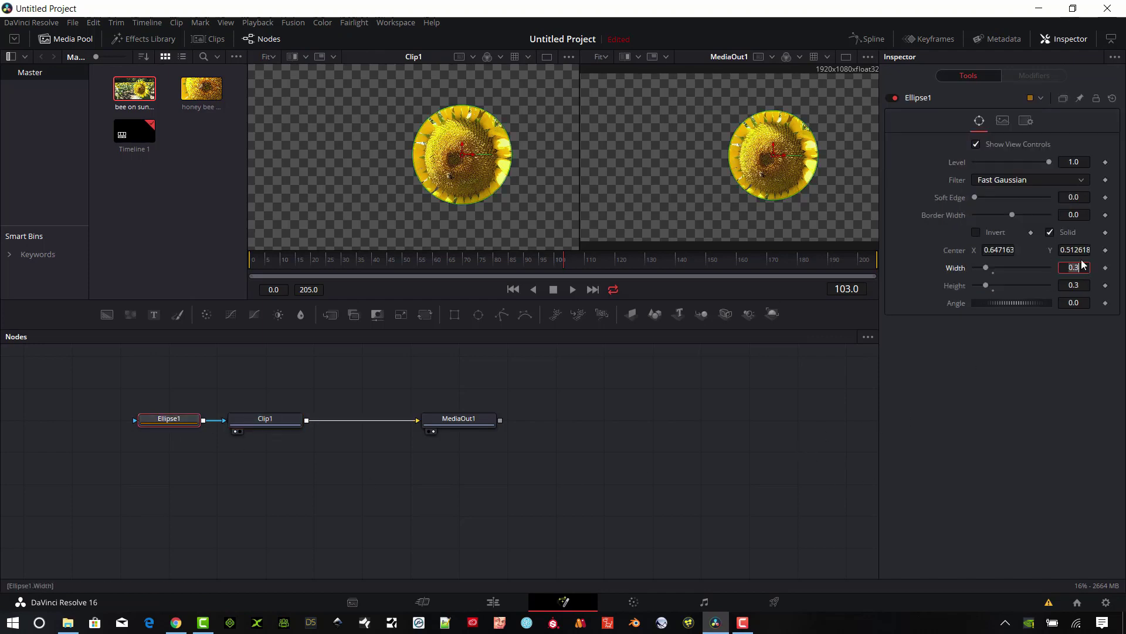
{"action": "key", "text": "BackSpace"}
{"action": "type", "text": "0.52"}
{"action": "key", "text": "Tab"}
{"action": "type", "text": "0.52"}
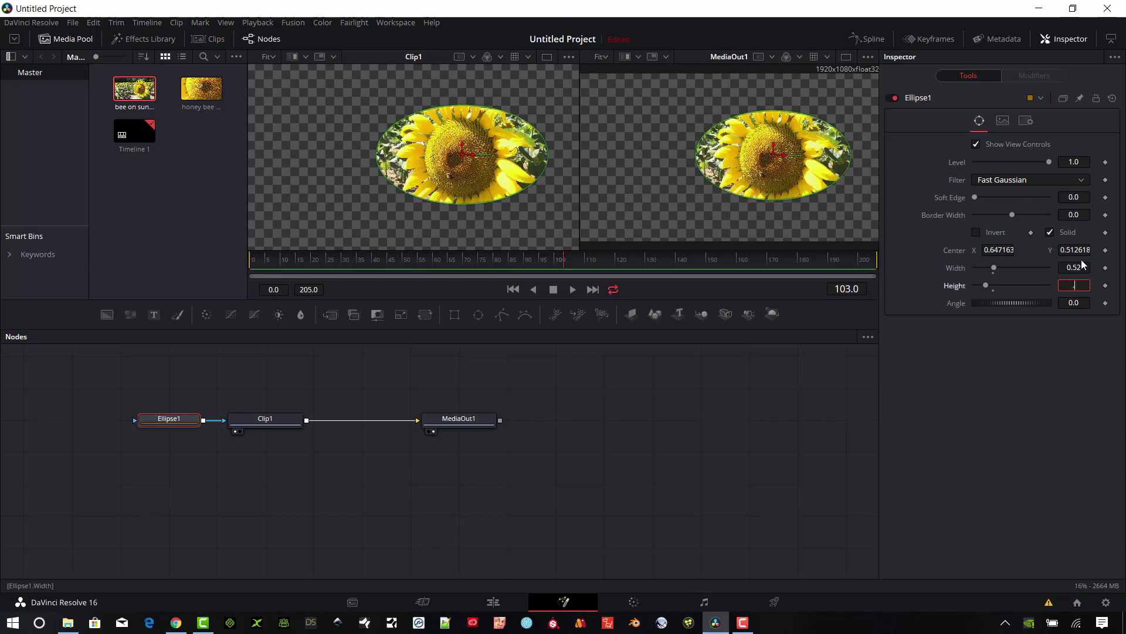
{"action": "key", "text": "Tab"}
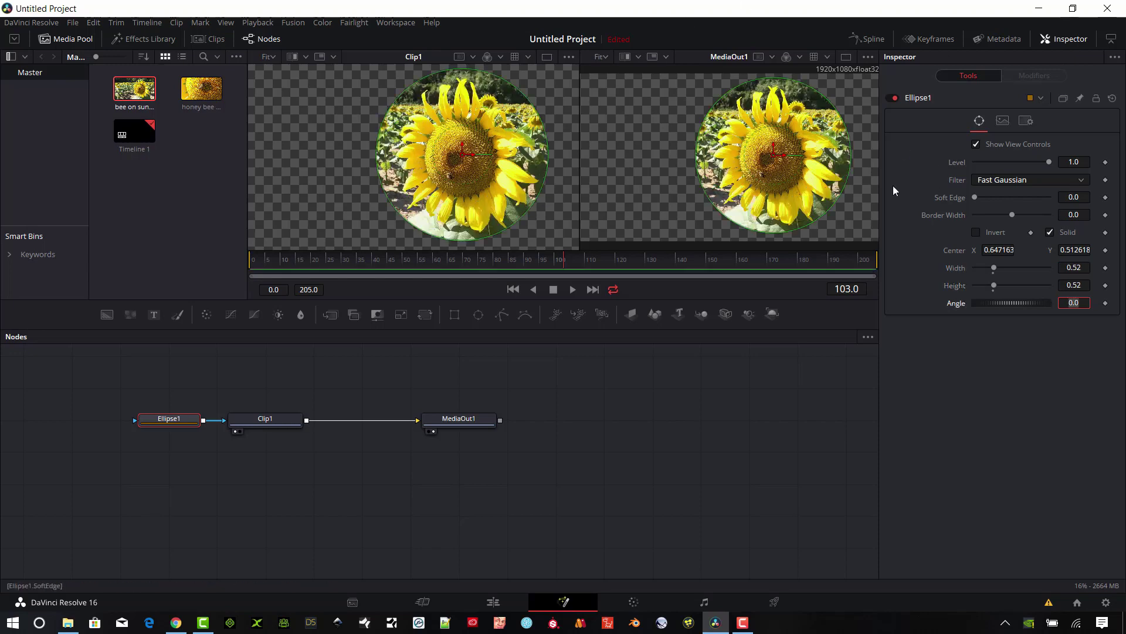
- Return to the Edit page and toggle the Video 6 and Video 5 tracks' visibility to compare the two circles
{"action": "left_click", "coordinate": [493, 602]}
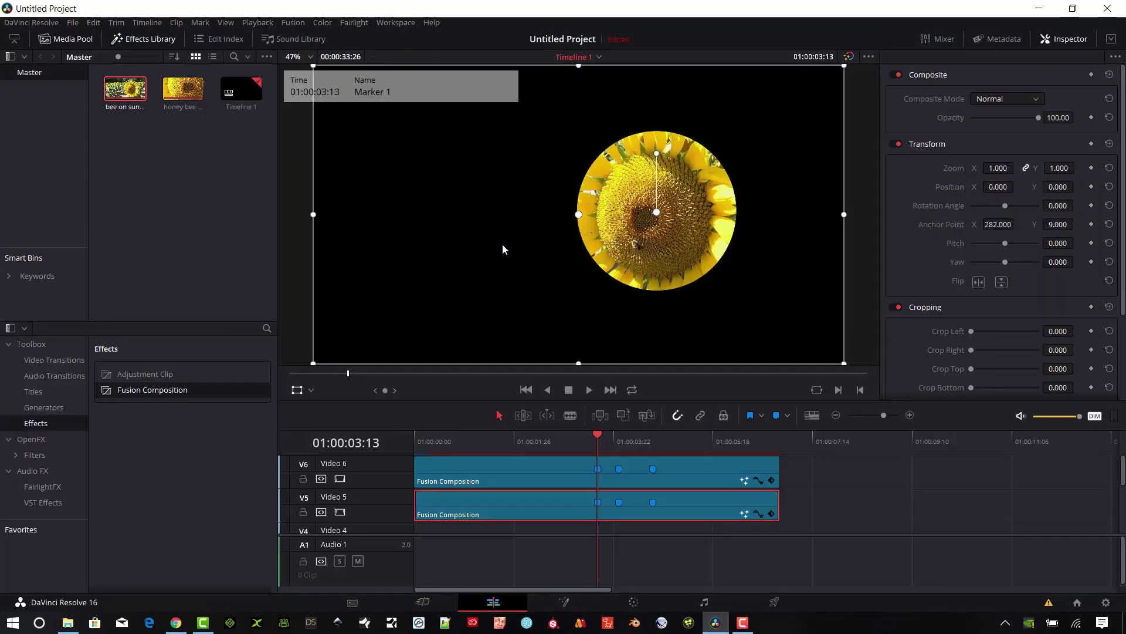
{"action": "left_click", "coordinate": [340, 478]}
{"action": "left_click", "coordinate": [340, 511]}
{"action": "left_click", "coordinate": [340, 479]}
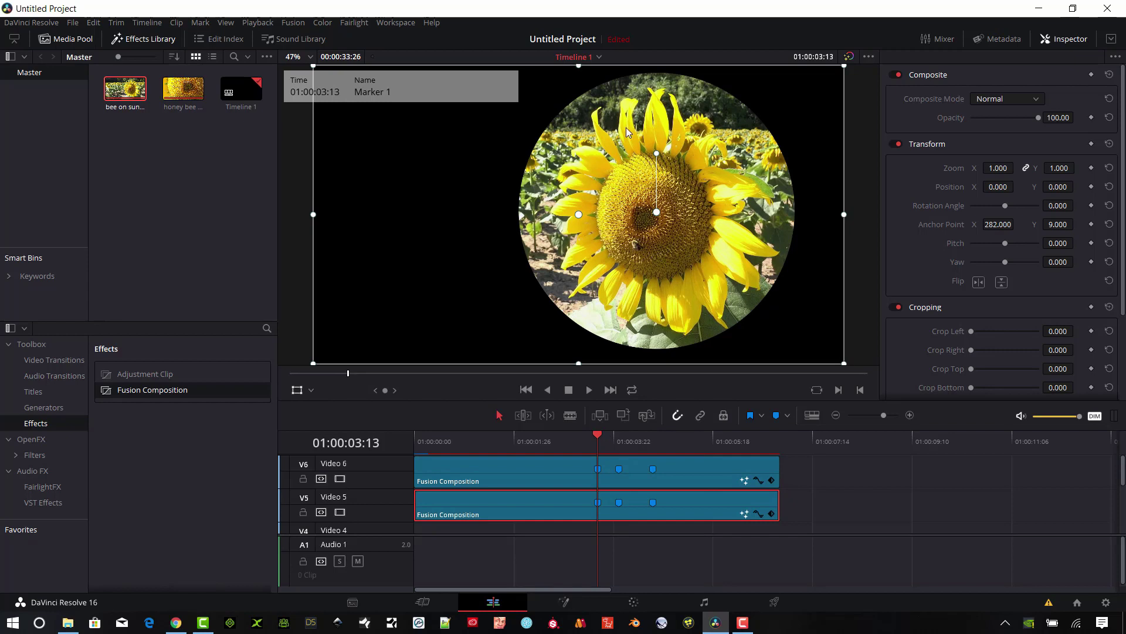
{"action": "scroll", "coordinate": [786, 526], "scroll_direction": "down", "scroll_amount": 5}
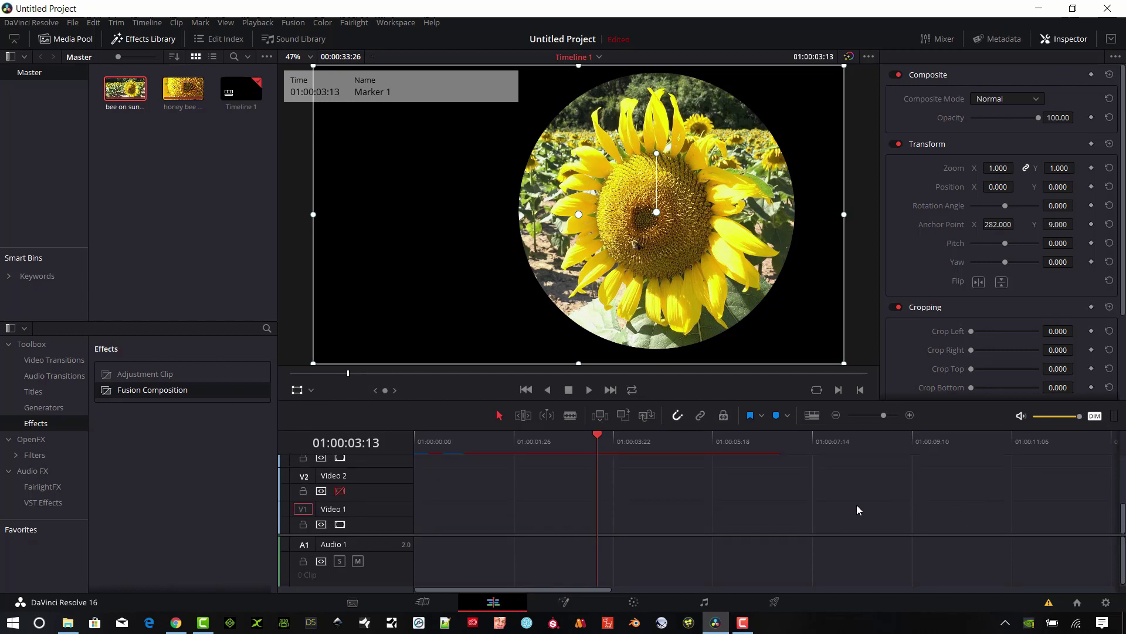
{"action": "scroll", "coordinate": [857, 510], "scroll_direction": "up", "scroll_amount": 5}
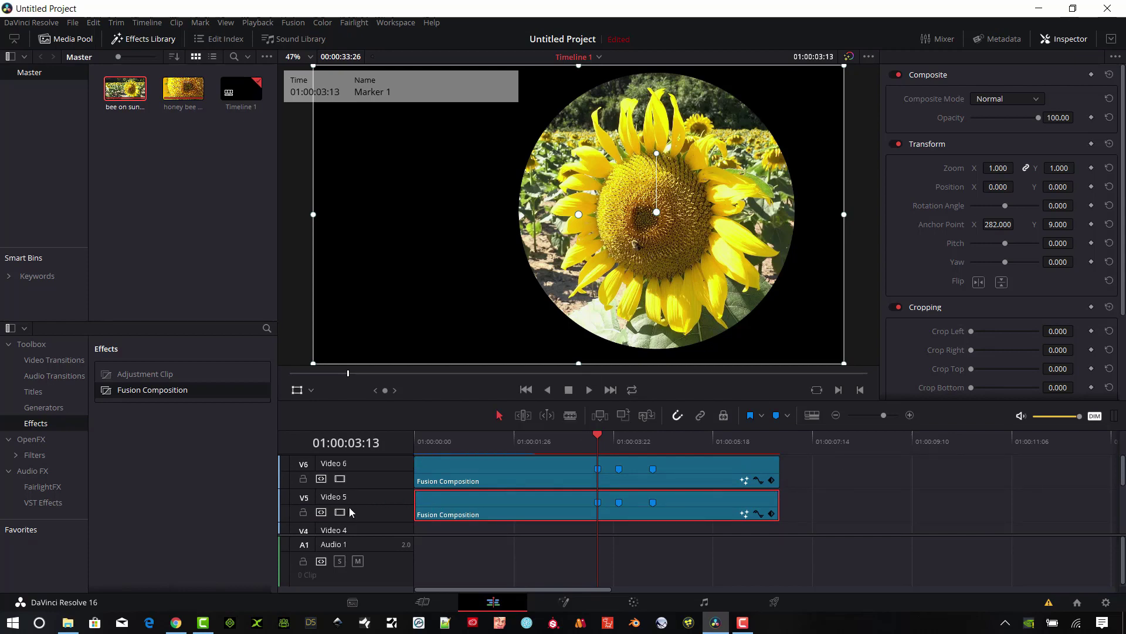
- Step back seven frames with the Video 6 composition selected, and hide the Video 5 track
{"action": "left_click", "coordinate": [555, 473]}
{"action": "key", "text": "Left"}
{"action": "key", "text": "Left"}
{"action": "key", "text": "Left"}
{"action": "key", "text": "Left"}
{"action": "key", "text": "Left"}
{"action": "key", "text": "Left"}
{"action": "key", "text": "Left"}
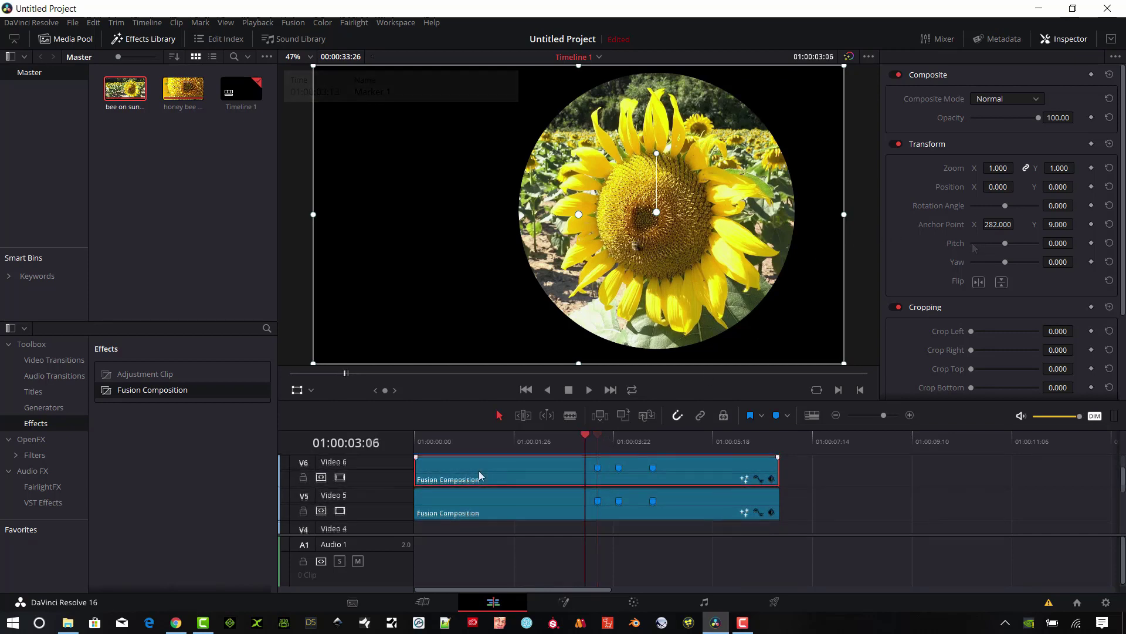
{"action": "left_click", "coordinate": [339, 510]}
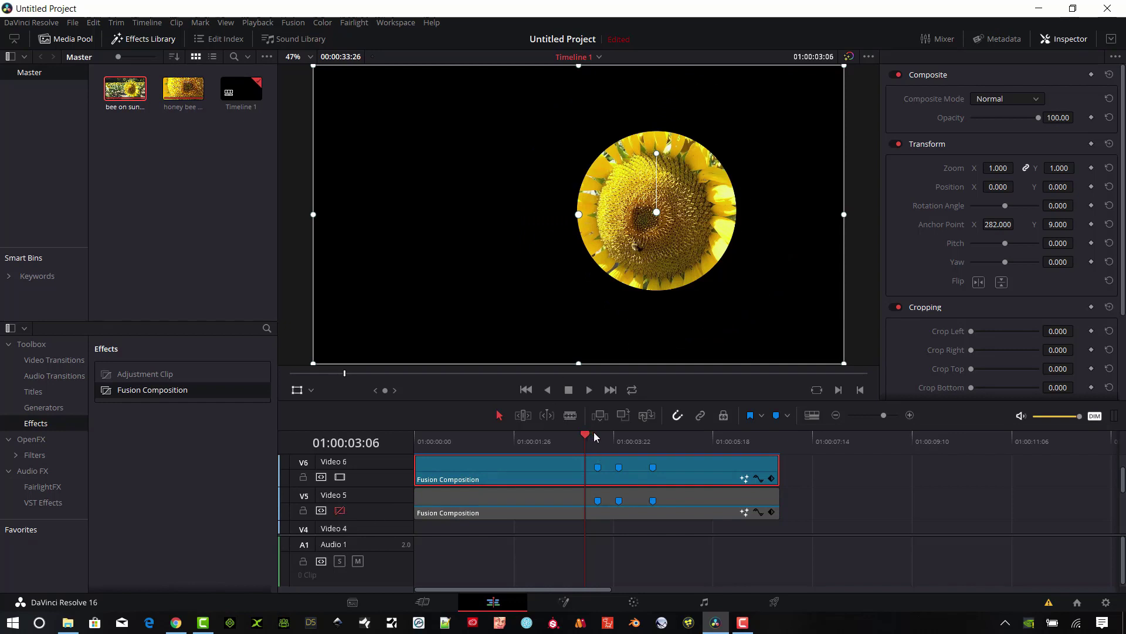
- Go to Marker 1 and add a Rotation Angle keyframe at 0 to the Video 6 composition
{"action": "left_click_drag", "start_coordinate": [600, 431], "coordinate": [601, 434]}
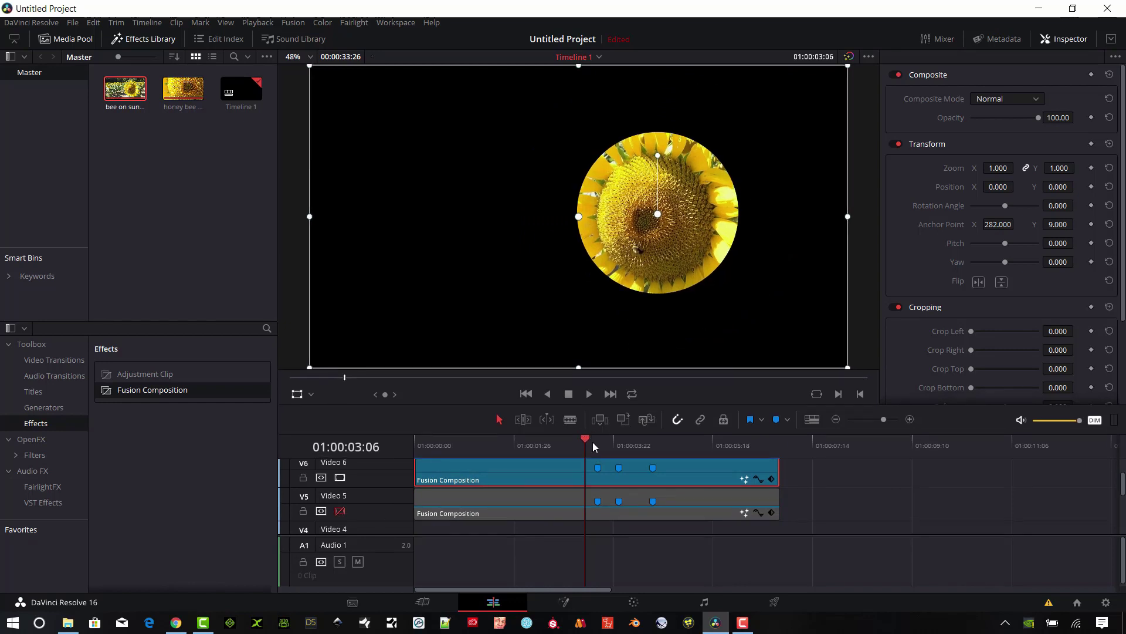
{"action": "left_click", "coordinate": [593, 444]}
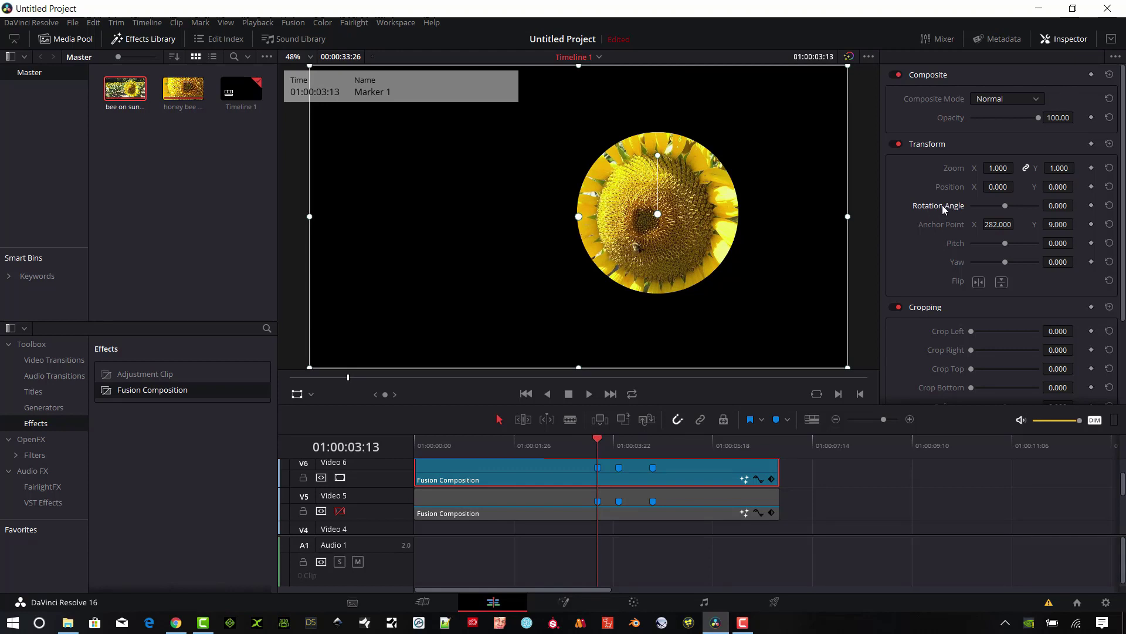
{"action": "left_click", "coordinate": [1092, 206]}
- Keyframe the Rotation Angle at 250 at Marker 2
{"action": "left_click", "coordinate": [618, 441]}
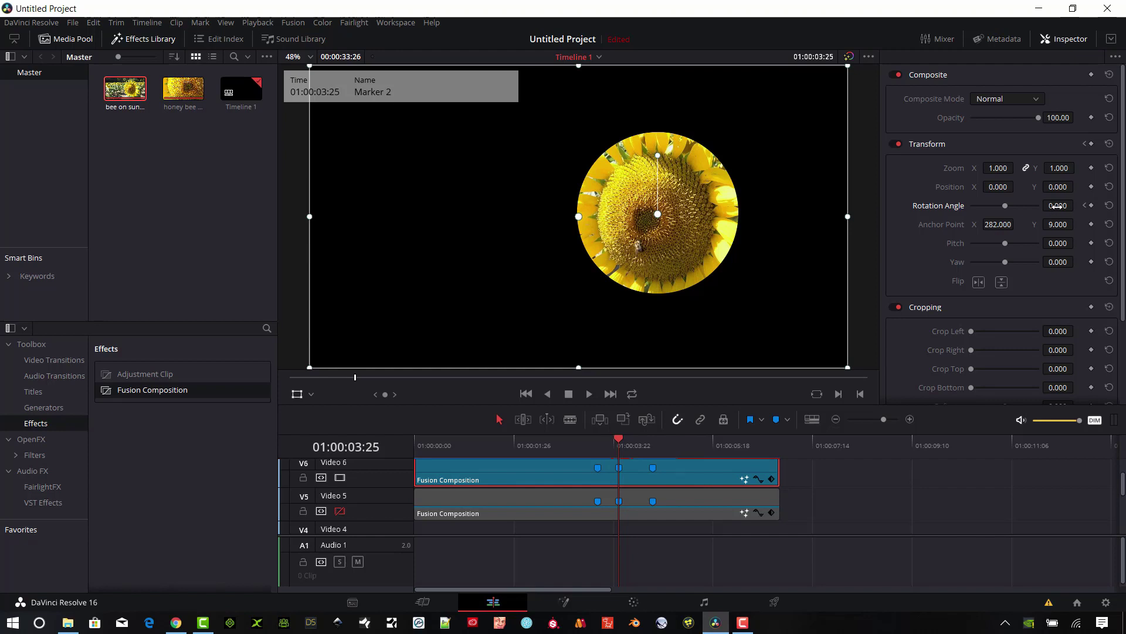
{"action": "left_click", "coordinate": [1056, 206]}
{"action": "key", "text": "Return"}
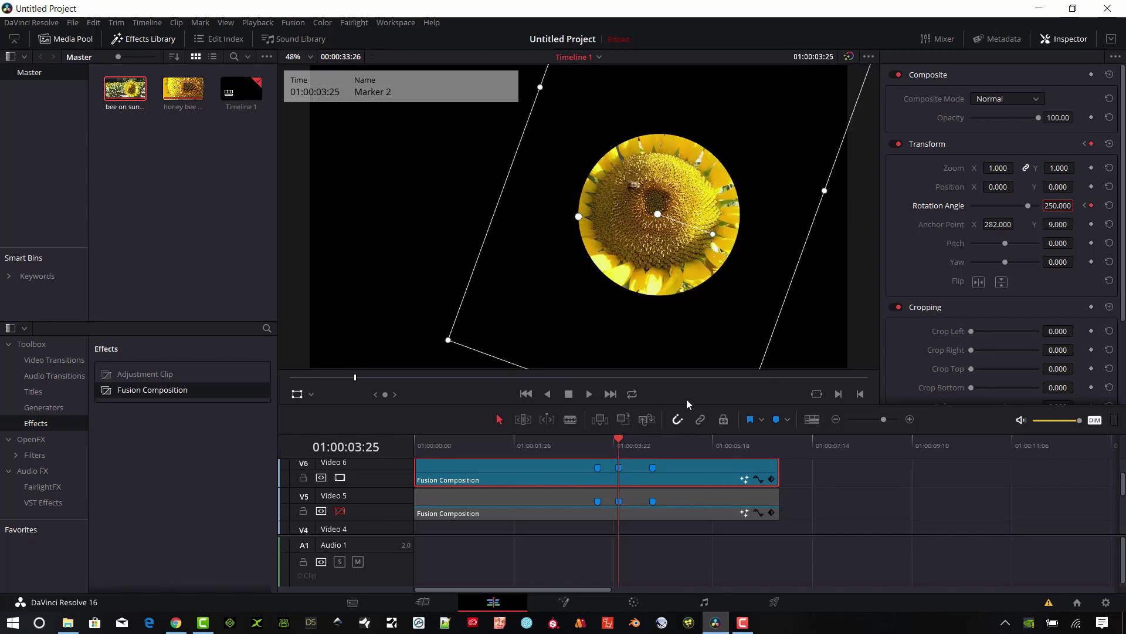
- Keyframe the Rotation Angle at 360 at Marker 3
{"action": "mouse_move", "coordinate": [603, 438]}
{"action": "left_mouse_down"}
{"action": "mouse_move", "coordinate": [656, 451]}
{"action": "mouse_move", "coordinate": [650, 442]}
{"action": "left_mouse_up"}
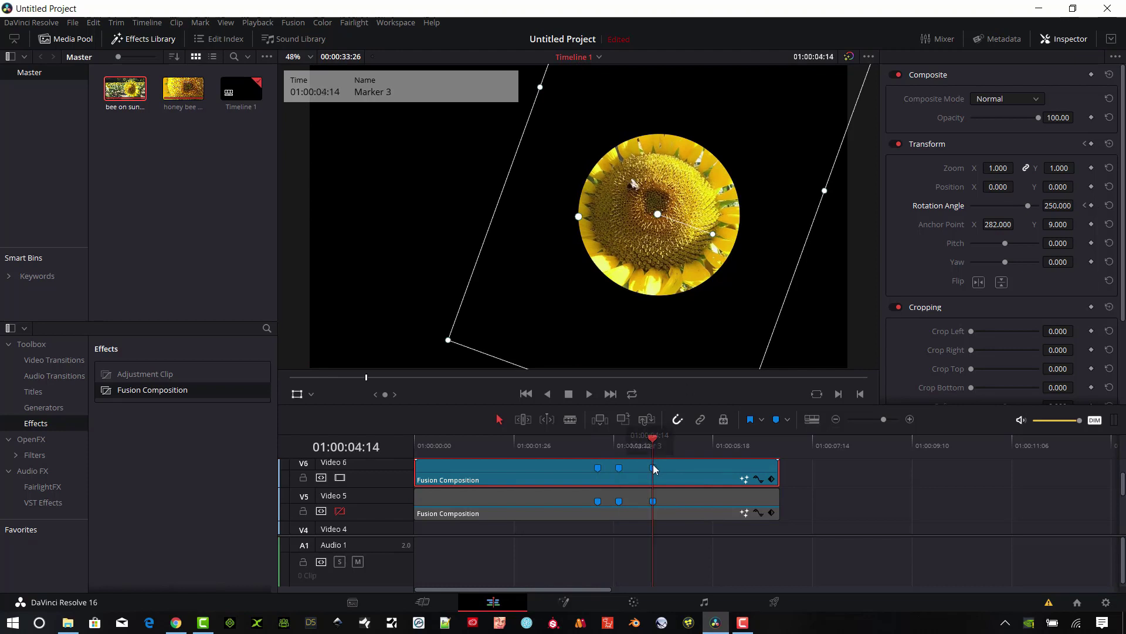
{"action": "left_click", "coordinate": [1057, 205]}
{"action": "type", "text": "360"}
{"action": "key", "text": "Return"}
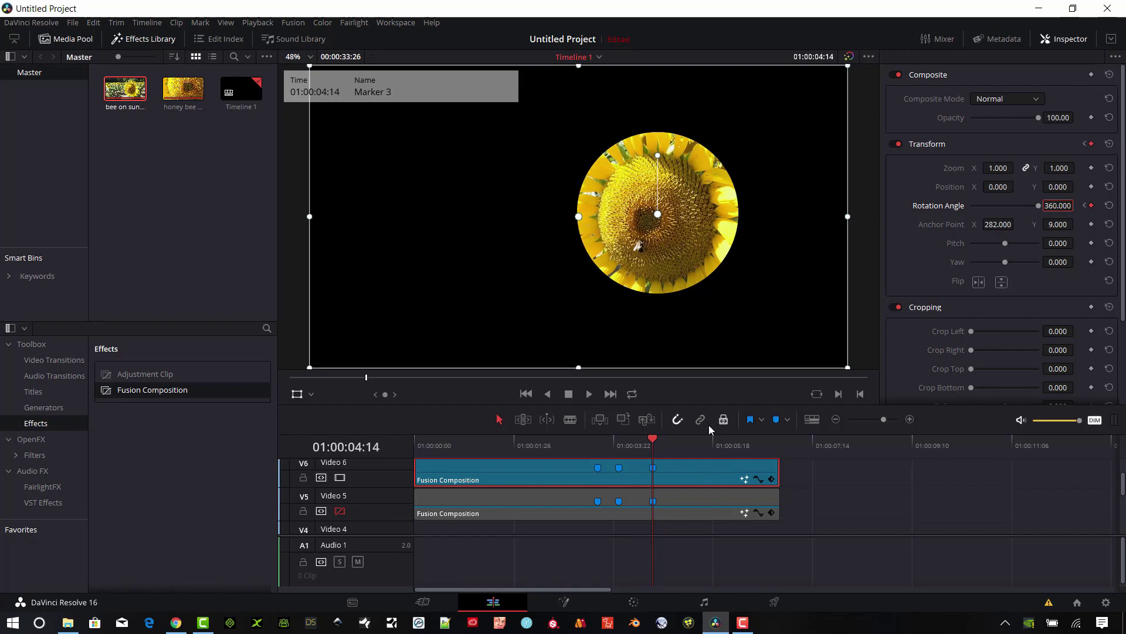
- Go back to Marker 2, show the Video 6 composition's Rotation Angle curve and enlarge the video track area
{"action": "mouse_move", "coordinate": [631, 434]}
{"action": "left_mouse_down"}
{"action": "mouse_move", "coordinate": [600, 457]}
{"action": "mouse_move", "coordinate": [643, 465]}
{"action": "mouse_move", "coordinate": [606, 473]}
{"action": "mouse_move", "coordinate": [646, 479]}
{"action": "left_mouse_up"}
{"action": "left_click_drag", "start_coordinate": [646, 479], "coordinate": [619, 480]}
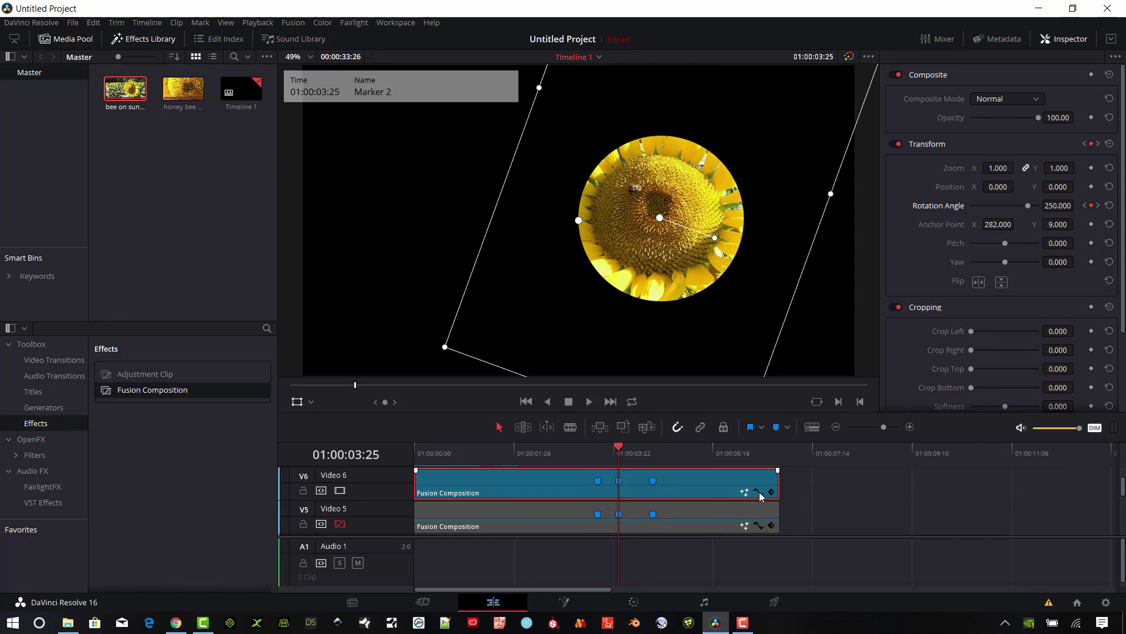
{"action": "left_click", "coordinate": [759, 492]}
{"action": "scroll", "coordinate": [825, 489], "scroll_direction": "down", "scroll_amount": 3}
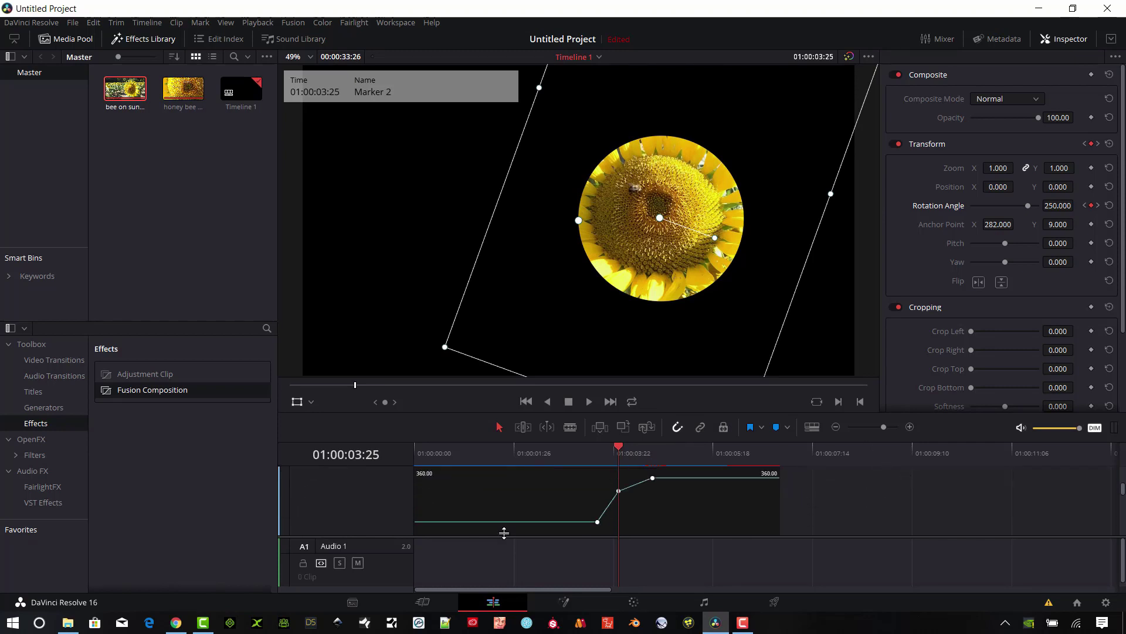
{"action": "left_click_drag", "start_coordinate": [362, 536], "coordinate": [364, 568]}
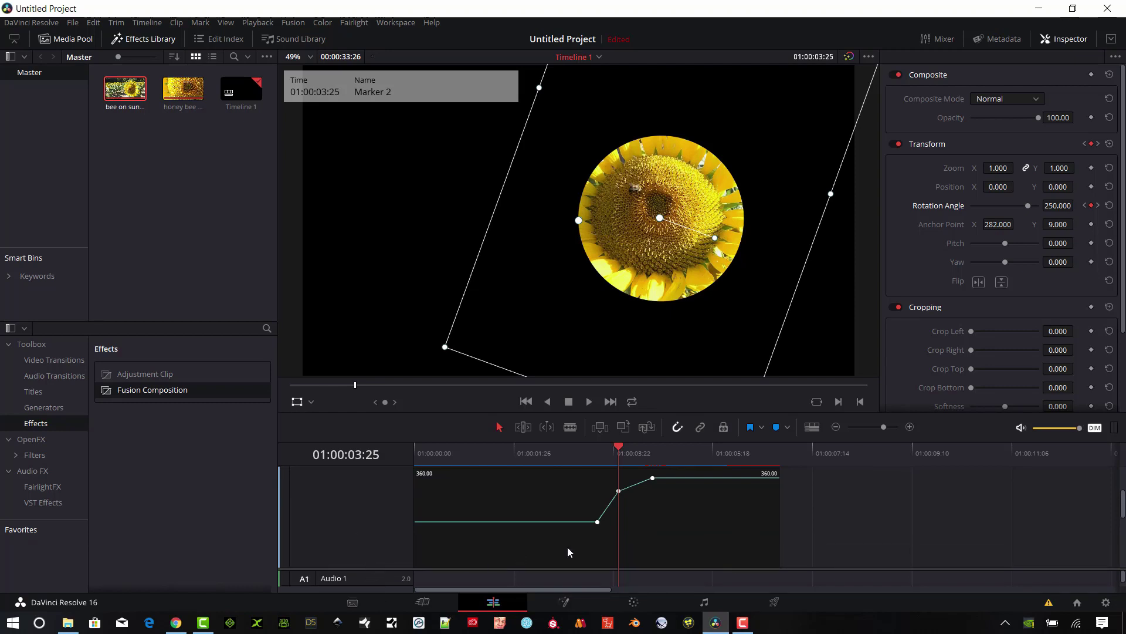
- Smooth the middle keyframe of the Rotation Angle curve with easing on both sides
{"action": "left_click", "coordinate": [618, 492]}
{"action": "scroll", "coordinate": [666, 521], "scroll_direction": "up", "scroll_amount": 1}
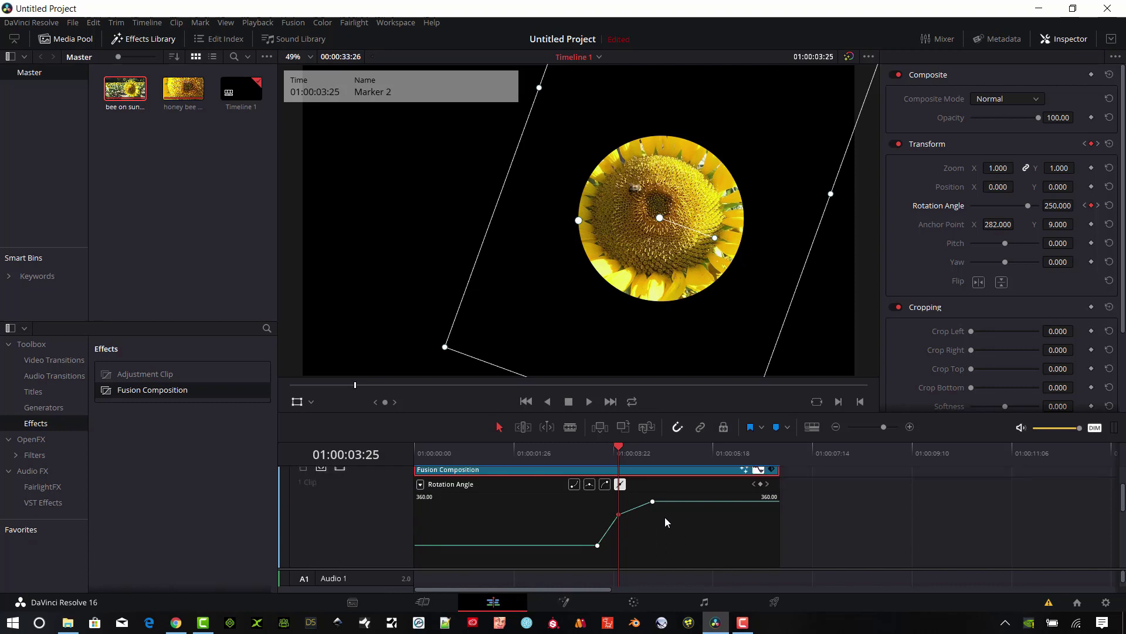
{"action": "left_click", "coordinate": [589, 483]}
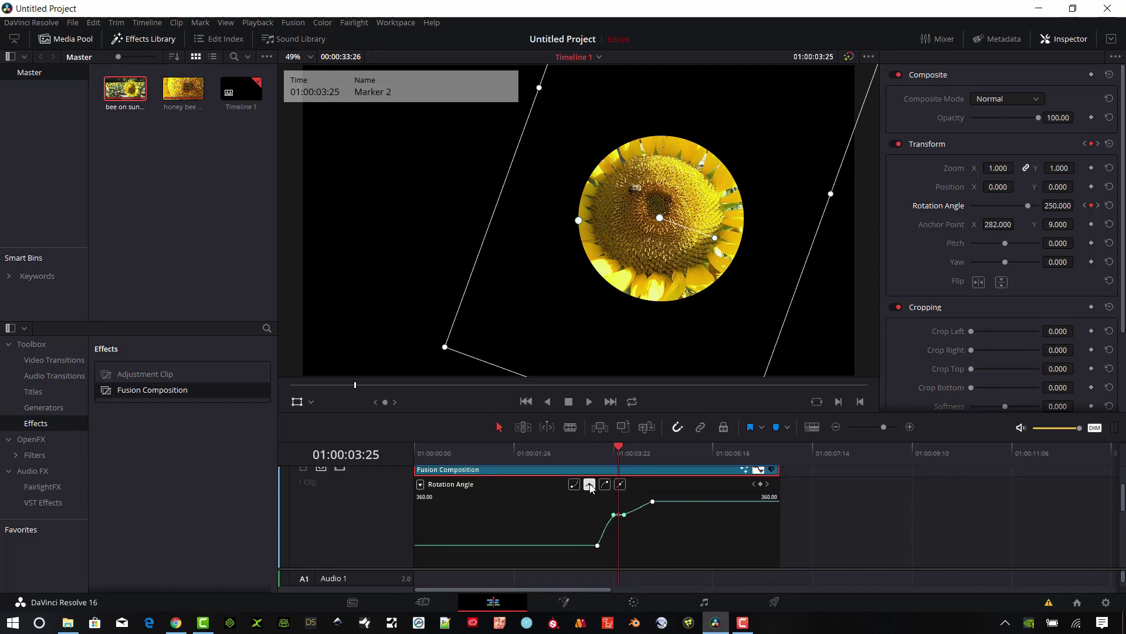
- Apply easing to the last and first keyframes of the Rotation Angle curve
{"action": "left_click", "coordinate": [654, 502]}
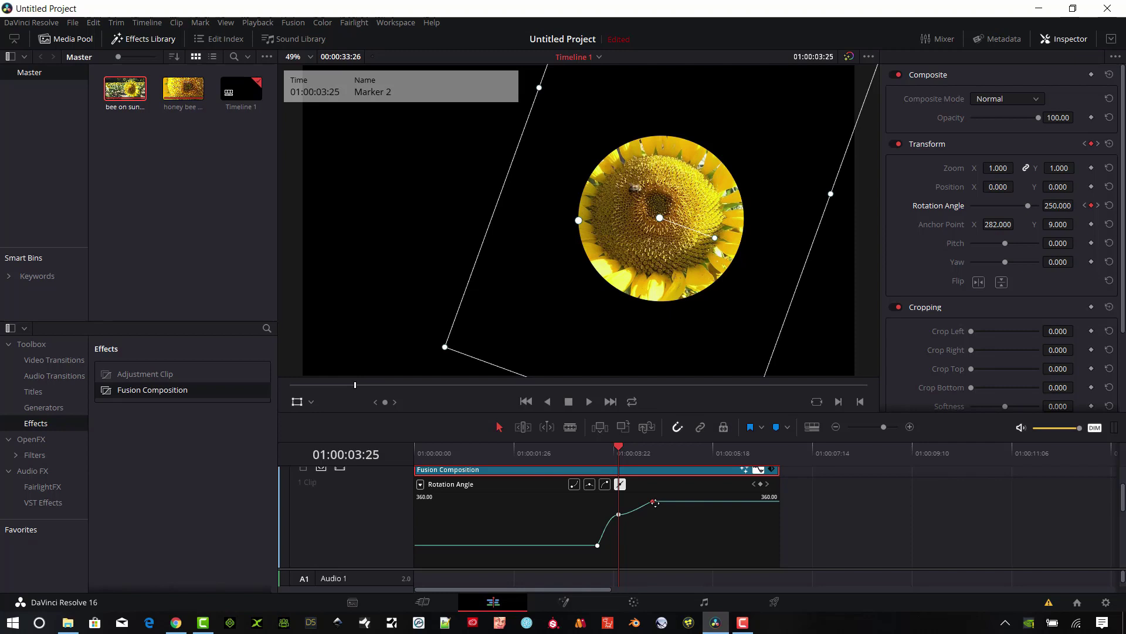
{"action": "left_click", "coordinate": [597, 545]}
{"action": "left_click", "coordinate": [574, 484]}
- Reshape the middle keyframe's curve handles for a smoother slowdown, with the rotation reaching about 278.8 at Marker 2
{"action": "mouse_move", "coordinate": [617, 453]}
{"action": "left_mouse_down"}
{"action": "mouse_move", "coordinate": [590, 459]}
{"action": "mouse_move", "coordinate": [647, 466]}
{"action": "mouse_move", "coordinate": [625, 472]}
{"action": "left_mouse_up"}
{"action": "left_click", "coordinate": [619, 515]}
{"action": "left_click_drag", "start_coordinate": [628, 518], "coordinate": [625, 511]}
{"action": "left_click_drag", "start_coordinate": [635, 514], "coordinate": [627, 507]}
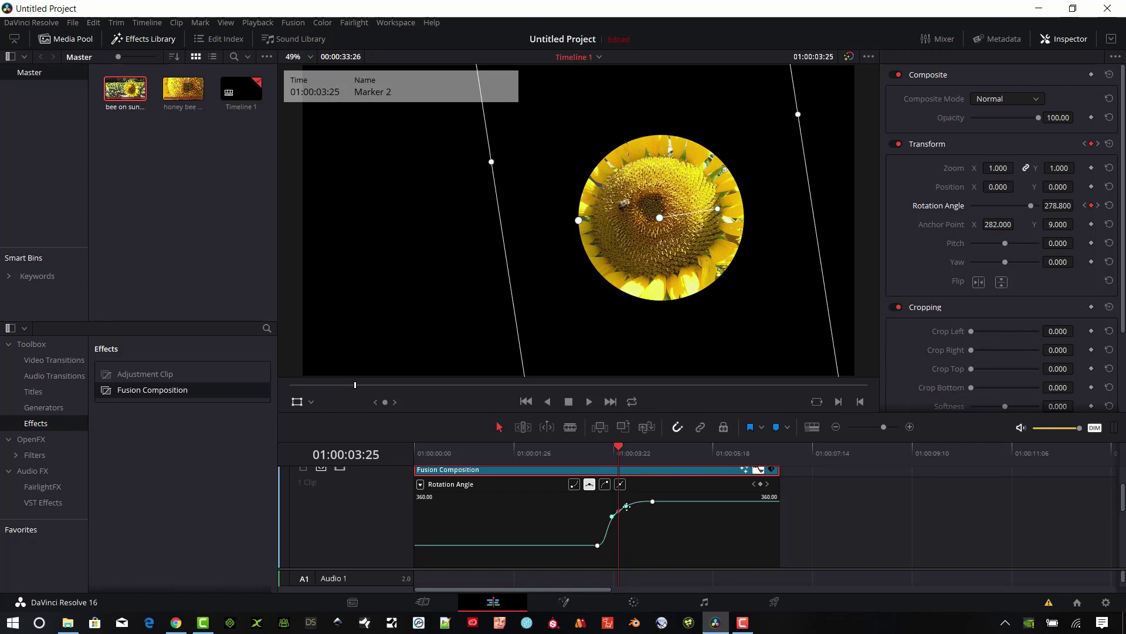
- Return to Marker 1, close the Video 6 composition's curve editor, hide Video 6, show Video 5 and select its composition
{"action": "mouse_move", "coordinate": [614, 447]}
{"action": "left_mouse_down"}
{"action": "mouse_move", "coordinate": [597, 449]}
{"action": "mouse_move", "coordinate": [631, 448]}
{"action": "mouse_move", "coordinate": [594, 467]}
{"action": "mouse_move", "coordinate": [636, 464]}
{"action": "mouse_move", "coordinate": [598, 462]}
{"action": "left_mouse_up"}
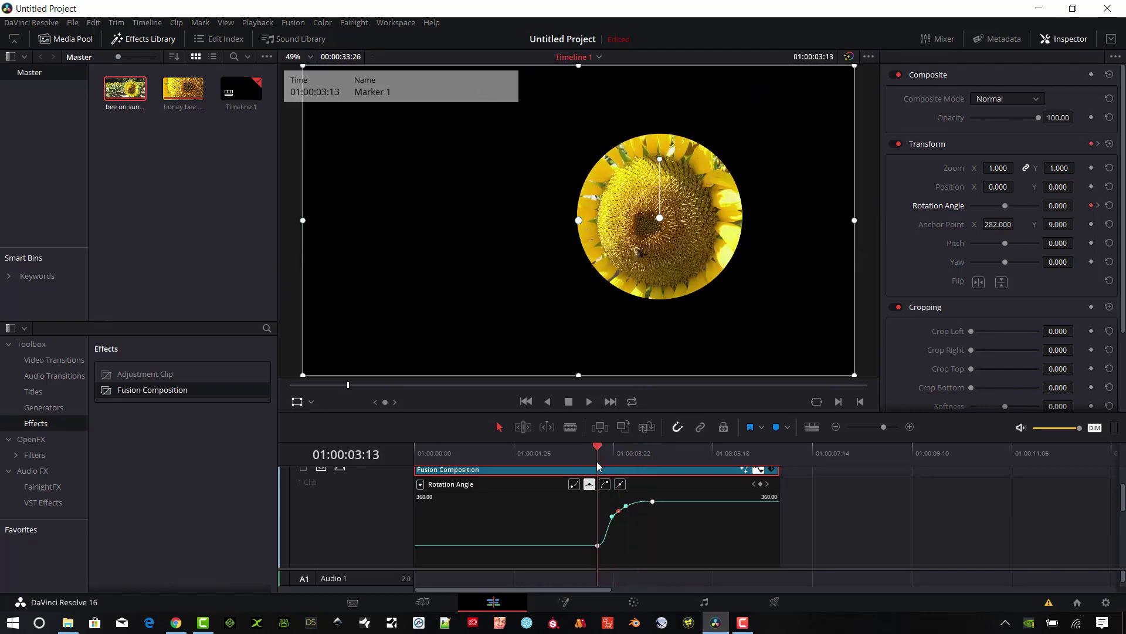
{"action": "left_click", "coordinate": [760, 470]}
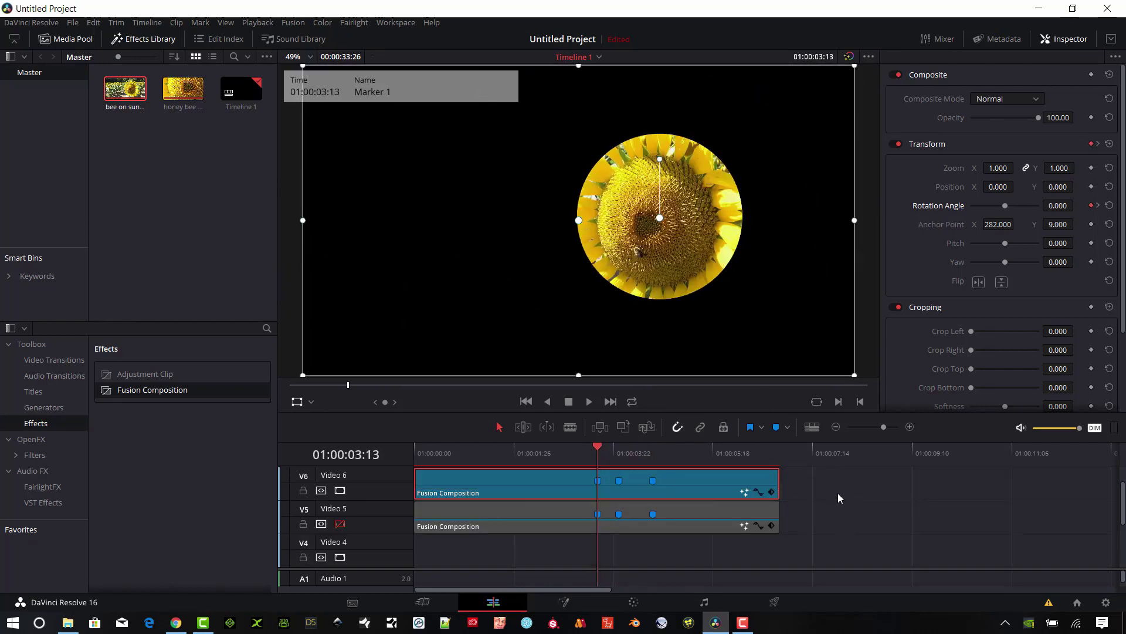
{"action": "left_click", "coordinate": [506, 551]}
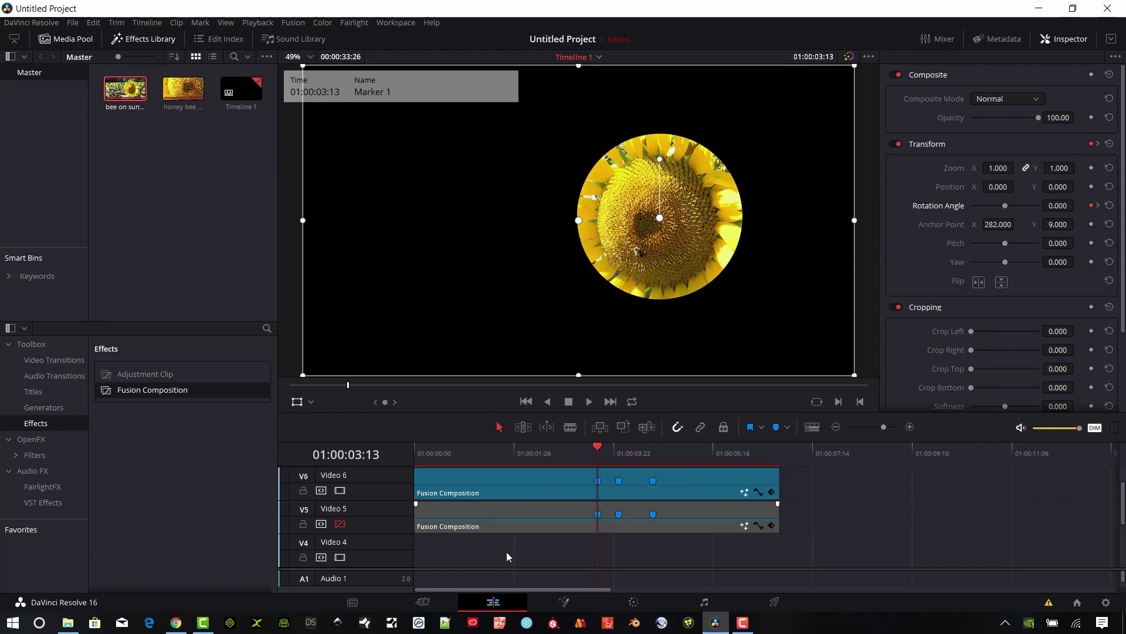
{"action": "left_click", "coordinate": [342, 491]}
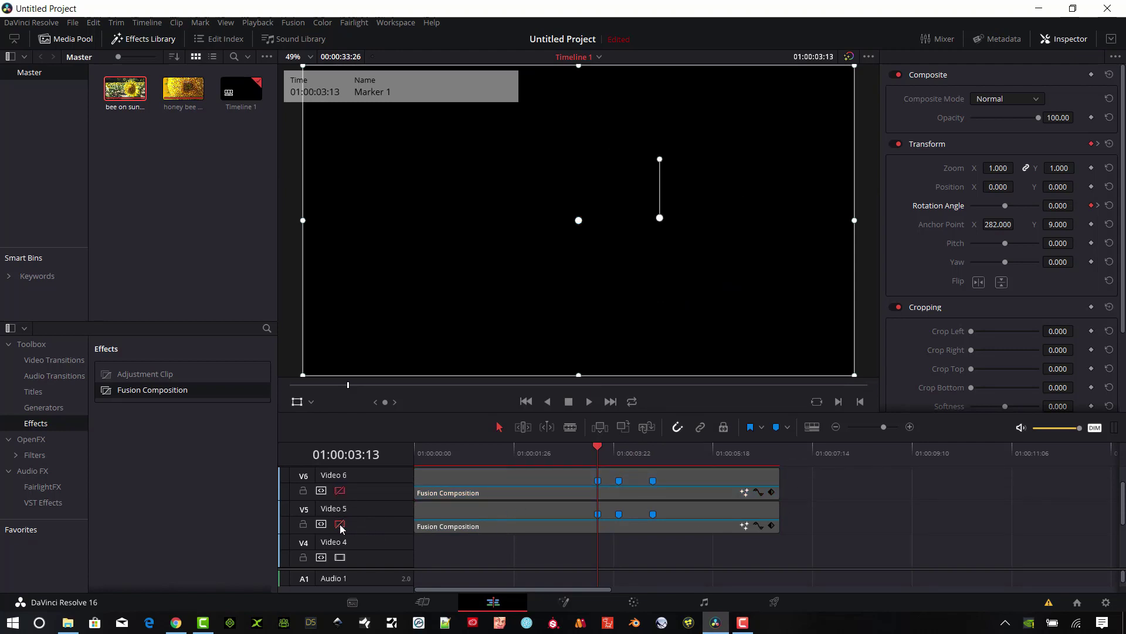
{"action": "left_click", "coordinate": [340, 523]}
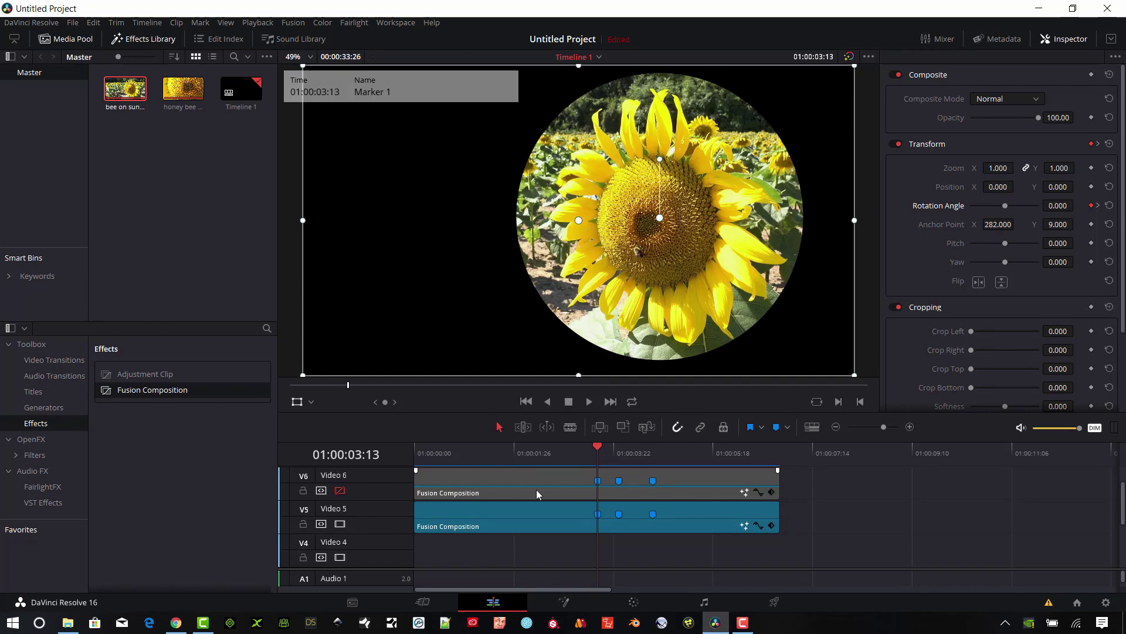
{"action": "left_click", "coordinate": [516, 511]}
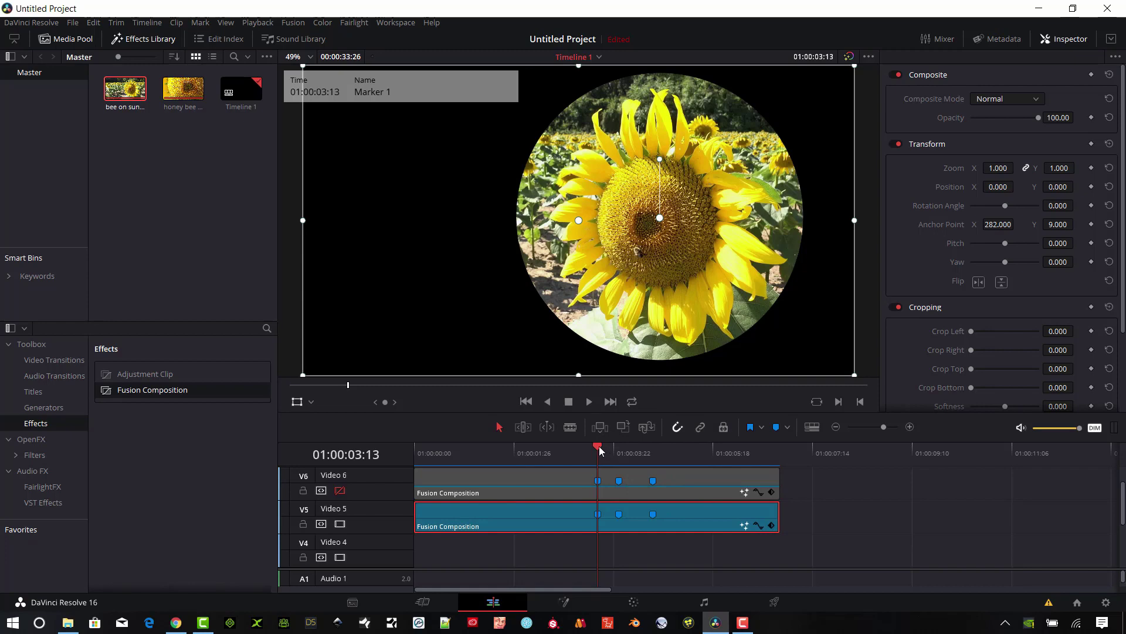
- Keyframe the Video 5 composition's Rotation Angle at 0 on Marker 1 and at -250 on Marker 2
{"action": "mouse_move", "coordinate": [598, 451]}
{"action": "left_mouse_down"}
{"action": "mouse_move", "coordinate": [625, 462]}
{"action": "mouse_move", "coordinate": [599, 453]}
{"action": "left_mouse_up"}
{"action": "left_click", "coordinate": [1093, 205]}
{"action": "key", "text": "shift+Down"}
{"action": "double_click", "coordinate": [1062, 209]}
{"action": "type", "text": "-250"}
{"action": "key", "text": "Return"}
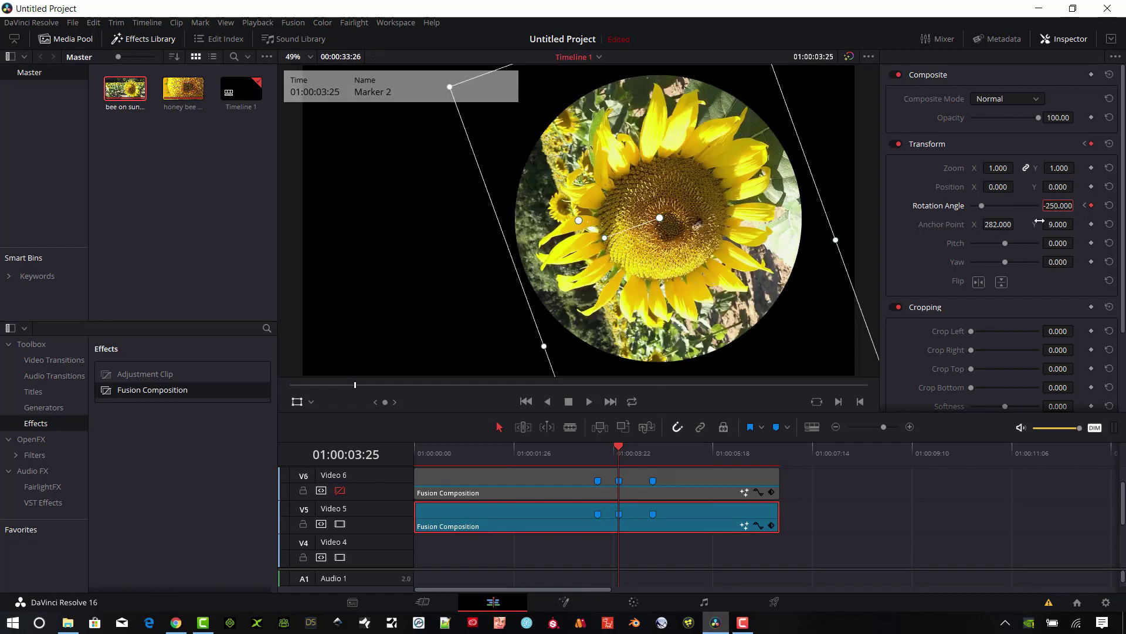
- Set the Video 5 composition's Rotation Angle to -360 at Marker 3
{"action": "key", "text": "shift+Down"}
{"action": "double_click", "coordinate": [1061, 208]}
{"action": "type", "text": "-360"}
{"action": "key", "text": "Return"}
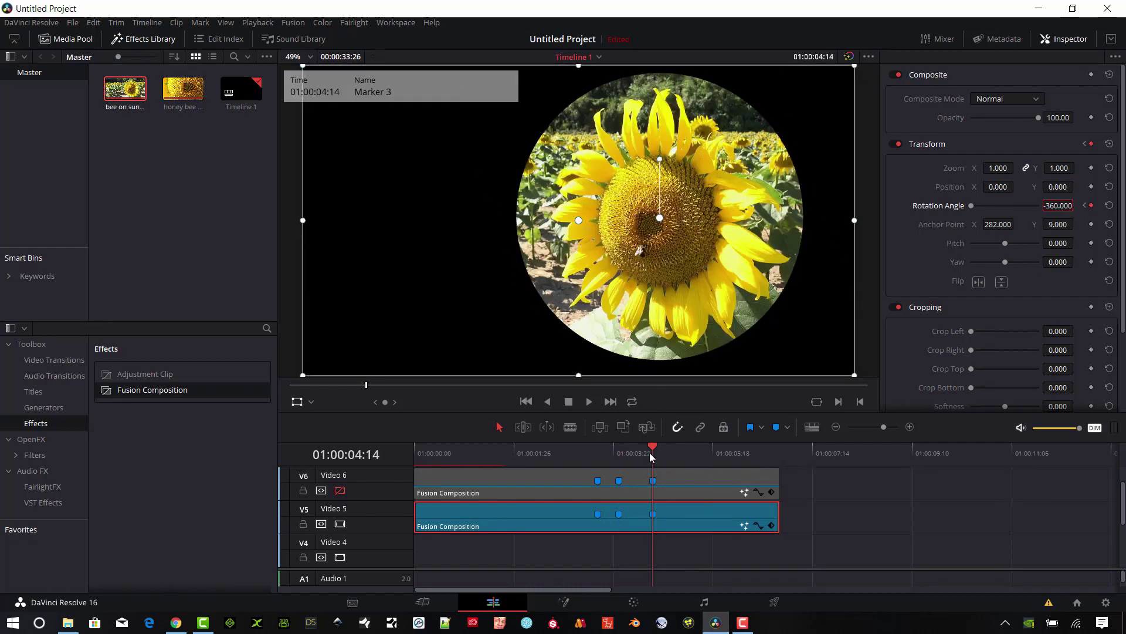
- Go back to Marker 2, show the Video 5 composition's Rotation Angle curve and enlarge the timeline area
{"action": "mouse_move", "coordinate": [652, 458]}
{"action": "left_mouse_down"}
{"action": "mouse_move", "coordinate": [607, 451]}
{"action": "mouse_move", "coordinate": [659, 459]}
{"action": "mouse_move", "coordinate": [586, 473]}
{"action": "mouse_move", "coordinate": [623, 474]}
{"action": "left_mouse_up"}
{"action": "left_click", "coordinate": [759, 525]}
{"action": "scroll", "coordinate": [692, 518], "scroll_direction": "down", "scroll_amount": 4}
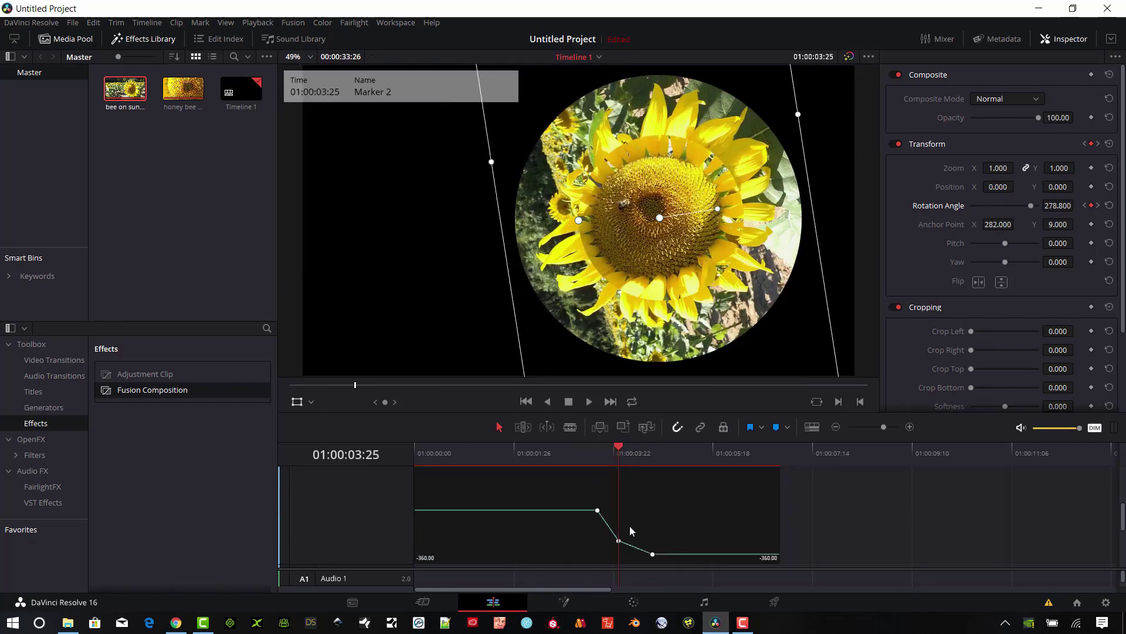
{"action": "scroll", "coordinate": [629, 526], "scroll_direction": "up", "scroll_amount": 1}
{"action": "left_click_drag", "start_coordinate": [466, 412], "coordinate": [463, 331]}
{"action": "scroll", "coordinate": [388, 492], "scroll_direction": "up", "scroll_amount": 2}
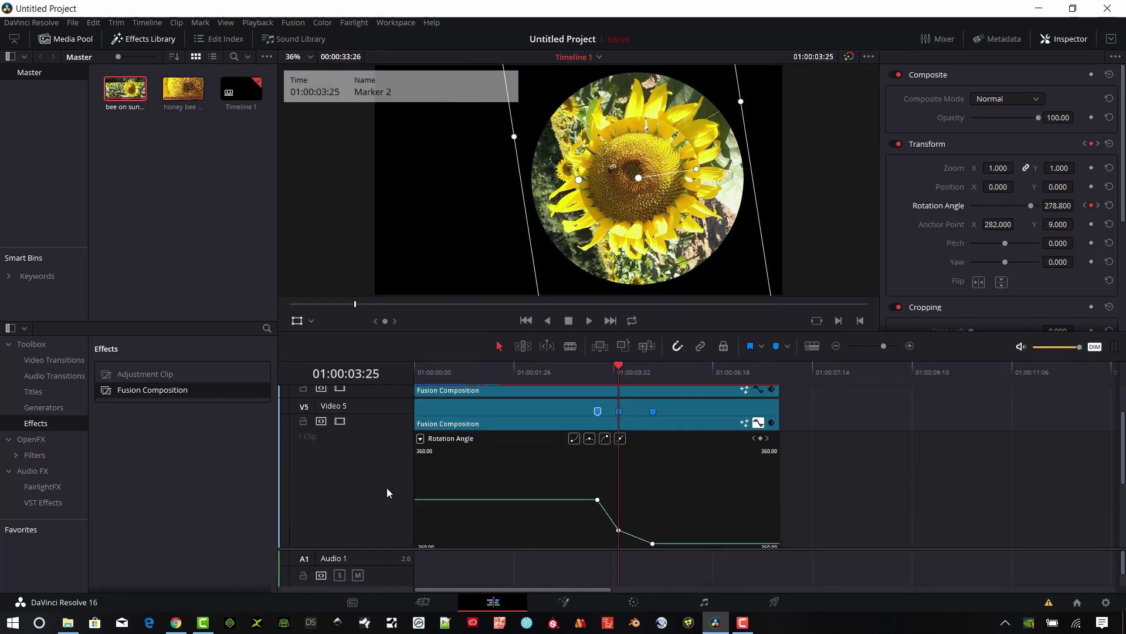
- Smooth the Video 5 Rotation Angle curve by easing both sides of the middle keyframe and easing the first and last keyframes
{"action": "left_click", "coordinate": [618, 530]}
{"action": "left_click", "coordinate": [589, 439]}
{"action": "left_click", "coordinate": [598, 500]}
{"action": "left_click", "coordinate": [574, 439]}
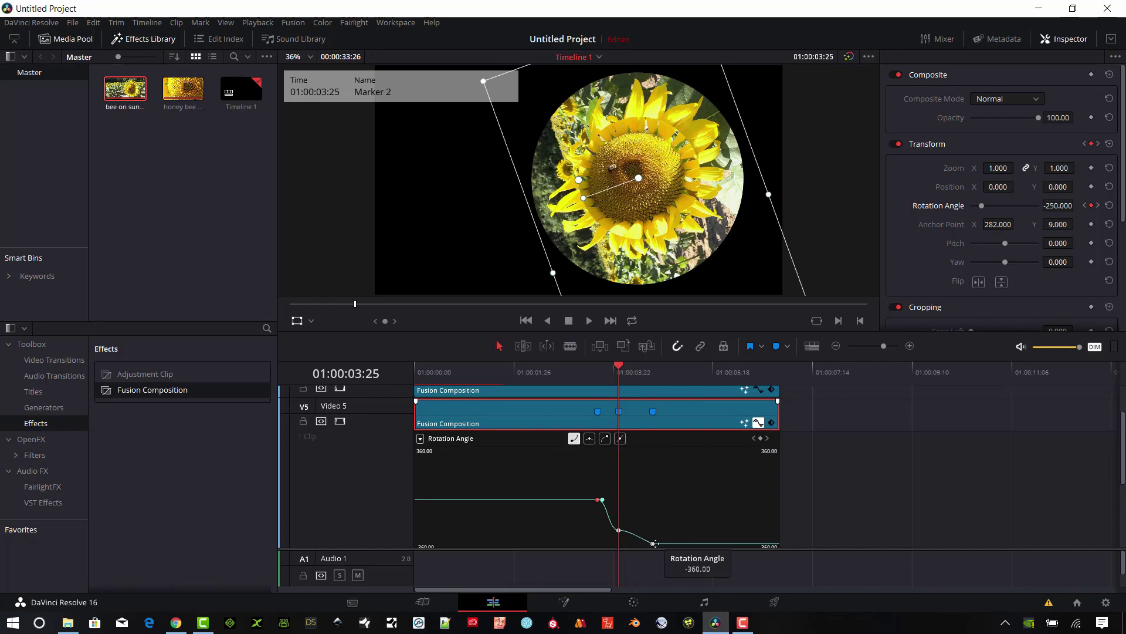
{"action": "left_click", "coordinate": [653, 543]}
{"action": "left_click", "coordinate": [604, 439]}
- Reshape the Video 5 curve around the middle keyframe so the rotation reaches about -211.6 at Marker 2, then close the curve
{"action": "left_click_drag", "start_coordinate": [619, 530], "coordinate": [636, 539]}
{"action": "mouse_move", "coordinate": [619, 366]}
{"action": "left_mouse_down"}
{"action": "mouse_move", "coordinate": [591, 390]}
{"action": "mouse_move", "coordinate": [631, 411]}
{"action": "mouse_move", "coordinate": [597, 405]}
{"action": "left_mouse_up"}
{"action": "mouse_move", "coordinate": [623, 525]}
{"action": "left_mouse_down"}
{"action": "mouse_move", "coordinate": [608, 511]}
{"action": "mouse_move", "coordinate": [617, 516]}
{"action": "left_mouse_up"}
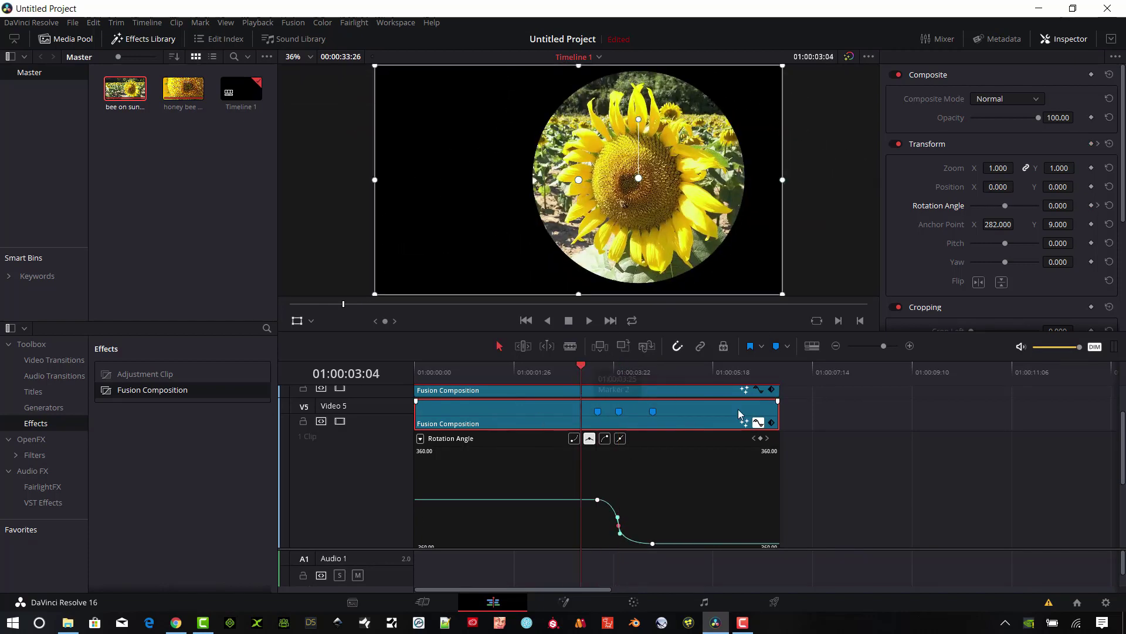
{"action": "left_click", "coordinate": [758, 422]}
- Review the opposing rotations between the markers with Video 5 and Video 6 switched on and off, leaving both tracks visible
{"action": "left_click", "coordinate": [544, 376]}
{"action": "mouse_move", "coordinate": [545, 375]}
{"action": "left_mouse_down"}
{"action": "mouse_move", "coordinate": [622, 375]}
{"action": "mouse_move", "coordinate": [597, 377]}
{"action": "mouse_move", "coordinate": [646, 383]}
{"action": "mouse_move", "coordinate": [657, 397]}
{"action": "mouse_move", "coordinate": [598, 385]}
{"action": "mouse_move", "coordinate": [619, 374]}
{"action": "left_mouse_up"}
{"action": "left_click", "coordinate": [340, 443]}
{"action": "left_click", "coordinate": [340, 477]}
{"action": "left_click", "coordinate": [341, 476]}
{"action": "left_click", "coordinate": [339, 444]}
{"action": "left_click", "coordinate": [340, 476]}
{"action": "left_click", "coordinate": [339, 476]}
{"action": "left_click", "coordinate": [340, 443]}
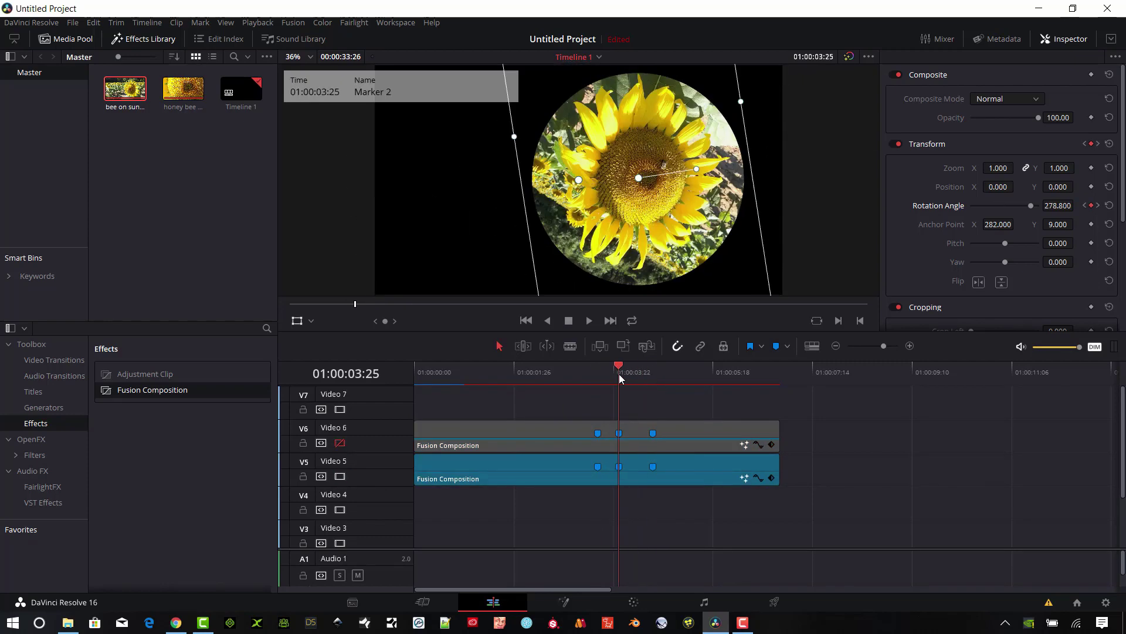
{"action": "left_click", "coordinate": [608, 482]}
{"action": "left_click", "coordinate": [340, 443]}
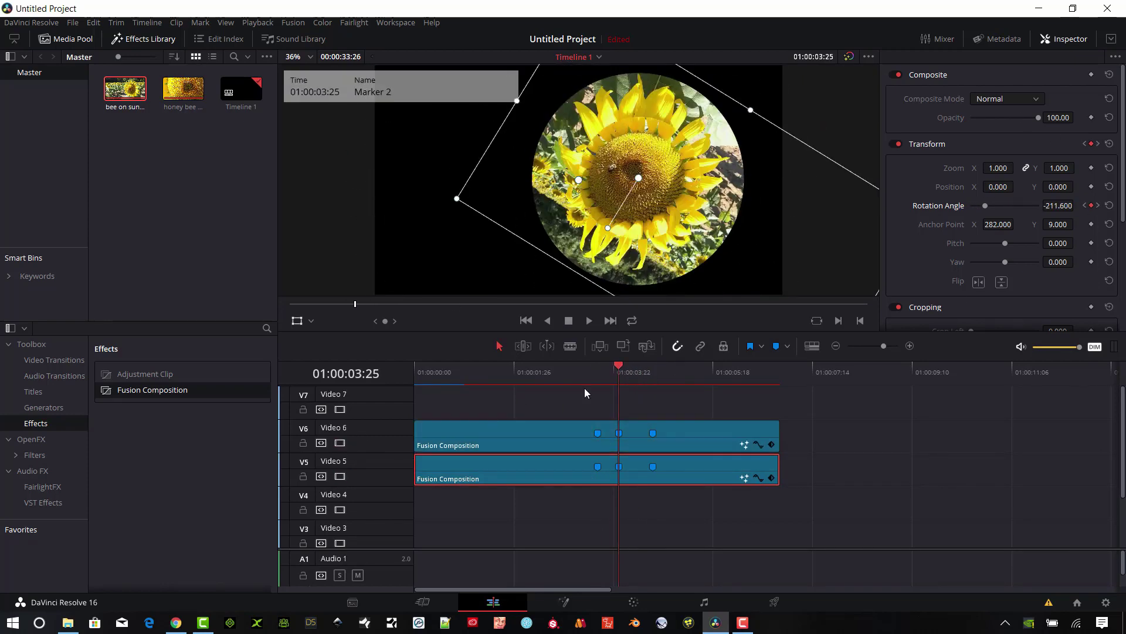
{"action": "left_click_drag", "start_coordinate": [606, 371], "coordinate": [647, 392]}
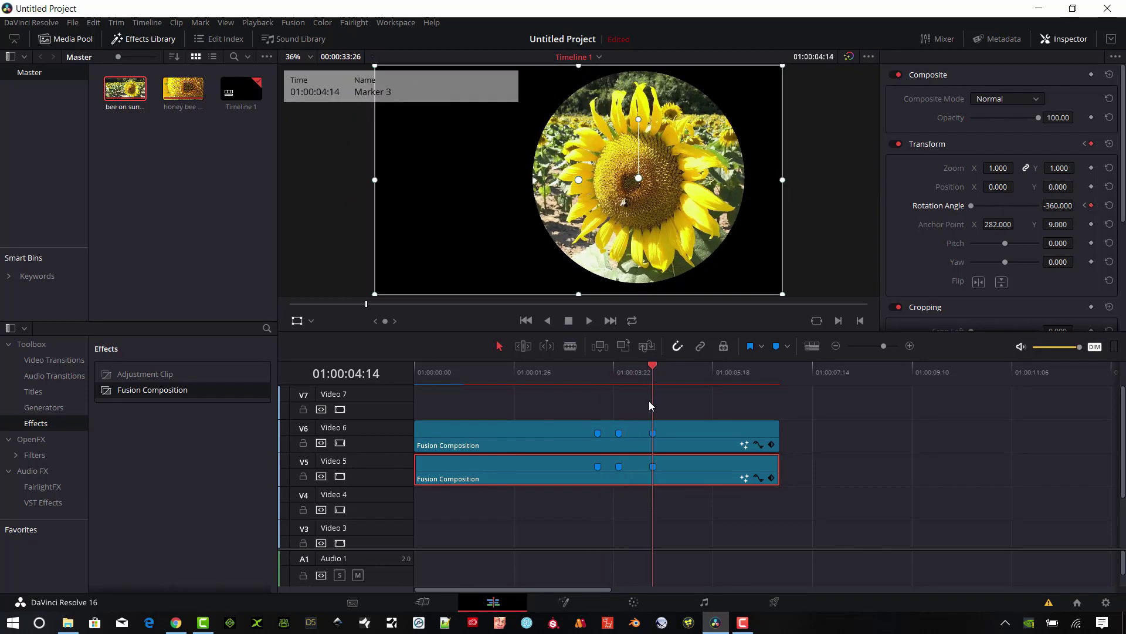
{"action": "scroll", "coordinate": [867, 455], "scroll_direction": "down", "scroll_amount": 2}
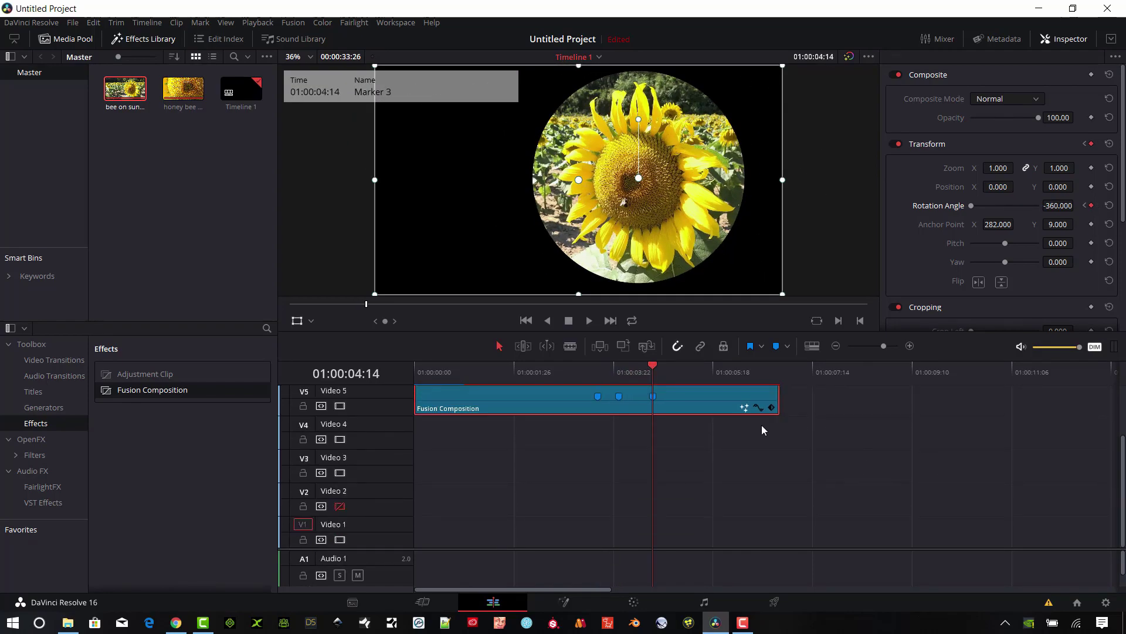
{"action": "scroll", "coordinate": [886, 461], "scroll_direction": "up", "scroll_amount": 2}
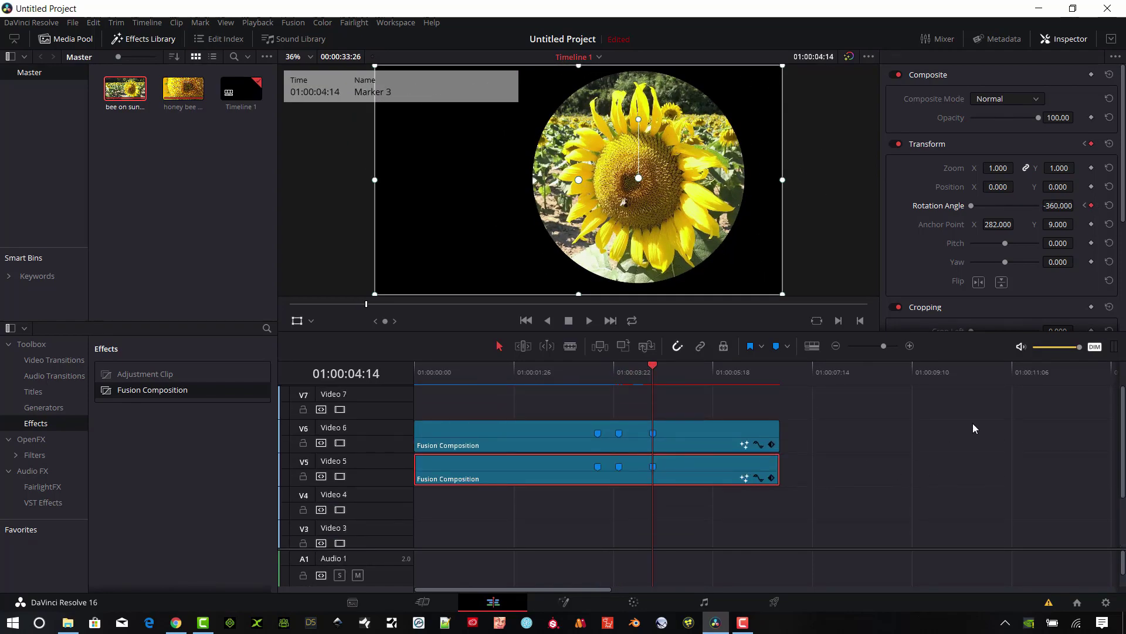
- Return to Marker 1 and apply the OpenFX Radial Blur filter to the Video 6 composition
{"action": "left_click_drag", "start_coordinate": [656, 371], "coordinate": [603, 391]}
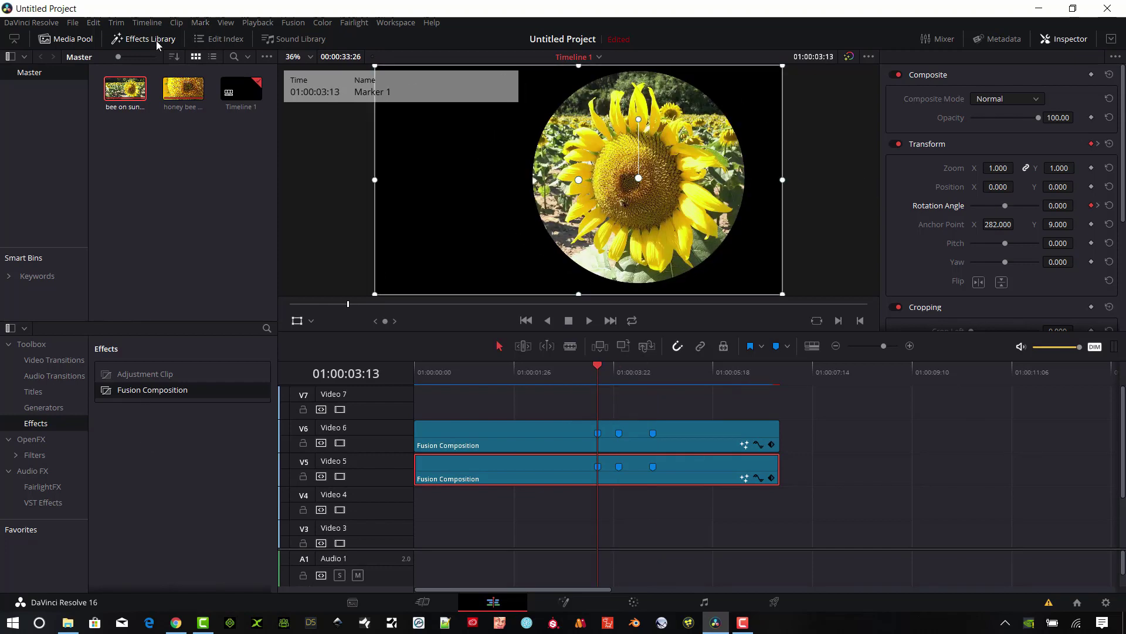
{"action": "left_click", "coordinate": [37, 440]}
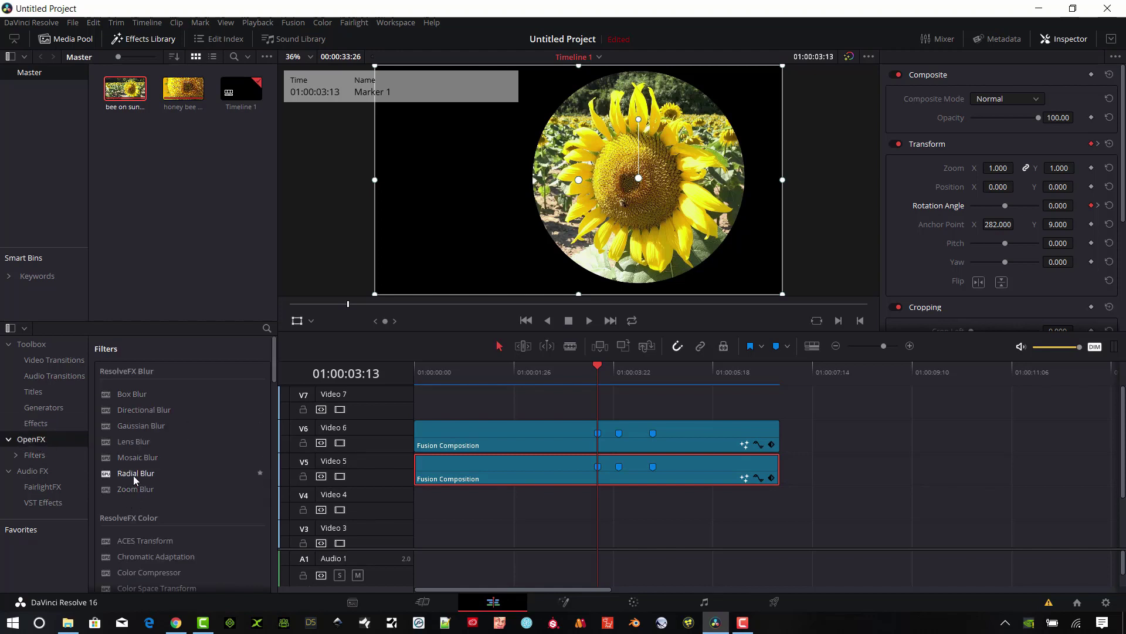
{"action": "left_click_drag", "start_coordinate": [134, 477], "coordinate": [509, 437]}
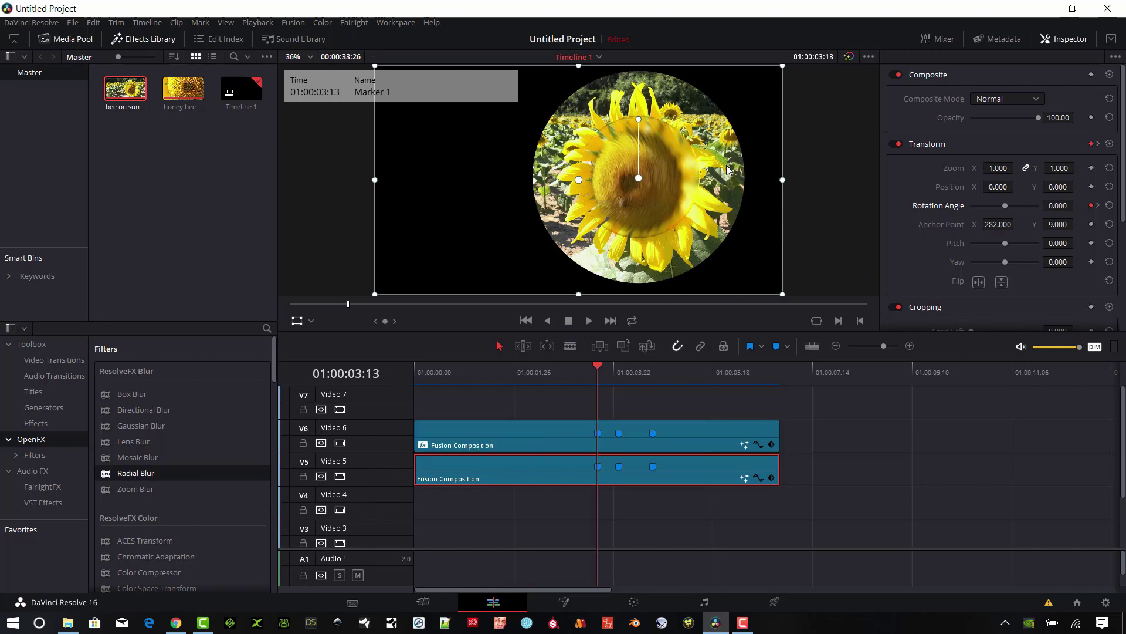
- Display the OpenFX overlay for the Video 6 composition and move the Radial Blur centre onto the flower's centre, about X 0.648, Y 0.510
{"action": "left_click", "coordinate": [311, 322]}
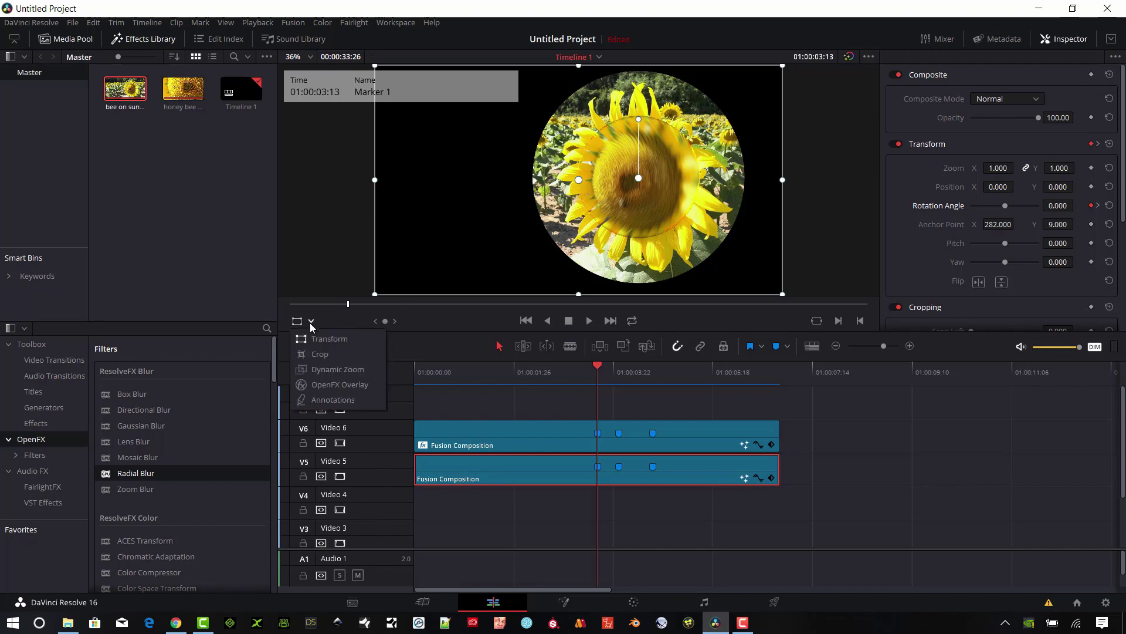
{"action": "left_click", "coordinate": [347, 385]}
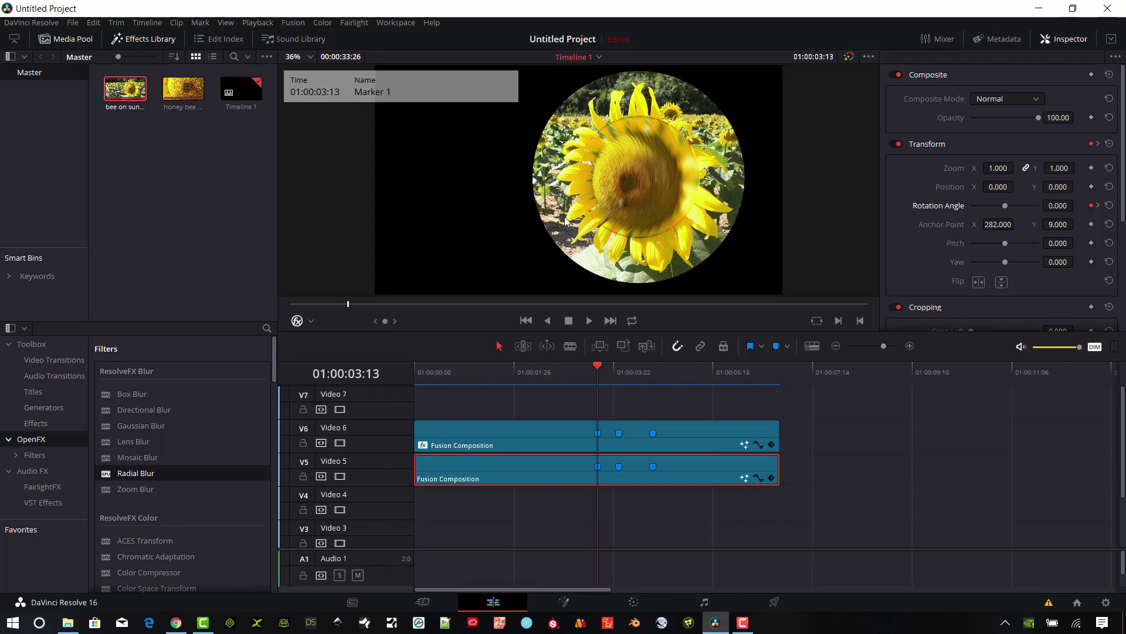
{"action": "left_click", "coordinate": [537, 446]}
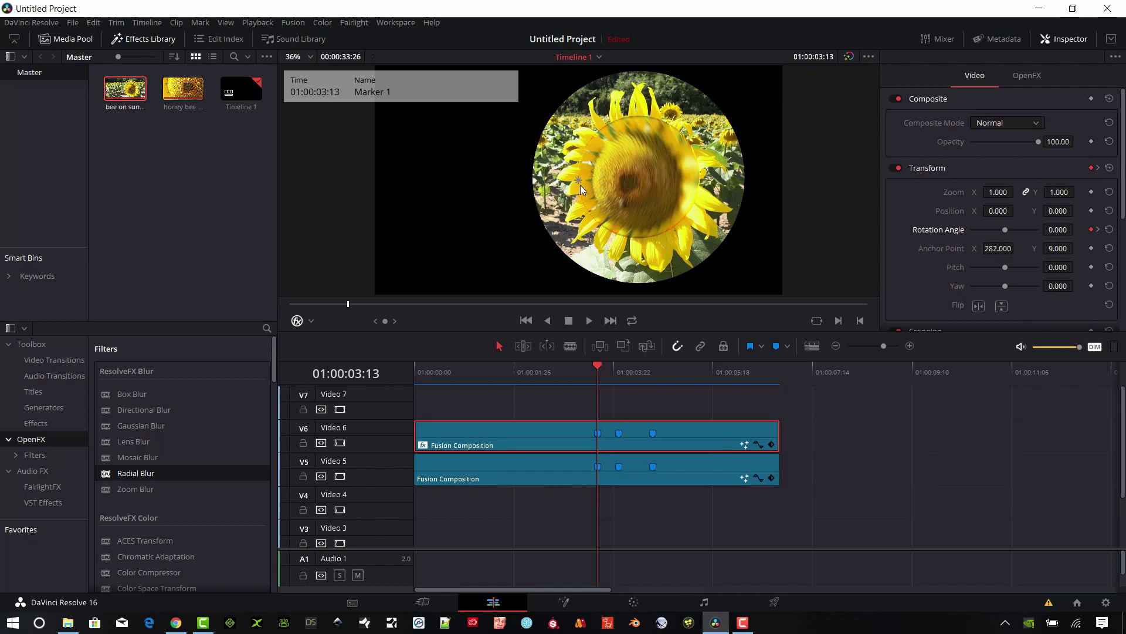
{"action": "left_click_drag", "start_coordinate": [578, 179], "coordinate": [639, 179]}
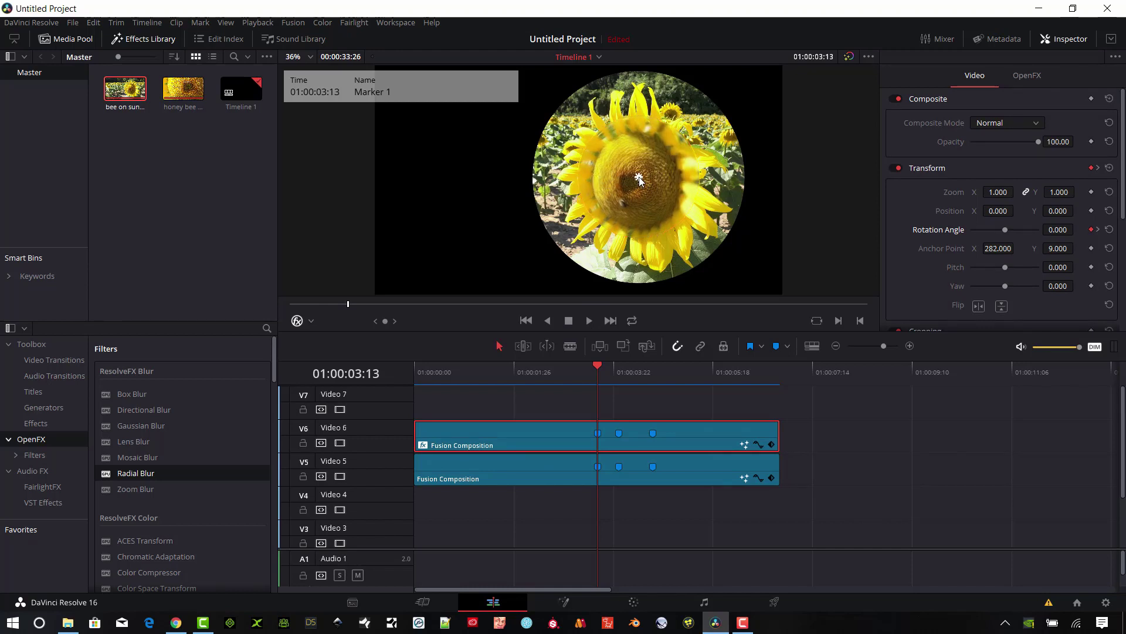
- Keyframe the Video 6 Radial Blur's Smooth Strength at 0 on Marker 1 and set its Border Type to Wrap-Around
{"action": "left_click", "coordinate": [1031, 77]}
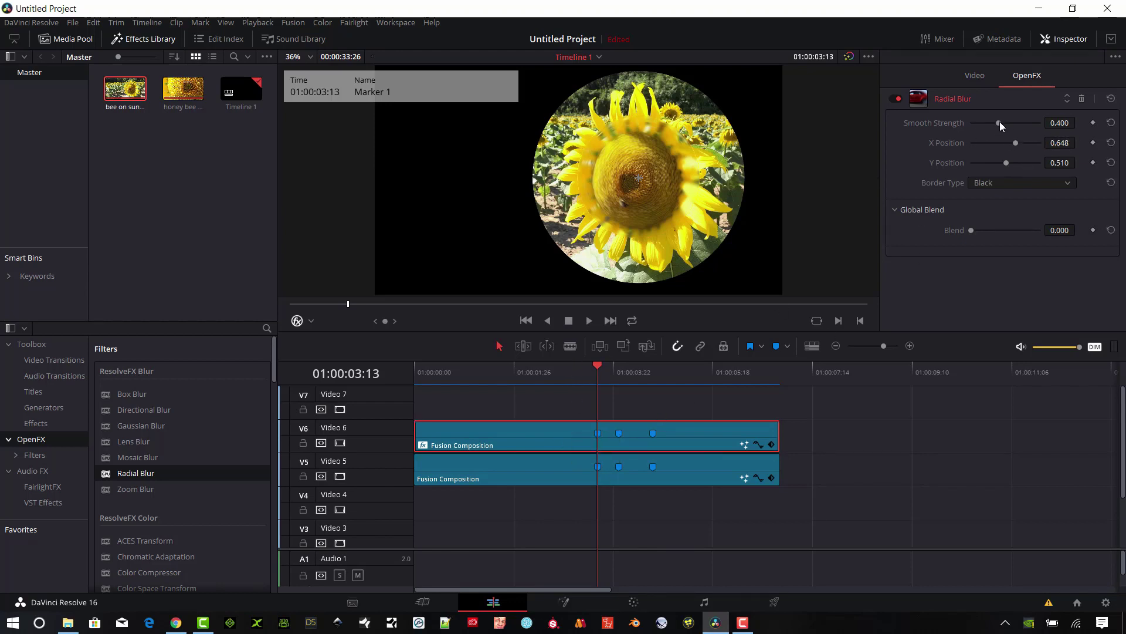
{"action": "left_click_drag", "start_coordinate": [1000, 124], "coordinate": [957, 130]}
{"action": "left_click", "coordinate": [1093, 123]}
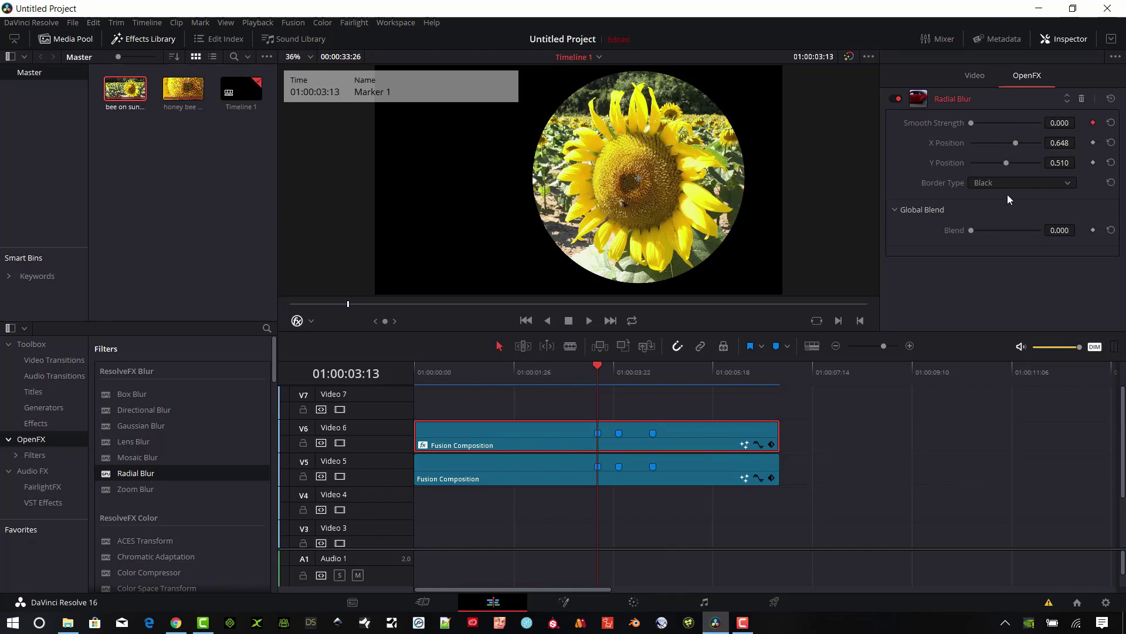
{"action": "left_click", "coordinate": [1034, 187]}
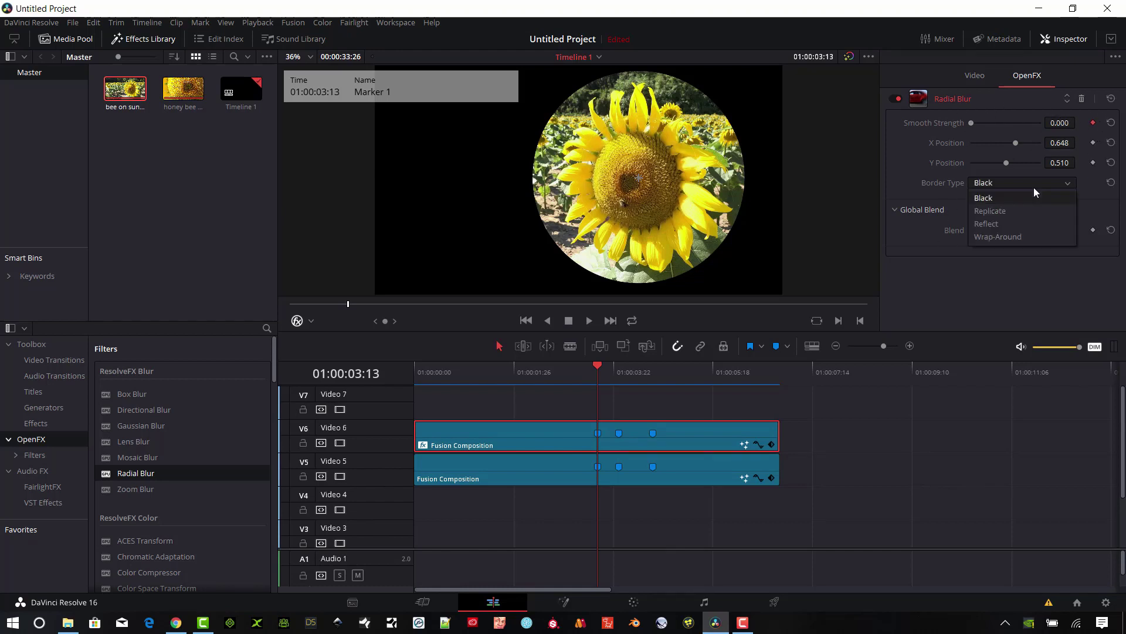
{"action": "left_click", "coordinate": [1004, 237]}
- Set the Video 6 Radial Blur's Smooth Strength to about 0.525 at Marker 2 and 0 at Marker 3, and review the result
{"action": "left_click_drag", "start_coordinate": [601, 367], "coordinate": [619, 369]}
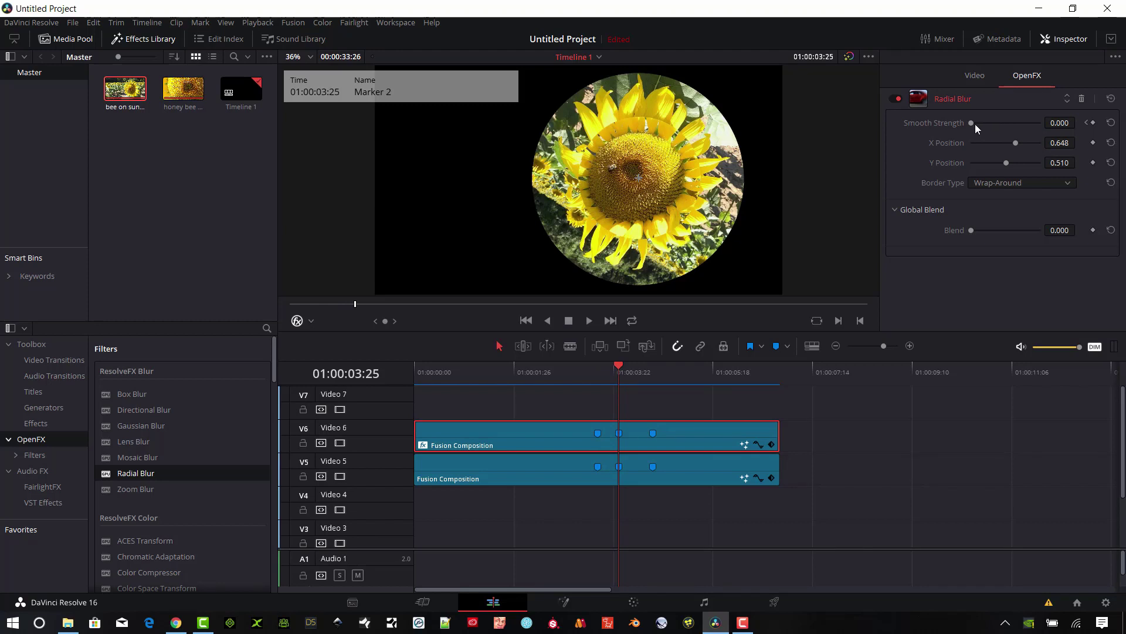
{"action": "left_click_drag", "start_coordinate": [974, 123], "coordinate": [1008, 127]}
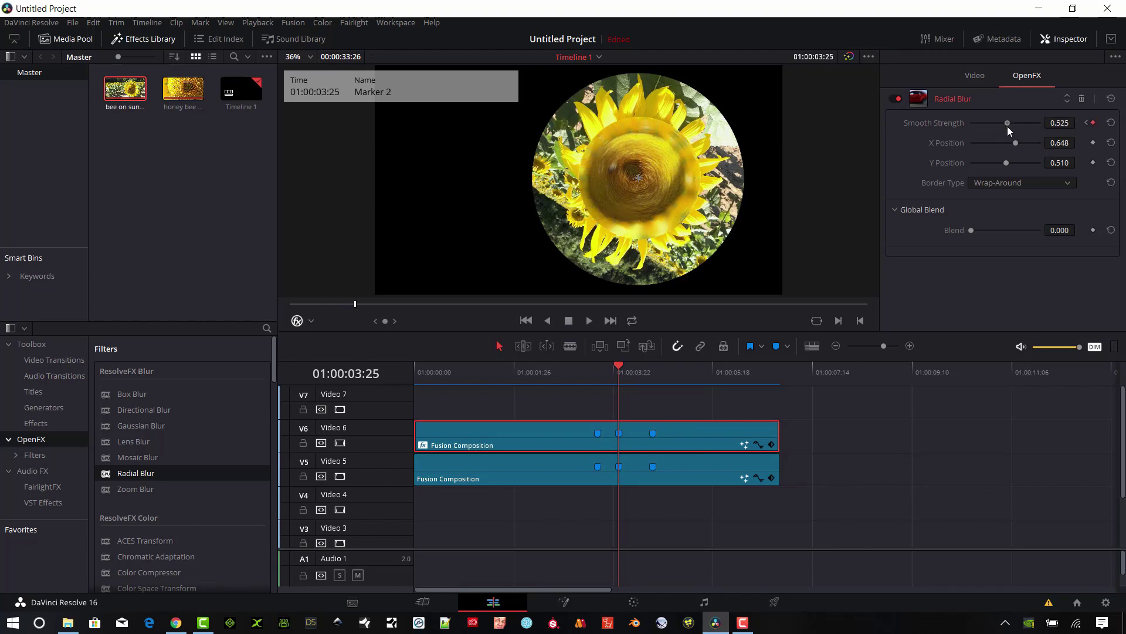
{"action": "left_click", "coordinate": [649, 370]}
{"action": "left_click_drag", "start_coordinate": [1008, 124], "coordinate": [951, 123]}
{"action": "mouse_move", "coordinate": [657, 368]}
{"action": "left_mouse_down"}
{"action": "mouse_move", "coordinate": [602, 375]}
{"action": "mouse_move", "coordinate": [640, 385]}
{"action": "mouse_move", "coordinate": [602, 382]}
{"action": "mouse_move", "coordinate": [635, 395]}
{"action": "mouse_move", "coordinate": [618, 397]}
{"action": "left_mouse_up"}
{"action": "mouse_move", "coordinate": [617, 369]}
{"action": "left_mouse_down"}
{"action": "mouse_move", "coordinate": [603, 369]}
{"action": "mouse_move", "coordinate": [650, 388]}
{"action": "mouse_move", "coordinate": [614, 396]}
{"action": "left_mouse_up"}
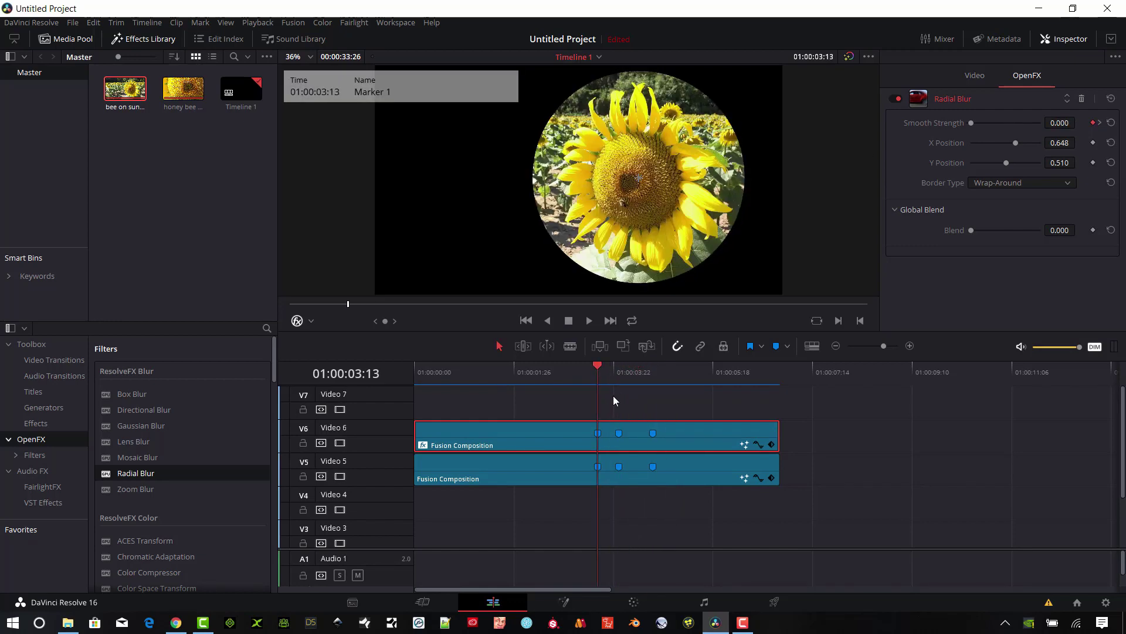
- Apply Radial Blur to the Video 5 composition and keyframe its Smooth Strength at 0 on Marker 1
{"action": "left_click", "coordinate": [496, 478]}
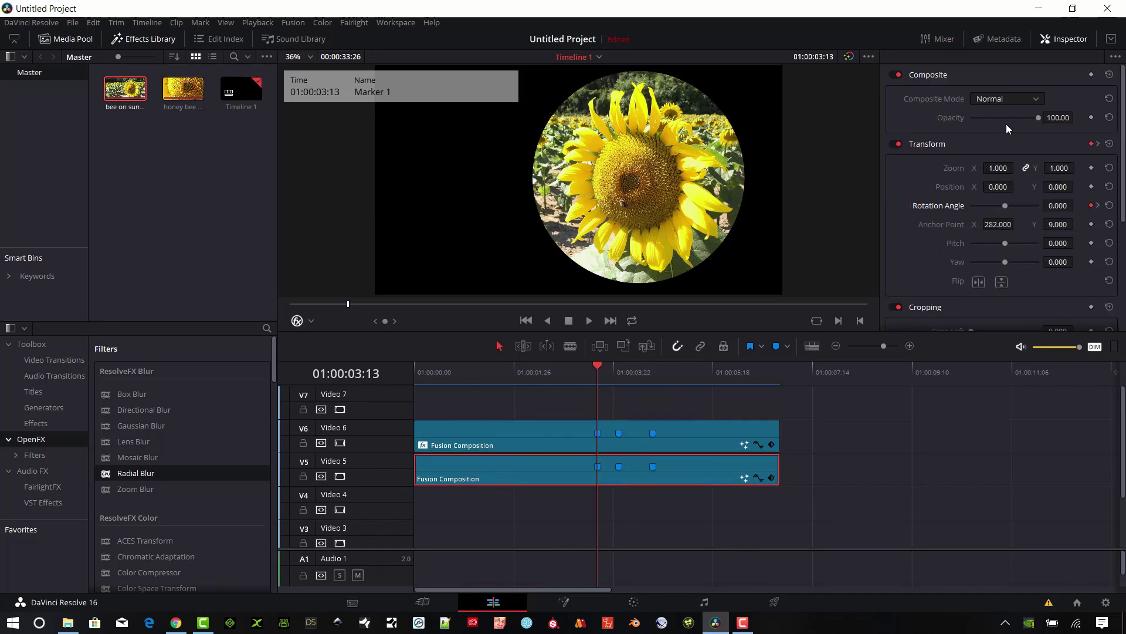
{"action": "left_click_drag", "start_coordinate": [121, 477], "coordinate": [469, 471]}
{"action": "left_click", "coordinate": [1027, 75]}
{"action": "left_click_drag", "start_coordinate": [991, 123], "coordinate": [965, 127]}
{"action": "left_click", "coordinate": [1093, 122]}
- Raise the Video 5 blur's Smooth Strength at Marker 2, return it to 0 at Marker 3 and set Border Type to Wrap-Around
{"action": "left_click_drag", "start_coordinate": [597, 365], "coordinate": [619, 365]}
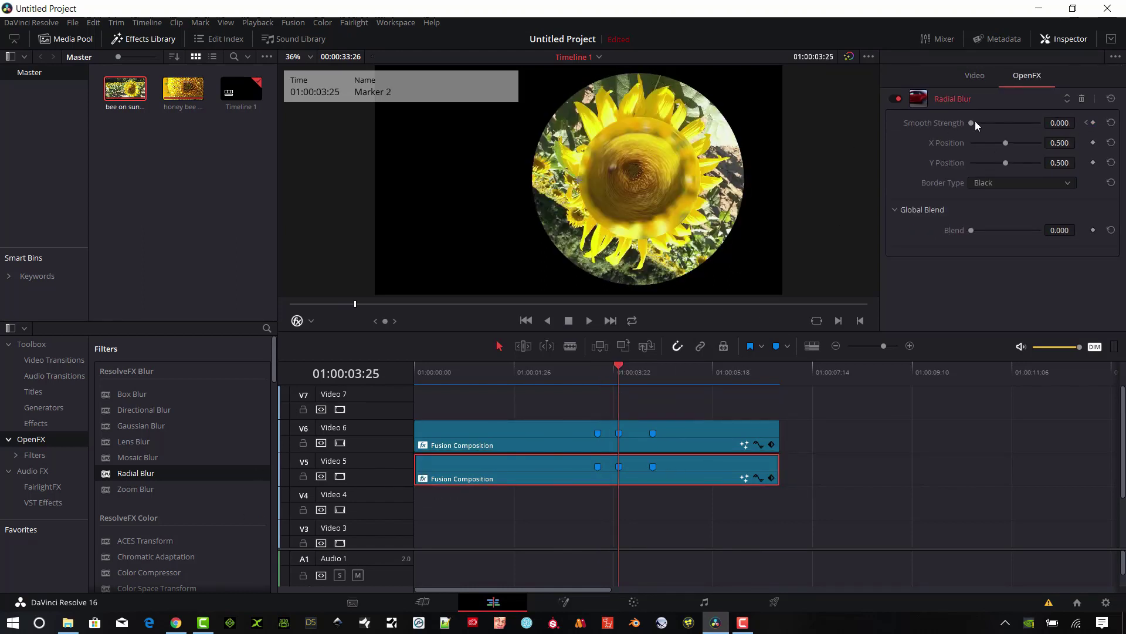
{"action": "left_click_drag", "start_coordinate": [971, 123], "coordinate": [1002, 123]}
{"action": "left_click_drag", "start_coordinate": [619, 365], "coordinate": [653, 366]}
{"action": "left_click_drag", "start_coordinate": [1002, 123], "coordinate": [968, 123]}
{"action": "left_click", "coordinate": [1022, 182]}
{"action": "left_click", "coordinate": [1000, 225]}
- Return to Marker 1 and move the bee on sunflower.mp4 clip on Video 1 to the start of the timeline
{"action": "mouse_move", "coordinate": [648, 368]}
{"action": "left_mouse_down"}
{"action": "mouse_move", "coordinate": [613, 410]}
{"action": "mouse_move", "coordinate": [582, 420]}
{"action": "mouse_move", "coordinate": [610, 439]}
{"action": "mouse_move", "coordinate": [597, 441]}
{"action": "left_mouse_up"}
{"action": "scroll", "coordinate": [755, 509], "scroll_direction": "down", "scroll_amount": 5}
{"action": "left_click_drag", "start_coordinate": [559, 589], "coordinate": [685, 625]}
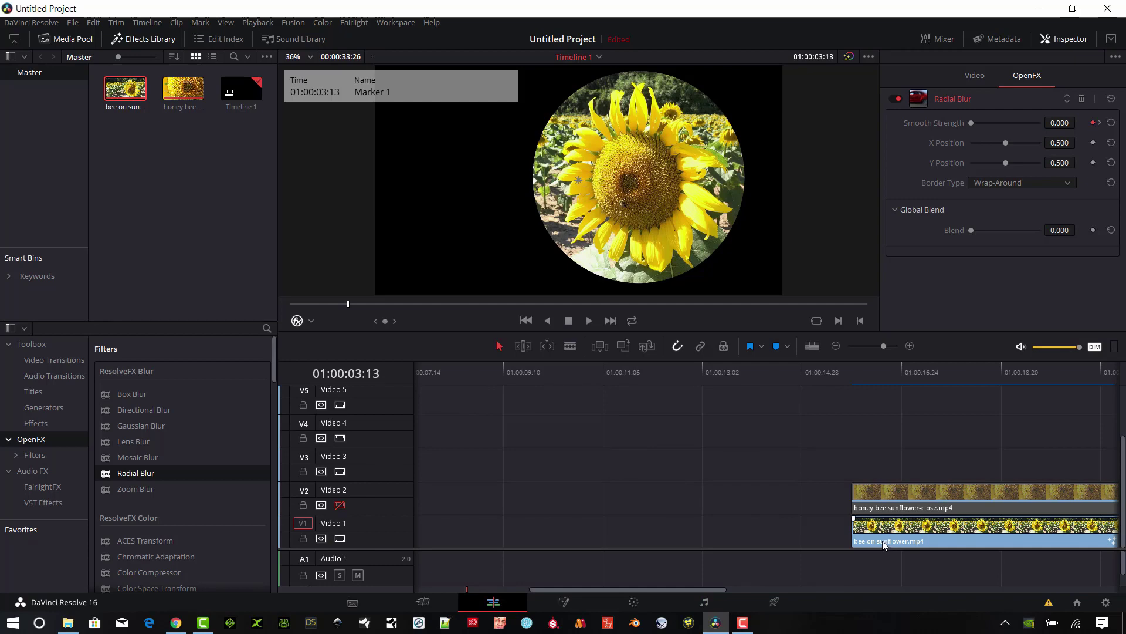
{"action": "left_click_drag", "start_coordinate": [883, 540], "coordinate": [369, 547]}
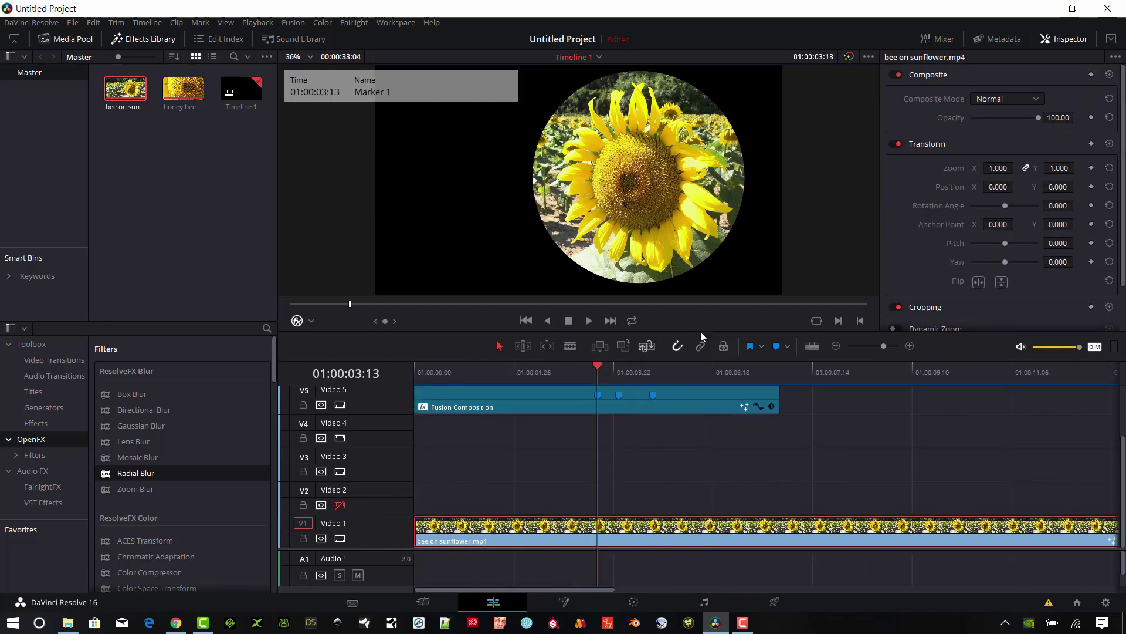
- Add markers to the bee on sunflower.mp4 clip at the times of Marker 1, Marker 2 and Marker 3
{"action": "left_click", "coordinate": [774, 348]}
{"action": "mouse_move", "coordinate": [601, 373]}
{"action": "left_mouse_down"}
{"action": "mouse_move", "coordinate": [654, 367]}
{"action": "mouse_move", "coordinate": [585, 388]}
{"action": "mouse_move", "coordinate": [606, 399]}
{"action": "mouse_move", "coordinate": [523, 411]}
{"action": "mouse_move", "coordinate": [592, 416]}
{"action": "left_mouse_up"}
{"action": "left_click", "coordinate": [776, 347]}
{"action": "left_click", "coordinate": [776, 347]}
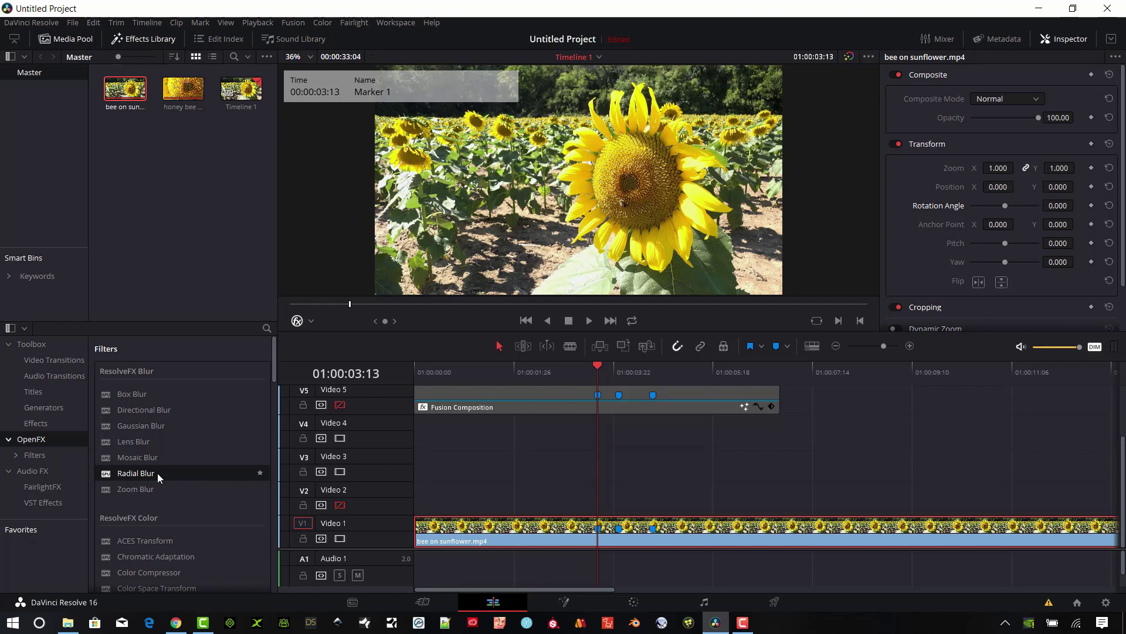
- Apply the Vortex warp effect to the bee on sunflower.mp4 clip on Video 1
{"action": "scroll", "coordinate": [206, 506], "scroll_direction": "down", "scroll_amount": 3}
{"action": "scroll", "coordinate": [205, 505], "scroll_direction": "up", "scroll_amount": 3}
{"action": "scroll", "coordinate": [217, 541], "scroll_direction": "down", "scroll_amount": 10}
{"action": "scroll", "coordinate": [216, 540], "scroll_direction": "down", "scroll_amount": 10}
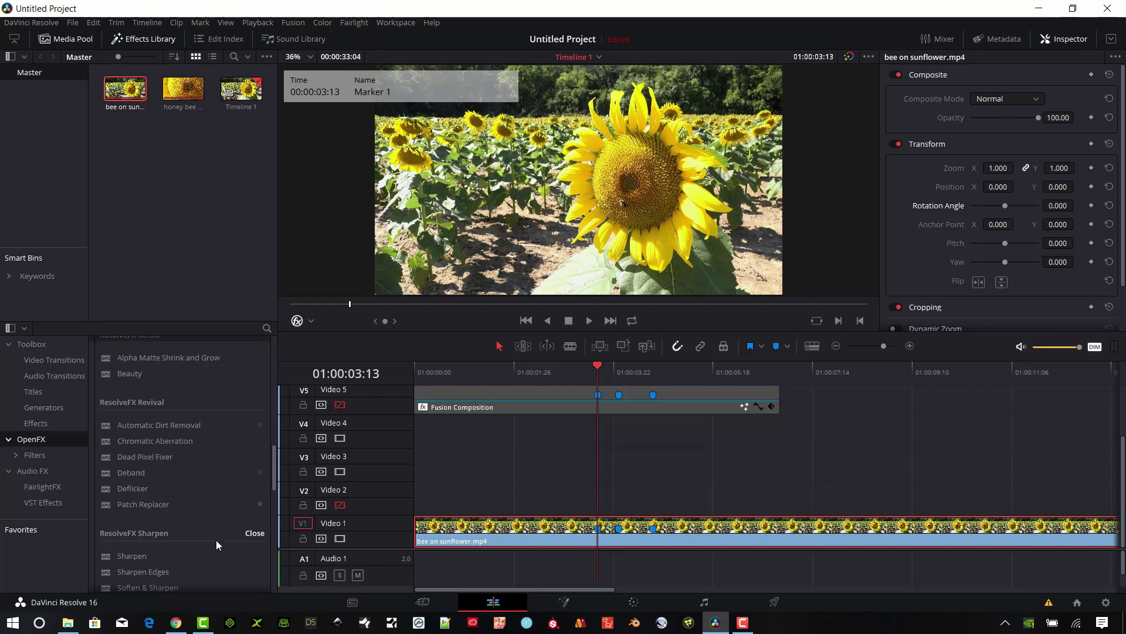
{"action": "scroll", "coordinate": [216, 540], "scroll_direction": "down", "scroll_amount": 3}
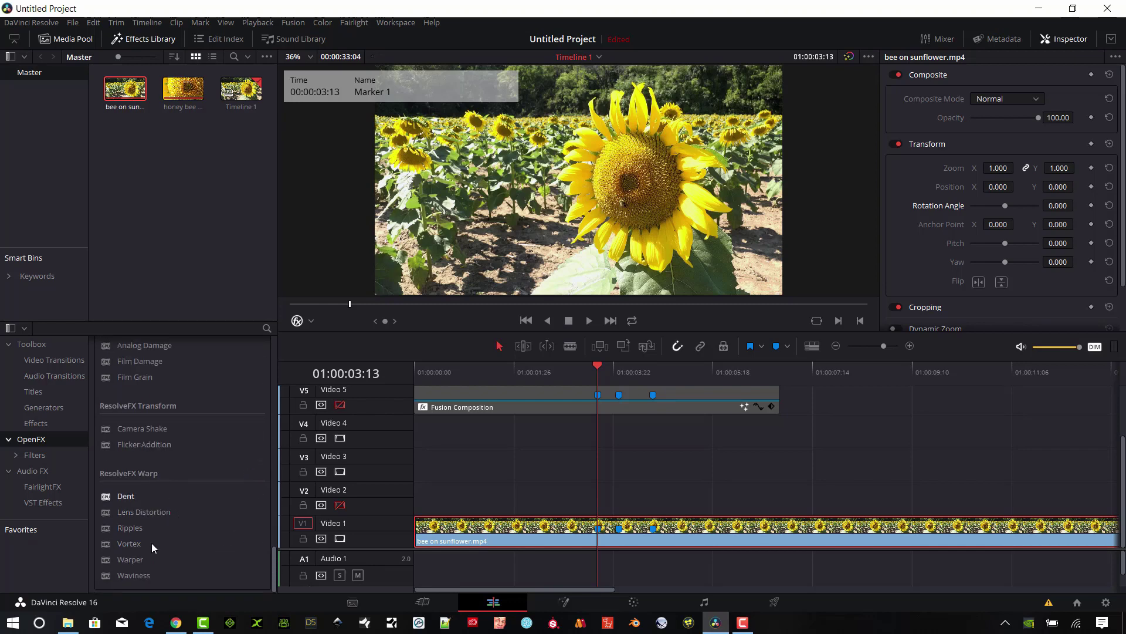
{"action": "left_click_drag", "start_coordinate": [141, 544], "coordinate": [723, 530]}
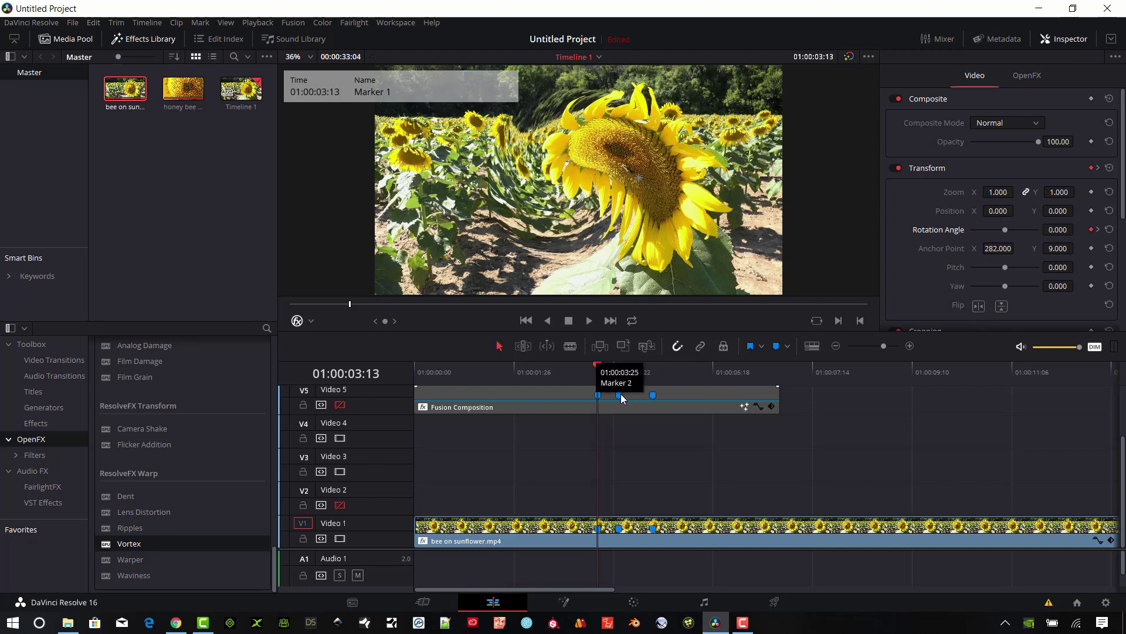
- Re-enable the Video 5 and Video 6 tracks holding the Fusion compositions
{"action": "left_click", "coordinate": [341, 405]}
{"action": "scroll", "coordinate": [351, 412], "scroll_direction": "up", "scroll_amount": 2}
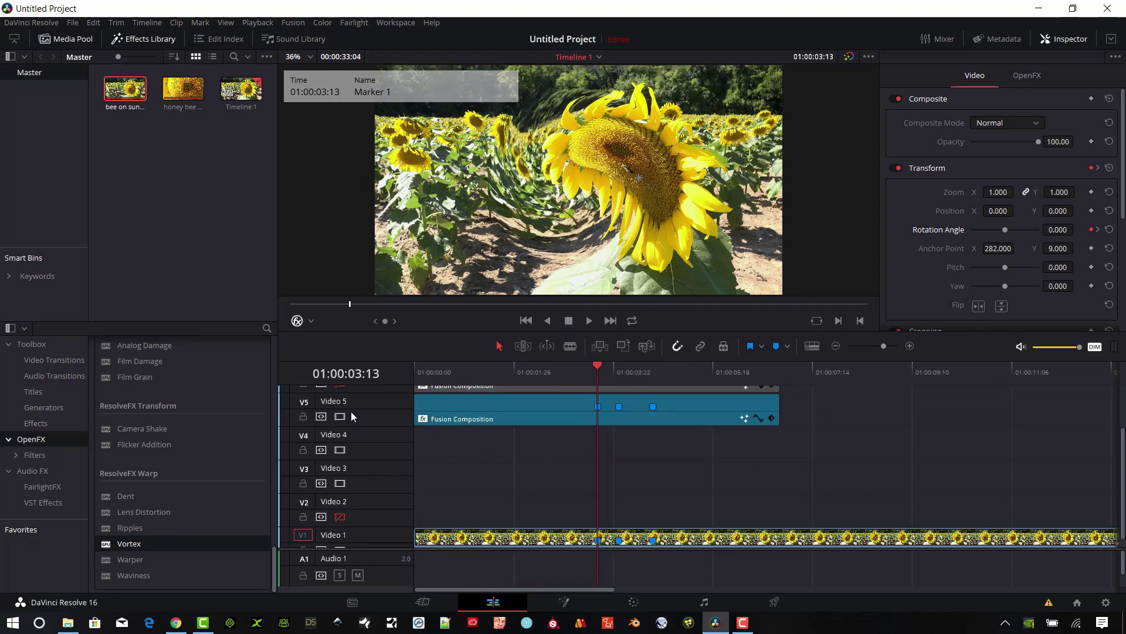
{"action": "left_click", "coordinate": [343, 398]}
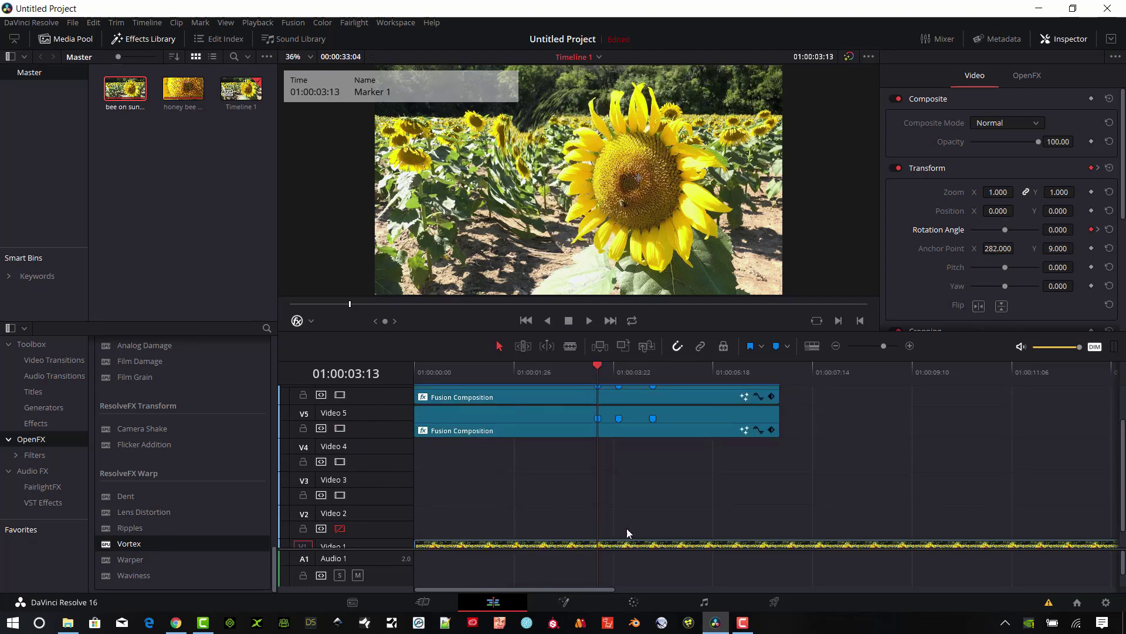
{"action": "scroll", "coordinate": [646, 262], "scroll_direction": "down", "scroll_amount": 2}
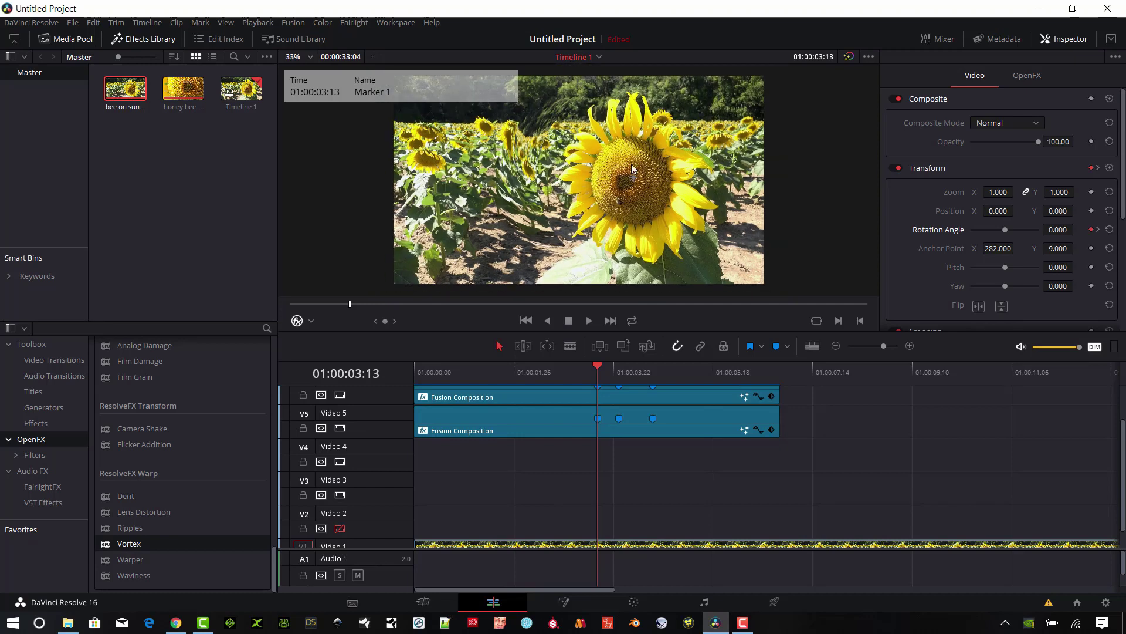
{"action": "scroll", "coordinate": [637, 216], "scroll_direction": "up", "scroll_amount": 1}
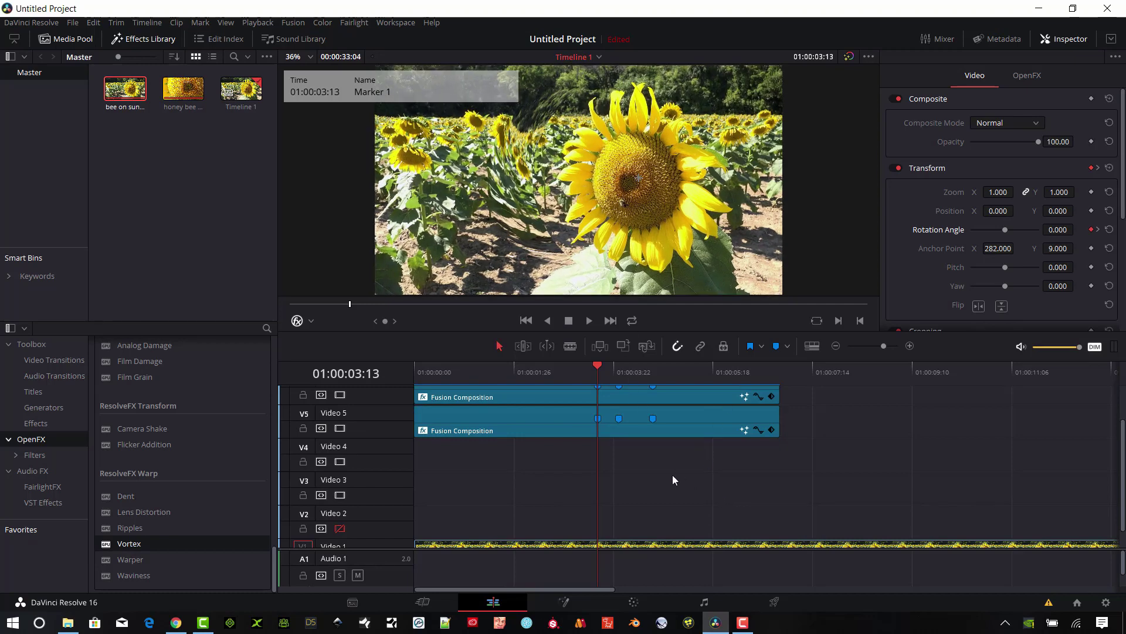
{"action": "scroll", "coordinate": [652, 499], "scroll_direction": "down", "scroll_amount": 2}
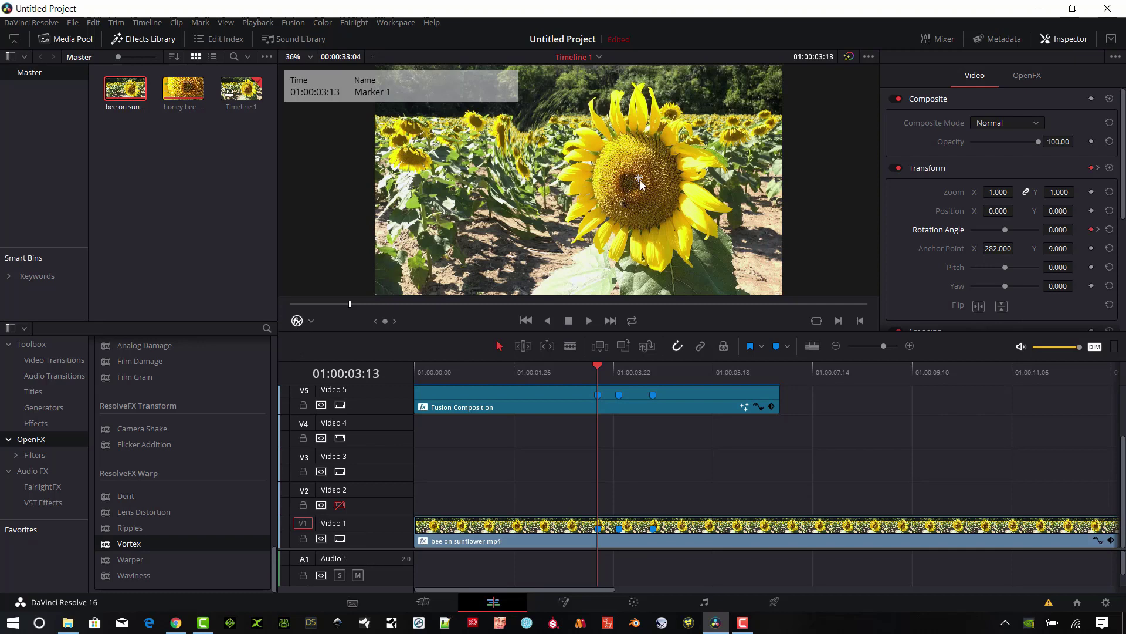
- Centre the bee clip's Vortex on the sunflower at X Position 0.642 and Y Position 0.485
{"action": "left_click", "coordinate": [459, 533]}
{"action": "left_click", "coordinate": [1027, 75]}
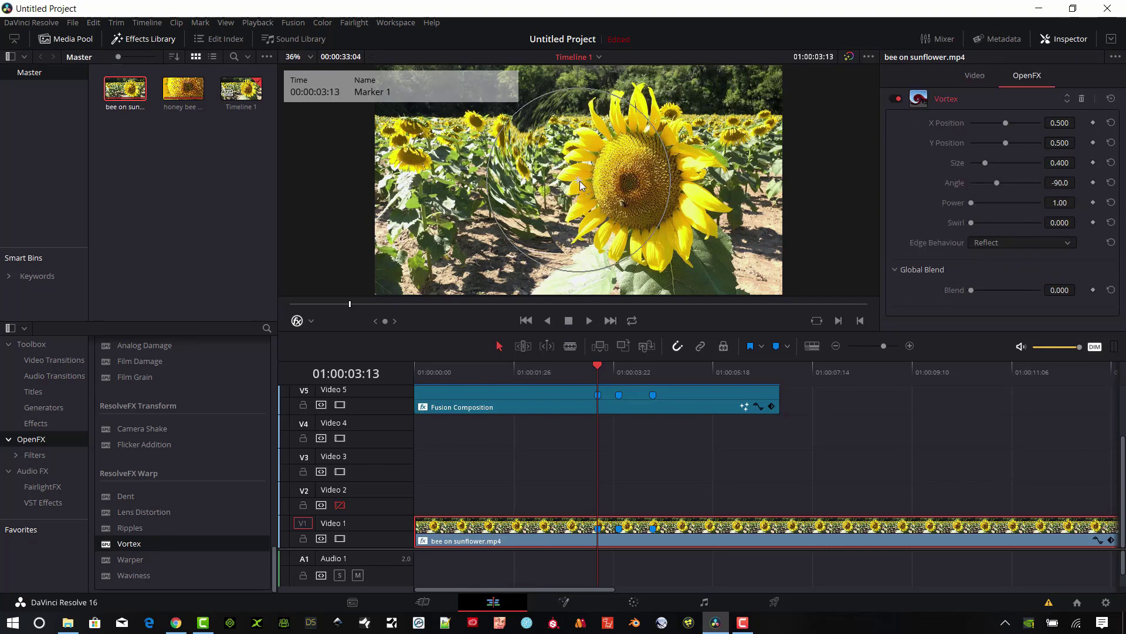
{"action": "left_click_drag", "start_coordinate": [579, 181], "coordinate": [636, 186]}
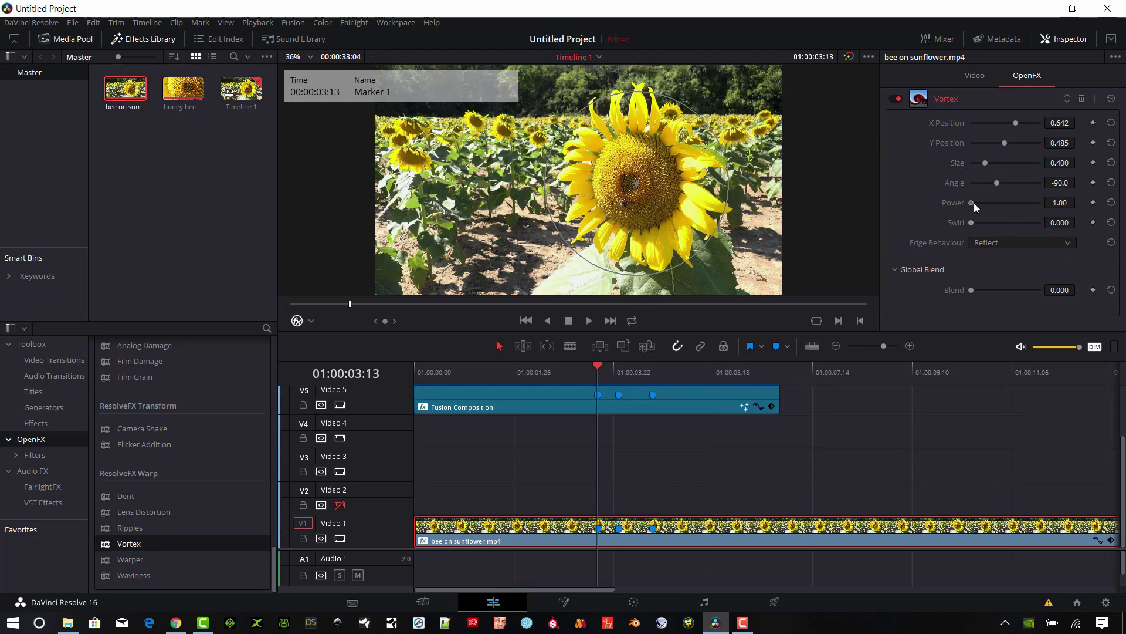
- Set the Vortex to Size 1.492 and Angle 0, and keyframe Size, Angle, Power and Swirl at Marker 1
{"action": "left_click_drag", "start_coordinate": [972, 202], "coordinate": [973, 225]}
{"action": "left_click_drag", "start_coordinate": [990, 163], "coordinate": [1025, 175]}
{"action": "left_click_drag", "start_coordinate": [972, 204], "coordinate": [946, 227]}
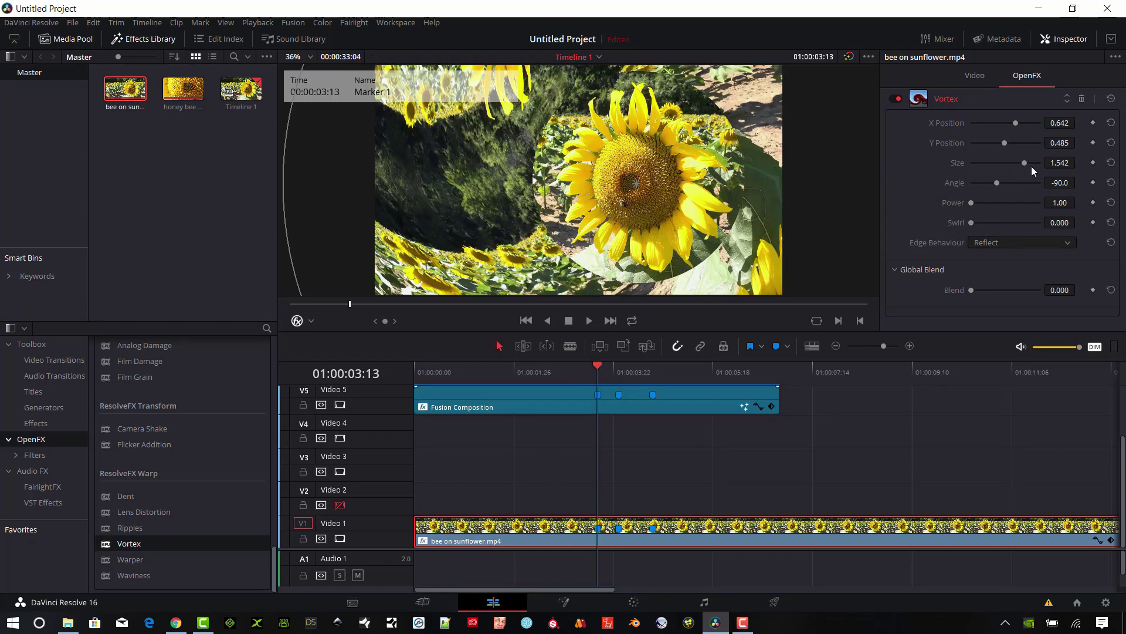
{"action": "left_click_drag", "start_coordinate": [1026, 163], "coordinate": [949, 156]}
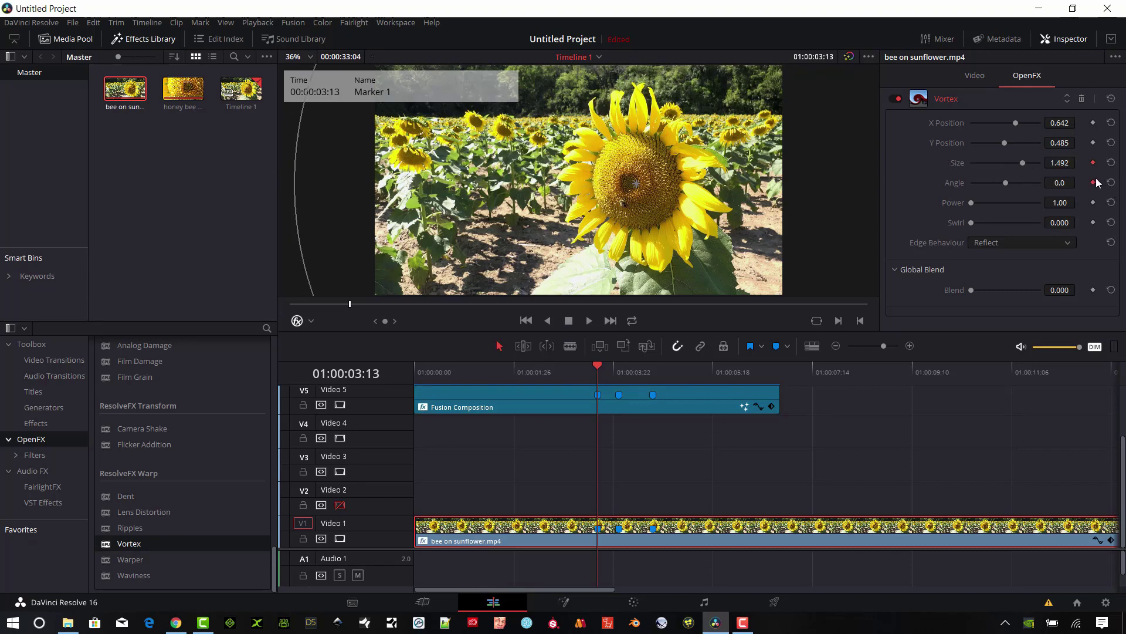
{"action": "left_click", "coordinate": [1094, 183]}
{"action": "left_click", "coordinate": [1094, 202]}
- Keyframe the Vortex at Marker 2 with Angle 207.4 and Swirl 0.076
{"action": "left_click_drag", "start_coordinate": [600, 367], "coordinate": [612, 369]}
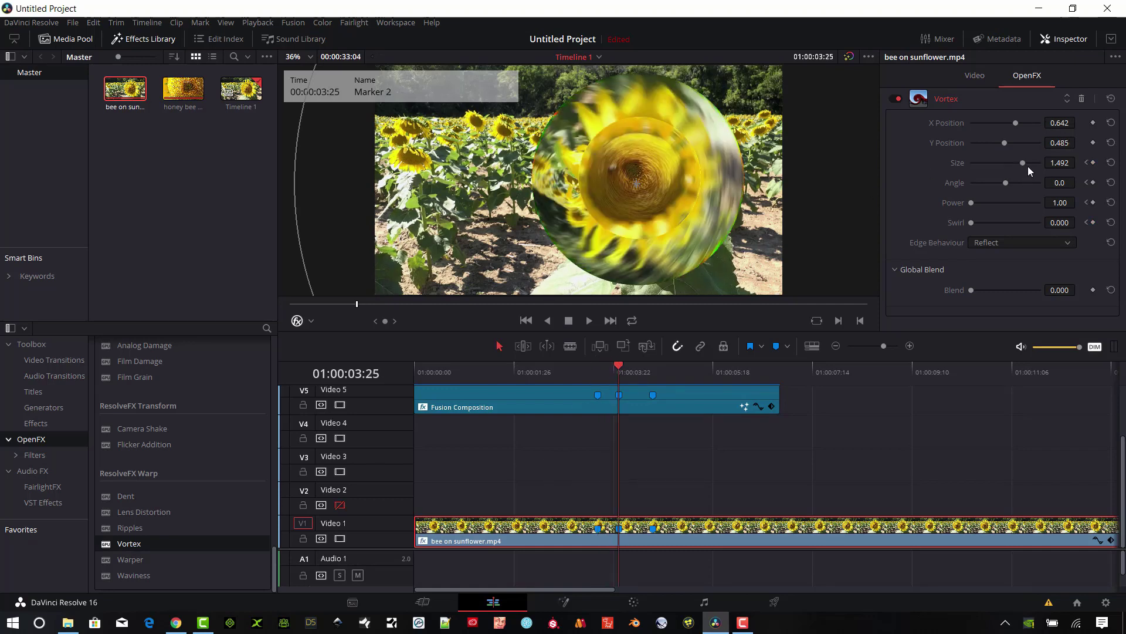
{"action": "left_click_drag", "start_coordinate": [1022, 163], "coordinate": [1036, 195]}
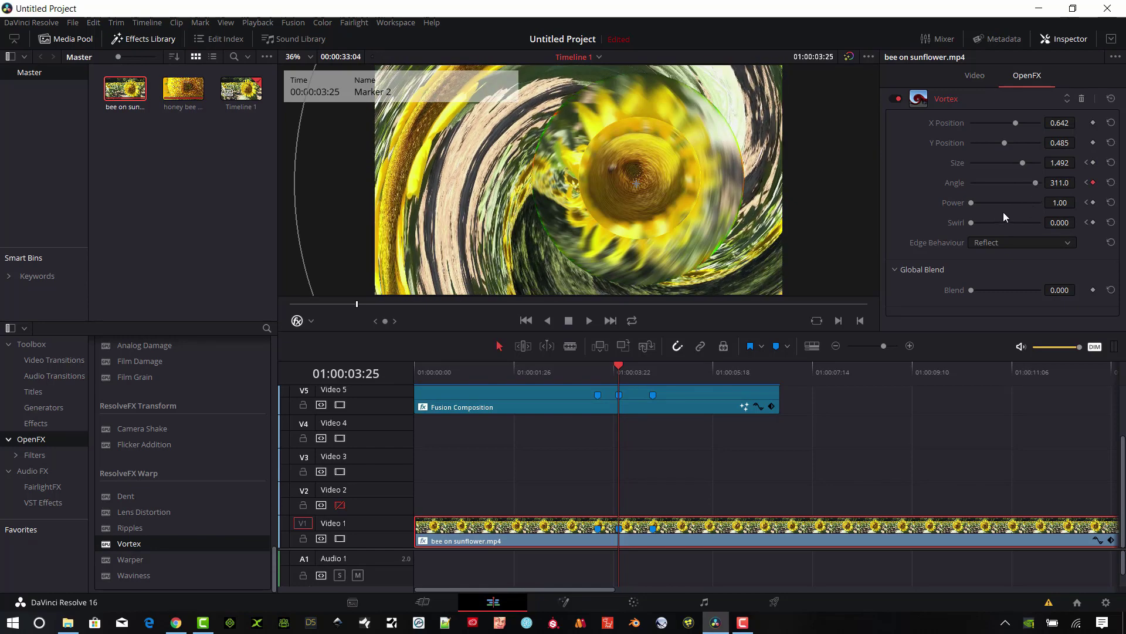
{"action": "mouse_move", "coordinate": [971, 221]}
{"action": "left_mouse_down"}
{"action": "mouse_move", "coordinate": [984, 224]}
{"action": "mouse_move", "coordinate": [970, 227]}
{"action": "left_mouse_up"}
{"action": "mouse_move", "coordinate": [965, 203]}
{"action": "left_mouse_down"}
{"action": "mouse_move", "coordinate": [1000, 207]}
{"action": "mouse_move", "coordinate": [958, 216]}
{"action": "left_mouse_up"}
{"action": "left_click_drag", "start_coordinate": [1038, 181], "coordinate": [1024, 188]}
{"action": "left_click_drag", "start_coordinate": [970, 220], "coordinate": [976, 223]}
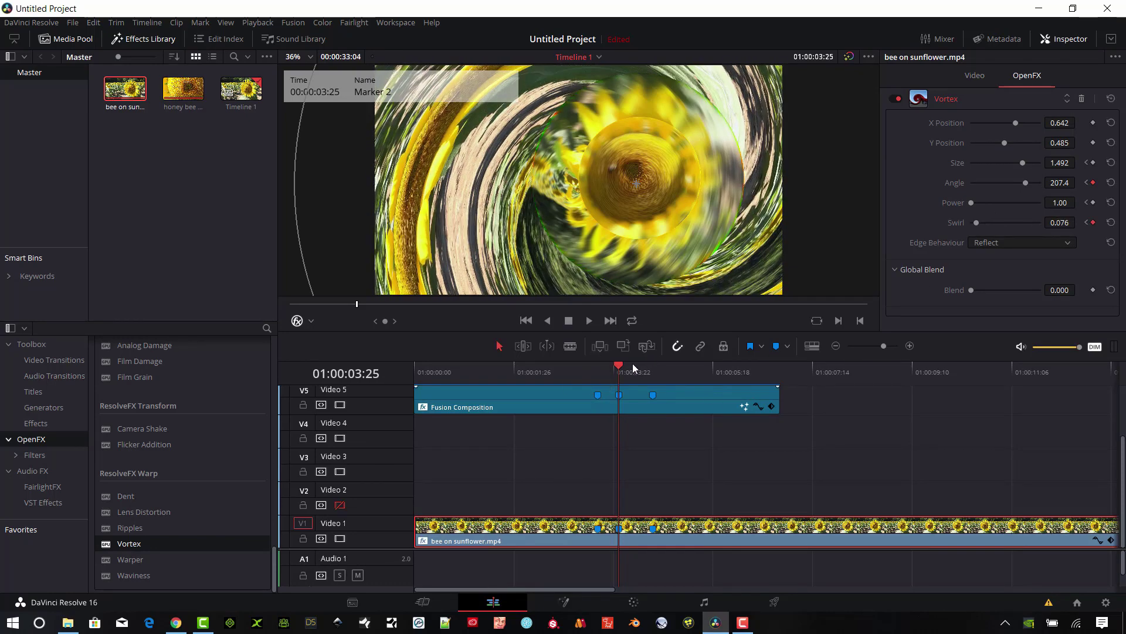
- Keyframe the Vortex at Marker 3 with Size 0.881 and Angle 0
{"action": "key", "text": "shift+Down"}
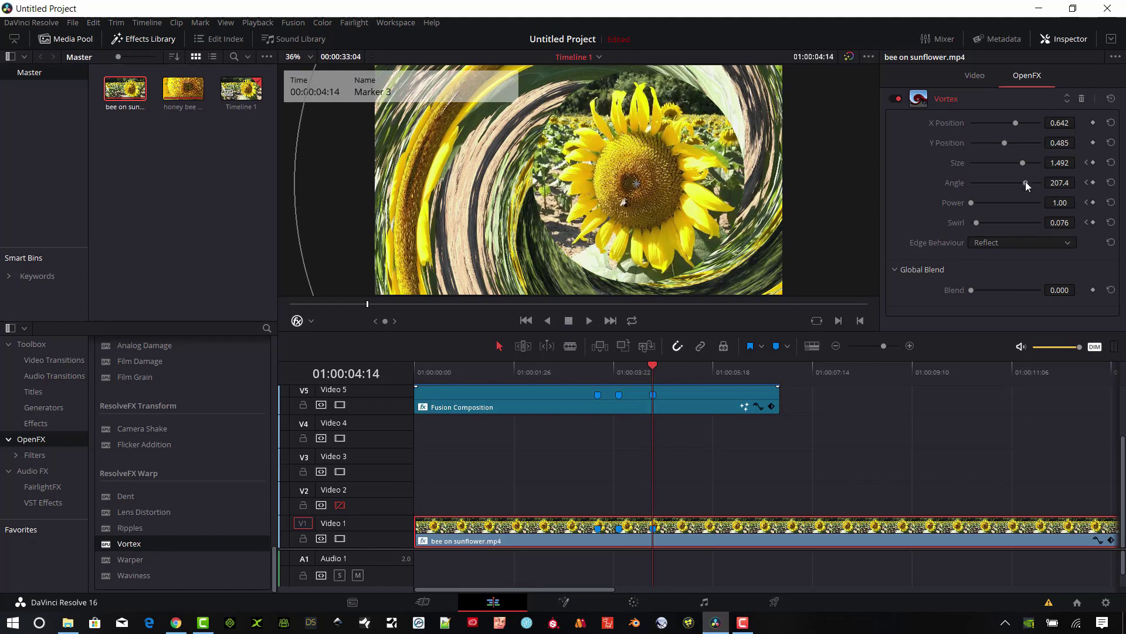
{"action": "left_click_drag", "start_coordinate": [1022, 167], "coordinate": [960, 177]}
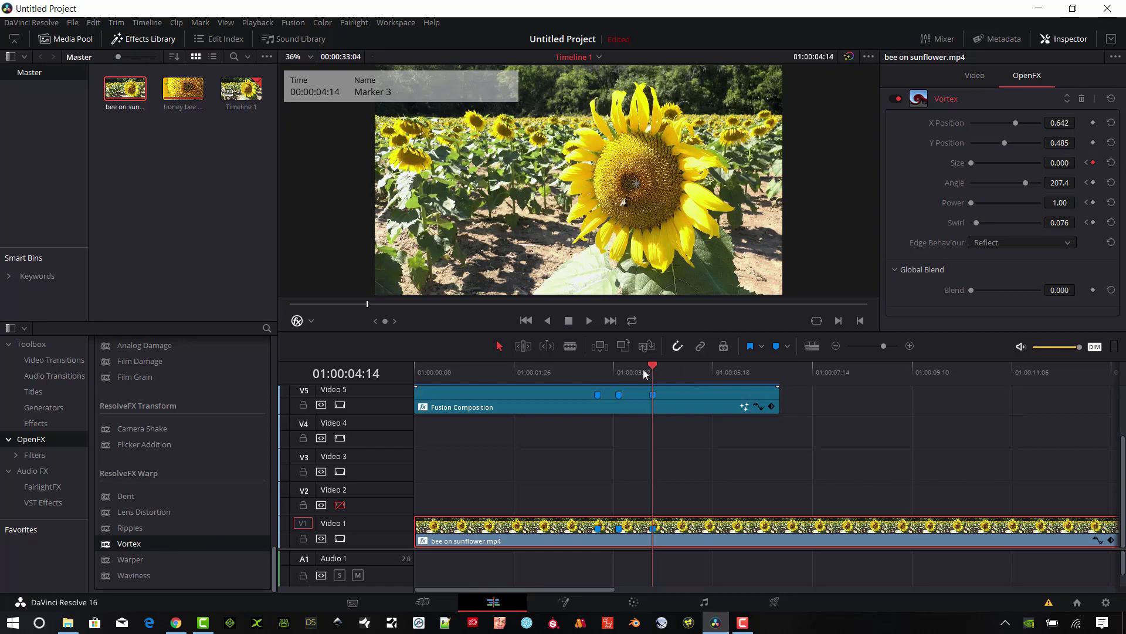
{"action": "mouse_move", "coordinate": [643, 368]}
{"action": "left_mouse_down"}
{"action": "mouse_move", "coordinate": [595, 380]}
{"action": "mouse_move", "coordinate": [653, 396]}
{"action": "left_mouse_up"}
{"action": "scroll", "coordinate": [769, 453], "scroll_direction": "up", "scroll_amount": 5}
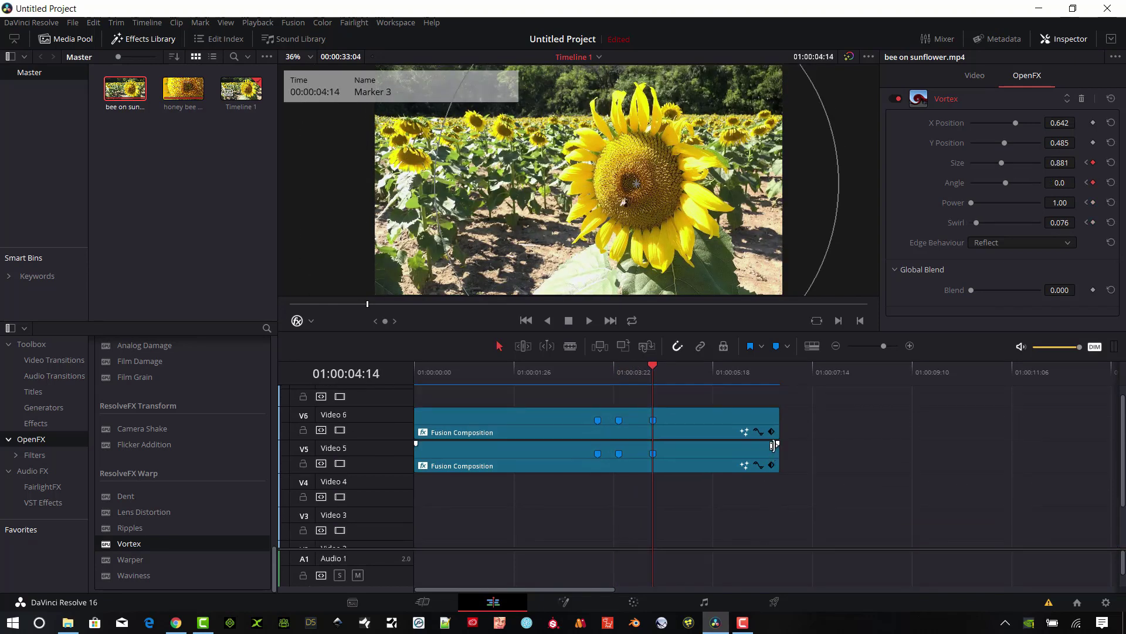
{"action": "scroll", "coordinate": [776, 445], "scroll_direction": "down", "scroll_amount": 5}
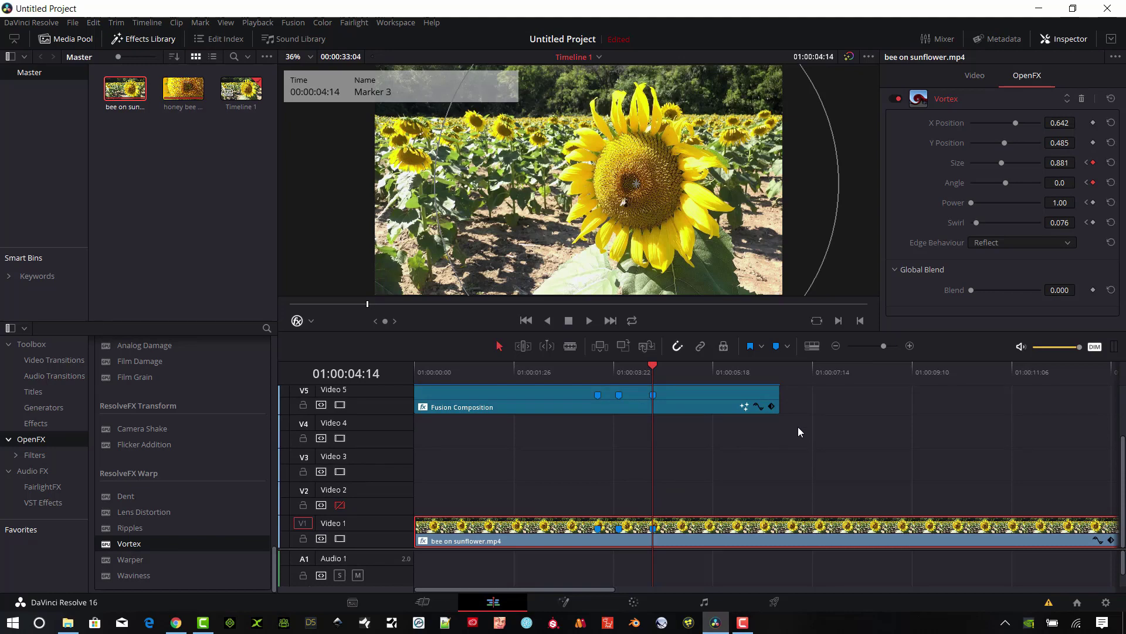
{"action": "scroll", "coordinate": [798, 427], "scroll_direction": "up", "scroll_amount": 3}
{"action": "mouse_move", "coordinate": [653, 368]}
{"action": "left_mouse_down"}
{"action": "mouse_move", "coordinate": [515, 383]}
{"action": "mouse_move", "coordinate": [652, 403]}
{"action": "left_mouse_up"}
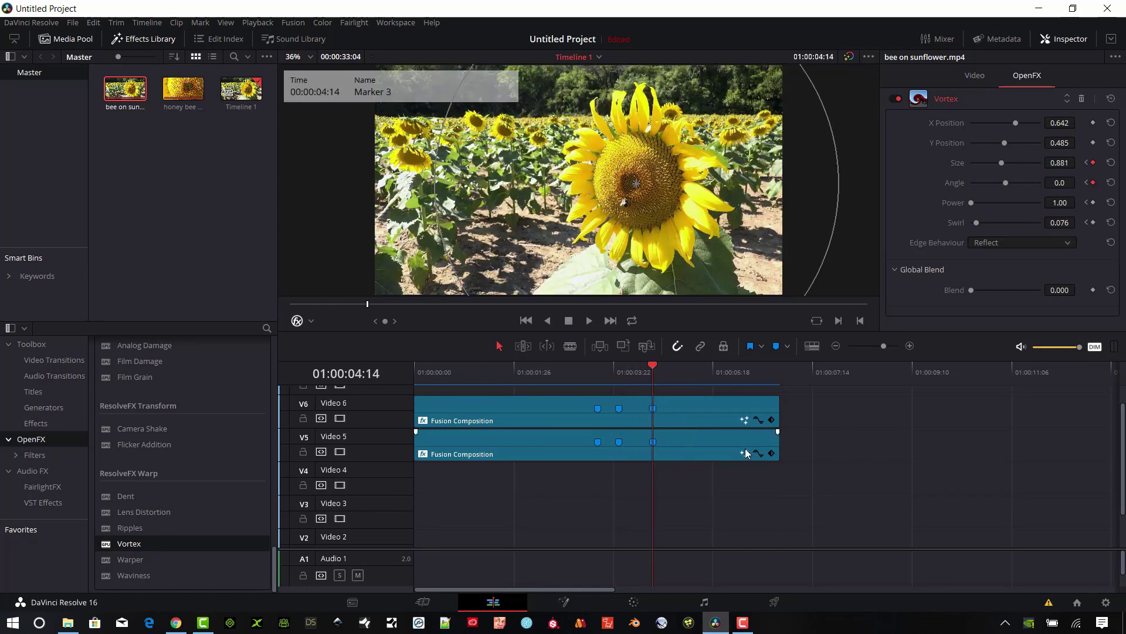
{"action": "scroll", "coordinate": [756, 476], "scroll_direction": "down", "scroll_amount": 3}
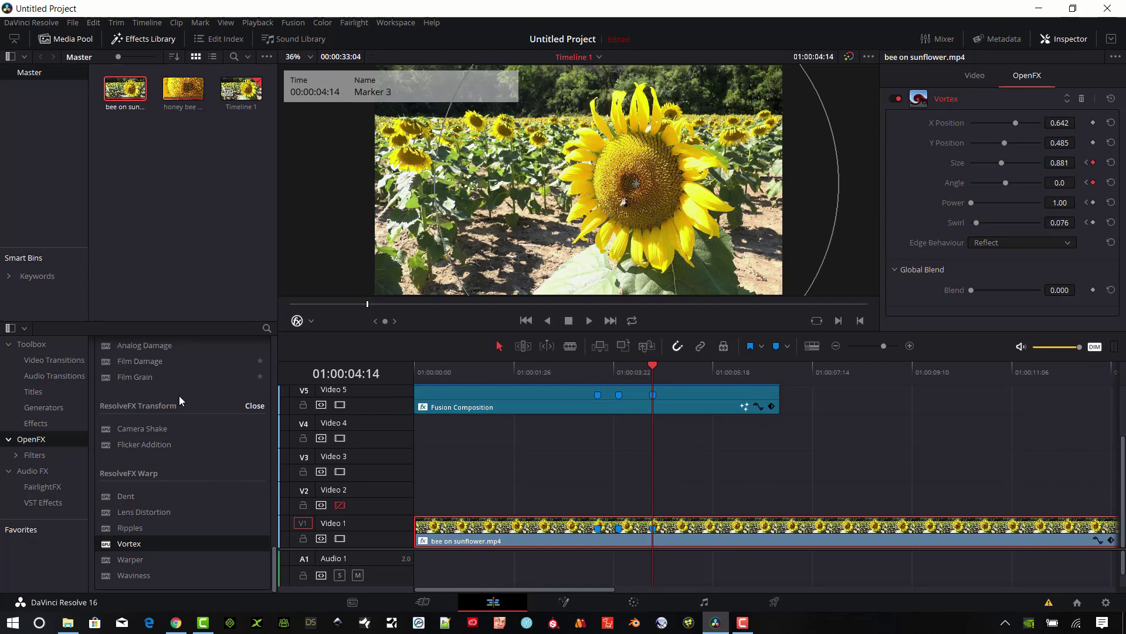
- Apply Radial Blur to the bee on sunflower.mp4 clip and keyframe its Smooth Strength at 0 on Marker 1
{"action": "scroll", "coordinate": [192, 378], "scroll_direction": "up", "scroll_amount": 3}
{"action": "scroll", "coordinate": [192, 378], "scroll_direction": "up", "scroll_amount": 15}
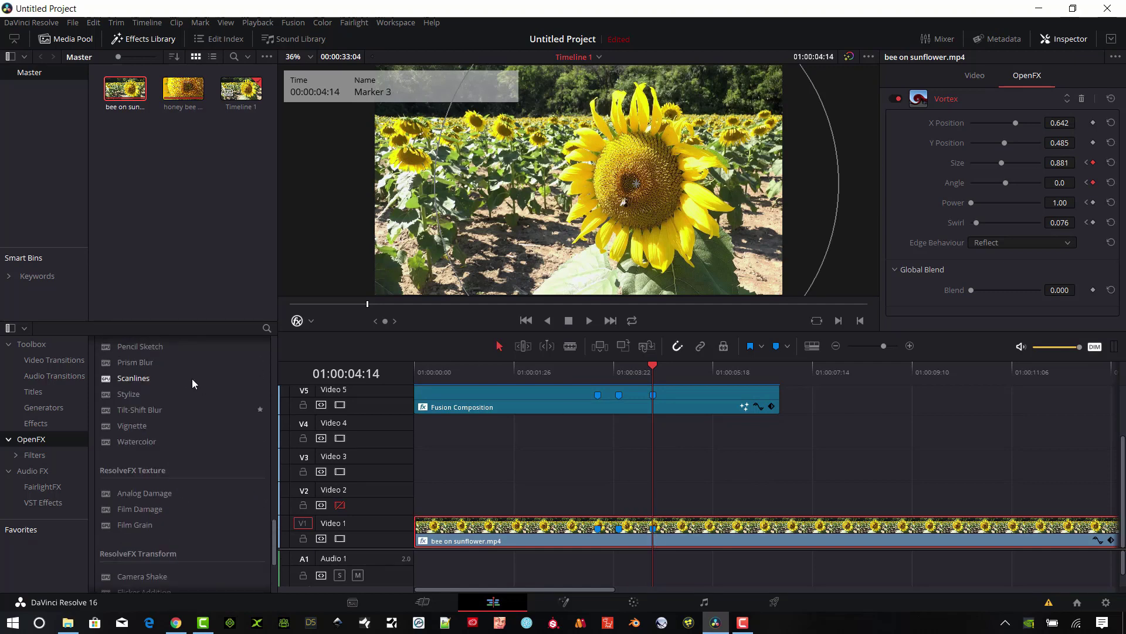
{"action": "scroll", "coordinate": [203, 385], "scroll_direction": "up", "scroll_amount": 6}
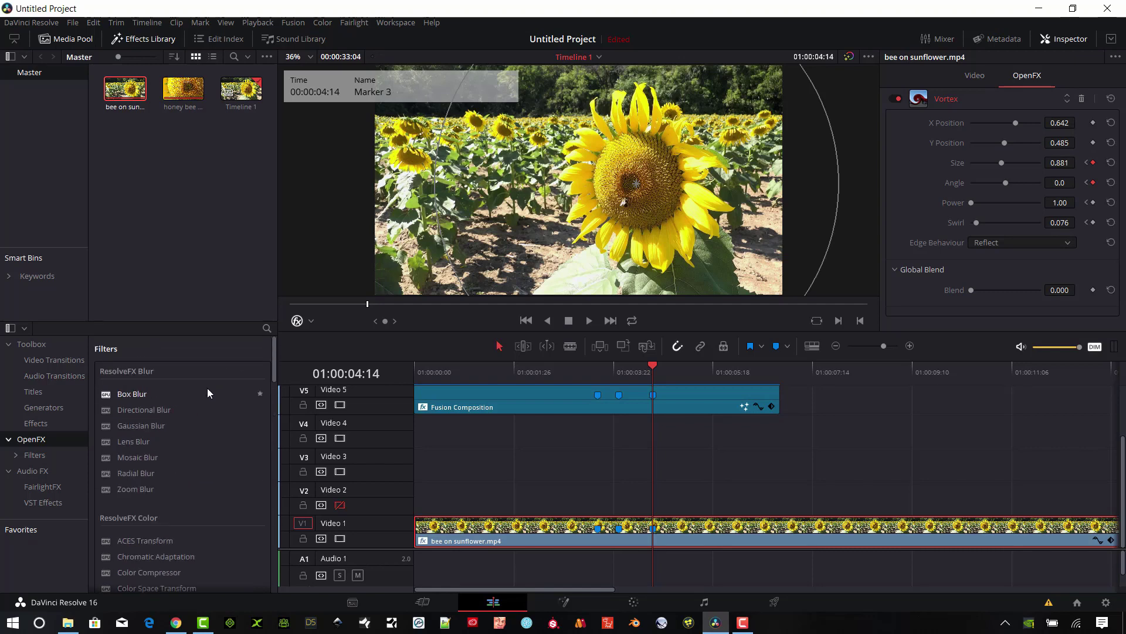
{"action": "left_click_drag", "start_coordinate": [135, 473], "coordinate": [684, 535]}
{"action": "left_click", "coordinate": [598, 392]}
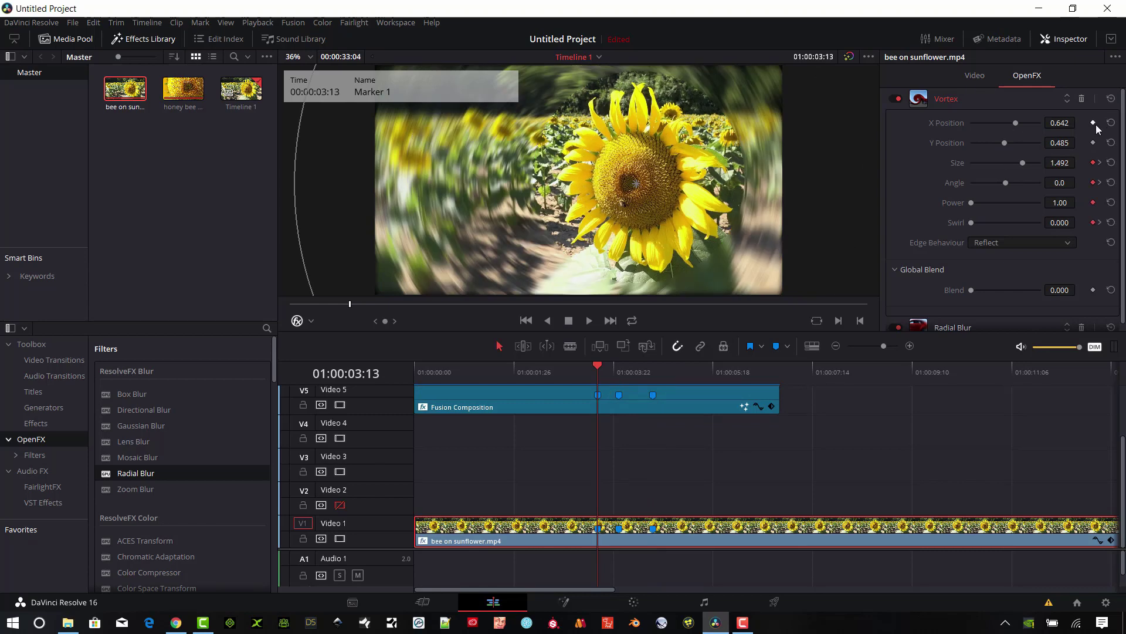
{"action": "scroll", "coordinate": [1013, 280], "scroll_direction": "down", "scroll_amount": 1}
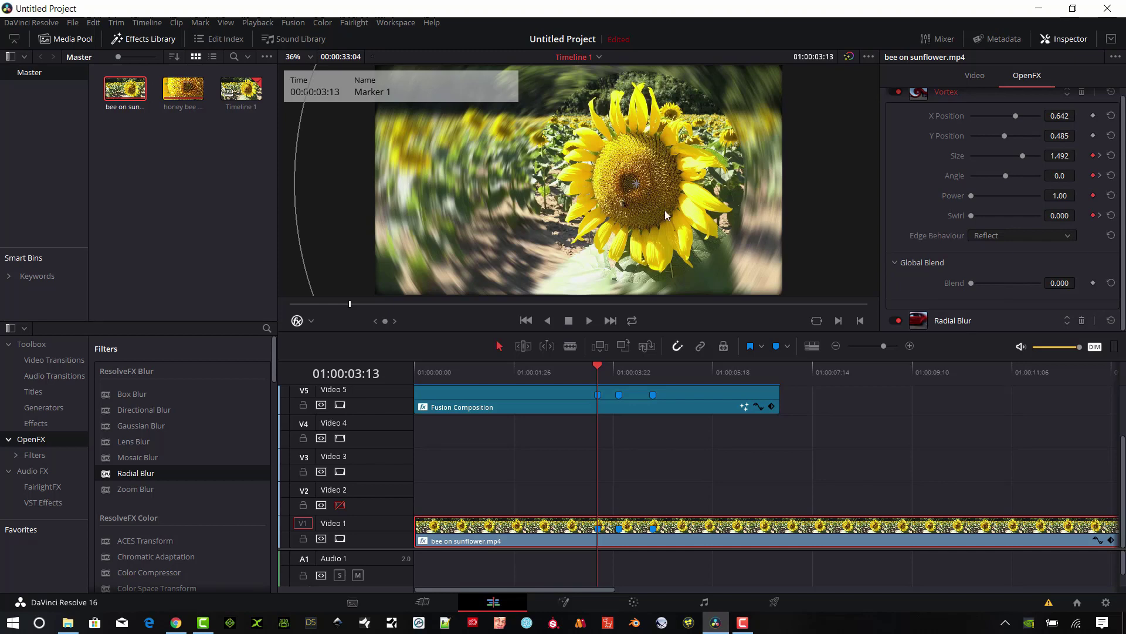
{"action": "left_click", "coordinate": [959, 321]}
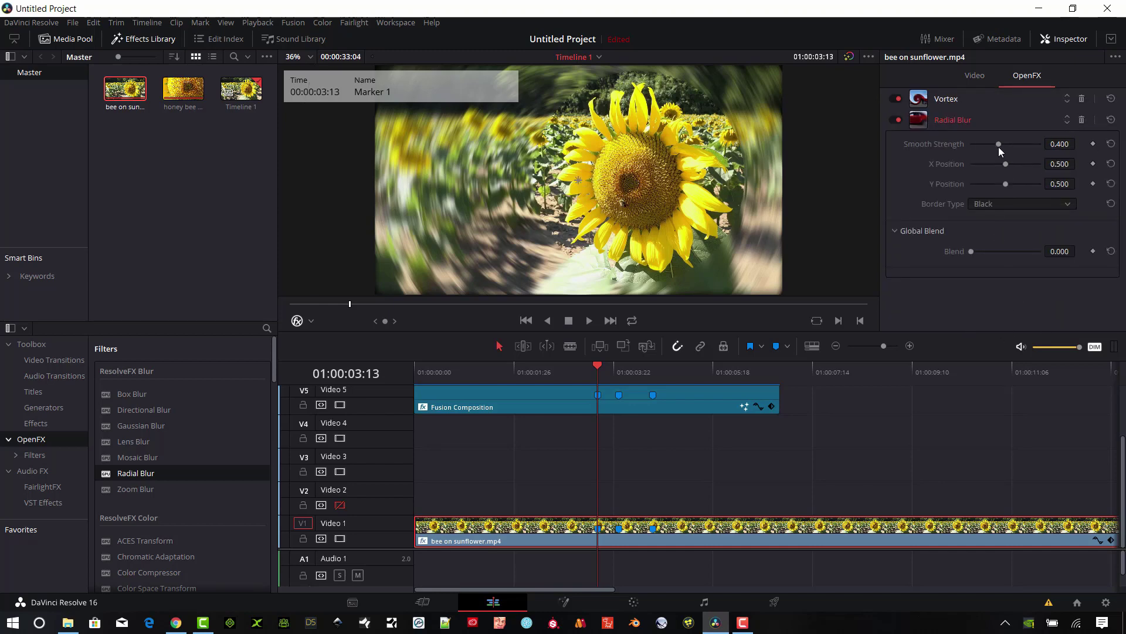
{"action": "left_click_drag", "start_coordinate": [999, 146], "coordinate": [965, 150]}
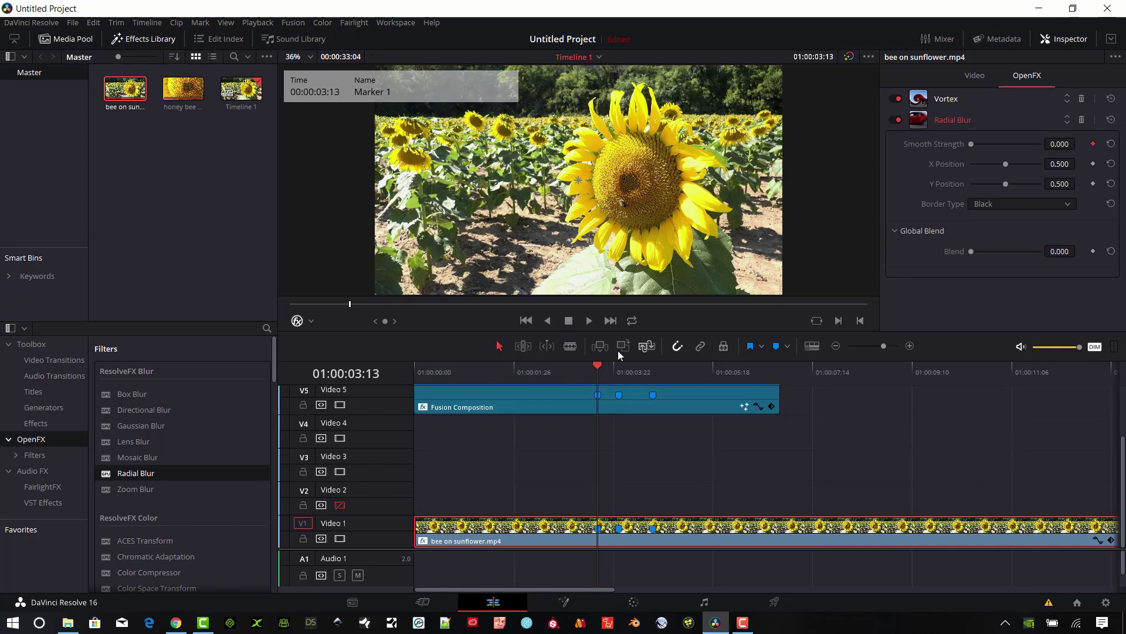
- Keyframe the bee clip's Smooth Strength at 0.449 on Marker 2, 0.288 at 01:00:04:07 and 0 on Marker 3
{"action": "left_click_drag", "start_coordinate": [600, 369], "coordinate": [614, 368]}
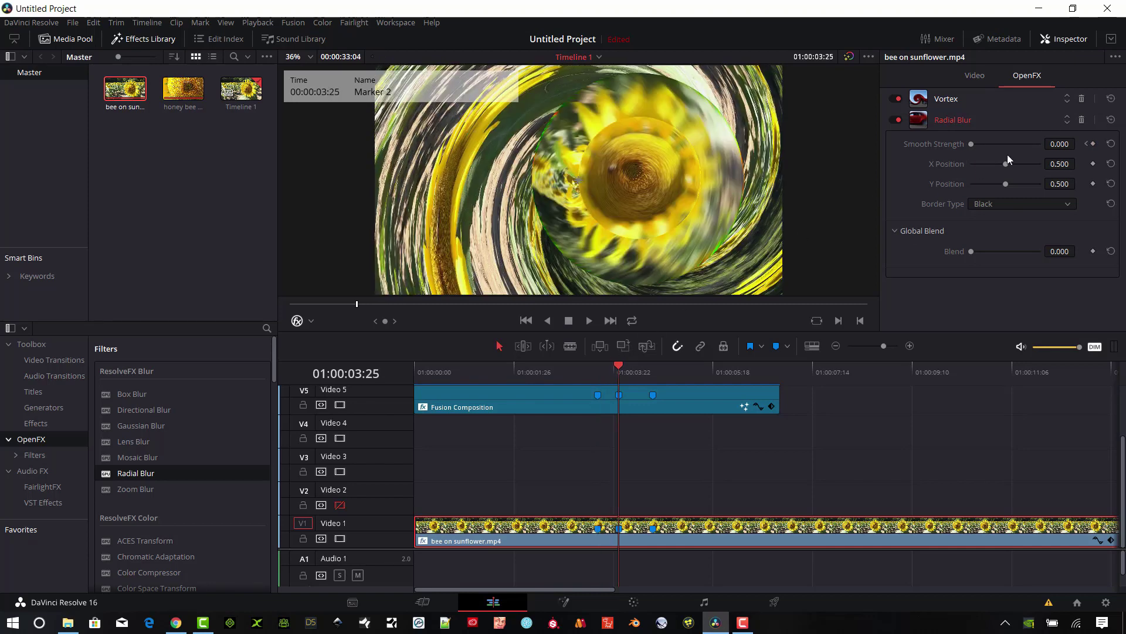
{"action": "left_click_drag", "start_coordinate": [971, 144], "coordinate": [1001, 147]}
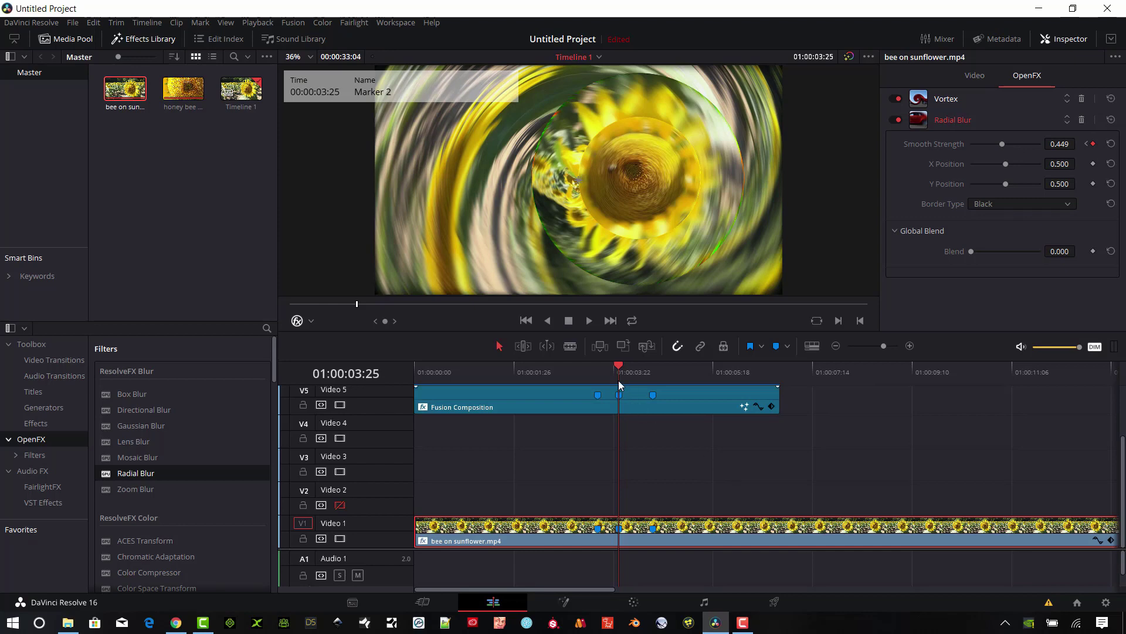
{"action": "left_click_drag", "start_coordinate": [618, 375], "coordinate": [649, 368]}
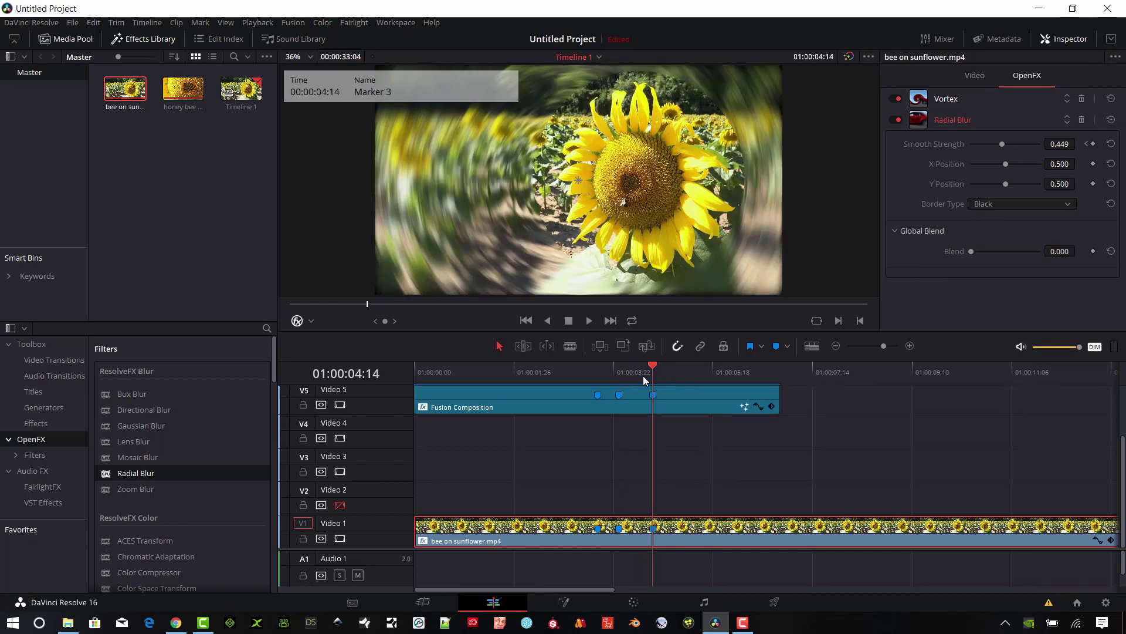
{"action": "left_click_drag", "start_coordinate": [643, 375], "coordinate": [640, 379]}
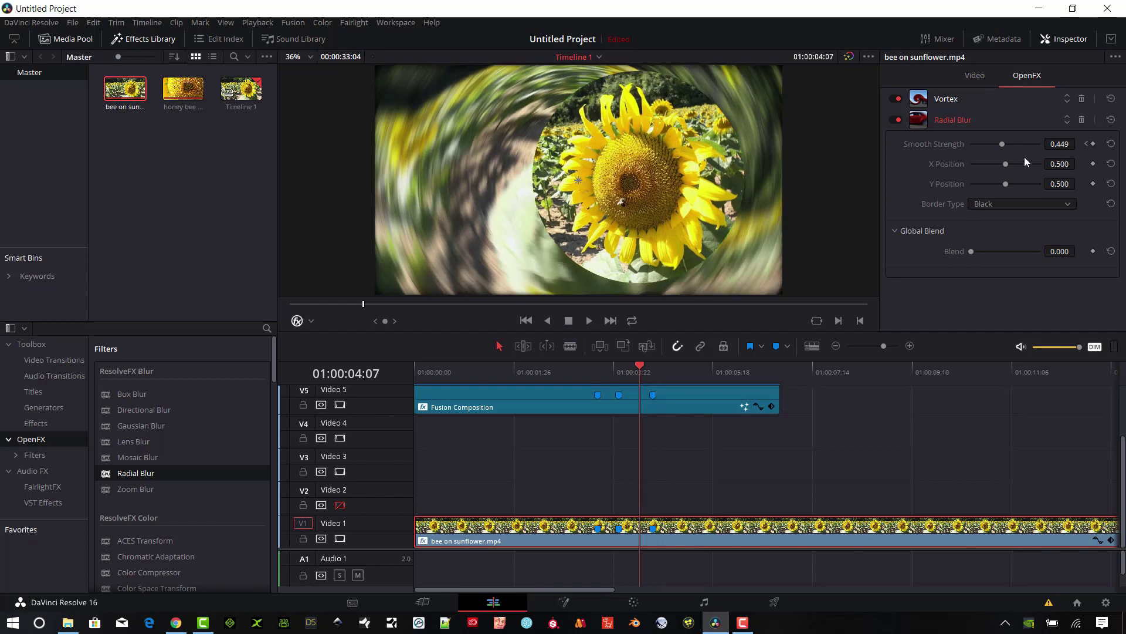
{"action": "left_click_drag", "start_coordinate": [998, 142], "coordinate": [990, 142]}
{"action": "left_click_drag", "start_coordinate": [643, 373], "coordinate": [652, 369]}
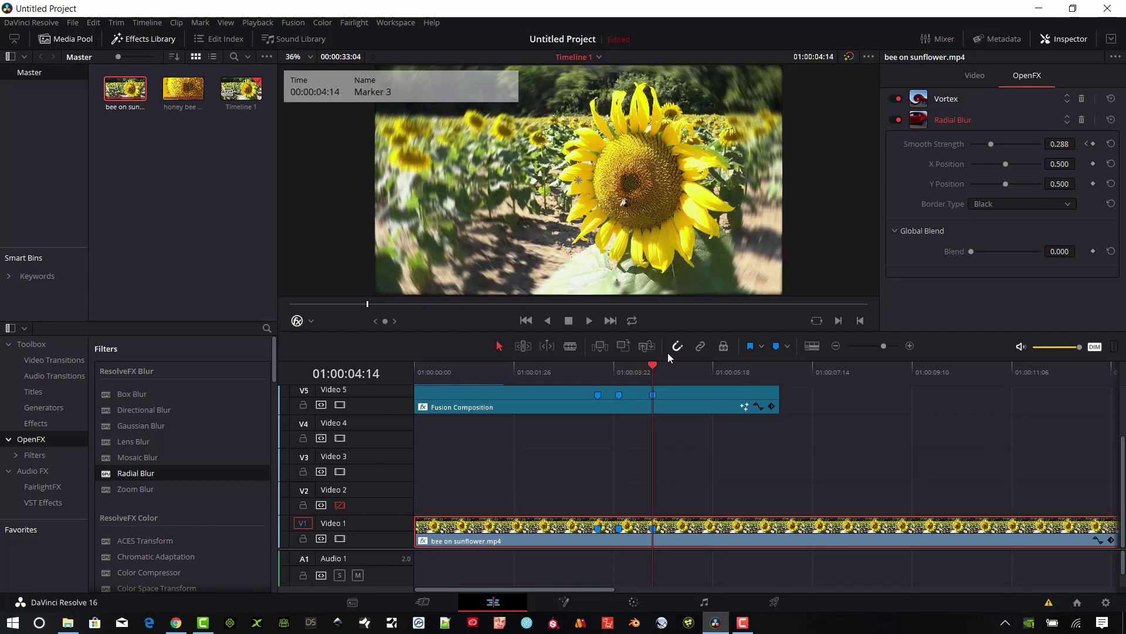
{"action": "left_click_drag", "start_coordinate": [989, 143], "coordinate": [951, 150]}
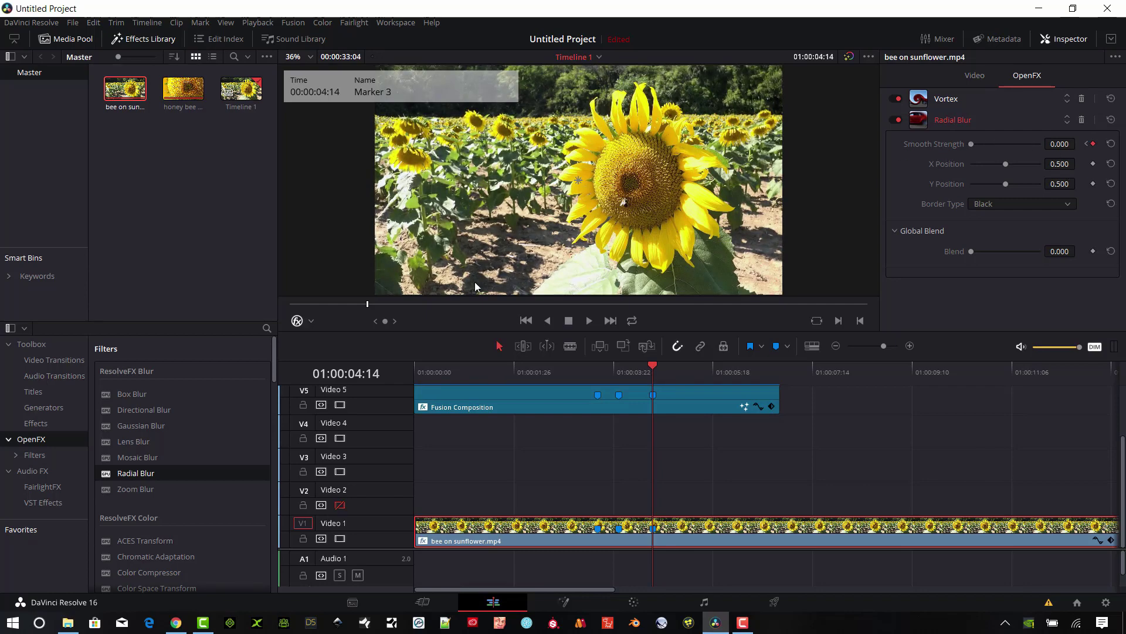
{"action": "mouse_move", "coordinate": [653, 371]}
{"action": "left_mouse_down"}
{"action": "mouse_move", "coordinate": [576, 380]}
{"action": "mouse_move", "coordinate": [656, 386]}
{"action": "mouse_move", "coordinate": [614, 400]}
{"action": "mouse_move", "coordinate": [638, 383]}
{"action": "left_mouse_up"}
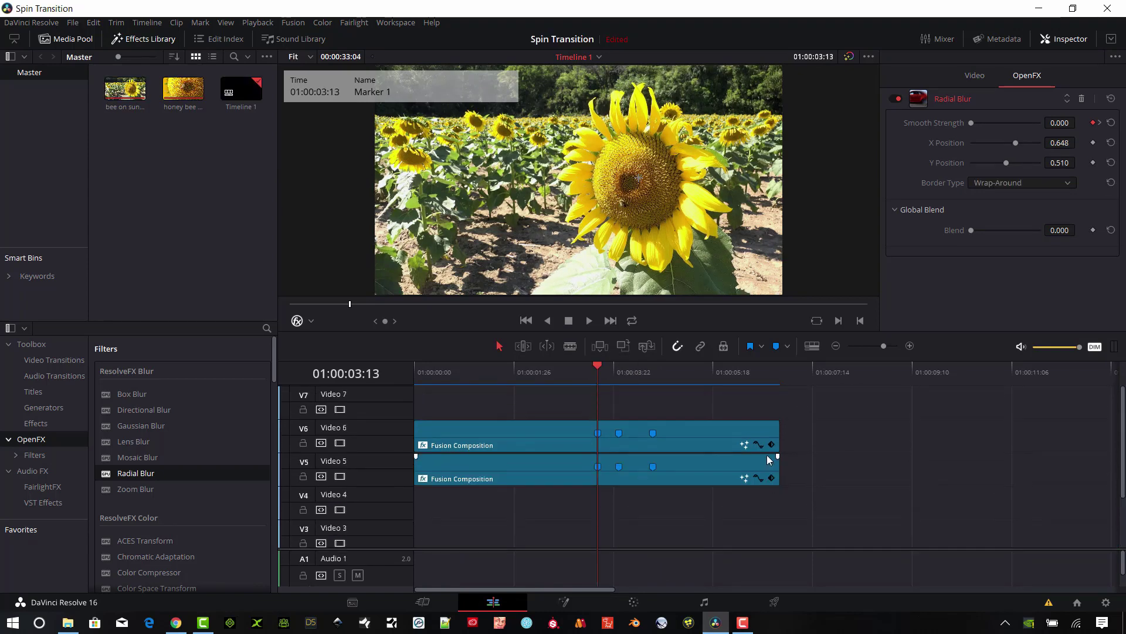
{"action": "scroll", "coordinate": [769, 453], "scroll_direction": "down", "scroll_amount": 2}
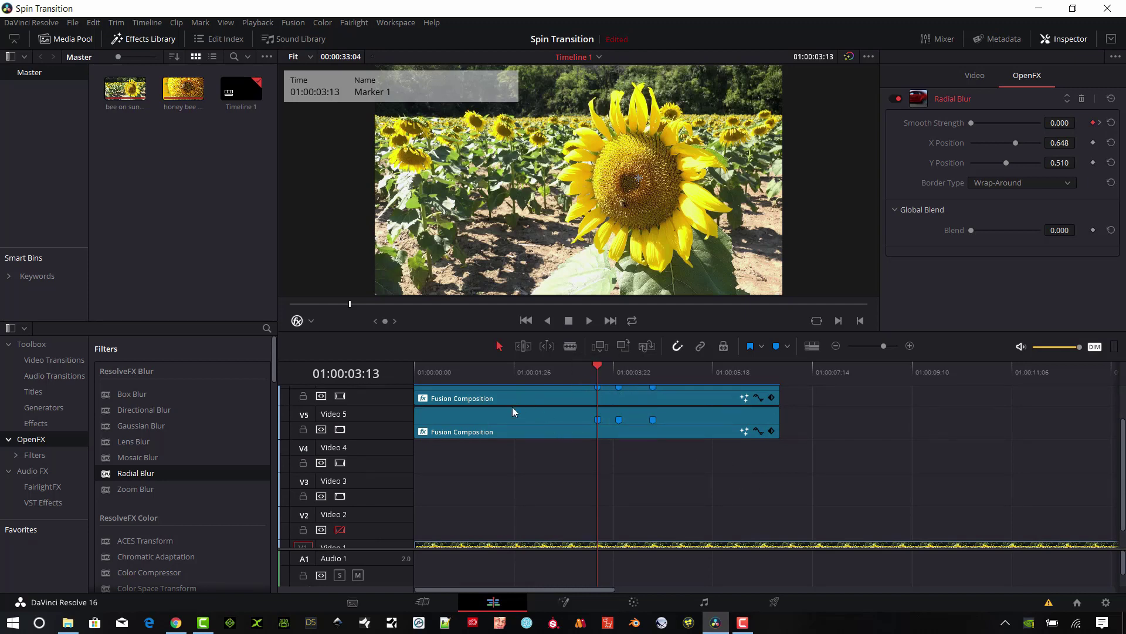
- Duplicate the Video 5 and Video 6 Fusion Compositions onto Video 3 and Video 4 at the same start time
{"action": "left_click", "coordinate": [533, 429]}
{"action": "left_click_drag", "start_coordinate": [534, 427], "coordinate": [523, 494]}
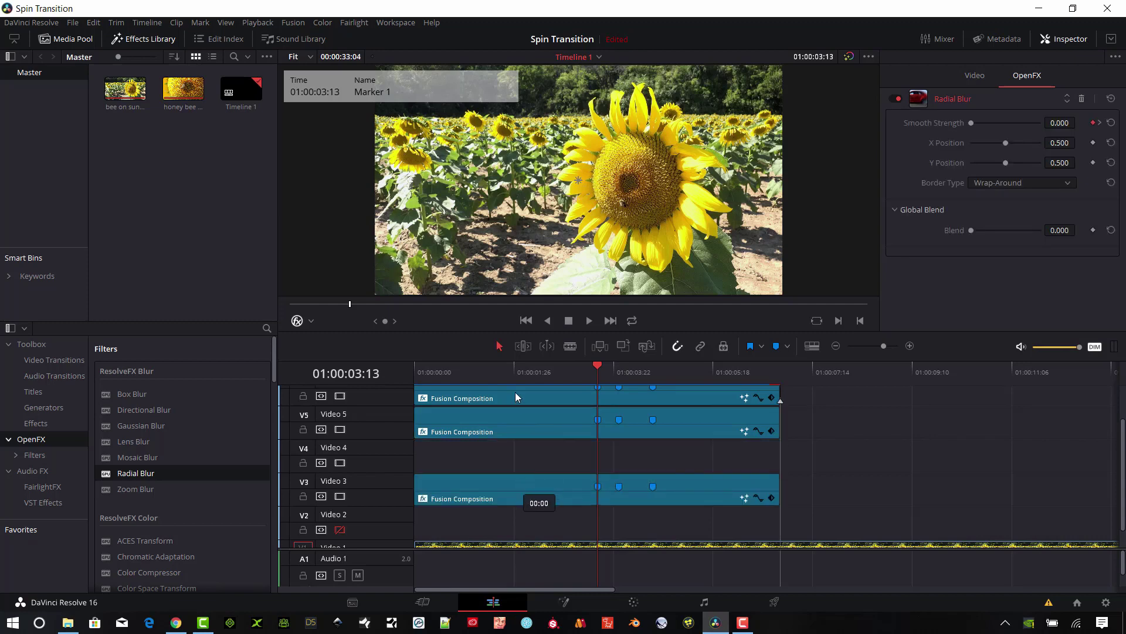
{"action": "left_click_drag", "start_coordinate": [516, 395], "coordinate": [508, 462]}
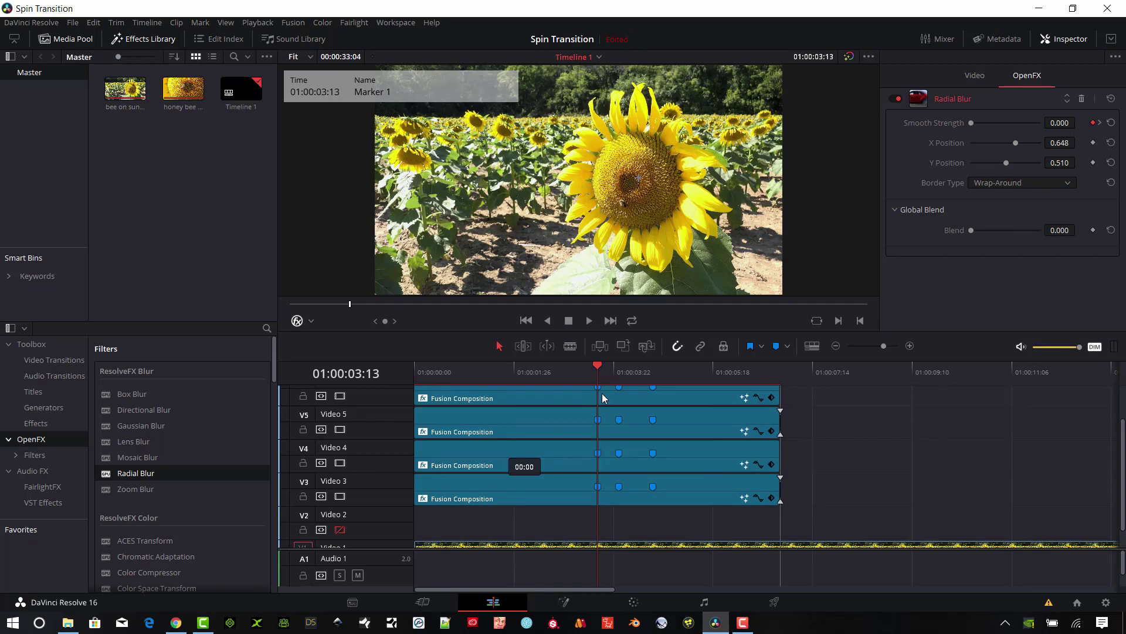
- Replace the source clip in the Video 4 composition with honey bee sunflower-close.mp4, keeping the ellipse mask and output connected
{"action": "left_click_drag", "start_coordinate": [553, 506], "coordinate": [554, 506]}
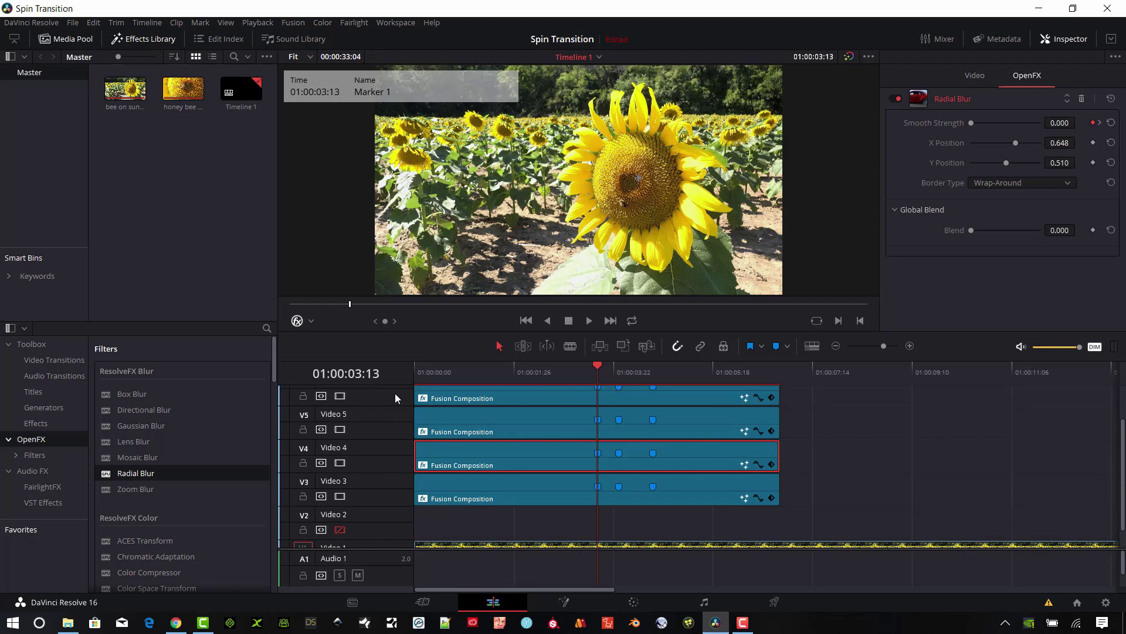
{"action": "scroll", "coordinate": [385, 403], "scroll_direction": "up", "scroll_amount": 1}
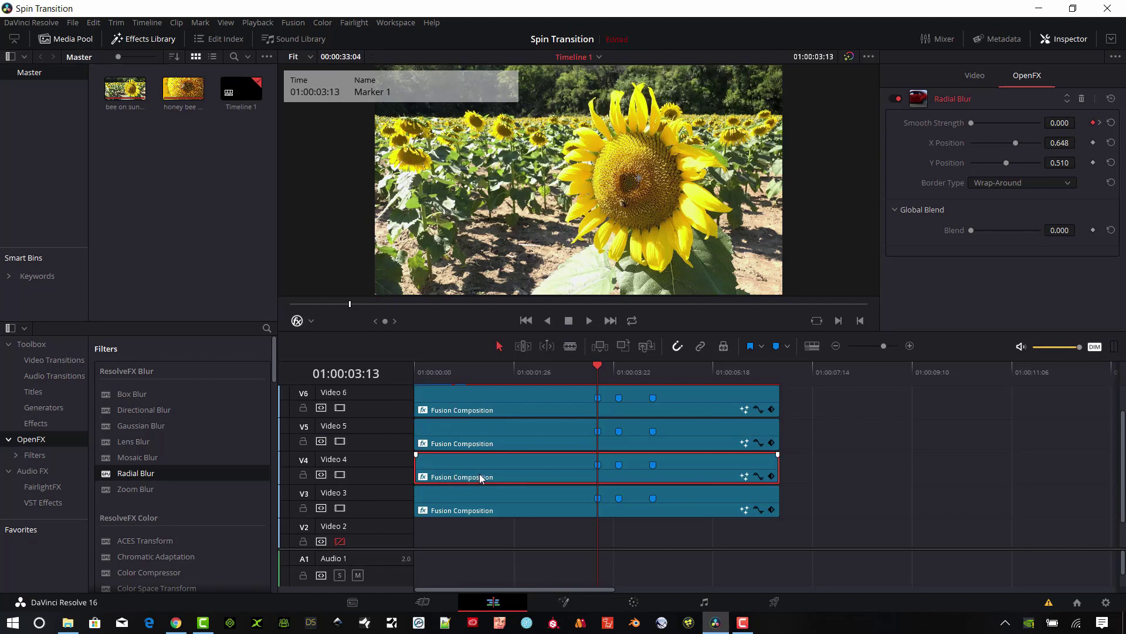
{"action": "left_click", "coordinate": [591, 596]}
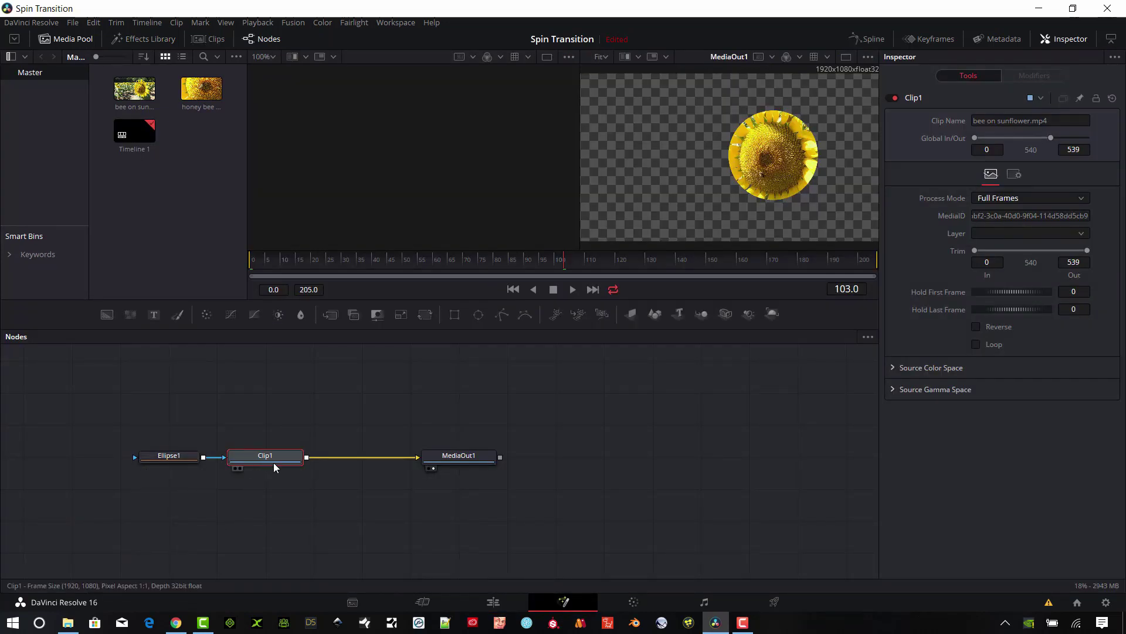
{"action": "left_click", "coordinate": [250, 430]}
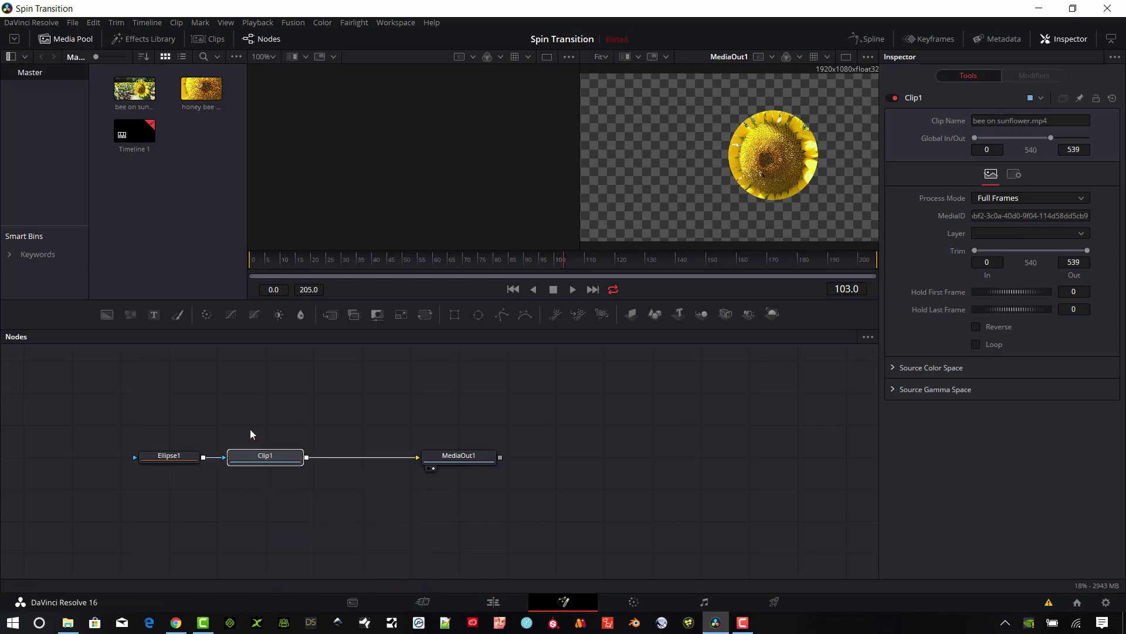
{"action": "key", "text": "Delete"}
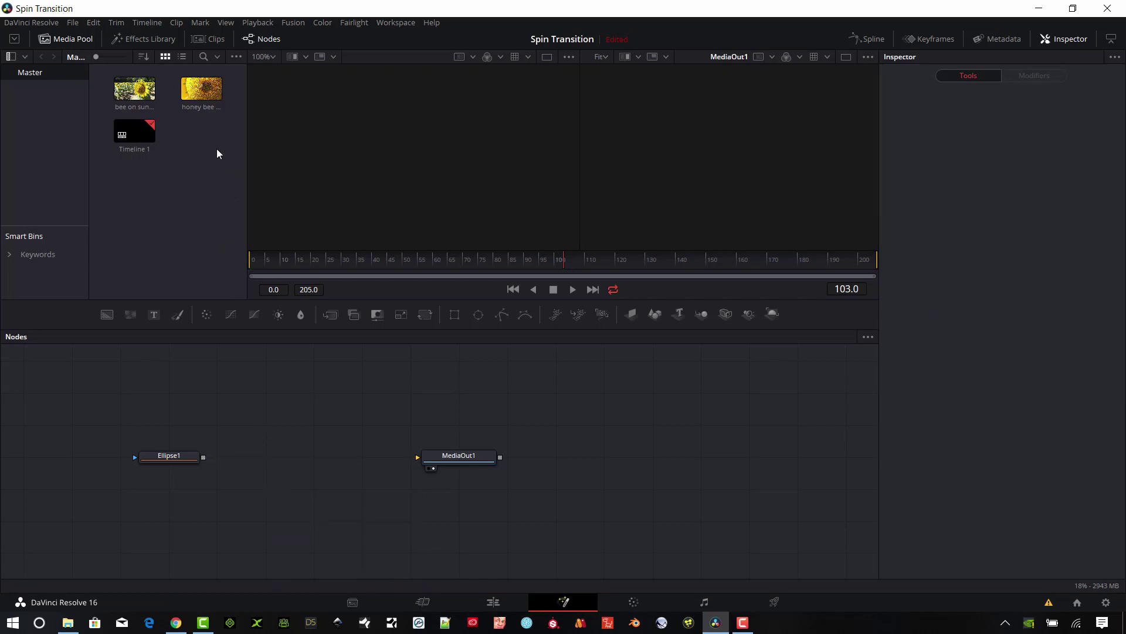
{"action": "left_click_drag", "start_coordinate": [201, 88], "coordinate": [453, 465]}
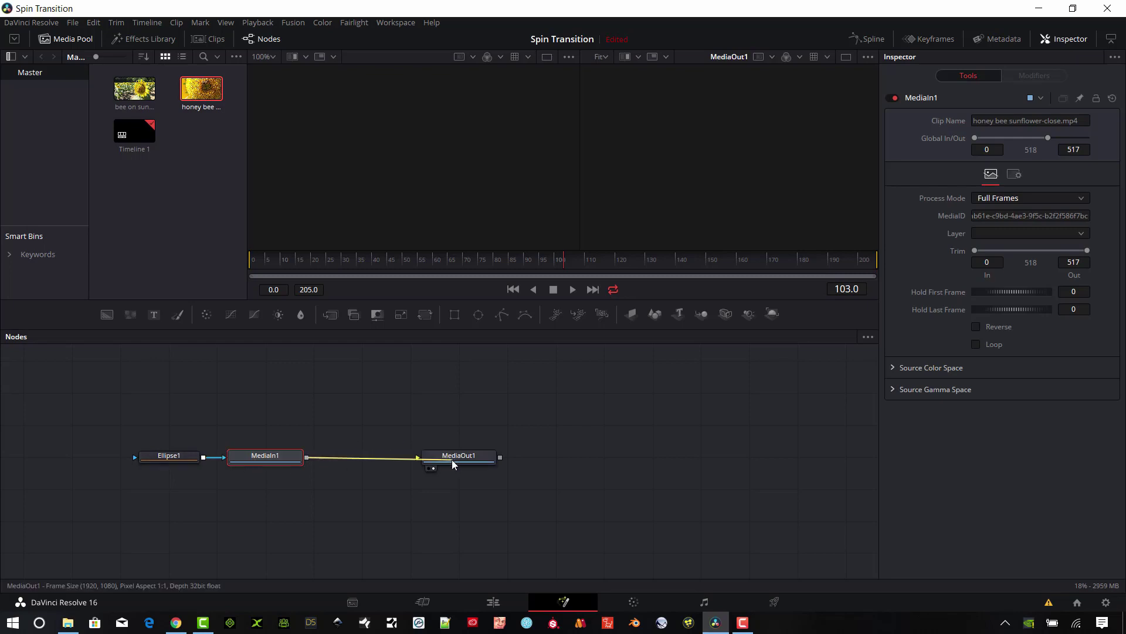
{"action": "left_click", "coordinate": [494, 604]}
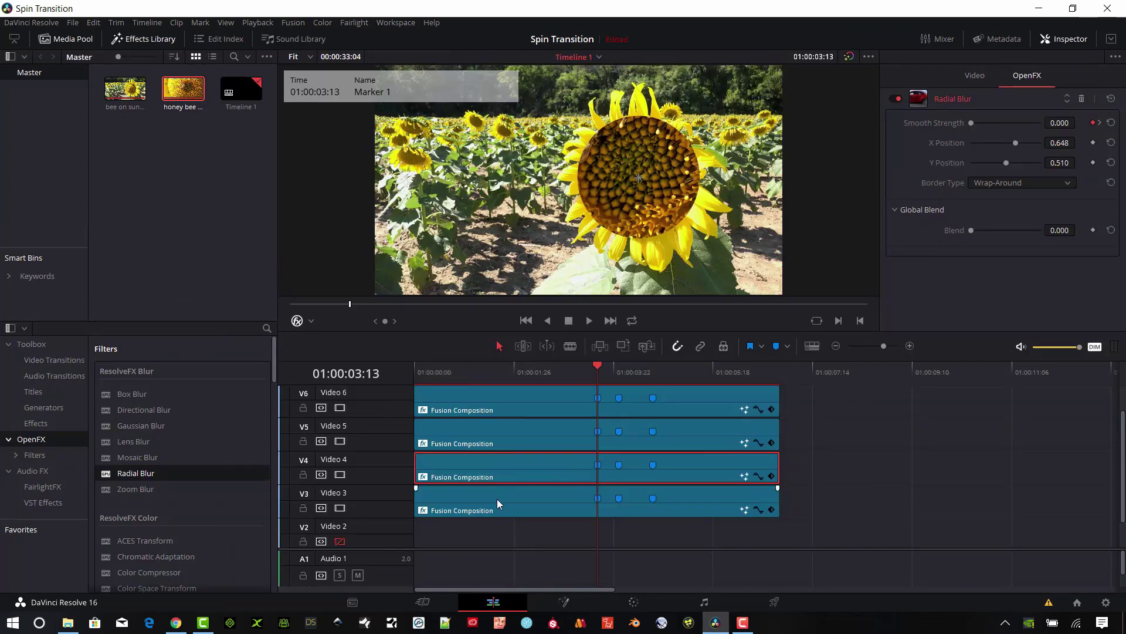
- Replace the source clip in the Video 3 composition with the masked honey bee sunflower-close.mp4 clip
{"action": "left_click", "coordinate": [586, 510]}
{"action": "left_click", "coordinate": [564, 601]}
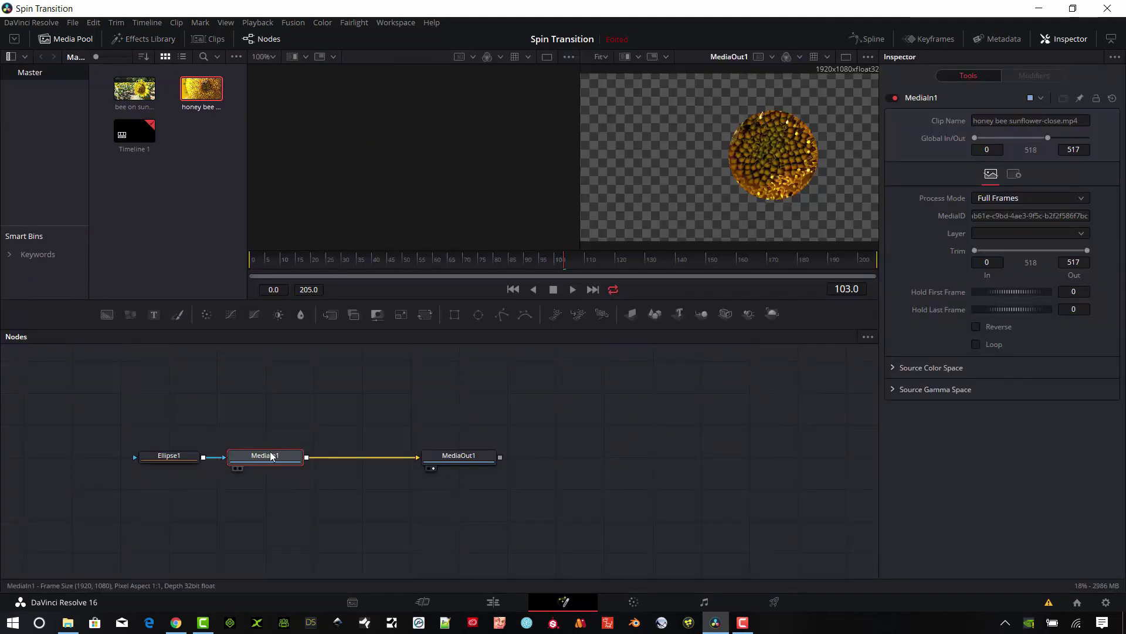
{"action": "left_click", "coordinate": [272, 457]}
{"action": "key", "text": "Delete"}
{"action": "left_click_drag", "start_coordinate": [210, 90], "coordinate": [456, 460]}
{"action": "left_click", "coordinate": [493, 602]}
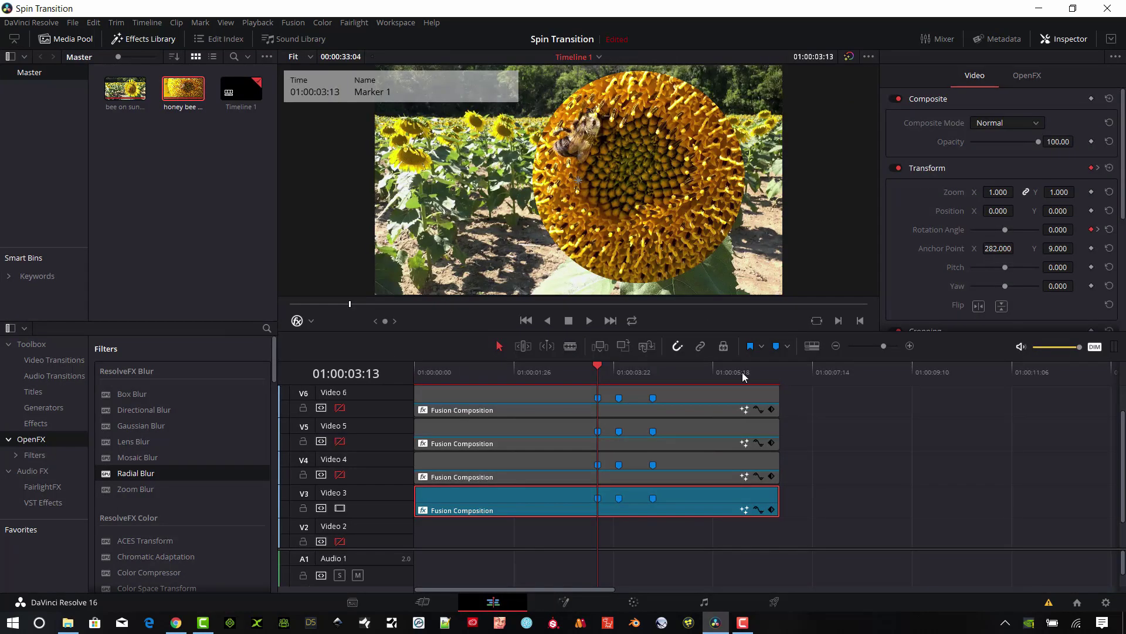
- Enable the Video 4, Video 5 and Video 6 tracks
{"action": "left_click", "coordinate": [343, 473]}
{"action": "left_click", "coordinate": [340, 441]}
{"action": "left_click", "coordinate": [340, 407]}
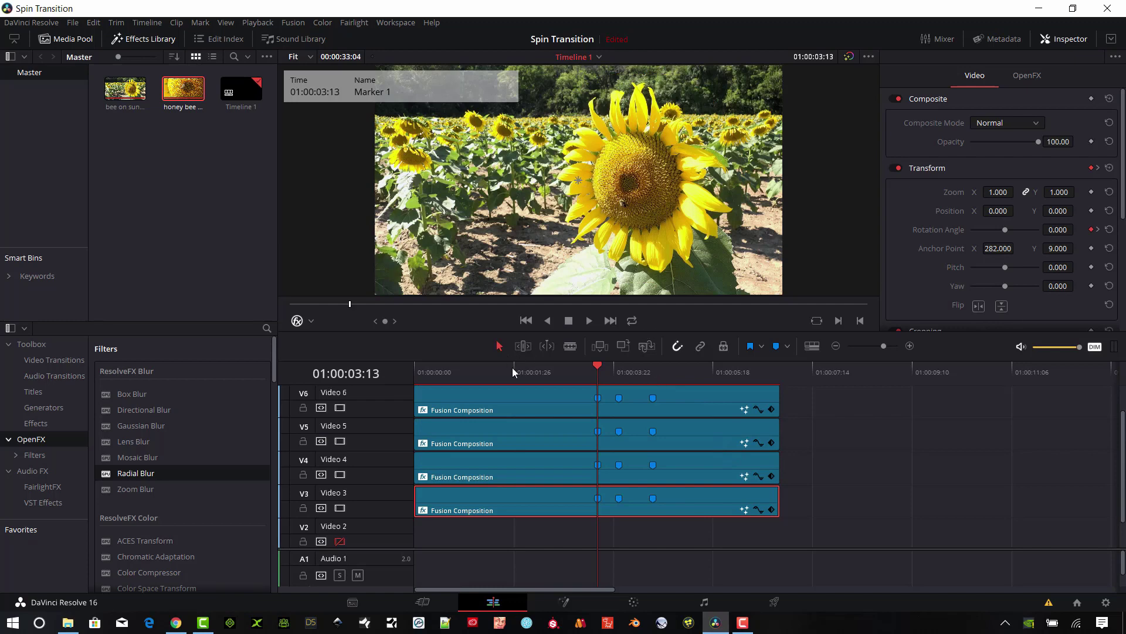
- Toggle the Video 3 to Video 6 tracks at 01:00:02:05 to compare the stacked circular compositions, leaving all four enabled
{"action": "left_click", "coordinate": [529, 369]}
{"action": "left_click", "coordinate": [340, 407]}
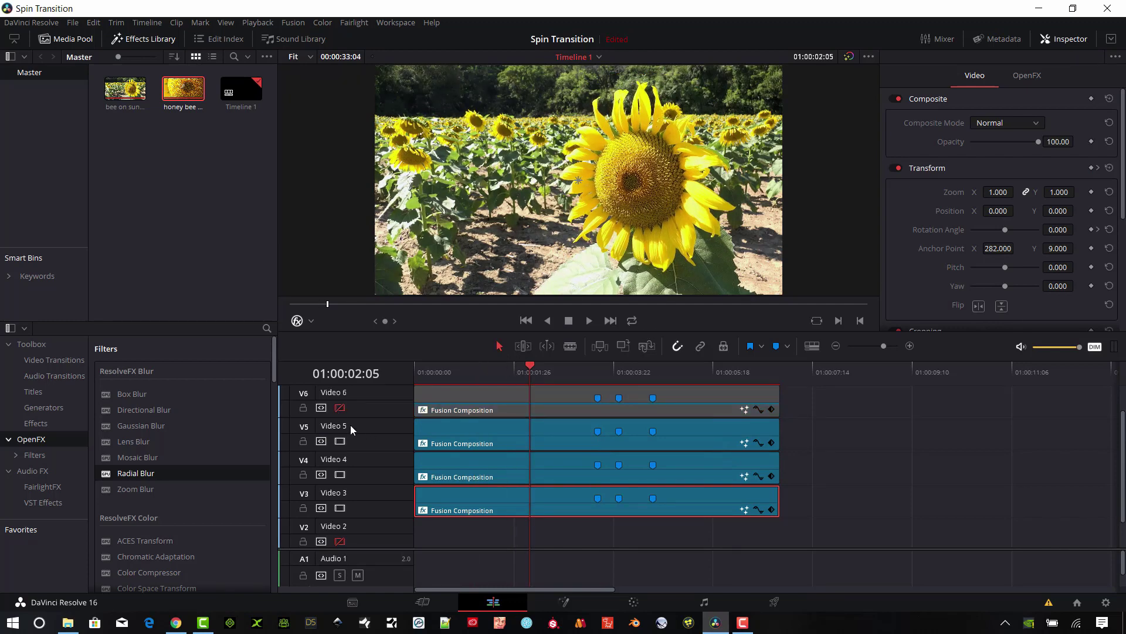
{"action": "left_click", "coordinate": [343, 440]}
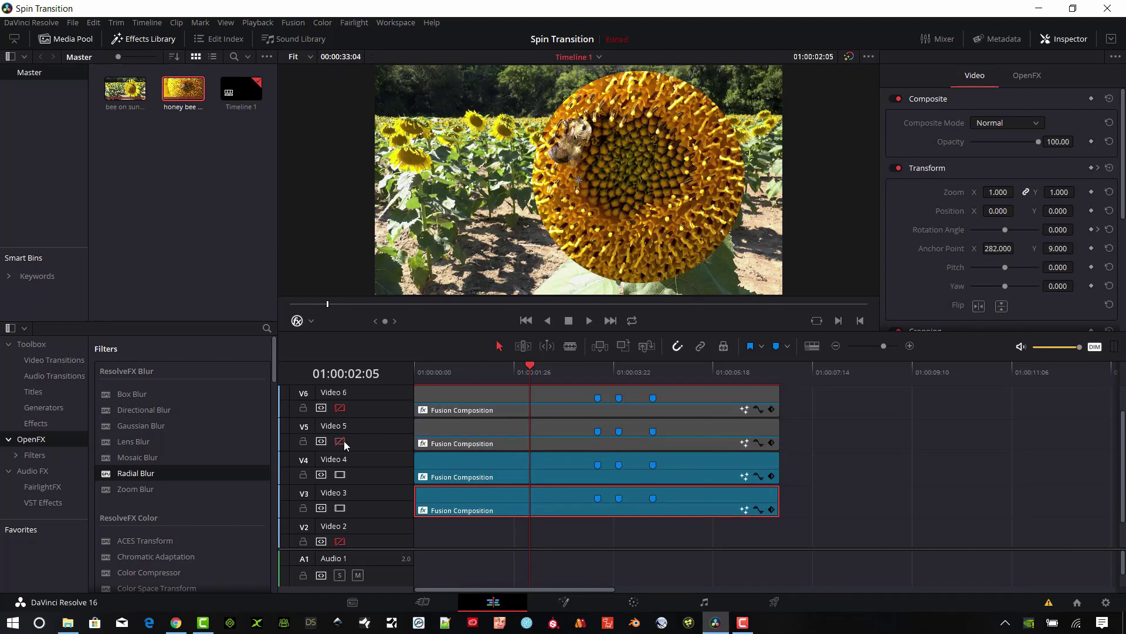
{"action": "left_click", "coordinate": [340, 507]}
{"action": "left_click", "coordinate": [340, 474]}
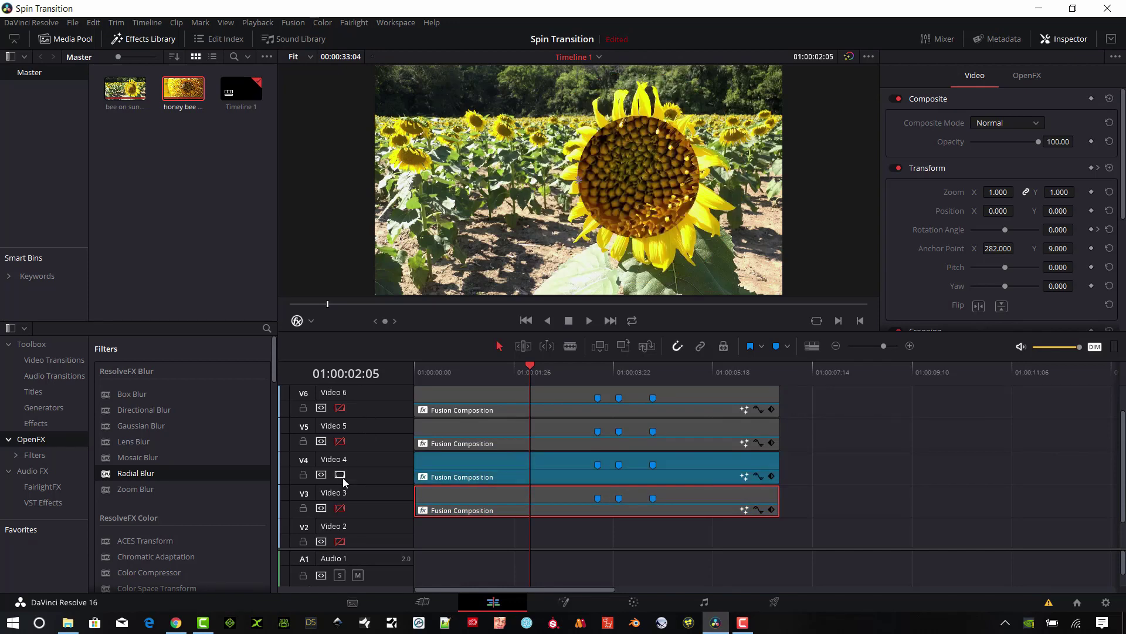
{"action": "left_click", "coordinate": [340, 474]}
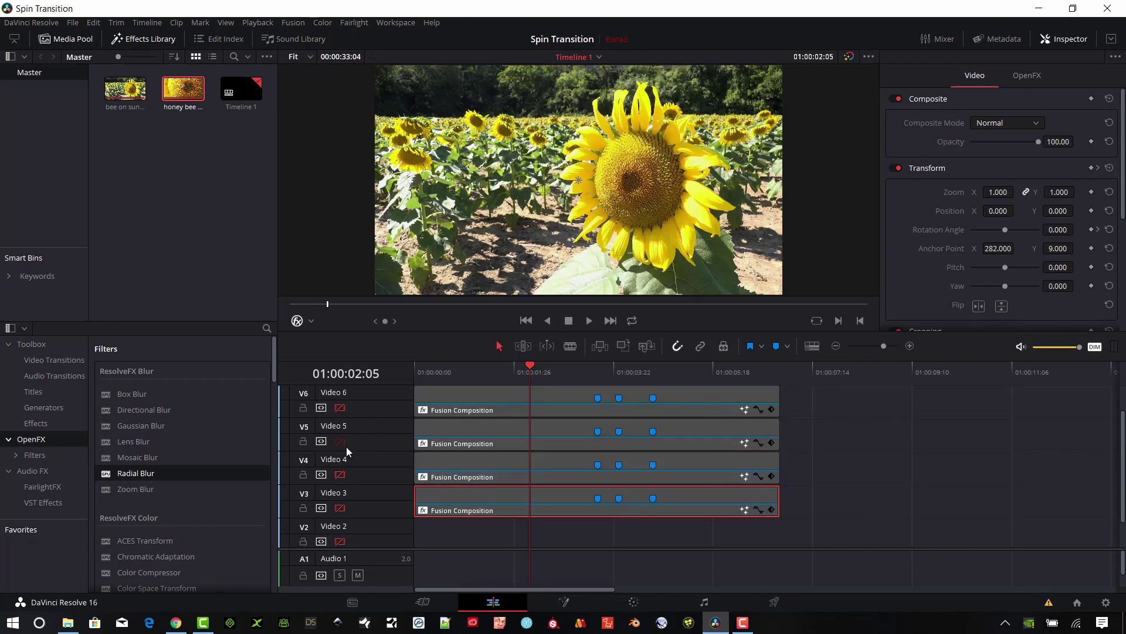
{"action": "left_click", "coordinate": [340, 441]}
{"action": "left_click", "coordinate": [340, 474]}
{"action": "left_click", "coordinate": [340, 407]}
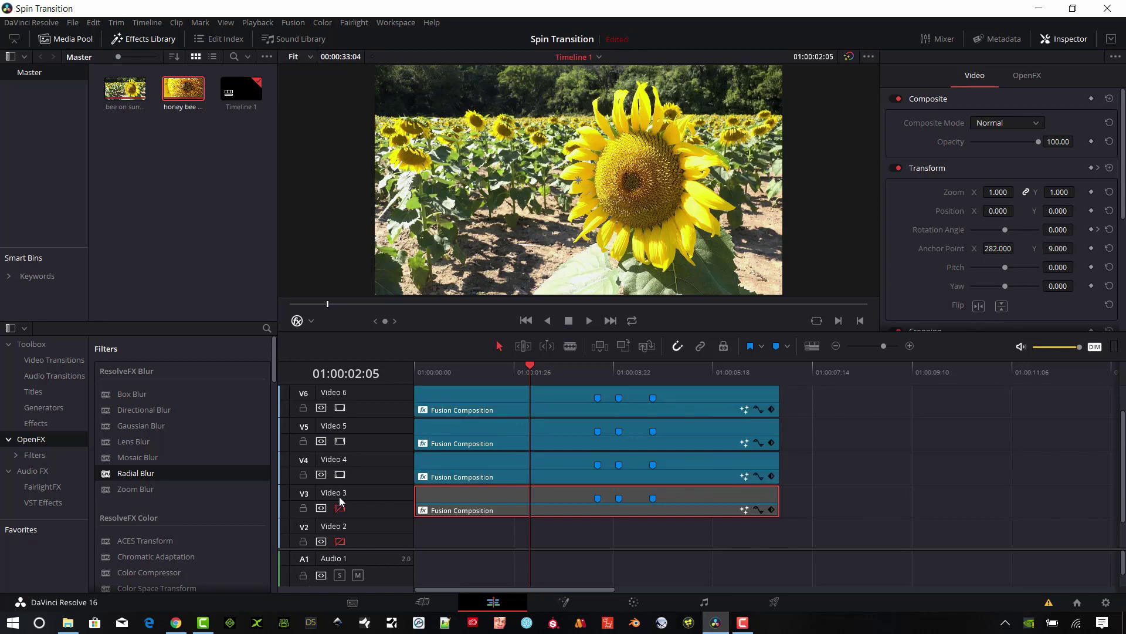
{"action": "left_click", "coordinate": [340, 508]}
- Add a red marker at 01:00:04:03 on the Video 3 composition
{"action": "mouse_move", "coordinate": [527, 368]}
{"action": "left_mouse_down"}
{"action": "mouse_move", "coordinate": [660, 366]}
{"action": "mouse_move", "coordinate": [624, 365]}
{"action": "mouse_move", "coordinate": [647, 376]}
{"action": "mouse_move", "coordinate": [620, 381]}
{"action": "mouse_move", "coordinate": [643, 385]}
{"action": "mouse_move", "coordinate": [622, 389]}
{"action": "mouse_move", "coordinate": [632, 392]}
{"action": "left_mouse_up"}
{"action": "left_click", "coordinate": [633, 372]}
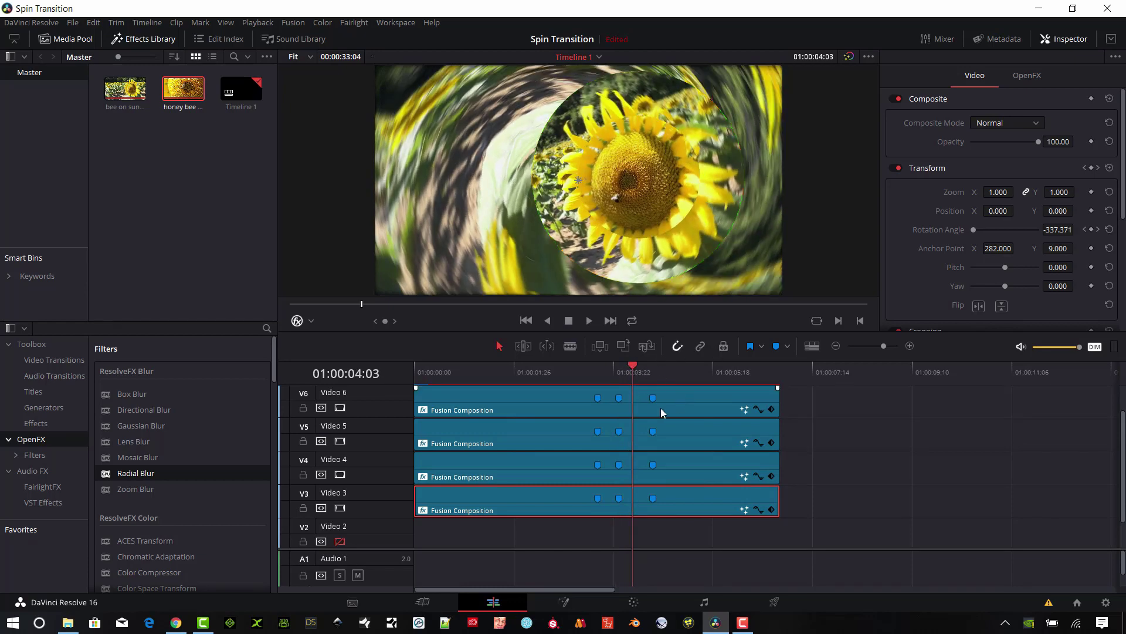
{"action": "scroll", "coordinate": [659, 541], "scroll_direction": "down", "scroll_amount": 1}
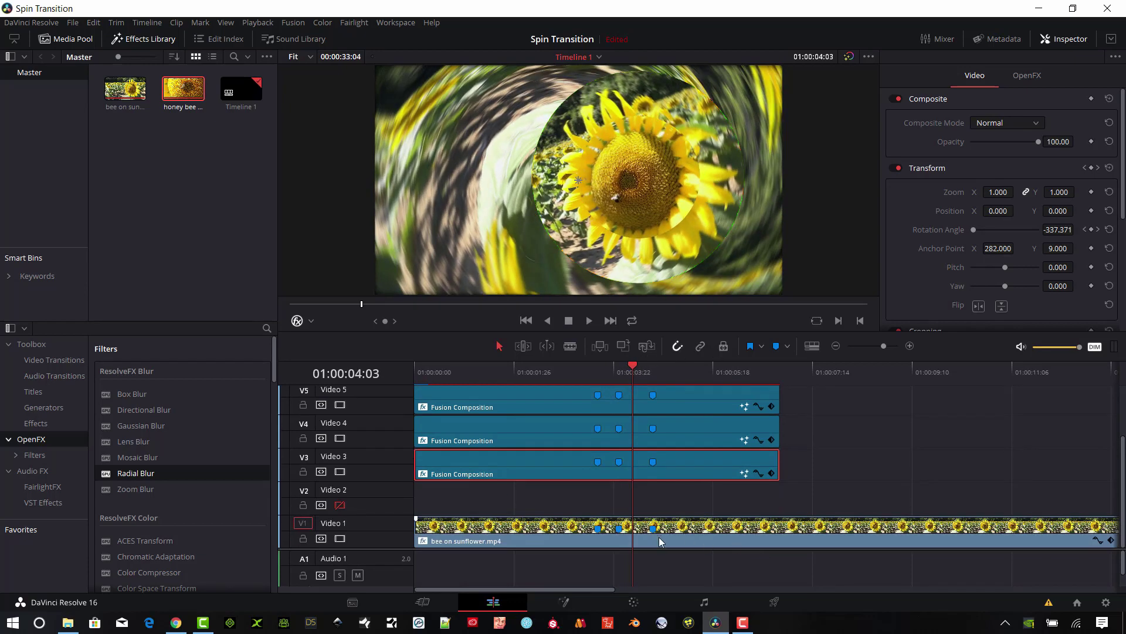
{"action": "scroll", "coordinate": [635, 463], "scroll_direction": "up", "scroll_amount": 2}
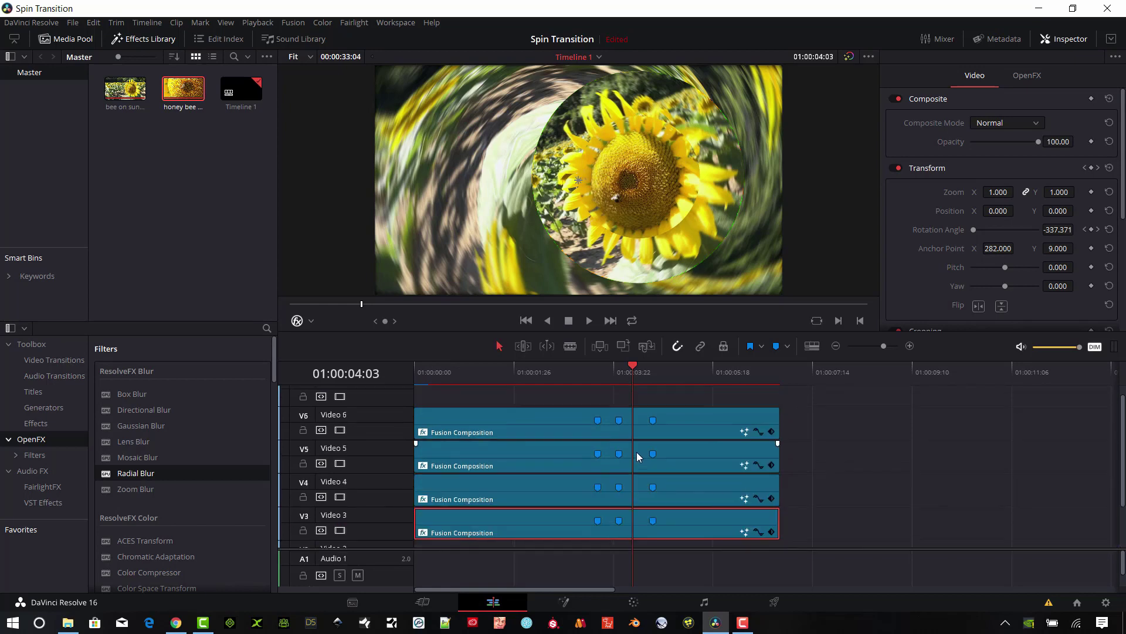
{"action": "left_click", "coordinate": [775, 347]}
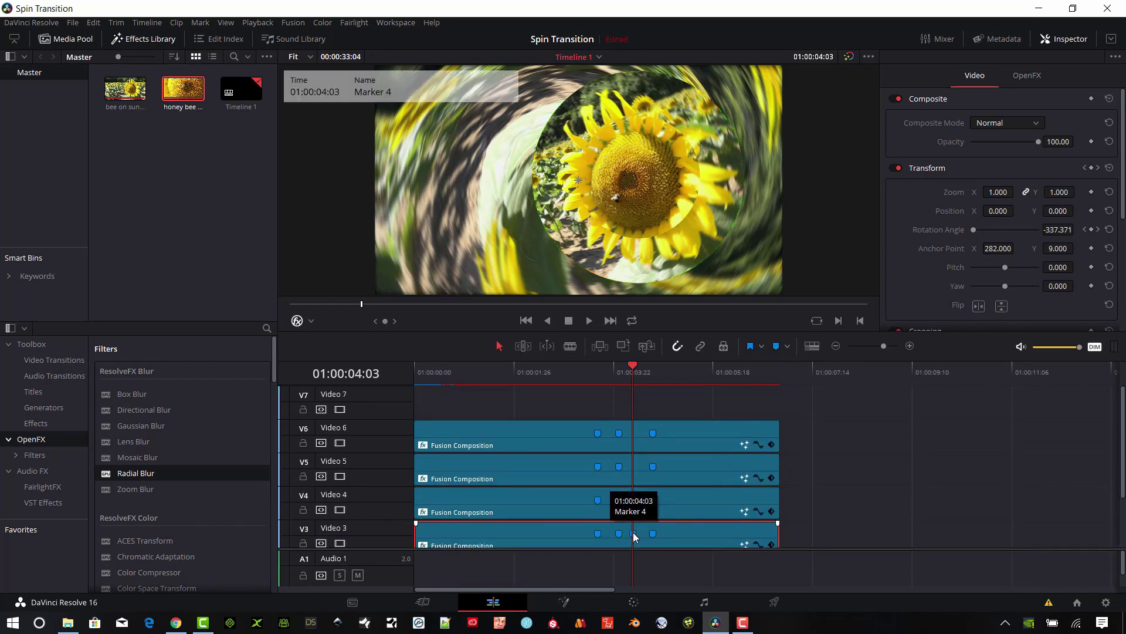
{"action": "left_click", "coordinate": [787, 346]}
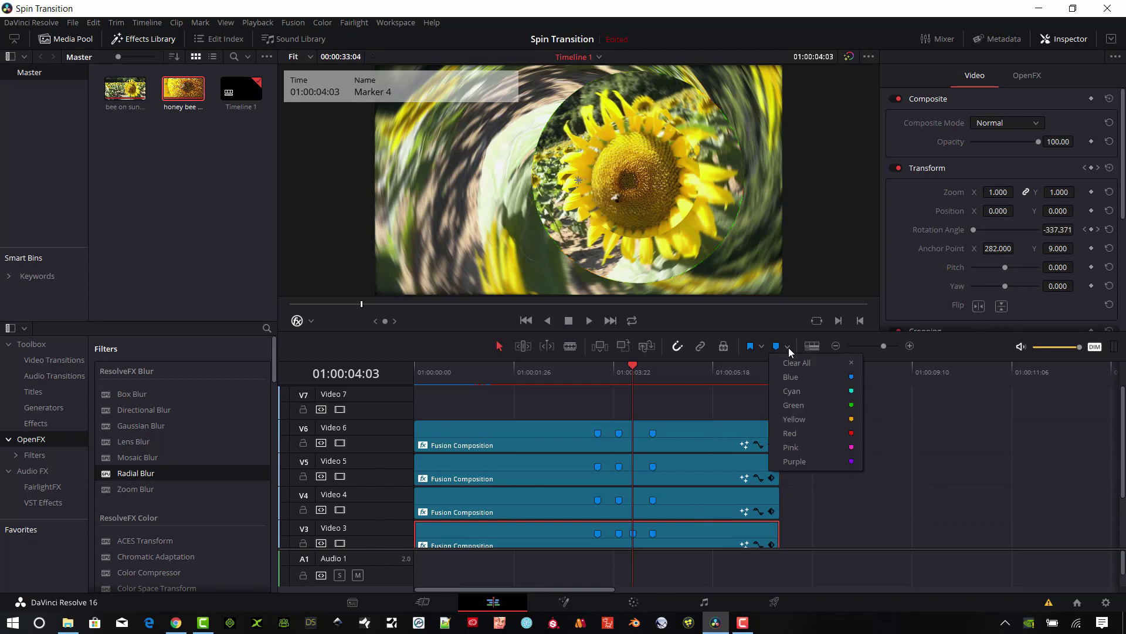
{"action": "left_click", "coordinate": [812, 431]}
{"action": "left_click", "coordinate": [814, 470]}
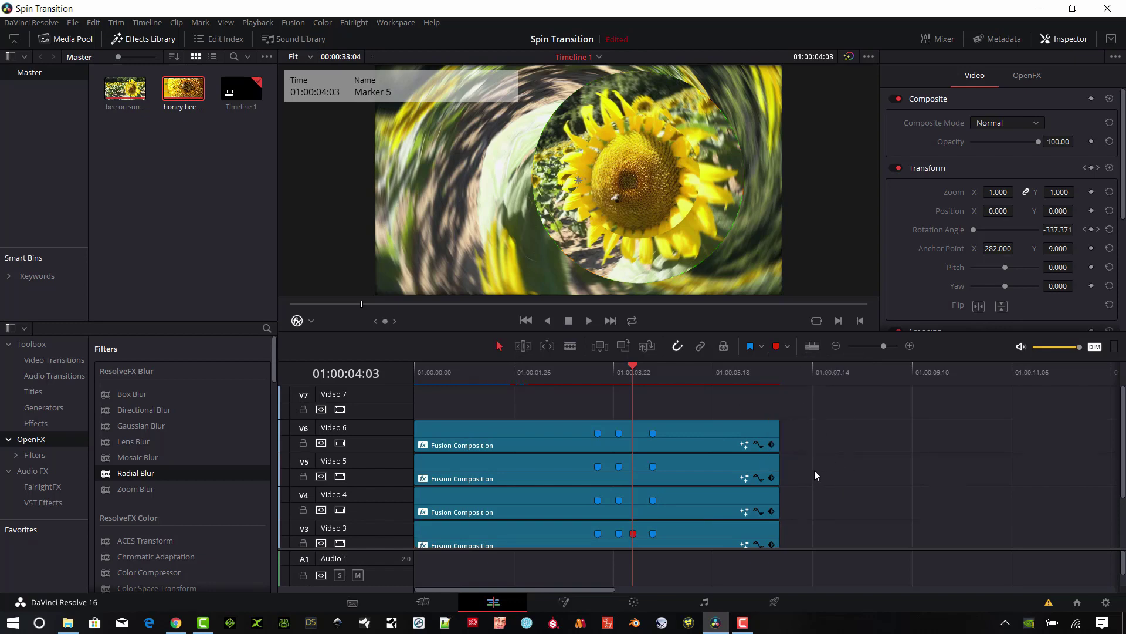
- Split the Fusion Compositions on Video 3, 4, 5 and 6 at the red marker, 01:00:04:03
{"action": "scroll", "coordinate": [814, 470], "scroll_direction": "down", "scroll_amount": 3}
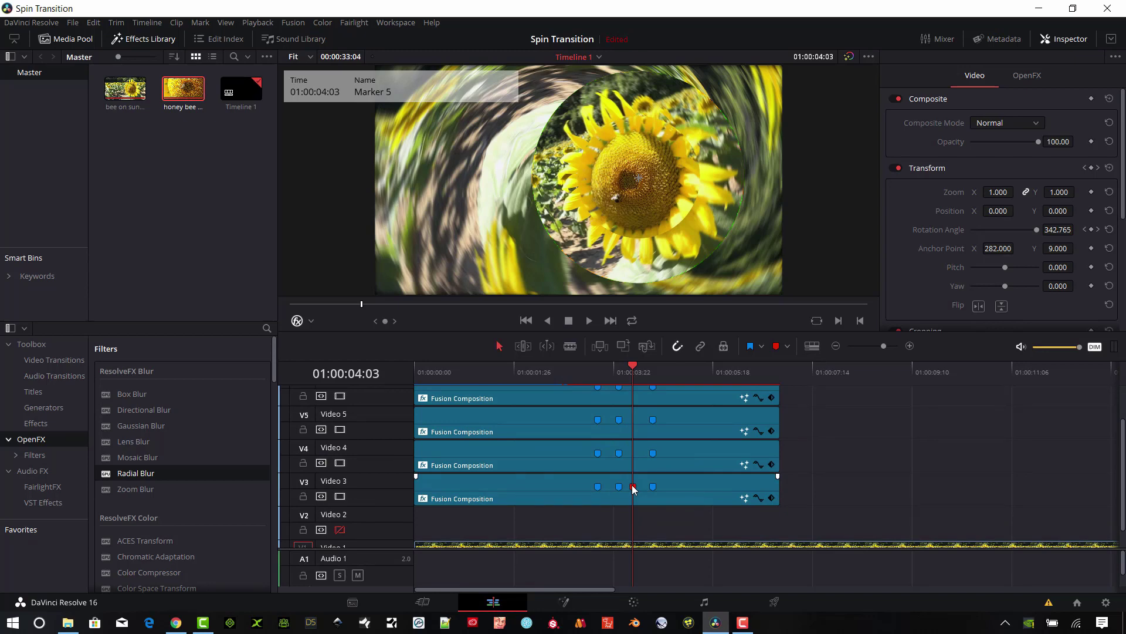
{"action": "scroll", "coordinate": [836, 468], "scroll_direction": "down", "scroll_amount": 2}
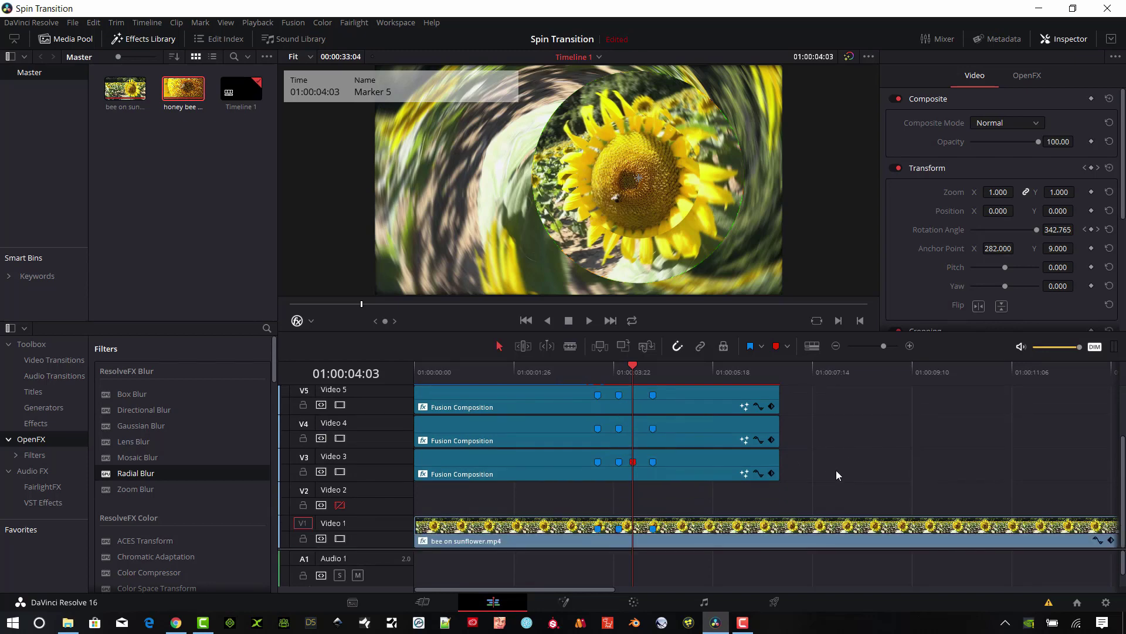
{"action": "scroll", "coordinate": [836, 471], "scroll_direction": "up", "scroll_amount": 3}
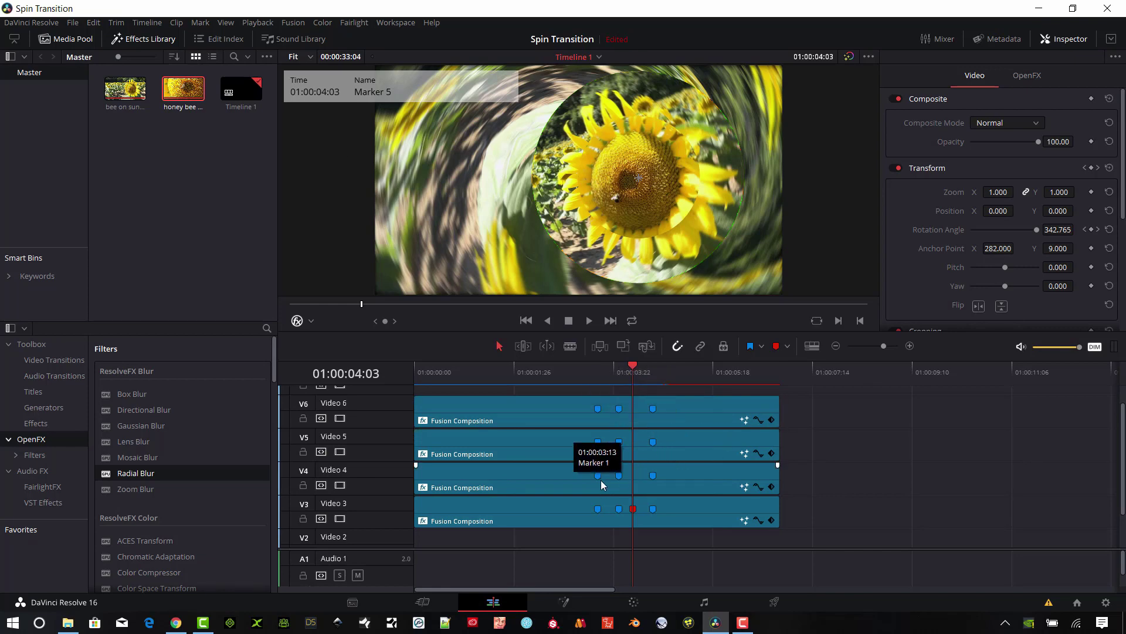
{"action": "left_click", "coordinate": [570, 346]}
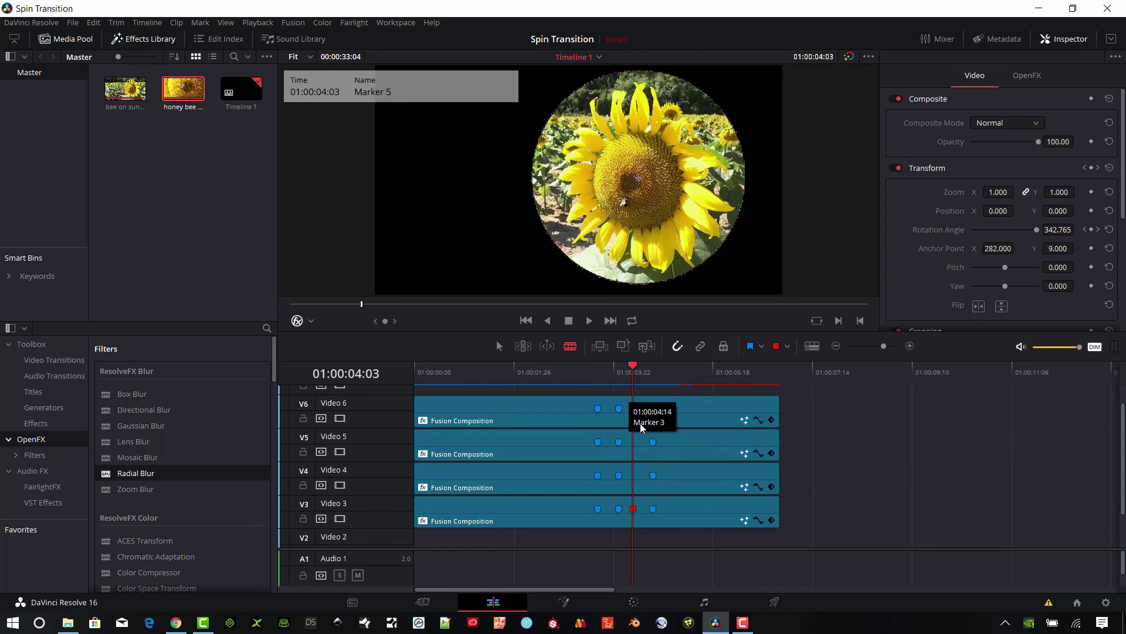
{"action": "left_click", "coordinate": [643, 418]}
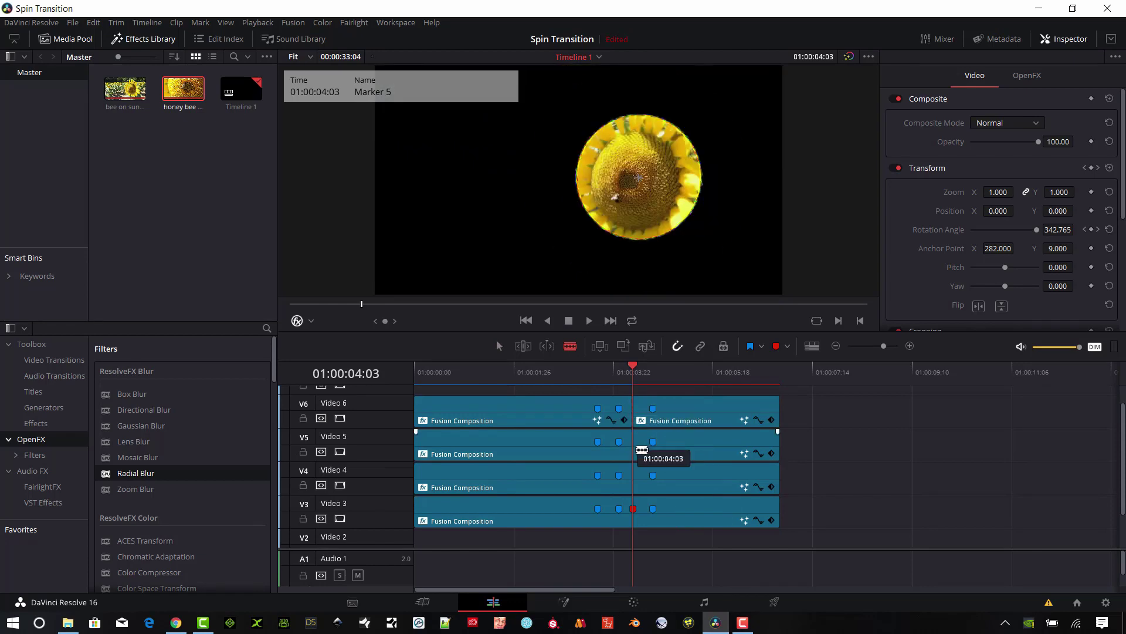
{"action": "left_click", "coordinate": [643, 452]}
{"action": "left_click", "coordinate": [642, 486]}
{"action": "left_click", "coordinate": [642, 516]}
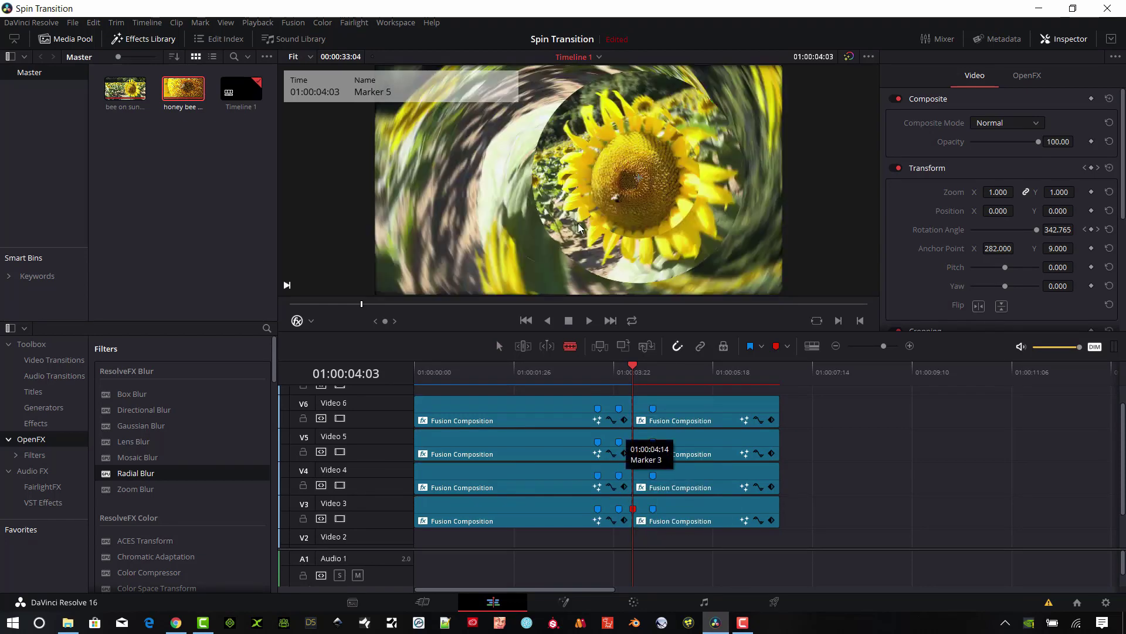
- Move the second halves of the Video 5 and 6 compositions and the first halves of Video 3 and 4 further along the timeline, clear of the transition
{"action": "key", "text": "a"}
{"action": "left_click_drag", "start_coordinate": [801, 461], "coordinate": [1069, 390]}
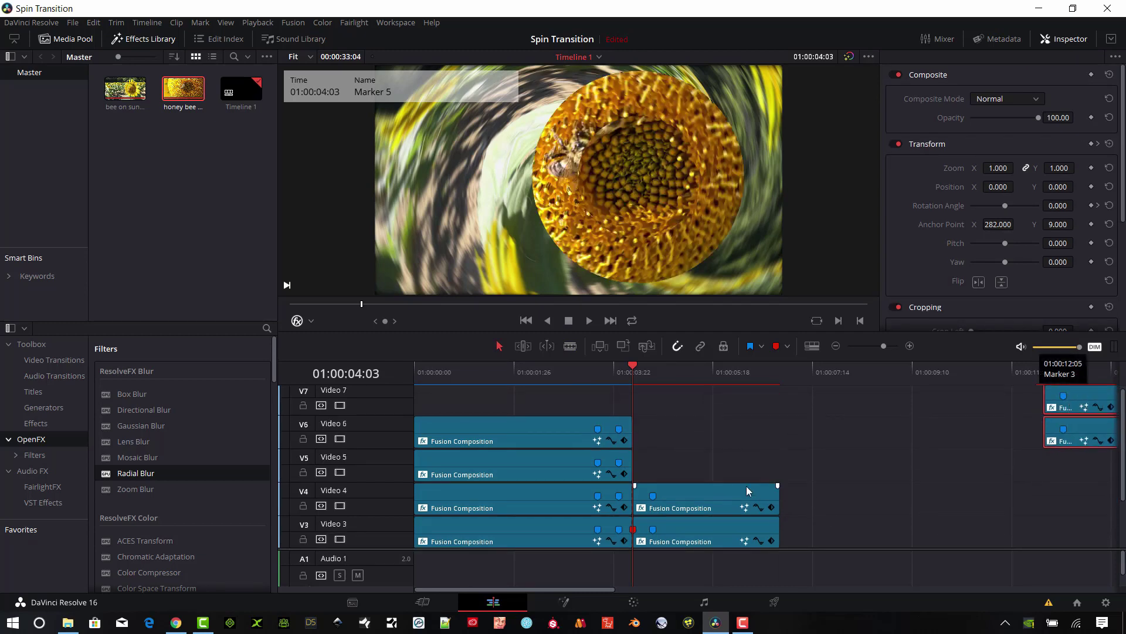
{"action": "scroll", "coordinate": [871, 481], "scroll_direction": "down", "scroll_amount": 1}
{"action": "left_click_drag", "start_coordinate": [610, 537], "coordinate": [526, 455]}
{"action": "left_click_drag", "start_coordinate": [557, 537], "coordinate": [505, 477]}
{"action": "left_click_drag", "start_coordinate": [490, 479], "coordinate": [669, 477]}
{"action": "left_click_drag", "start_coordinate": [424, 487], "coordinate": [737, 400]}
- Move the honey bee sunflower-close.mp4 clip to the start of the timeline on Video 2
{"action": "left_click_drag", "start_coordinate": [896, 496], "coordinate": [564, 476]}
{"action": "left_click_drag", "start_coordinate": [868, 509], "coordinate": [453, 510]}
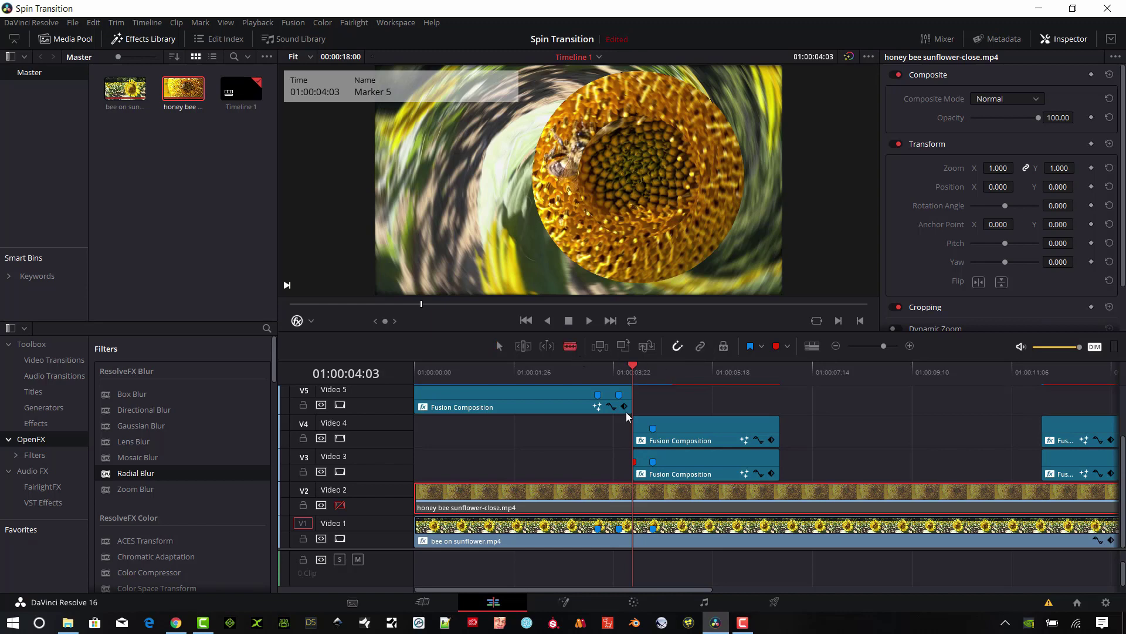
{"action": "key", "text": "a"}
- Place the playhead on Marker 1, disable Video 1 and Video 3 through Video 7, and enable Video 2
{"action": "left_click_drag", "start_coordinate": [636, 371], "coordinate": [598, 373]}
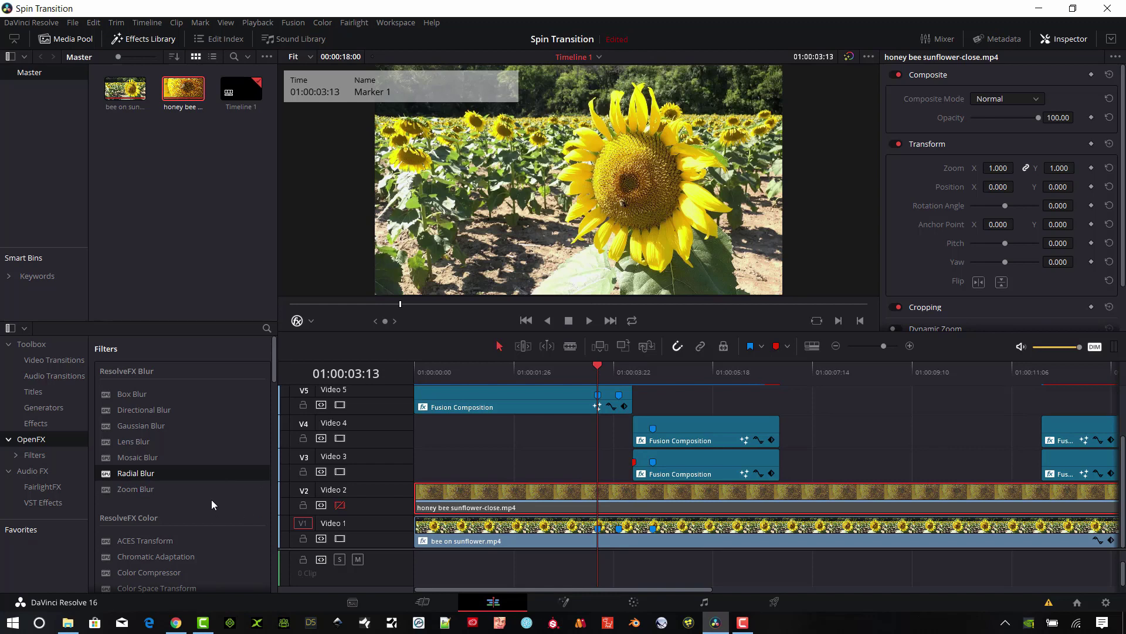
{"action": "left_click", "coordinate": [340, 472]}
{"action": "left_click", "coordinate": [340, 438]}
{"action": "scroll", "coordinate": [346, 446], "scroll_direction": "up", "scroll_amount": 1}
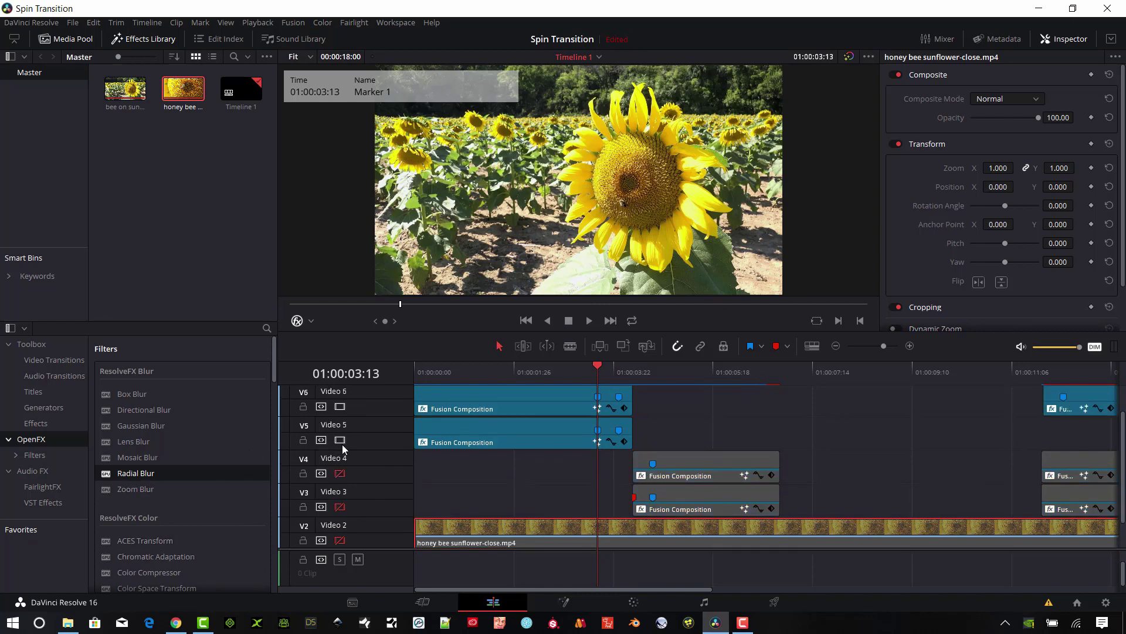
{"action": "left_click", "coordinate": [341, 440]}
{"action": "left_click", "coordinate": [340, 407]}
{"action": "scroll", "coordinate": [356, 426], "scroll_direction": "up", "scroll_amount": 1}
{"action": "left_click", "coordinate": [341, 409]}
{"action": "scroll", "coordinate": [377, 504], "scroll_direction": "down", "scroll_amount": 2}
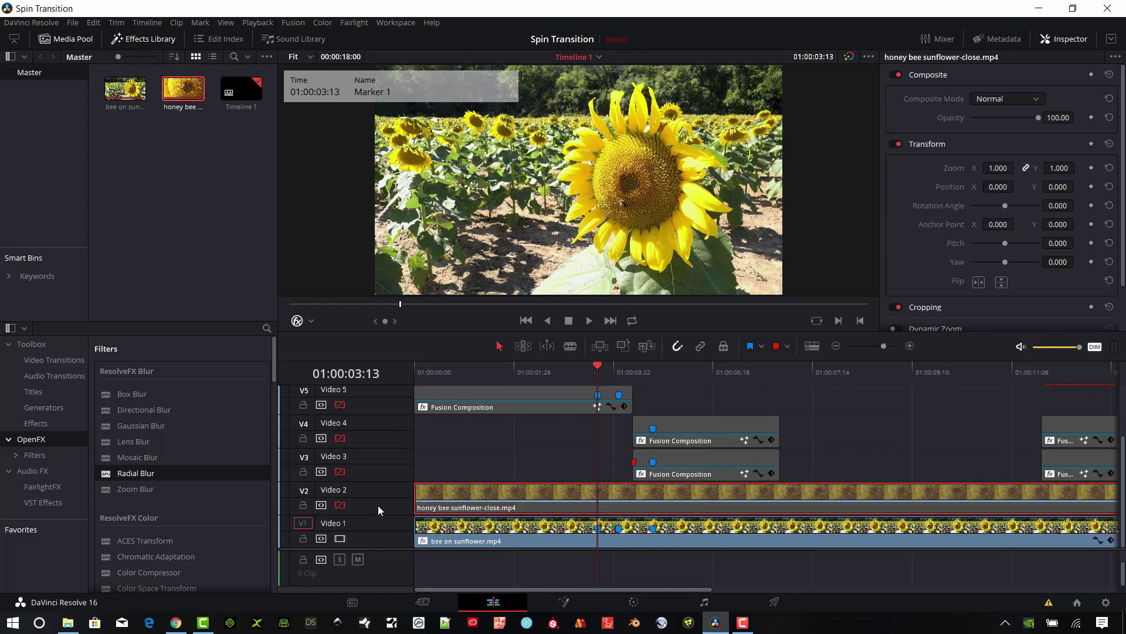
{"action": "left_click", "coordinate": [341, 538]}
{"action": "left_click", "coordinate": [339, 505]}
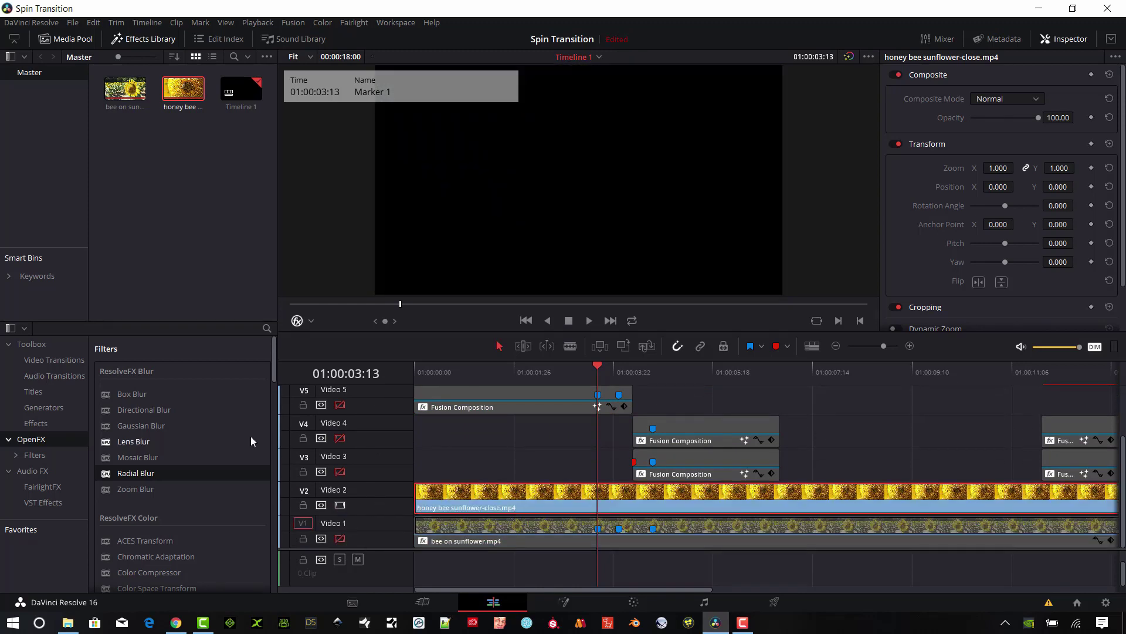
- Apply the Vortex effect to the honey bee clip on Video 2 and centre it at X 0.651, Y 0.505, using the Video 5 composition as reference
{"action": "scroll", "coordinate": [182, 527], "scroll_direction": "down", "scroll_amount": 6}
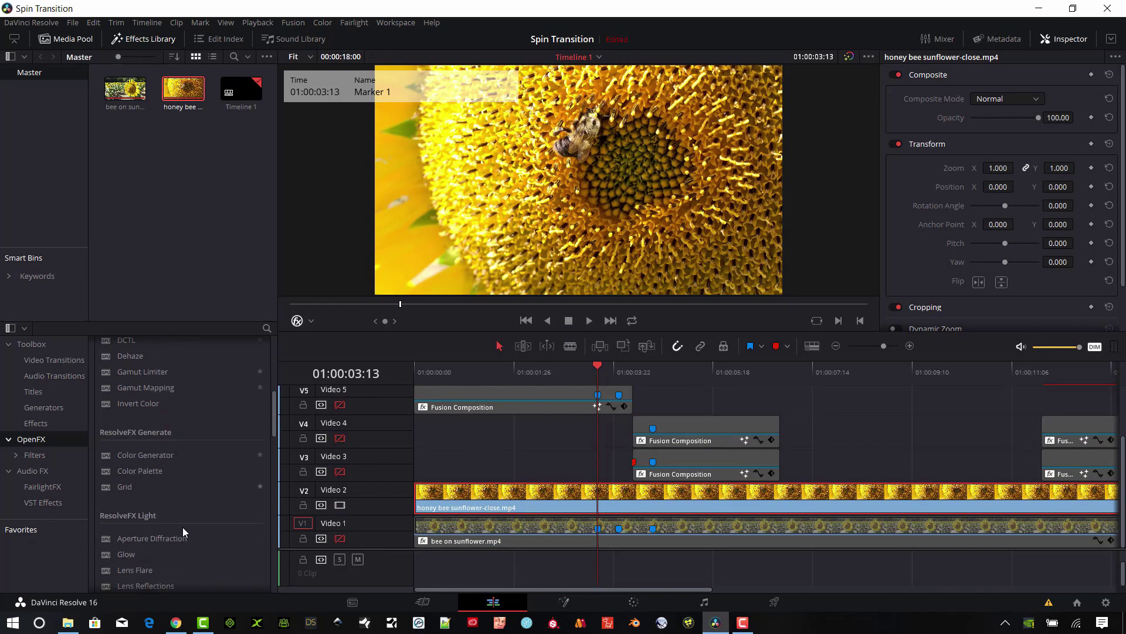
{"action": "left_click_drag", "start_coordinate": [276, 444], "coordinate": [244, 585]}
{"action": "left_click_drag", "start_coordinate": [149, 544], "coordinate": [509, 503]}
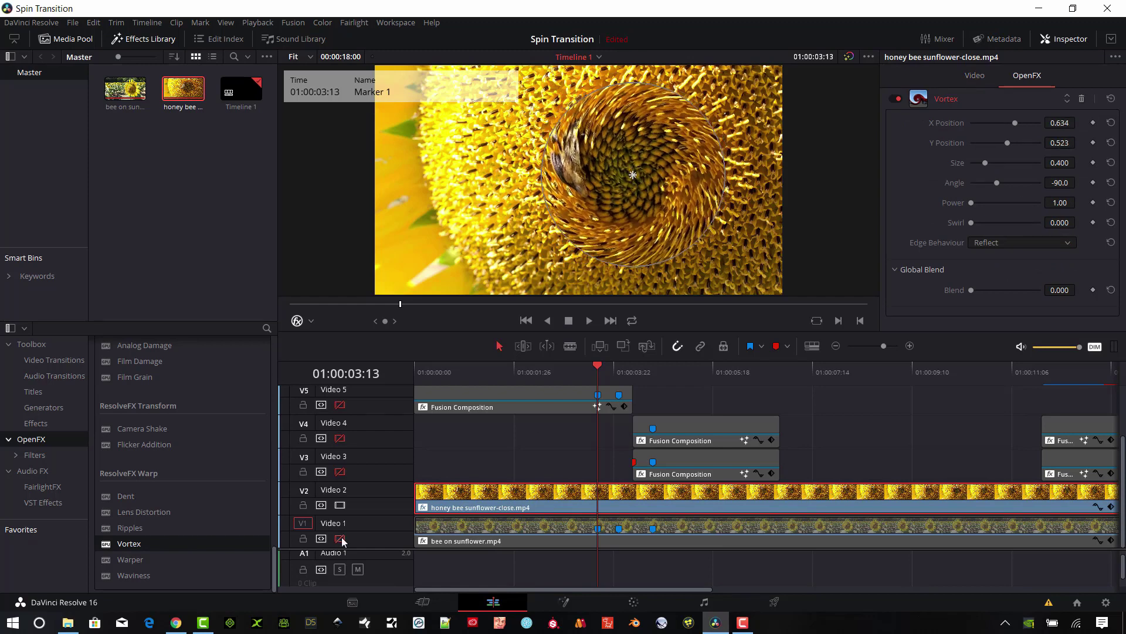
{"action": "mouse_move", "coordinate": [633, 175]}
{"action": "left_mouse_down"}
{"action": "mouse_move", "coordinate": [645, 189]}
{"action": "mouse_move", "coordinate": [640, 178]}
{"action": "left_mouse_up"}
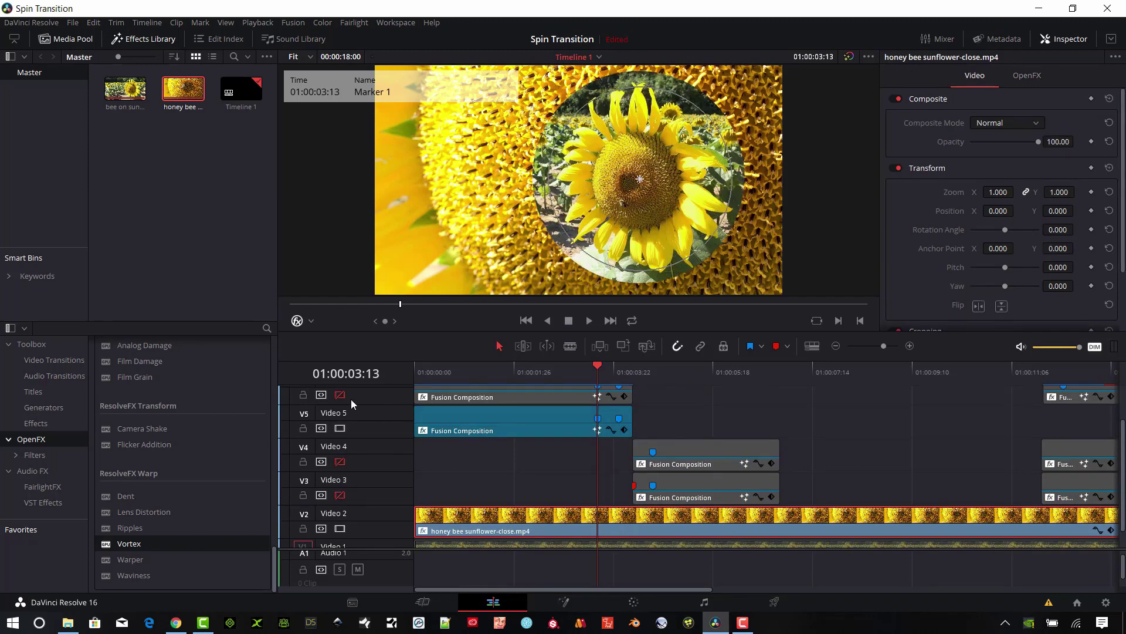
{"action": "left_click", "coordinate": [341, 396]}
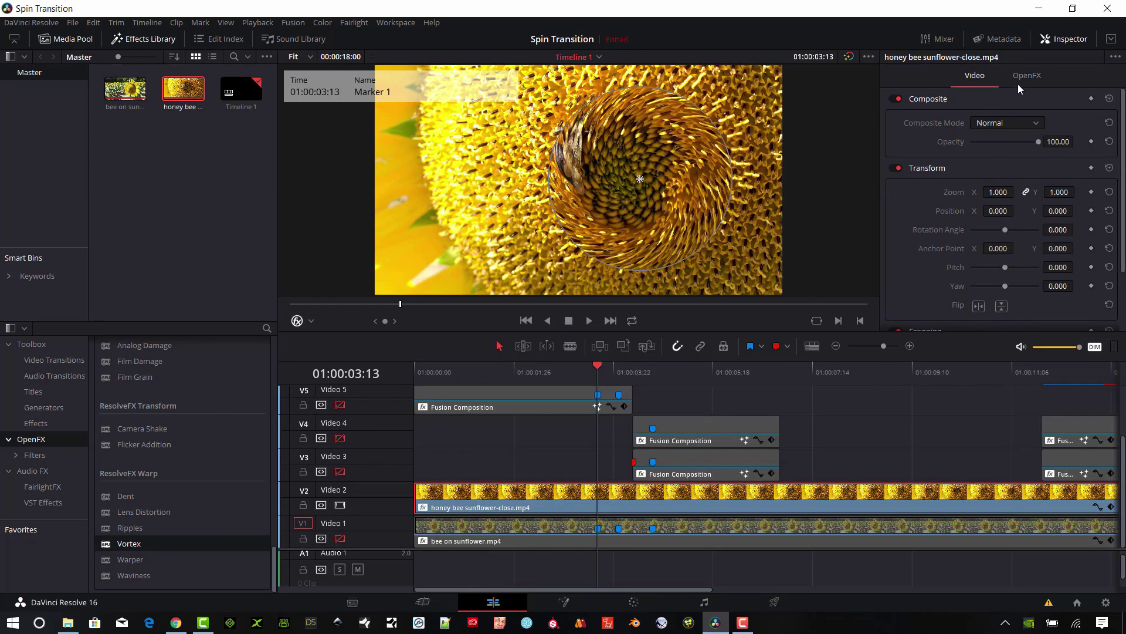
{"action": "left_click", "coordinate": [1030, 81]}
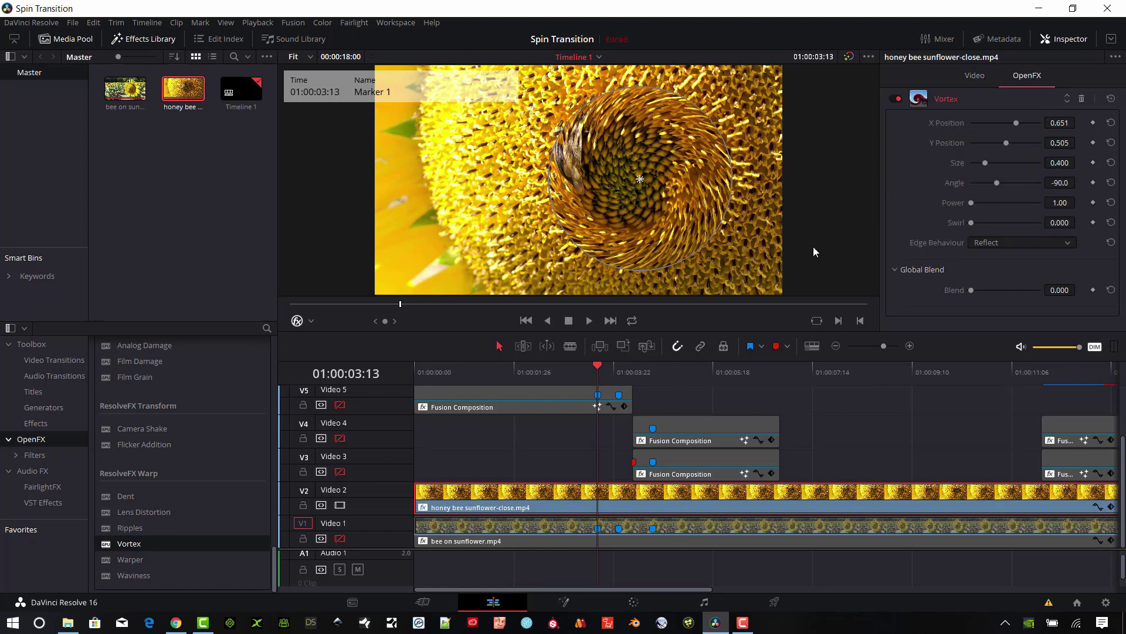
- At Marker 1, keyframe the Vortex Size at 0, Angle at -90, Power at 1 and Swirl at 0, with Edge Behaviour set to Wrap-Around
{"action": "left_click", "coordinate": [1092, 163]}
{"action": "left_click", "coordinate": [1093, 183]}
{"action": "left_click", "coordinate": [1093, 202]}
{"action": "left_click", "coordinate": [1033, 242]}
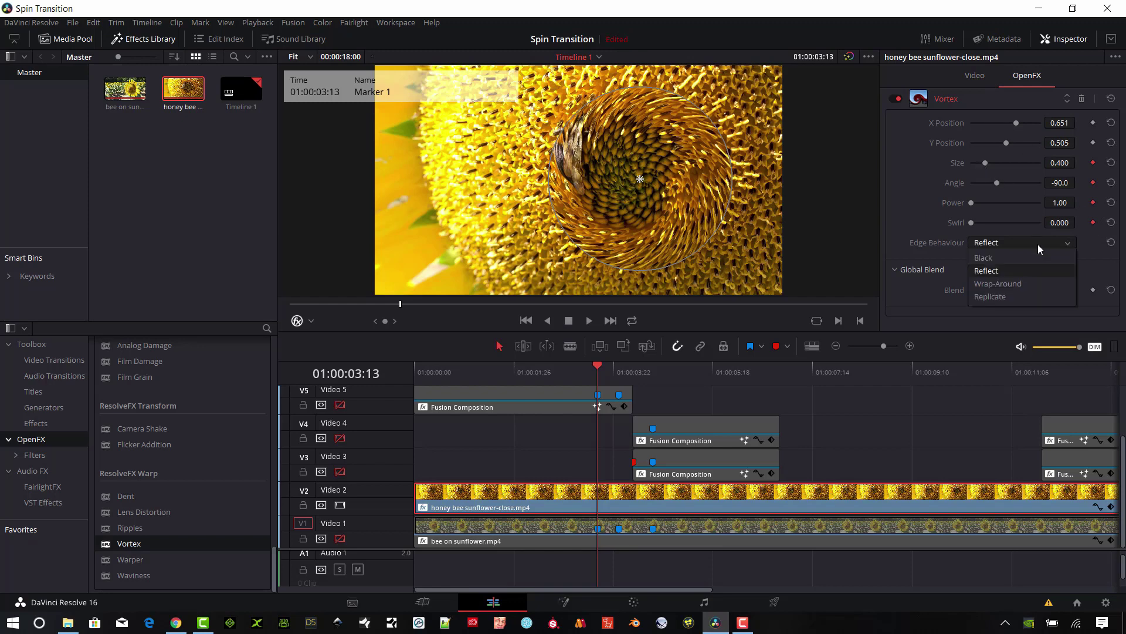
{"action": "left_click", "coordinate": [1025, 287]}
{"action": "left_click_drag", "start_coordinate": [982, 166], "coordinate": [966, 166]}
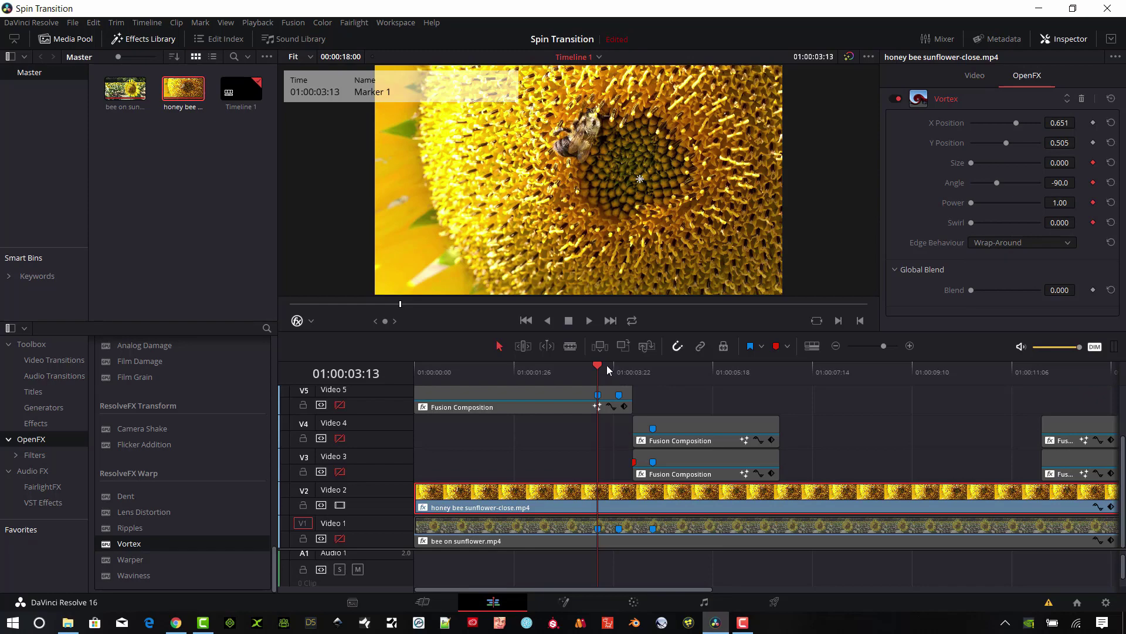
- Keyframe the Vortex at Marker 2 to Size 1.492, Angle -335.5, Power 2.14, Swirl 0.043, and at Marker 3 to Size 0, Angle -134.3, Swirl 0.034
{"action": "left_click_drag", "start_coordinate": [606, 365], "coordinate": [618, 368]}
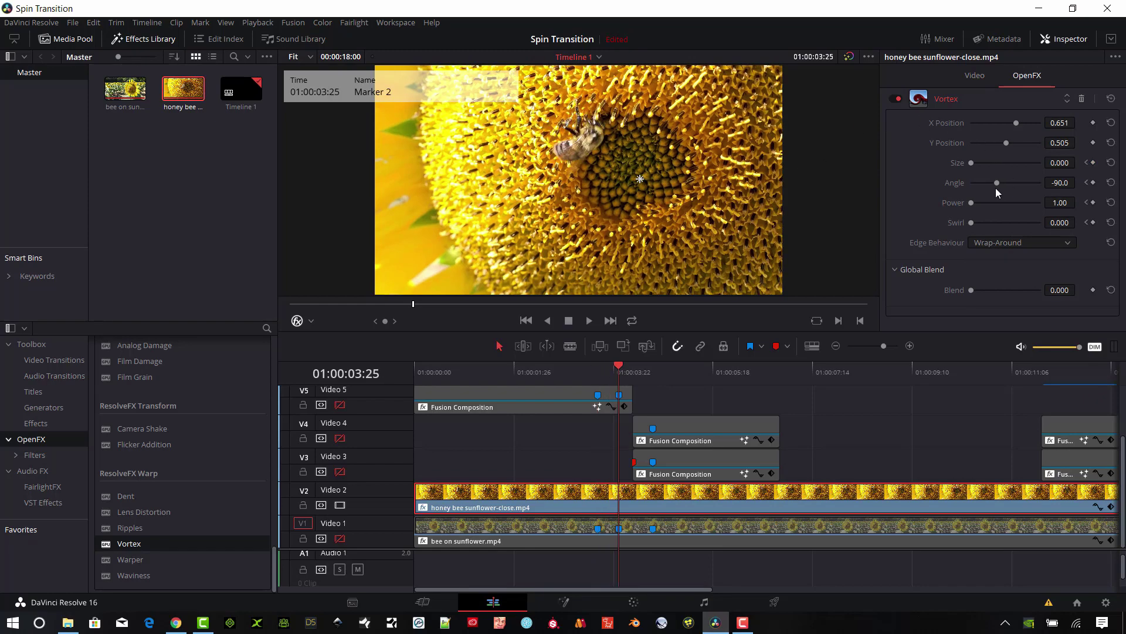
{"action": "left_click_drag", "start_coordinate": [976, 164], "coordinate": [974, 223]}
{"action": "left_click_drag", "start_coordinate": [971, 203], "coordinate": [980, 204]}
{"action": "left_click_drag", "start_coordinate": [619, 368], "coordinate": [653, 369]}
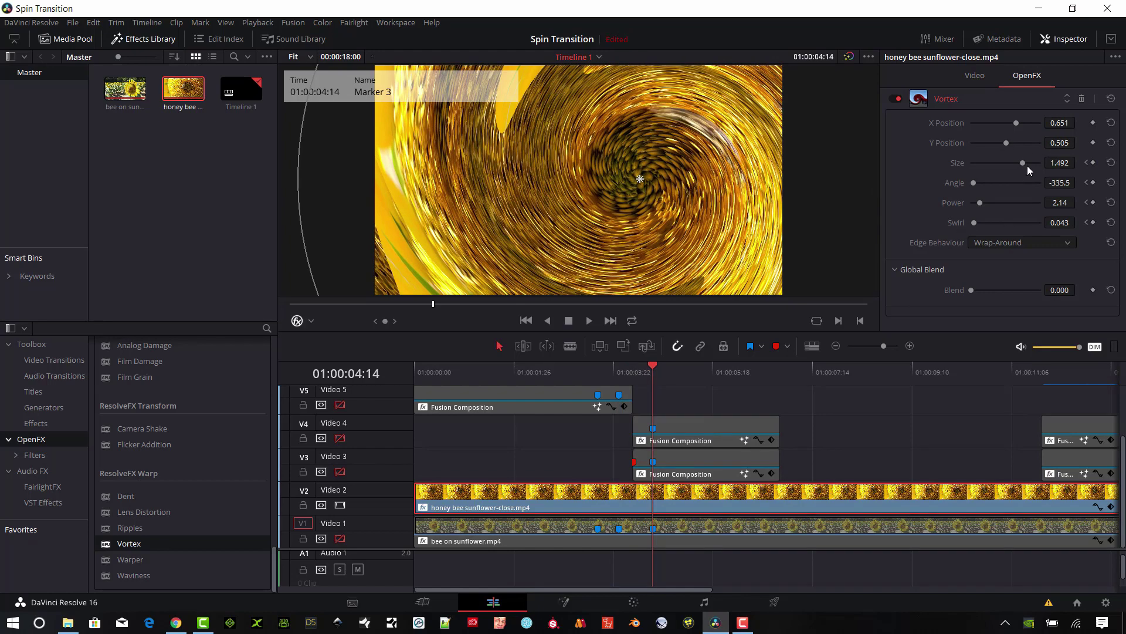
{"action": "left_click_drag", "start_coordinate": [1026, 164], "coordinate": [976, 192]}
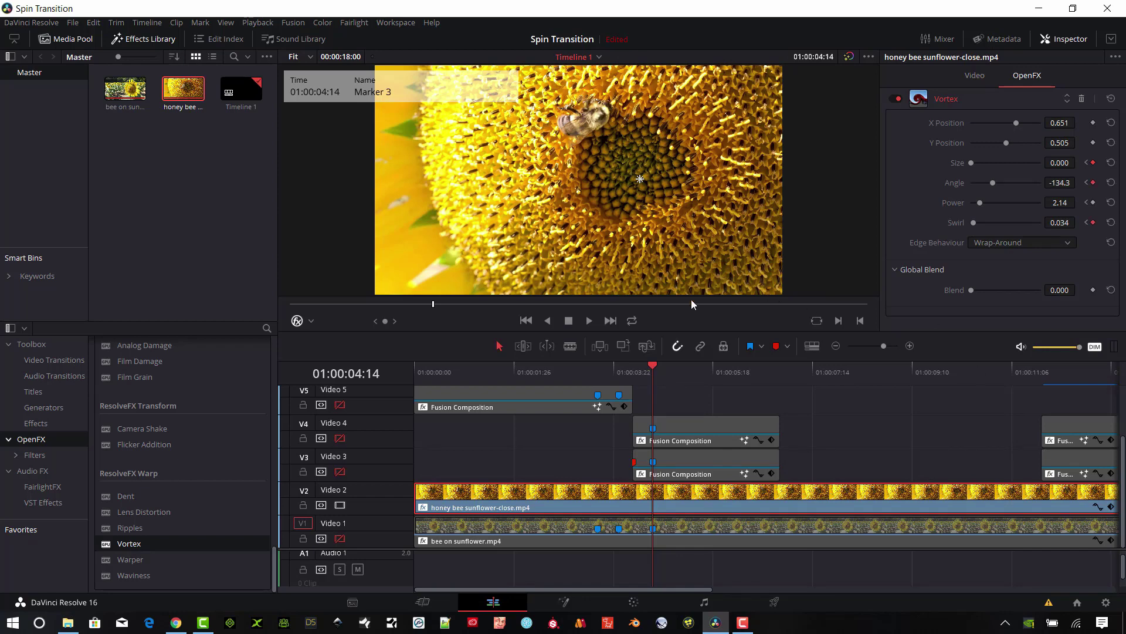
- Apply the Radial Blur effect to the honey bee sunflower-close.mp4 clip on Video 2
{"action": "scroll", "coordinate": [177, 414], "scroll_direction": "up", "scroll_amount": 5}
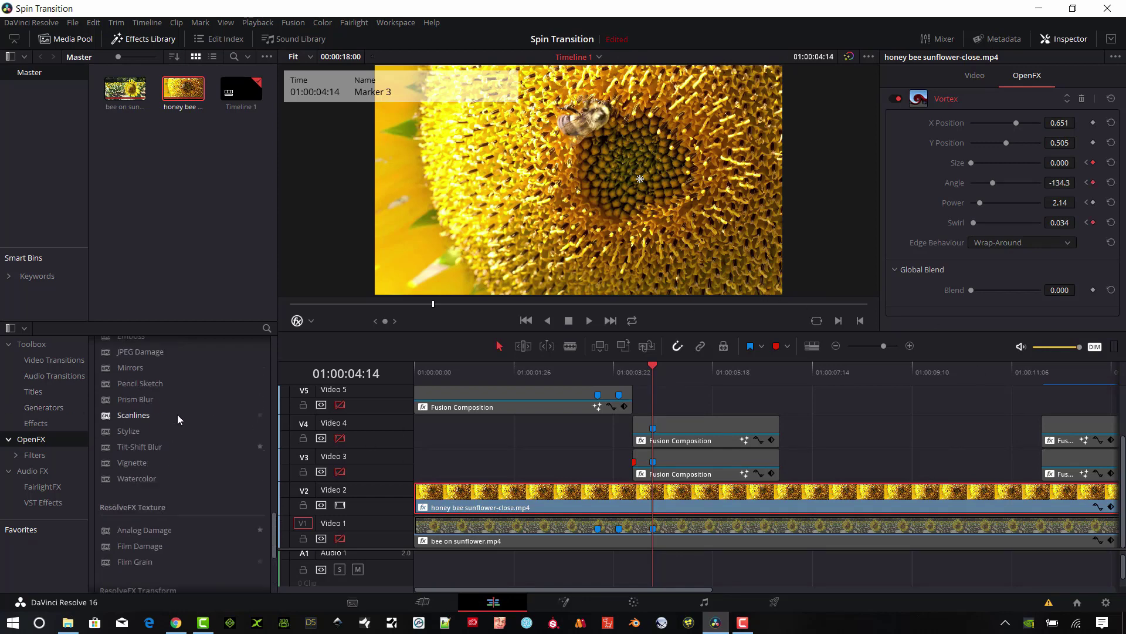
{"action": "left_click_drag", "start_coordinate": [273, 539], "coordinate": [267, 308]}
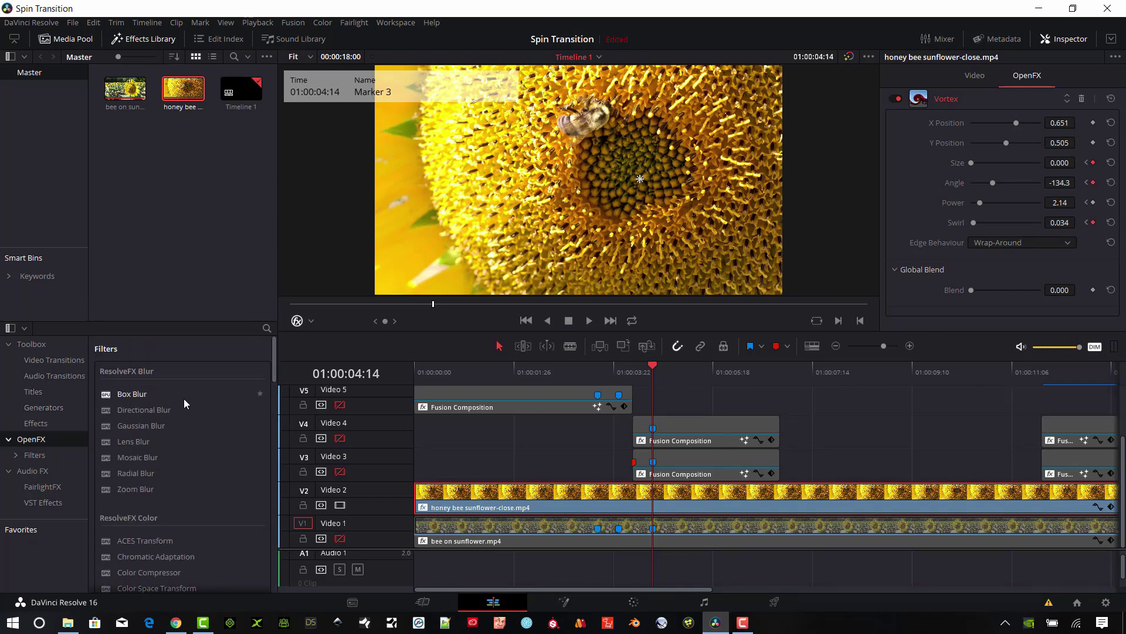
{"action": "mouse_move", "coordinate": [136, 473]}
{"action": "left_mouse_down"}
{"action": "mouse_move", "coordinate": [439, 532]}
{"action": "mouse_move", "coordinate": [499, 534]}
{"action": "mouse_move", "coordinate": [511, 501]}
{"action": "left_mouse_up"}
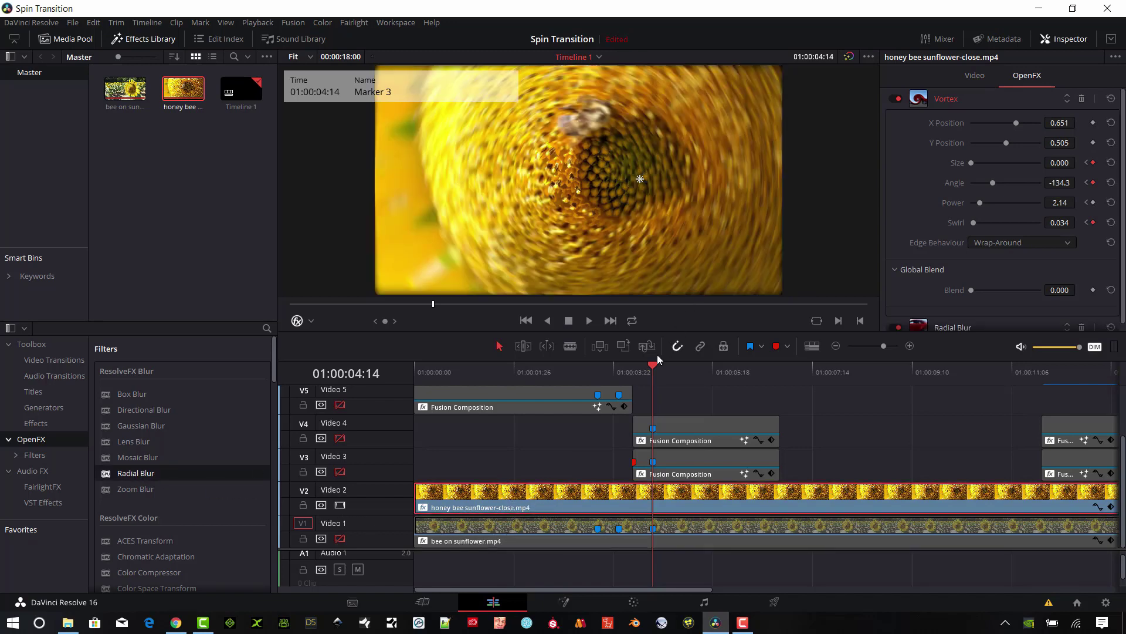
- At Marker 1, set the Radial Blur's border type to Wrap-Around and keyframe its Smooth Strength at 0
{"action": "left_click_drag", "start_coordinate": [655, 364], "coordinate": [597, 381]}
{"action": "double_click", "coordinate": [1036, 101]}
{"action": "left_click", "coordinate": [1022, 204]}
{"action": "left_click", "coordinate": [998, 263]}
{"action": "left_click", "coordinate": [1093, 144]}
{"action": "left_click_drag", "start_coordinate": [998, 145], "coordinate": [969, 144]}
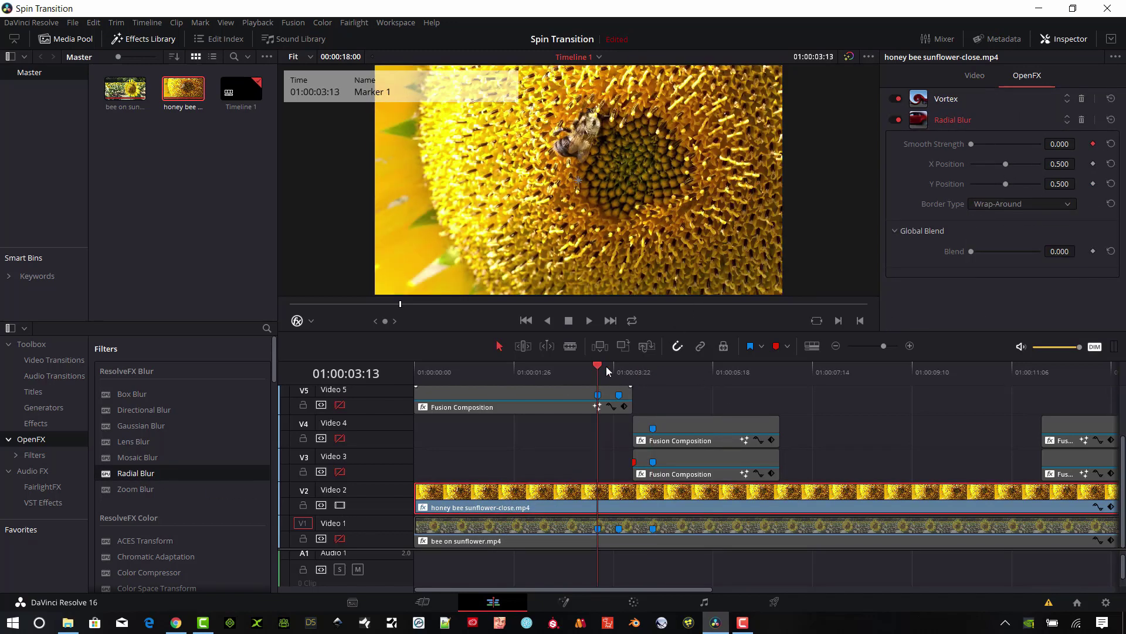
- Keyframe a strong Radial Blur Smooth Strength at Marker 2 and bring it back to 0 towards Marker 3, returning the playhead to Marker 1
{"action": "left_click_drag", "start_coordinate": [598, 366], "coordinate": [619, 369]}
{"action": "left_click_drag", "start_coordinate": [972, 144], "coordinate": [1002, 145]}
{"action": "left_click_drag", "start_coordinate": [619, 366], "coordinate": [640, 370]}
{"action": "left_click_drag", "start_coordinate": [1002, 144], "coordinate": [949, 146]}
{"action": "left_click_drag", "start_coordinate": [634, 368], "coordinate": [598, 364]}
- Re-enable Video 1 and Video 3 through Video 7, and move the playhead to 01:00:02:27
{"action": "left_click", "coordinate": [340, 539]}
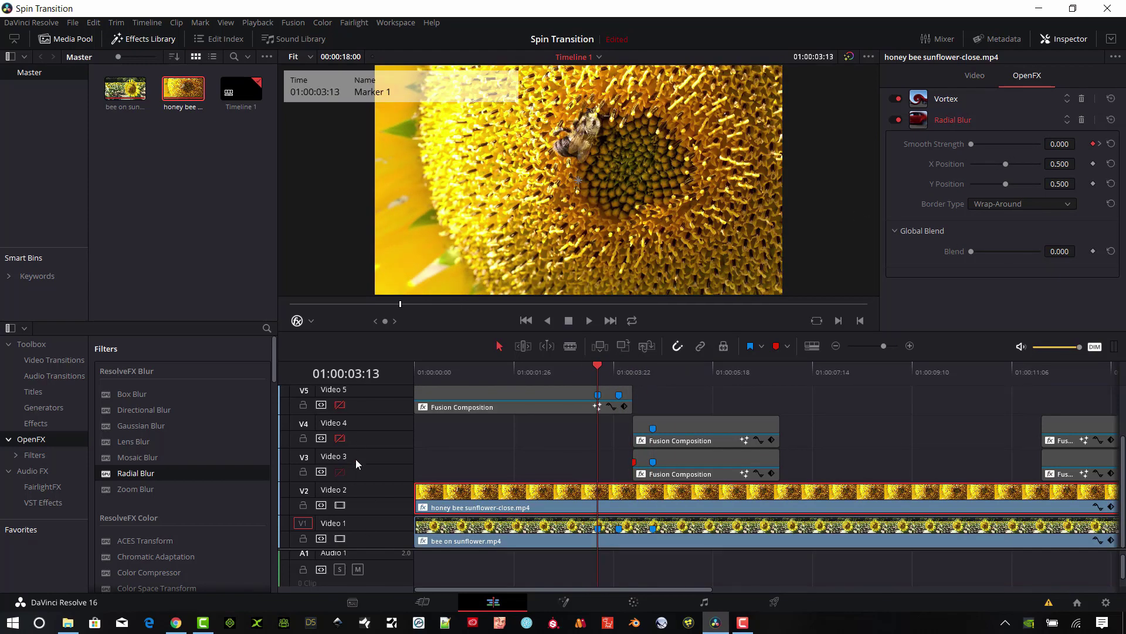
{"action": "left_click", "coordinate": [340, 438]}
{"action": "scroll", "coordinate": [352, 410], "scroll_direction": "up", "scroll_amount": 2}
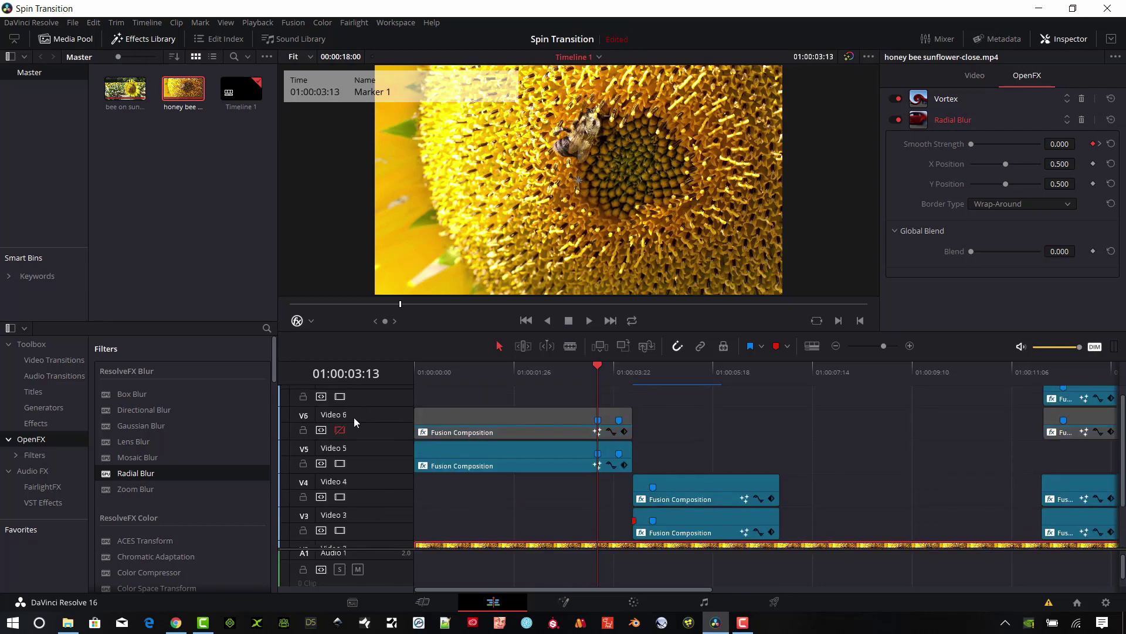
{"action": "mouse_move", "coordinate": [598, 368]}
{"action": "left_mouse_down"}
{"action": "mouse_move", "coordinate": [563, 372]}
{"action": "mouse_move", "coordinate": [617, 383]}
{"action": "mouse_move", "coordinate": [569, 382]}
{"action": "left_mouse_up"}
{"action": "scroll", "coordinate": [597, 490], "scroll_direction": "down", "scroll_amount": 2}
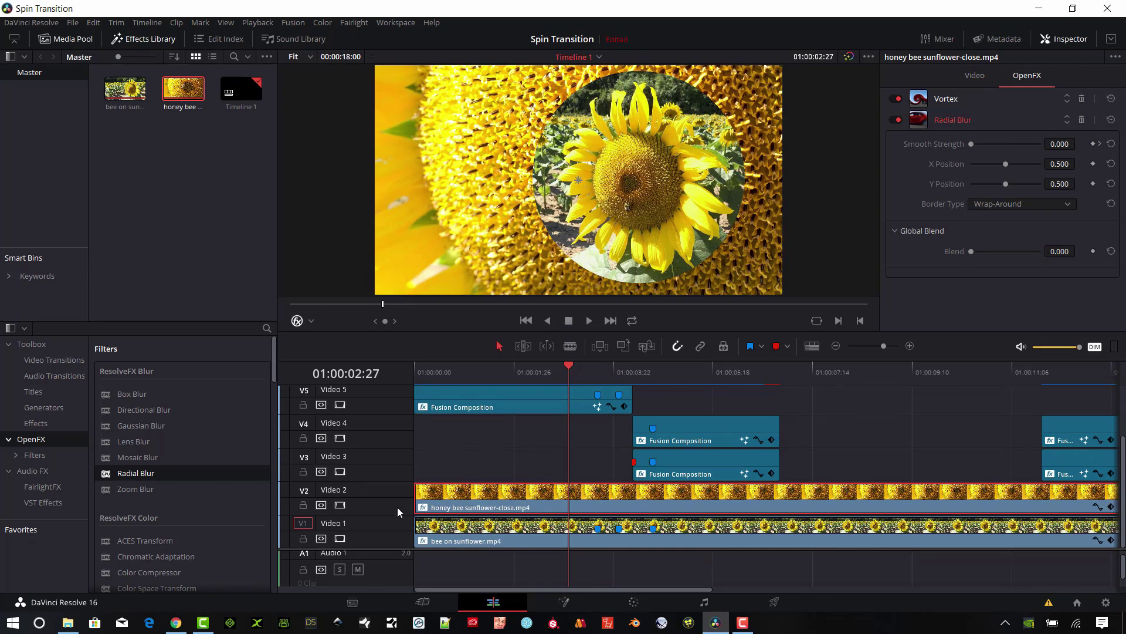
{"action": "left_click", "coordinate": [462, 453]}
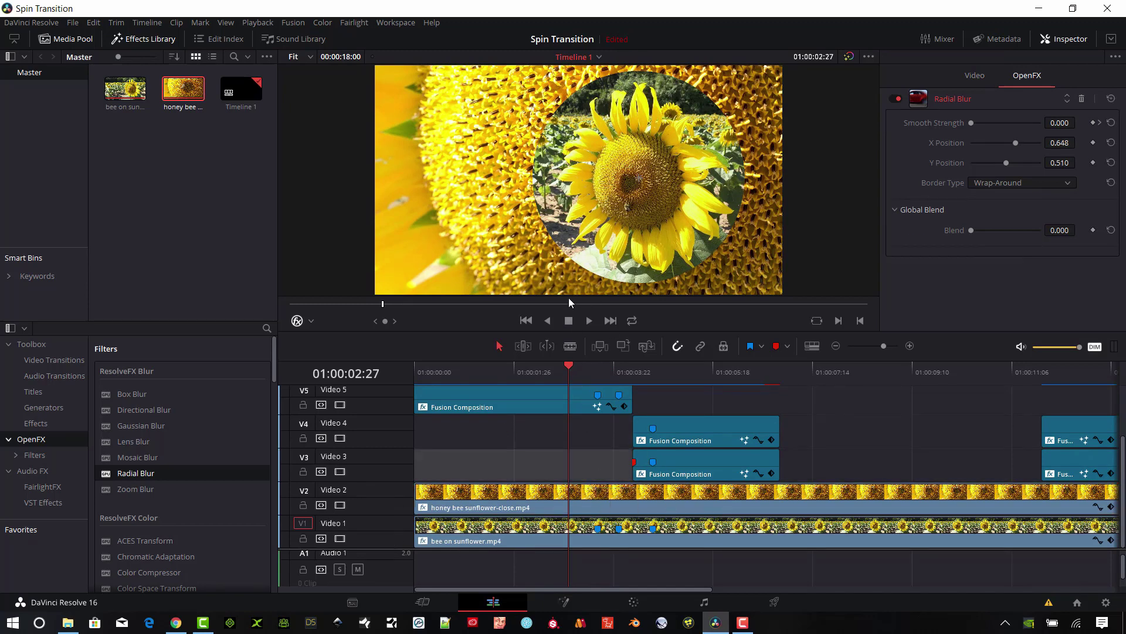
- Split the honey bee clip on Video 2 at 01:00:04:03 and move its first half past the end of the other clips
{"action": "left_click", "coordinate": [570, 346]}
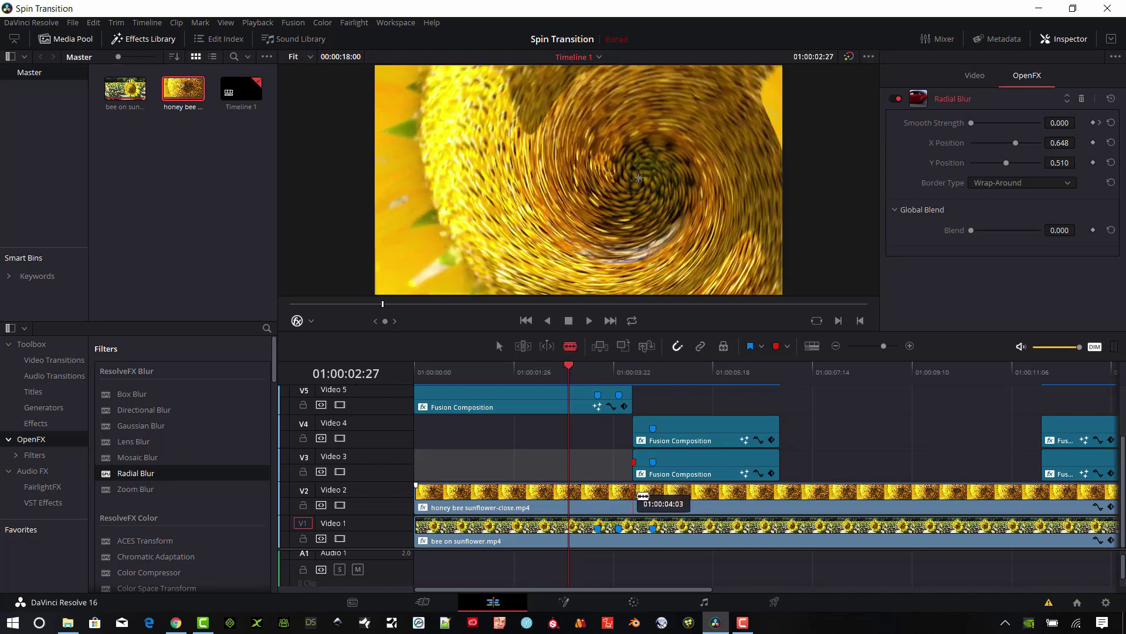
{"action": "left_click", "coordinate": [639, 493]}
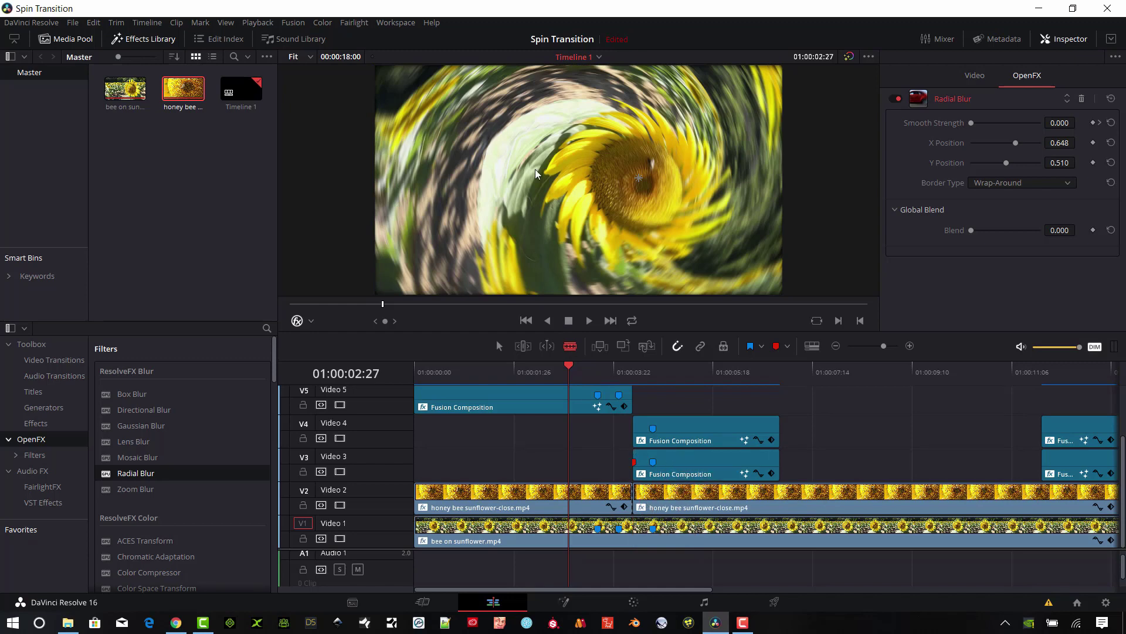
{"action": "left_click", "coordinate": [501, 346]}
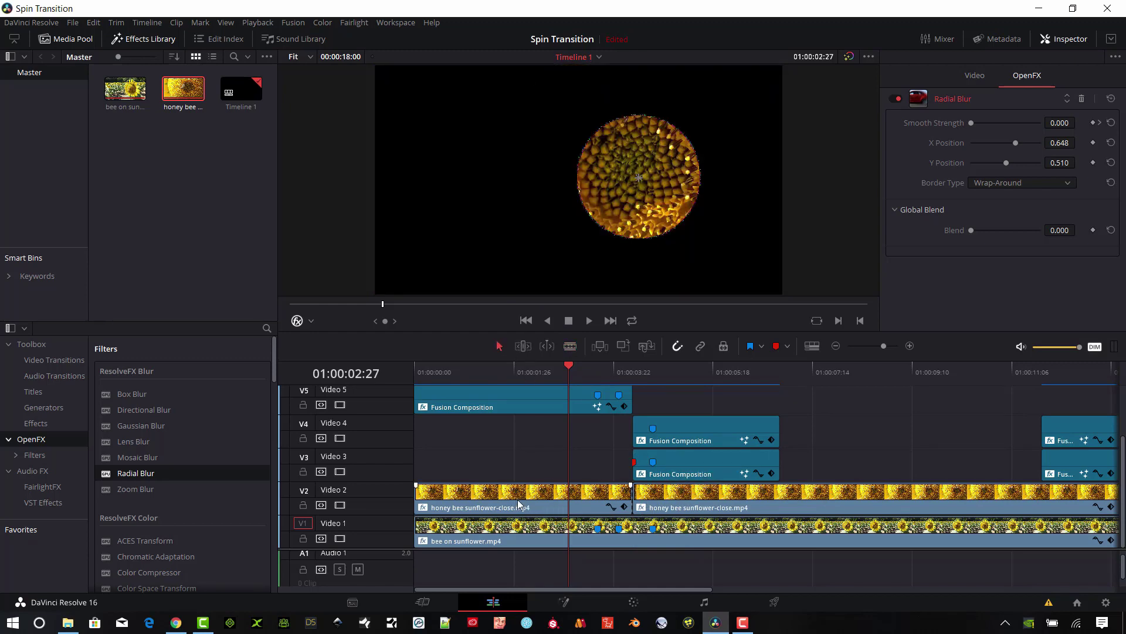
{"action": "left_click_drag", "start_coordinate": [531, 496], "coordinate": [929, 491]}
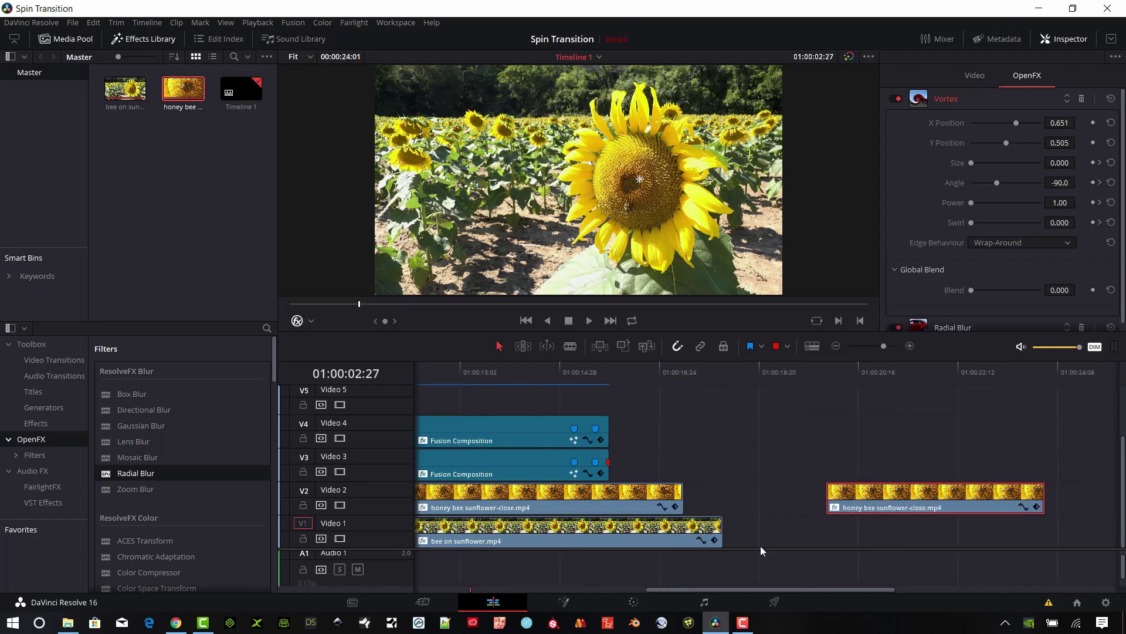
{"action": "left_click_drag", "start_coordinate": [734, 590], "coordinate": [378, 568]}
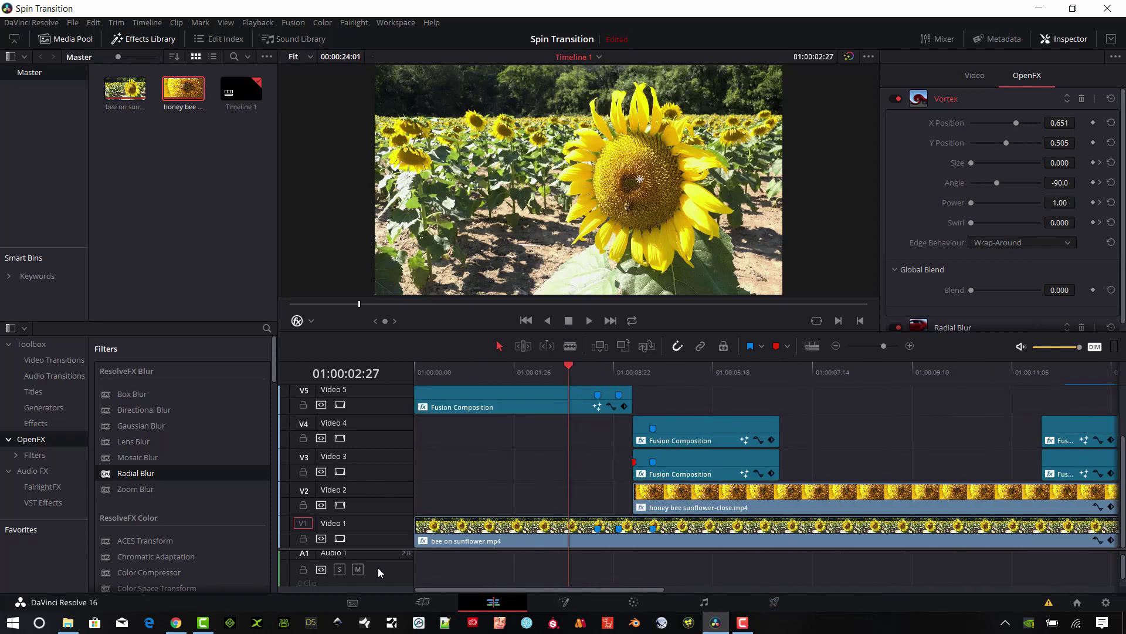
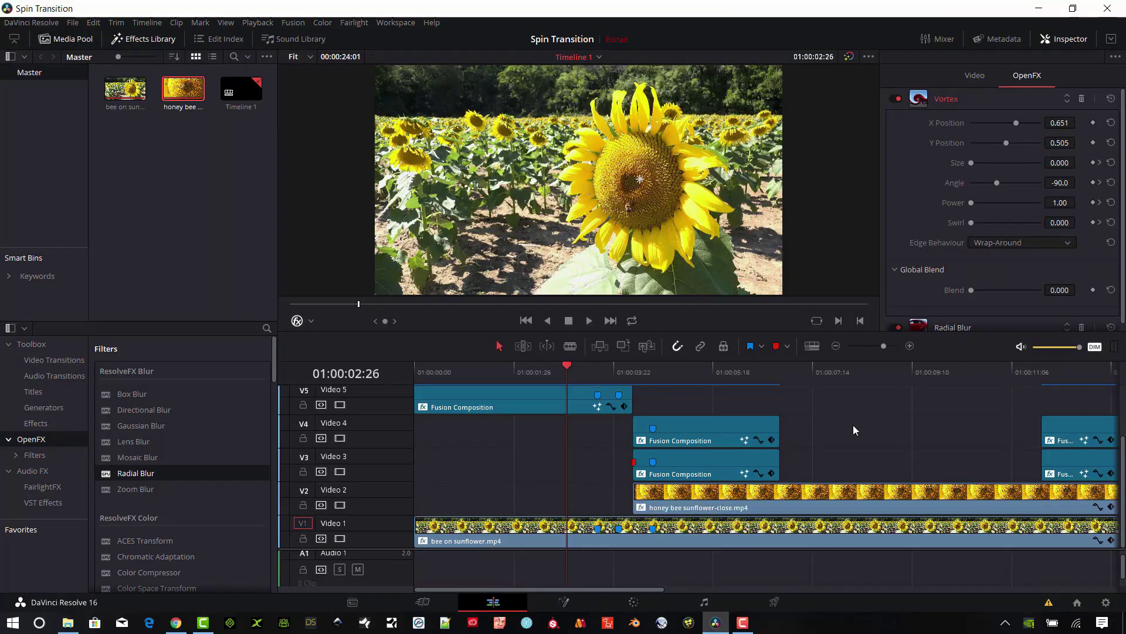
- Place bee on sunflower.mp4 on Video 1 and honey bee sunflower-close.mp4 on Video 2, both starting at 01:00:24:06 in the empty timeline area
{"action": "left_click_drag", "start_coordinate": [601, 505], "coordinate": [545, 506]}
{"action": "left_click", "coordinate": [673, 372]}
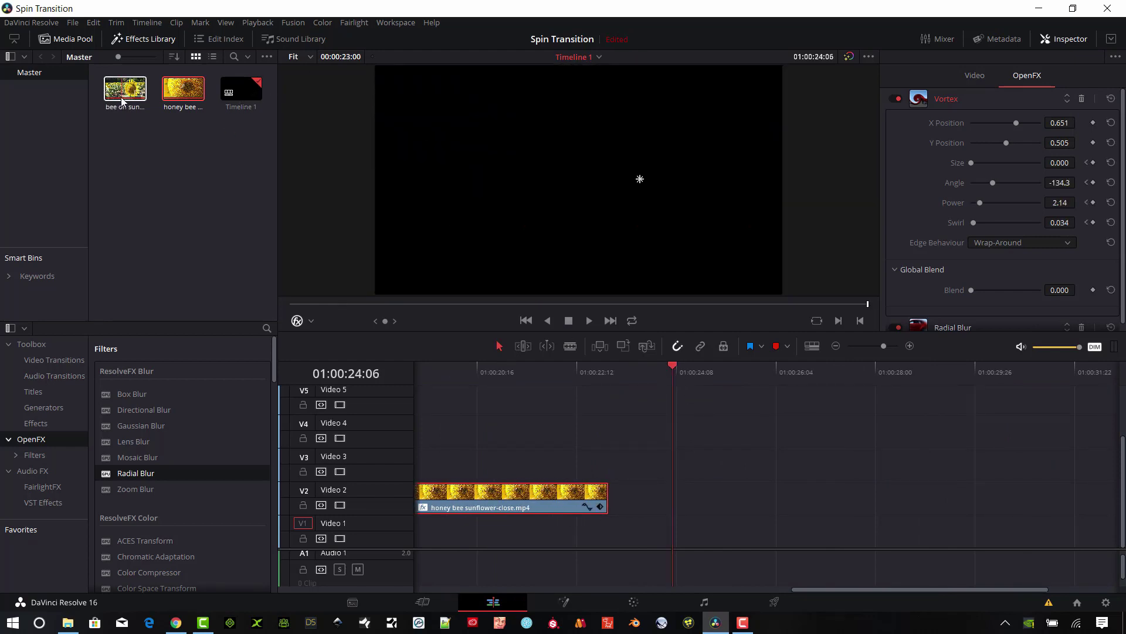
{"action": "left_click_drag", "start_coordinate": [122, 101], "coordinate": [672, 537]}
{"action": "left_click_drag", "start_coordinate": [181, 101], "coordinate": [676, 508]}
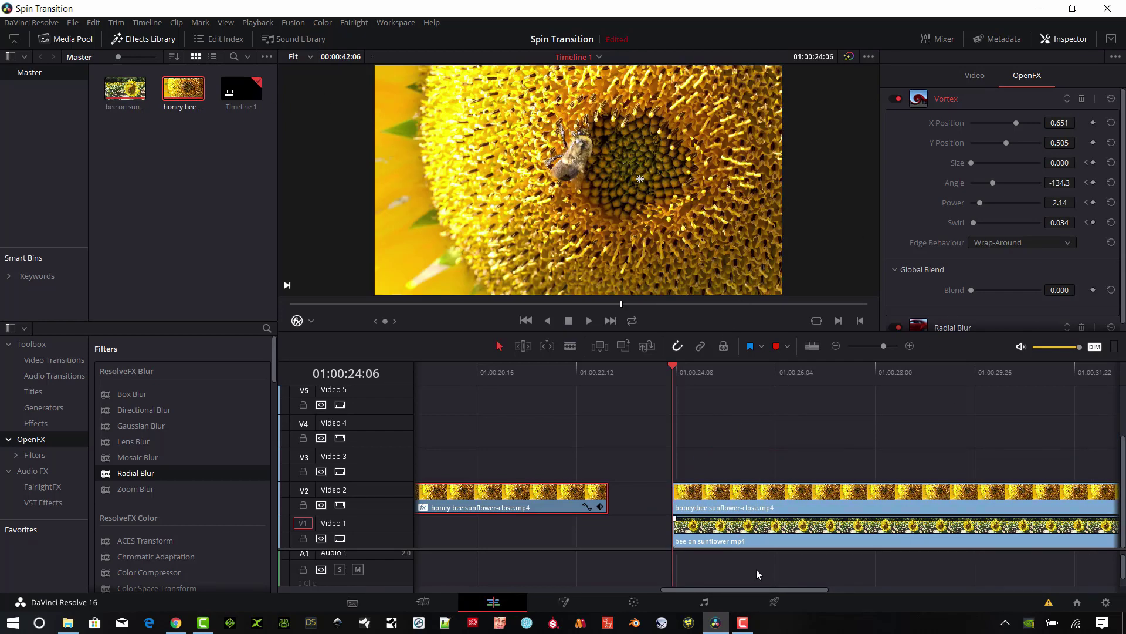
- Disable Video 2 and split the newly placed honey bee clip on it at 01:00:29:13
{"action": "left_click_drag", "start_coordinate": [745, 589], "coordinate": [776, 591]}
{"action": "left_click", "coordinate": [950, 376]}
{"action": "left_click", "coordinate": [570, 346]}
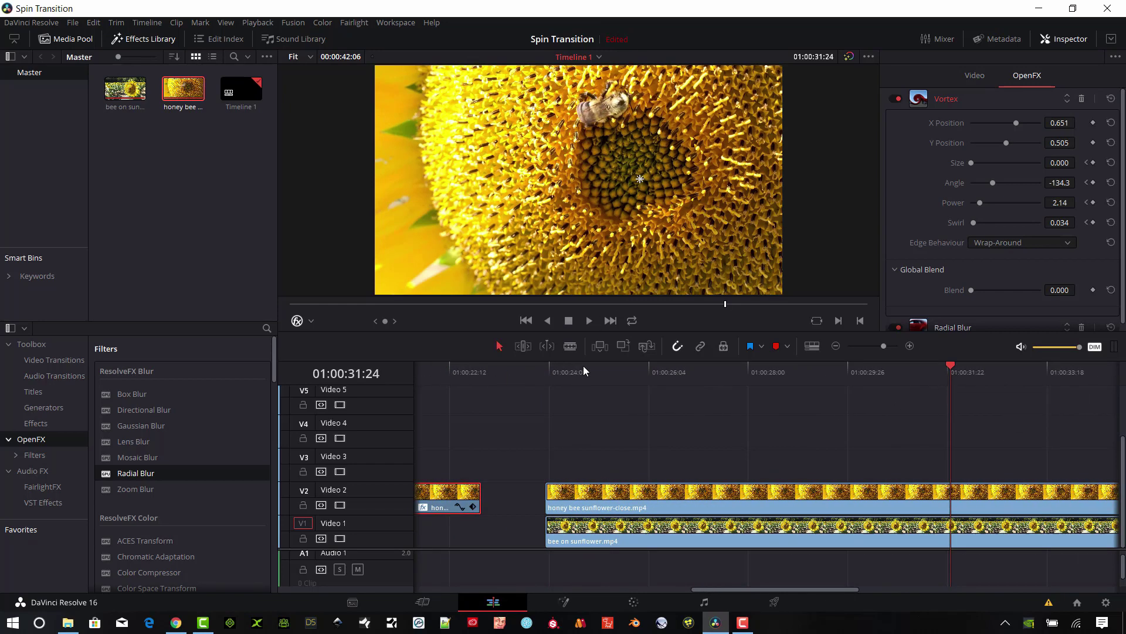
{"action": "left_click_drag", "start_coordinate": [725, 378], "coordinate": [825, 381]}
{"action": "left_click", "coordinate": [339, 504]}
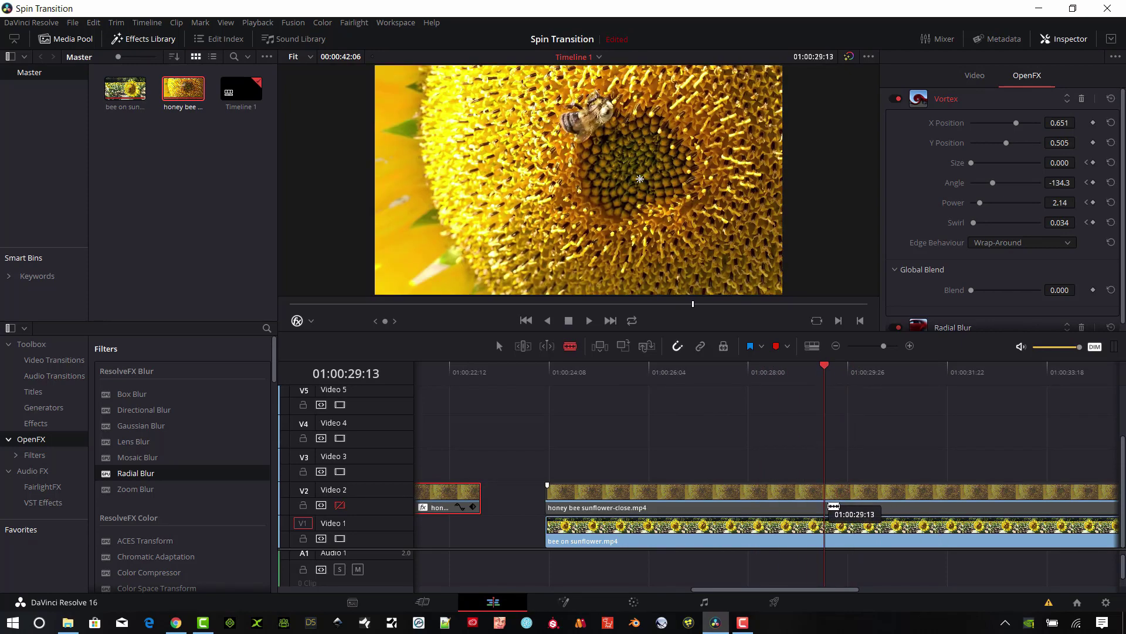
{"action": "left_click", "coordinate": [826, 508]}
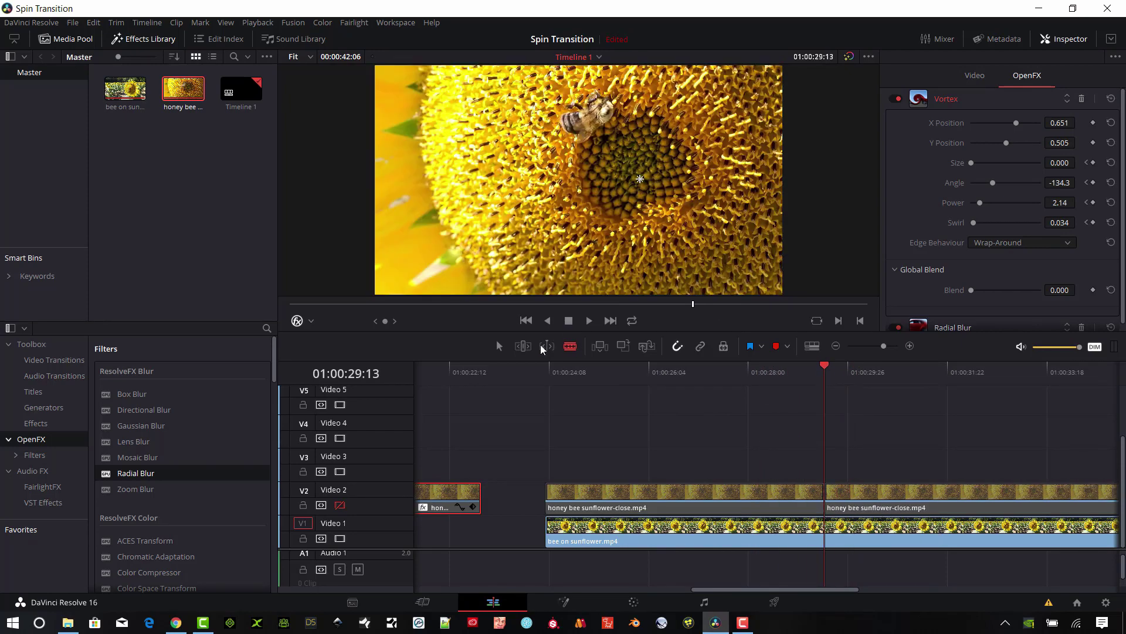
- Delete the part of the new Video 2 clip before the cut, re-enable Video 2, and move the playhead to 01:00:28:27
{"action": "left_click", "coordinate": [723, 502]}
{"action": "key", "text": "BackSpace"}
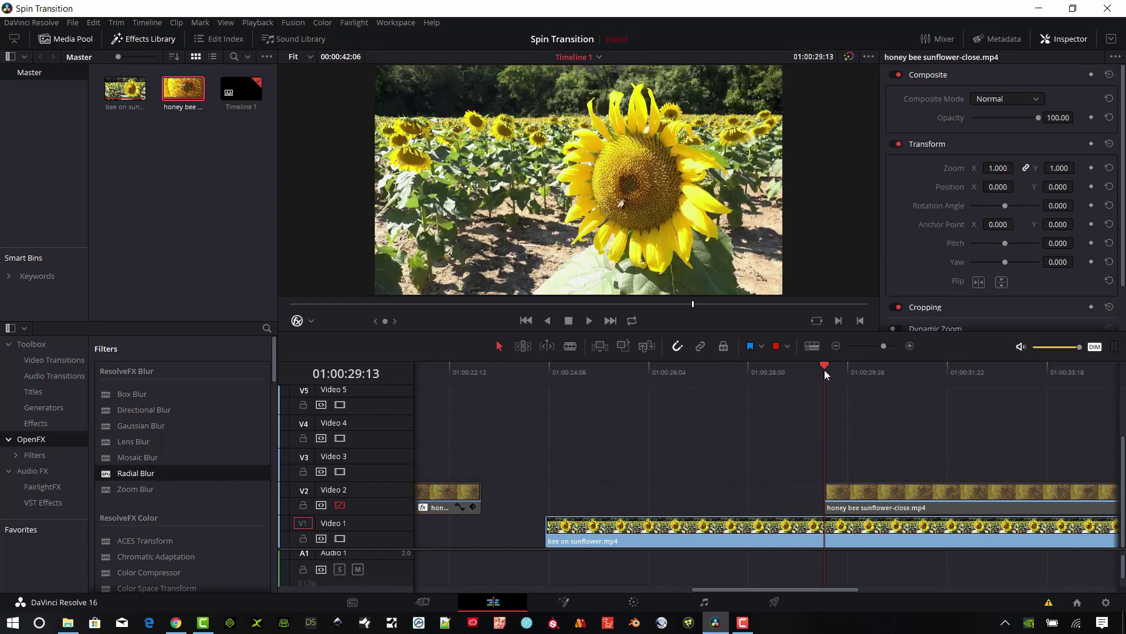
{"action": "left_click_drag", "start_coordinate": [825, 370], "coordinate": [796, 413]}
{"action": "key", "text": "d"}
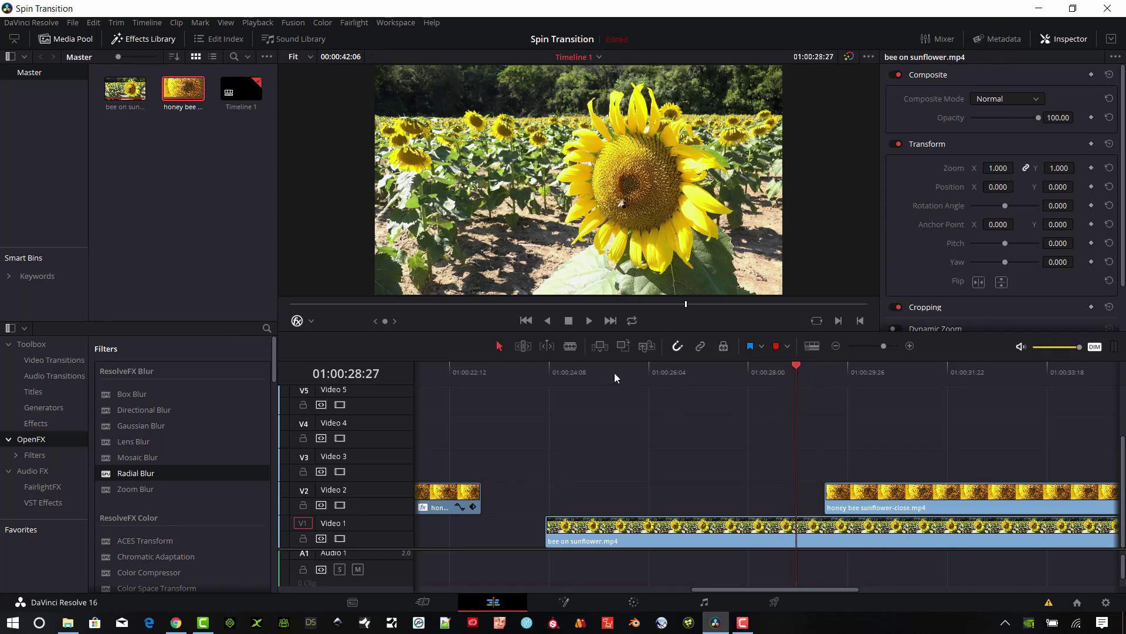
- Try to split bee on sunflower.mp4 on Video 1 at 01:00:29:13, in line with the start of the Video 2 clip
{"action": "left_click", "coordinate": [570, 346]}
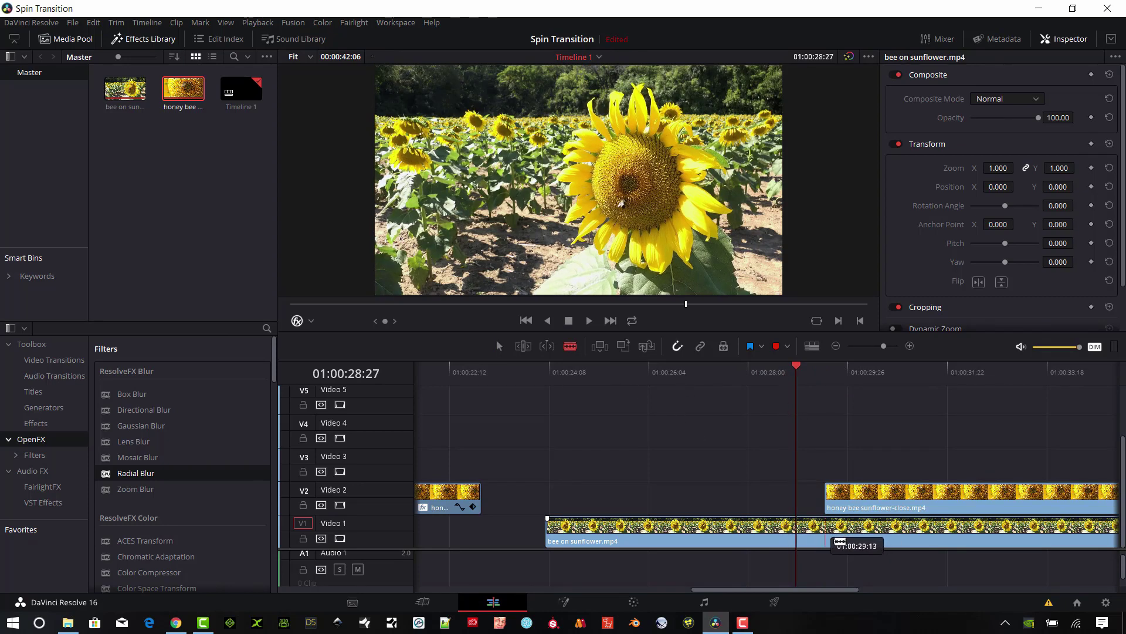
{"action": "key", "text": "space"}
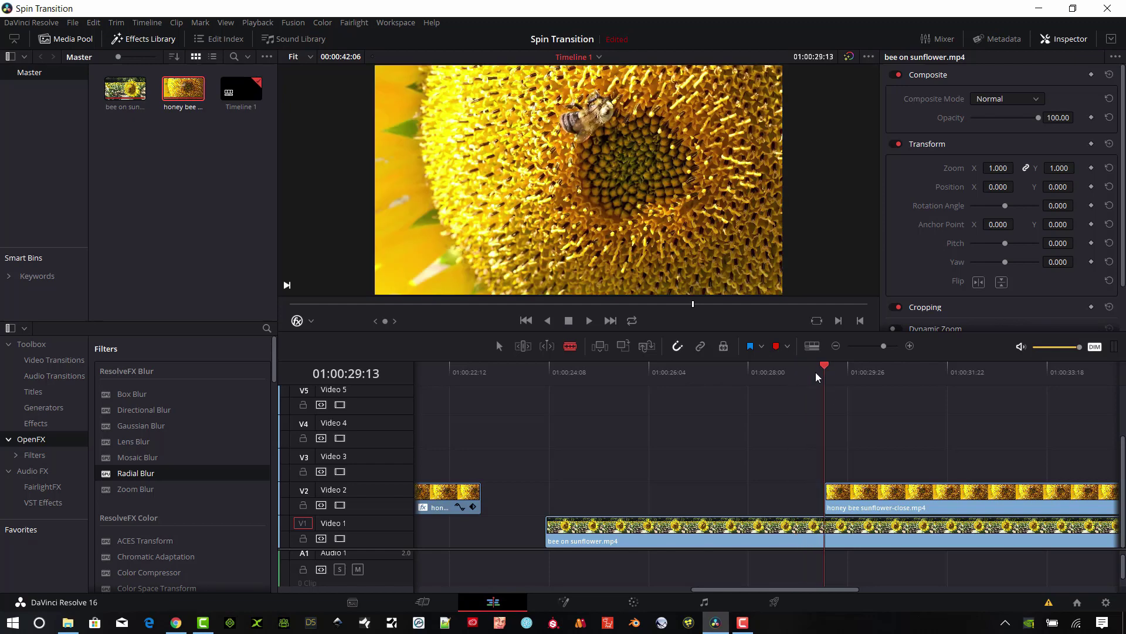
{"action": "left_click", "coordinate": [828, 531]}
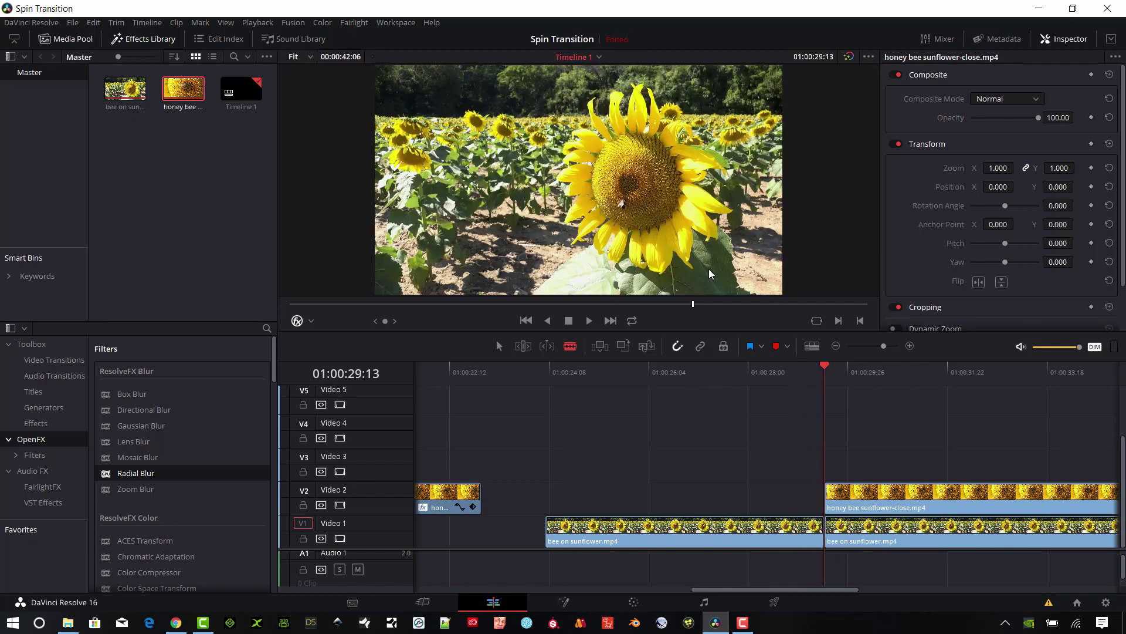
{"action": "key", "text": "ctrl+z"}
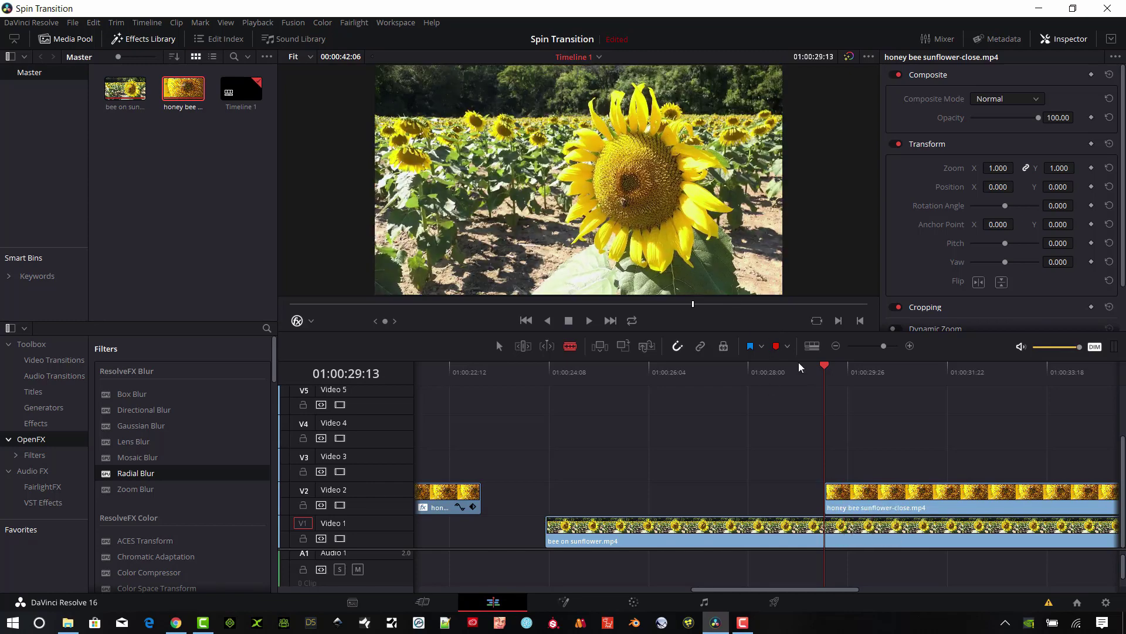
- Move honey bee sunflower-close.mp4 up to Video 4 and place a Fusion Composition on Video 2 at the start of the bee clip
{"action": "left_click_drag", "start_coordinate": [825, 389], "coordinate": [761, 433]}
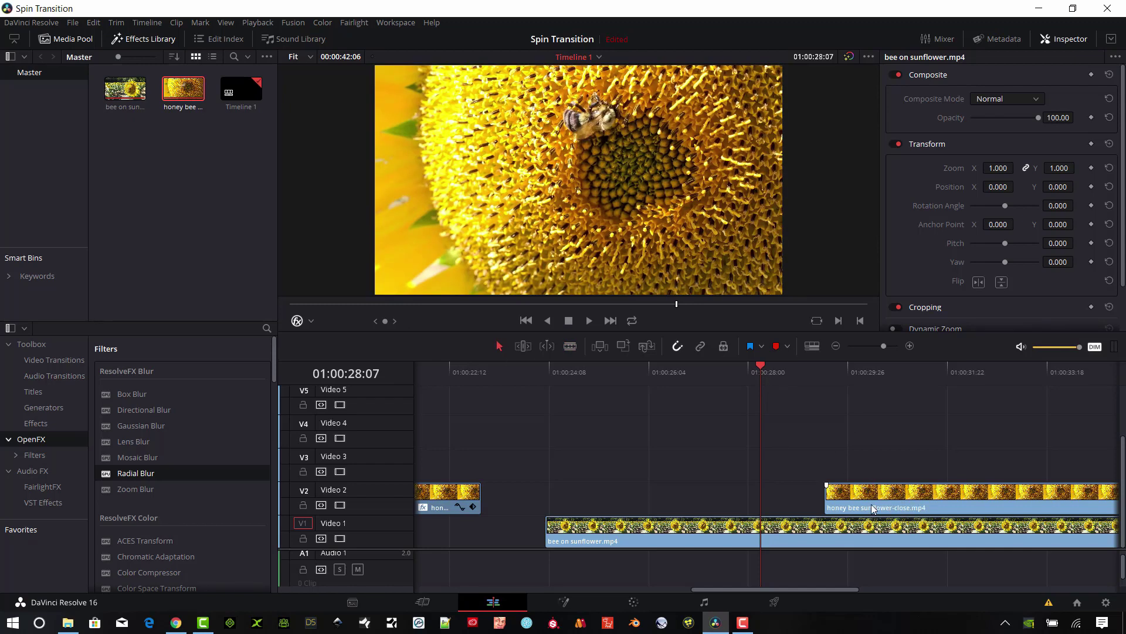
{"action": "left_click_drag", "start_coordinate": [874, 508], "coordinate": [865, 435]}
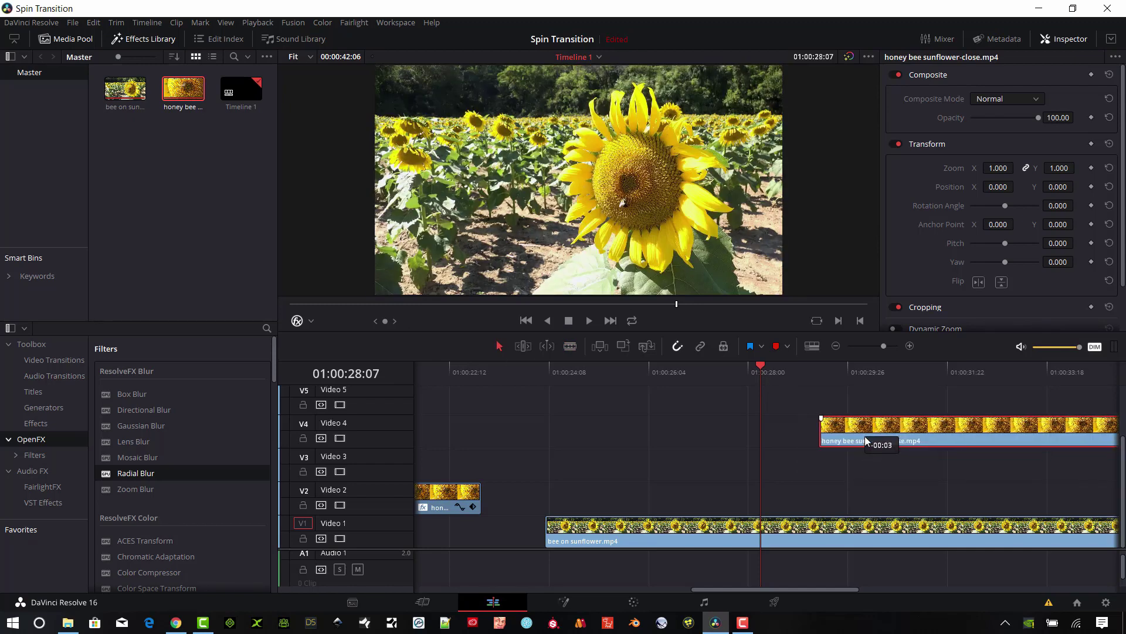
{"action": "left_click", "coordinate": [704, 526]}
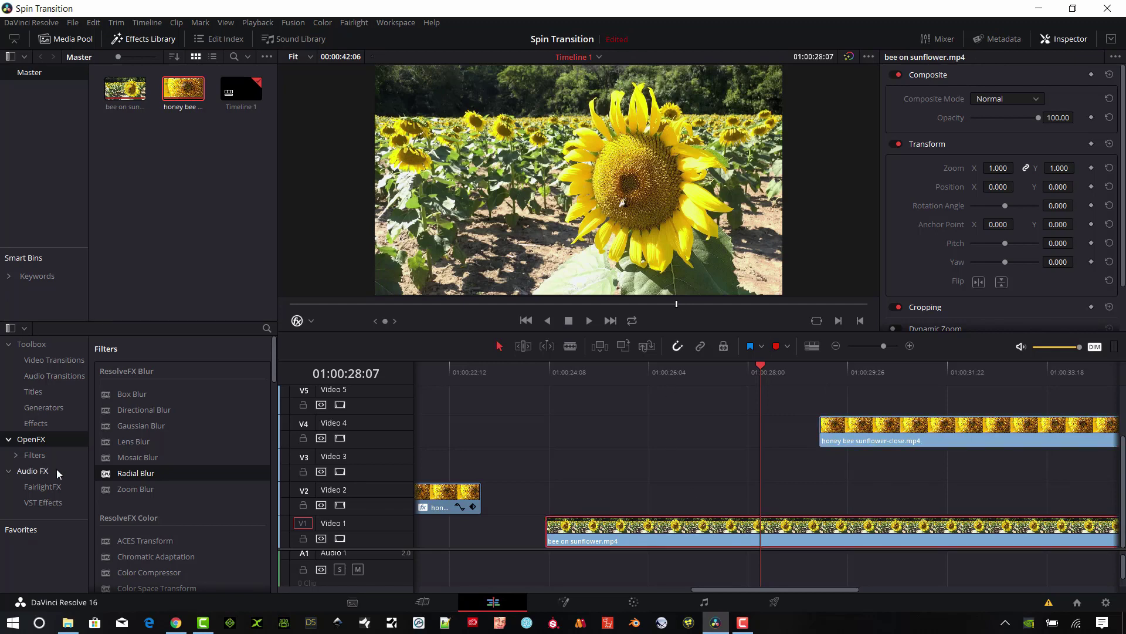
{"action": "left_click", "coordinate": [56, 424]}
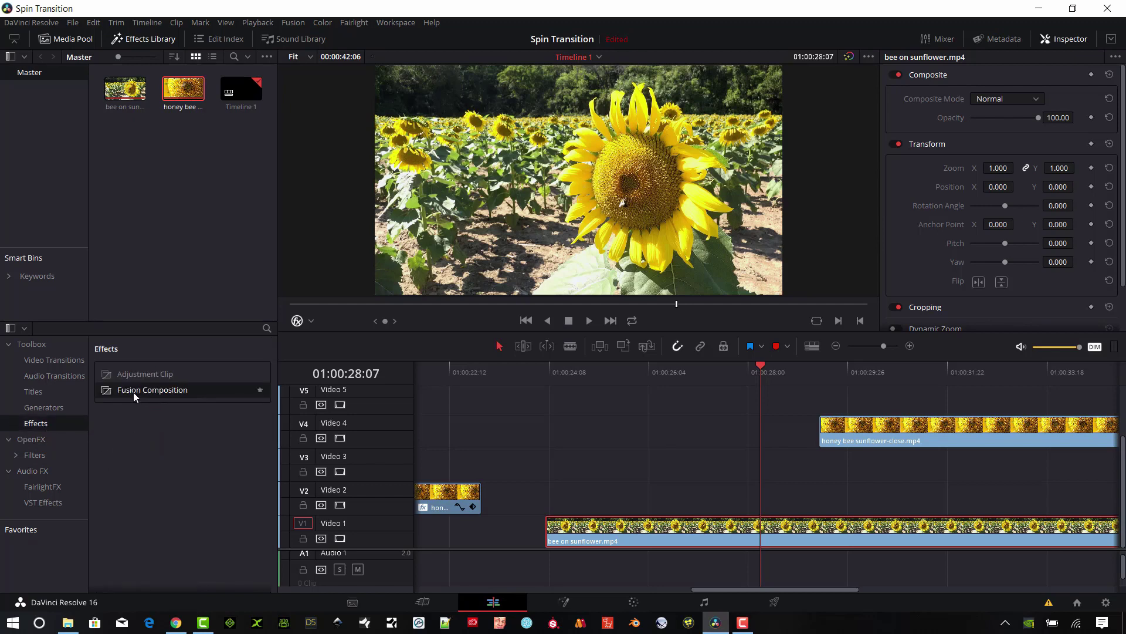
{"action": "left_click_drag", "start_coordinate": [133, 392], "coordinate": [620, 502]}
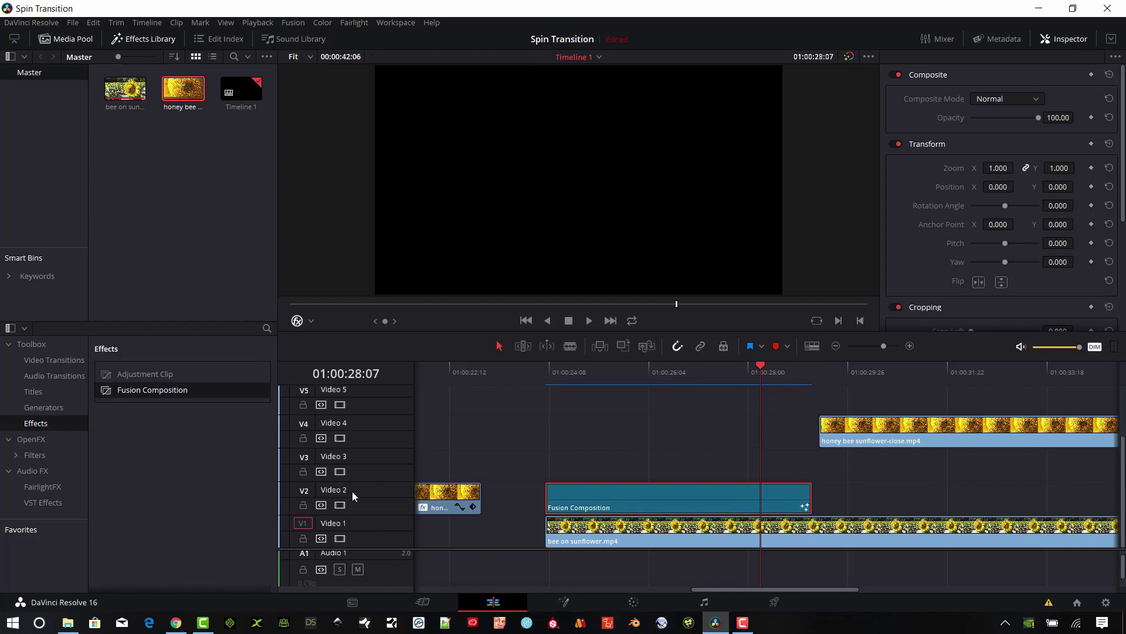
- Disable Video 1, Video 3, Video 4 and Video 5, leaving Video 2 enabled
{"action": "left_click", "coordinate": [340, 538]}
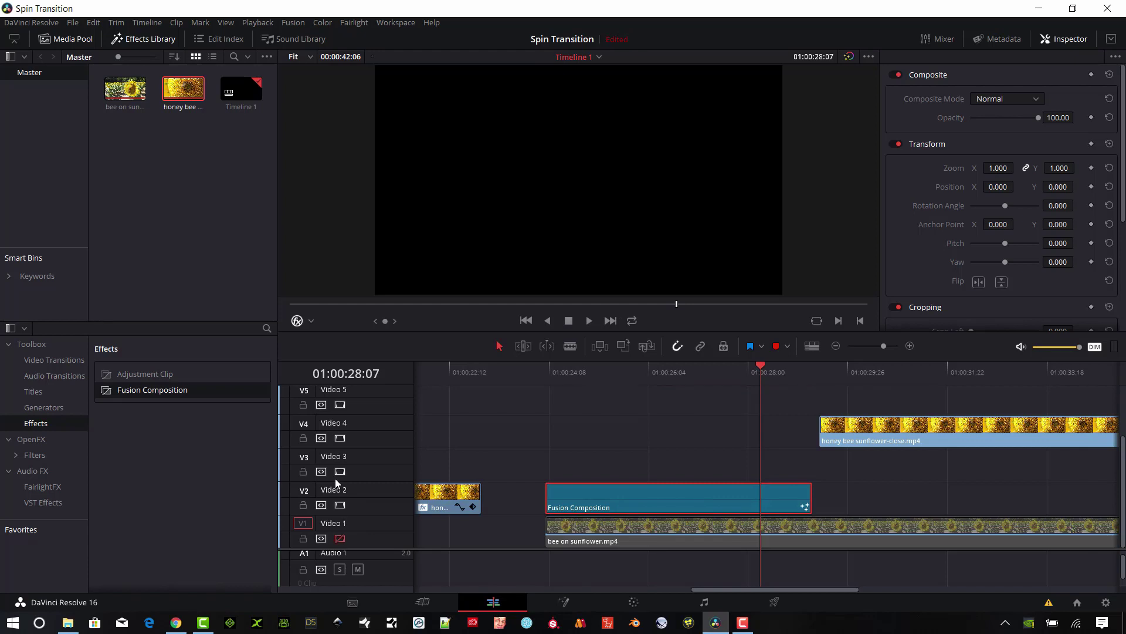
{"action": "left_click", "coordinate": [341, 438]}
{"action": "left_click", "coordinate": [341, 405]}
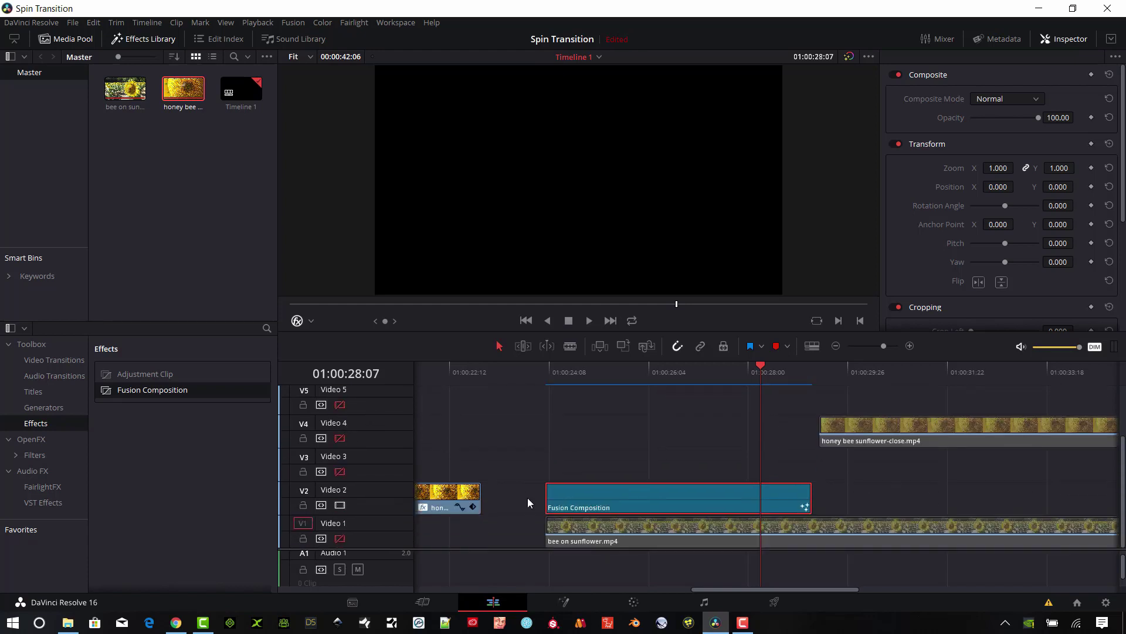
- On the Fusion page, add an Ellipse mask and bee on sunflower.mp4 as nodes, and connect the ellipse to the clip
{"action": "left_click", "coordinate": [563, 602]}
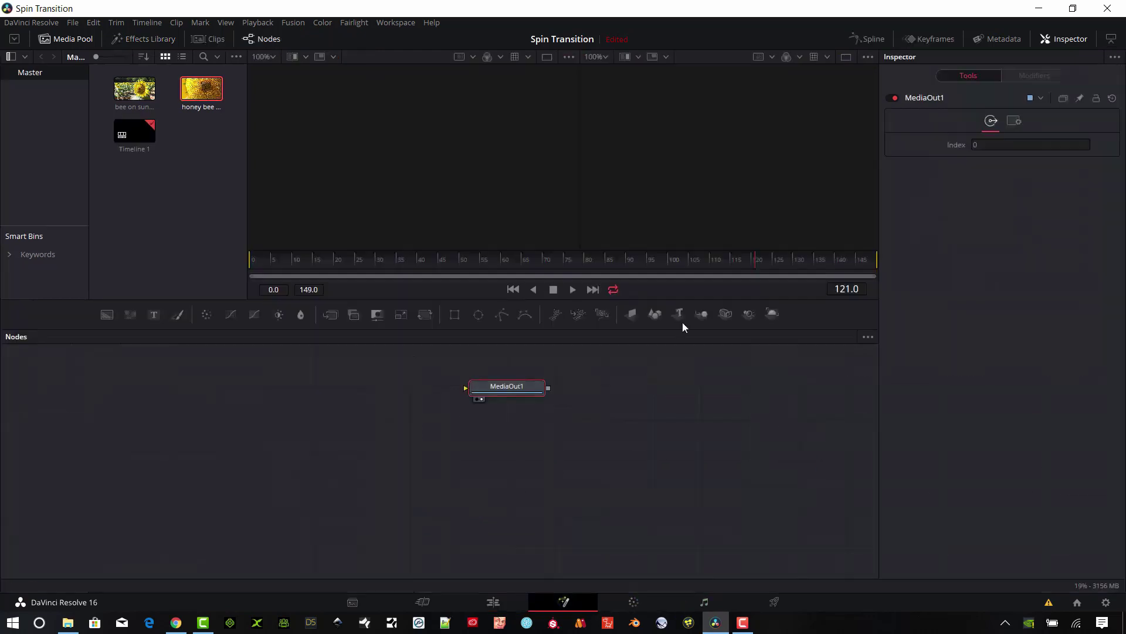
{"action": "left_click_drag", "start_coordinate": [479, 315], "coordinate": [222, 432]}
{"action": "left_click_drag", "start_coordinate": [140, 90], "coordinate": [338, 434]}
{"action": "left_click_drag", "start_coordinate": [251, 420], "coordinate": [324, 422]}
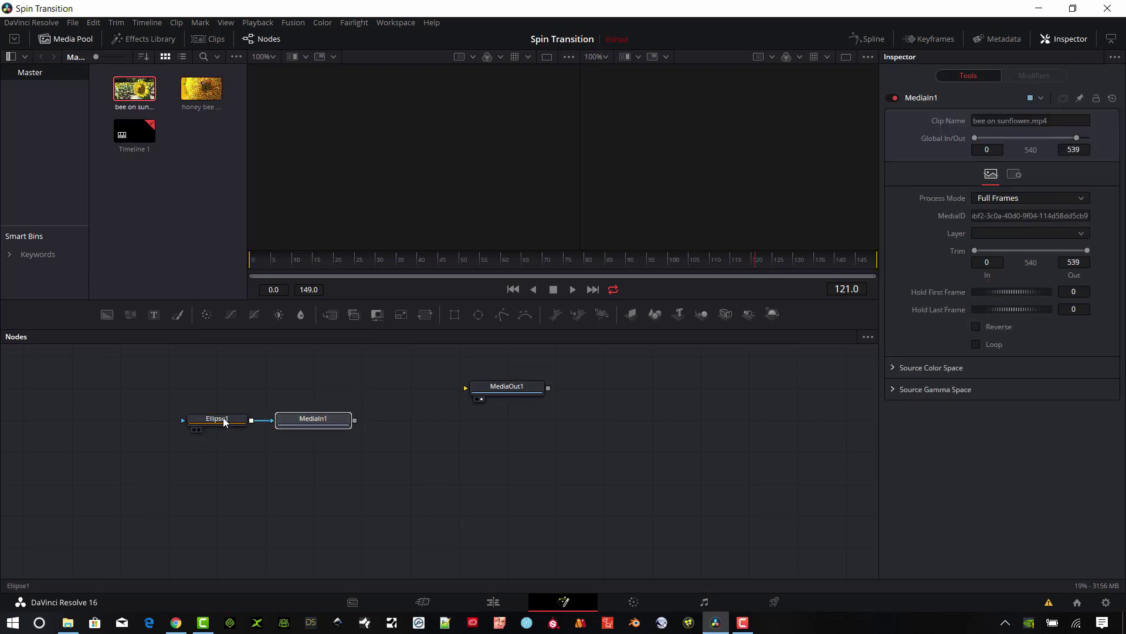
- Preview both nodes, set the ellipse's Border Width to 0.0501, and connect the masked bee clip to MediaOut1
{"action": "left_click_drag", "start_coordinate": [224, 421], "coordinate": [375, 187]}
{"action": "left_click_drag", "start_coordinate": [311, 417], "coordinate": [831, 97]}
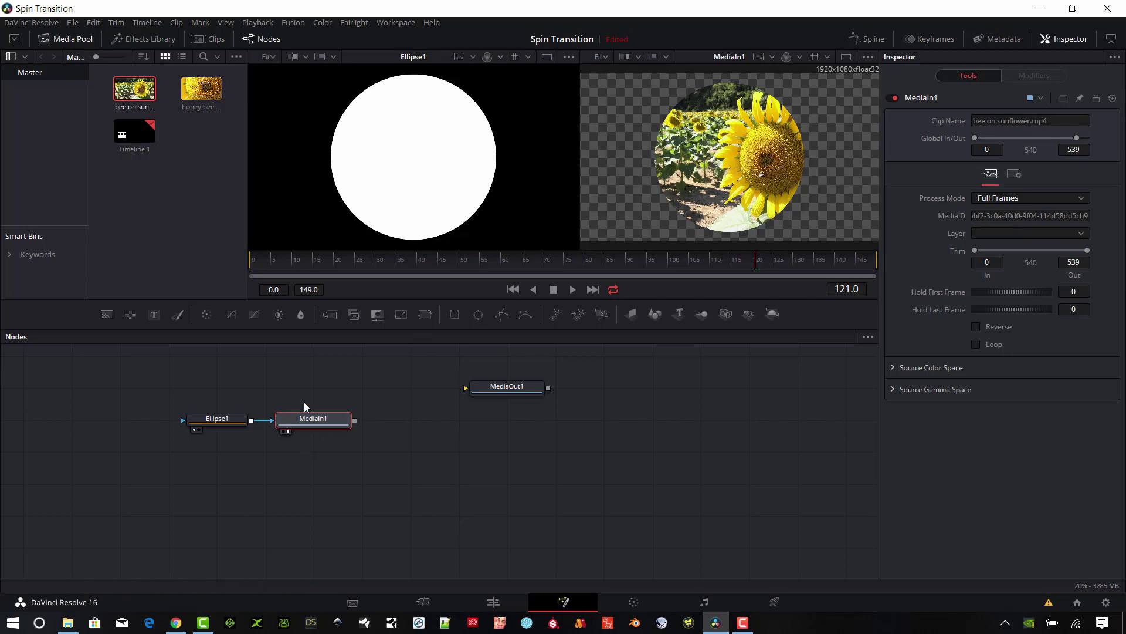
{"action": "left_click", "coordinate": [218, 419]}
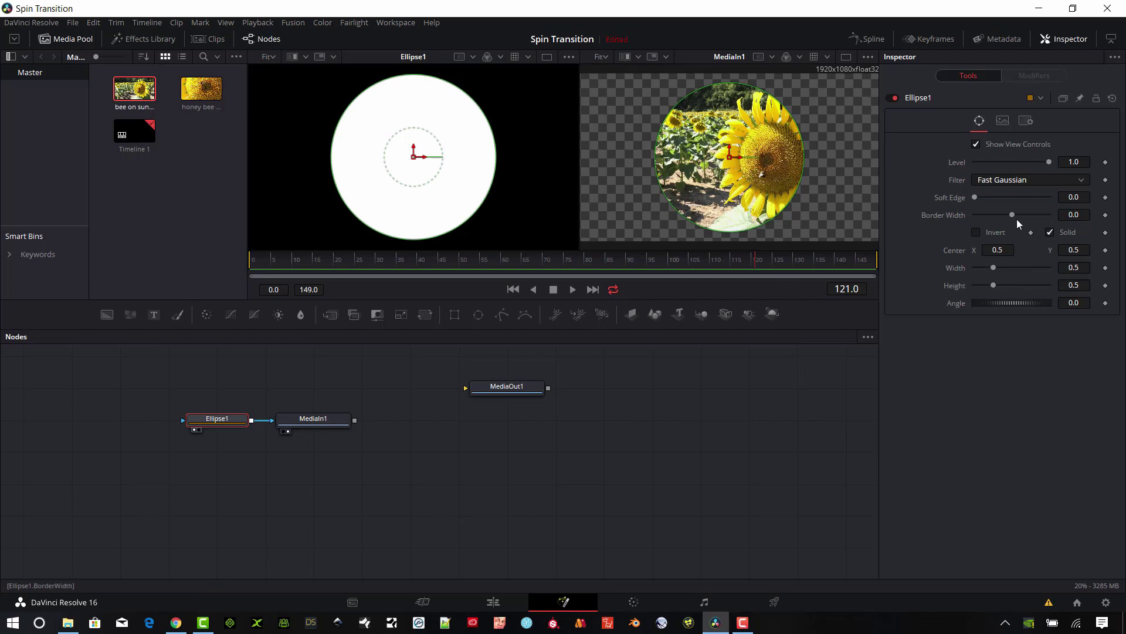
{"action": "left_click_drag", "start_coordinate": [1015, 213], "coordinate": [1017, 214]}
{"action": "key", "text": "ctrl+z"}
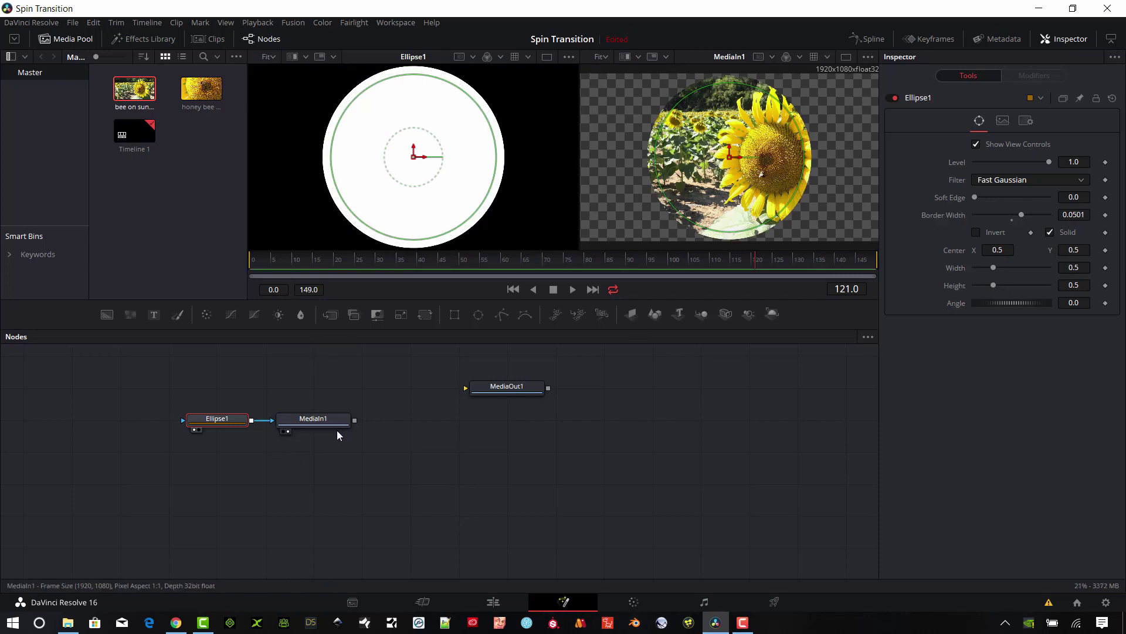
{"action": "left_click_drag", "start_coordinate": [354, 420], "coordinate": [507, 390]}
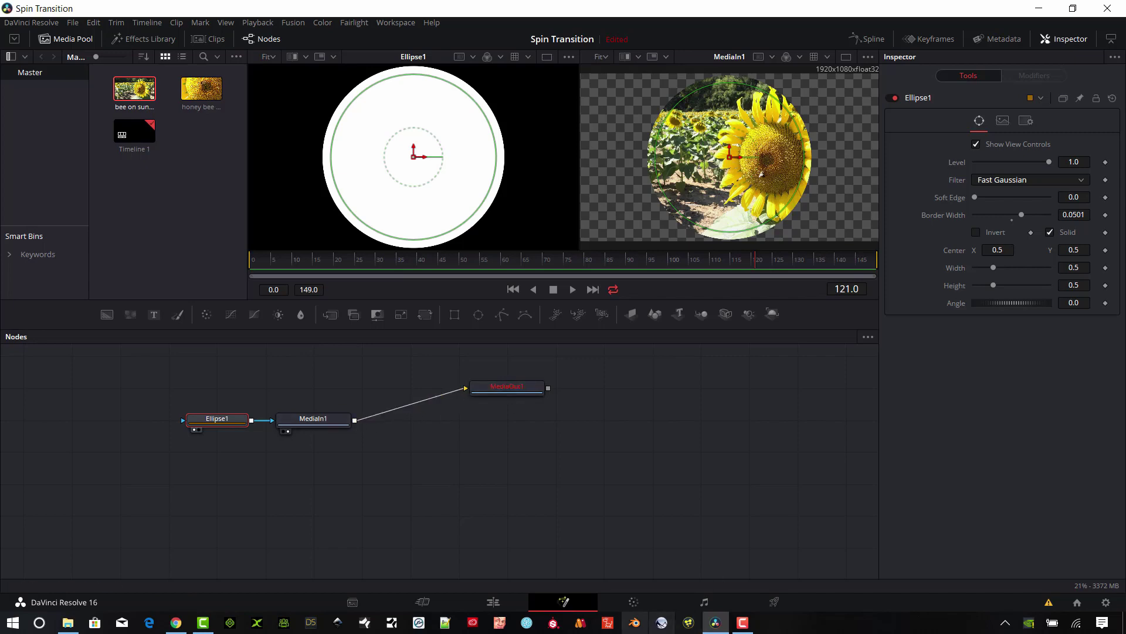
- Return to the Edit page, re-enable Video 1, and add a cyan marker to the Fusion Composition at 01:00:28:12
{"action": "left_click", "coordinate": [493, 601]}
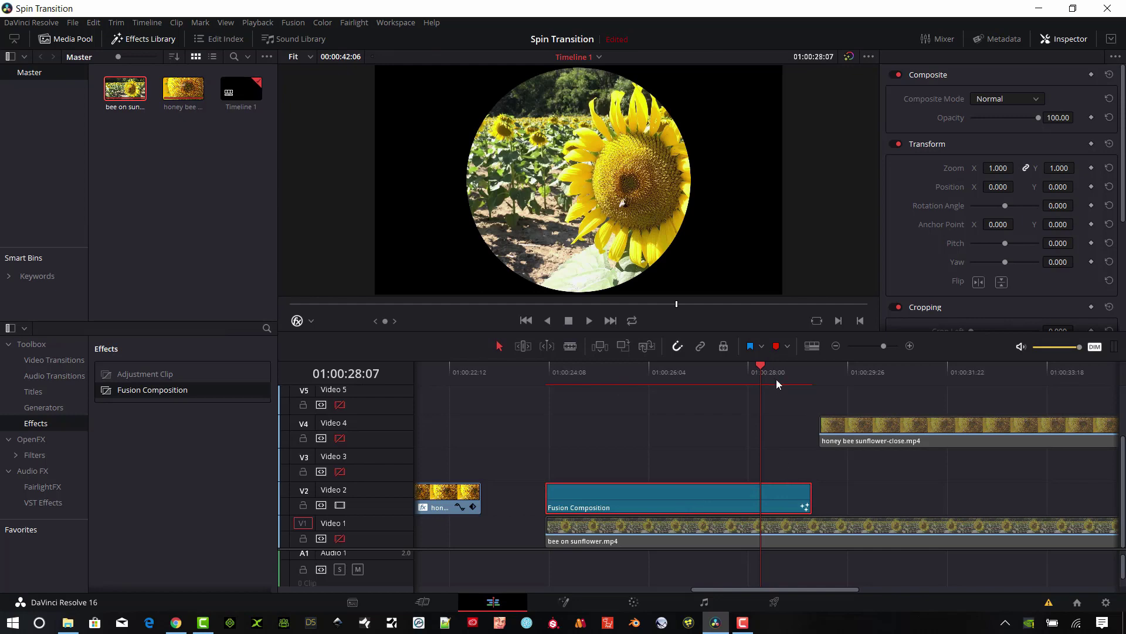
{"action": "left_click_drag", "start_coordinate": [758, 368], "coordinate": [734, 414]}
{"action": "left_click", "coordinate": [340, 539]}
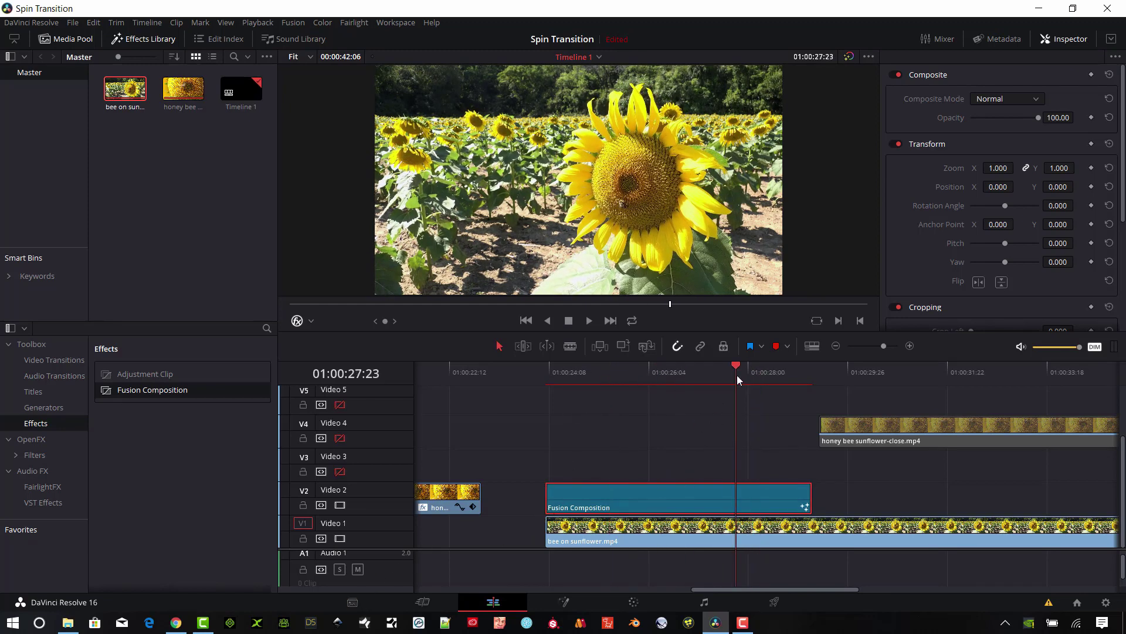
{"action": "left_click_drag", "start_coordinate": [738, 379], "coordinate": [770, 403]}
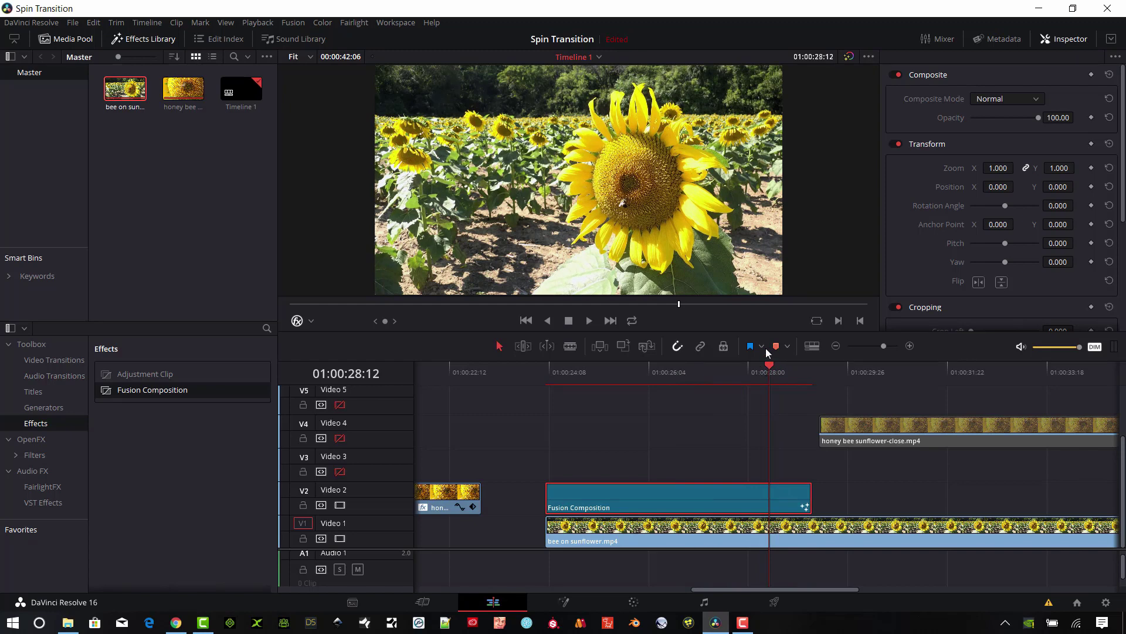
{"action": "left_click", "coordinate": [790, 345]}
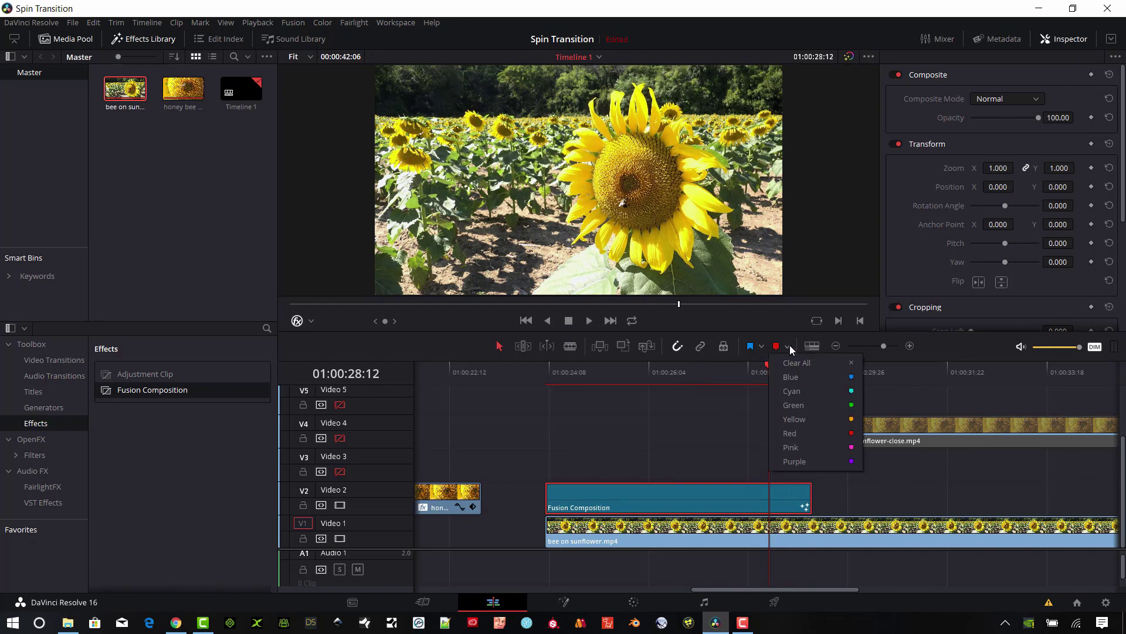
{"action": "left_click", "coordinate": [836, 387]}
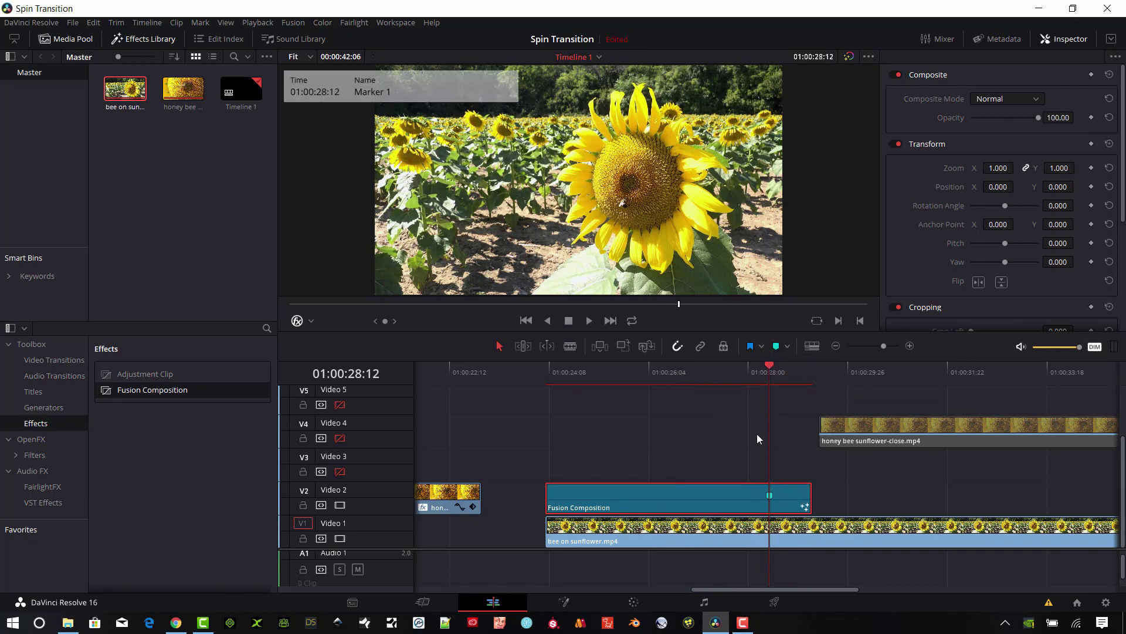
{"action": "mouse_move", "coordinate": [771, 367]}
{"action": "left_mouse_down"}
{"action": "mouse_move", "coordinate": [792, 373]}
{"action": "mouse_move", "coordinate": [770, 375]}
{"action": "left_mouse_up"}
{"action": "left_click_drag", "start_coordinate": [771, 494], "coordinate": [784, 496]}
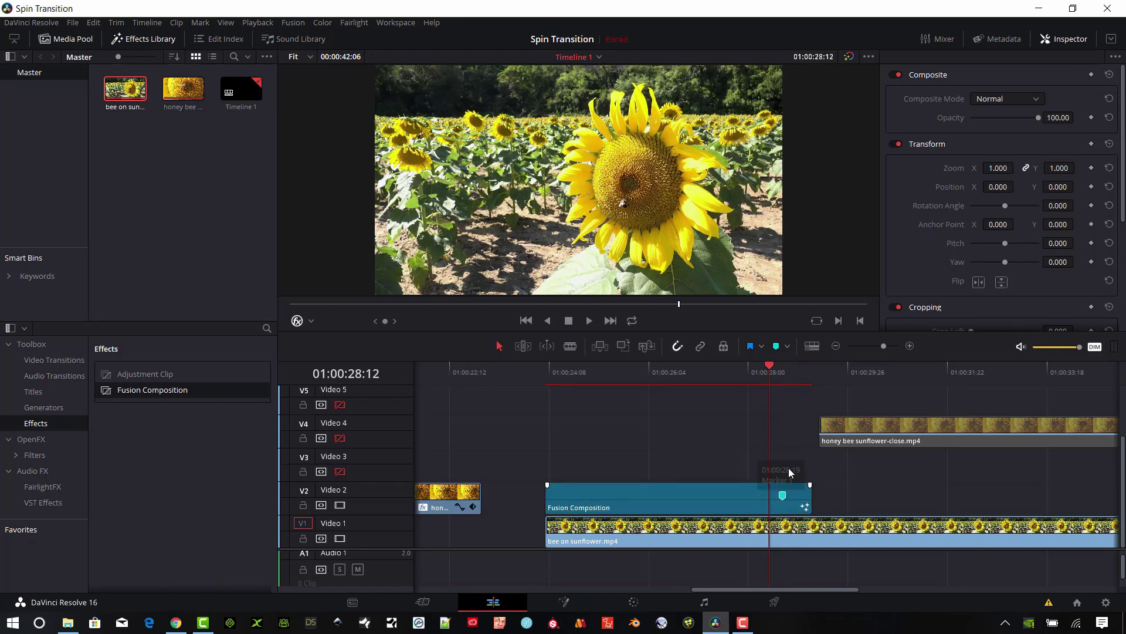
{"action": "left_click_drag", "start_coordinate": [770, 375], "coordinate": [781, 373]}
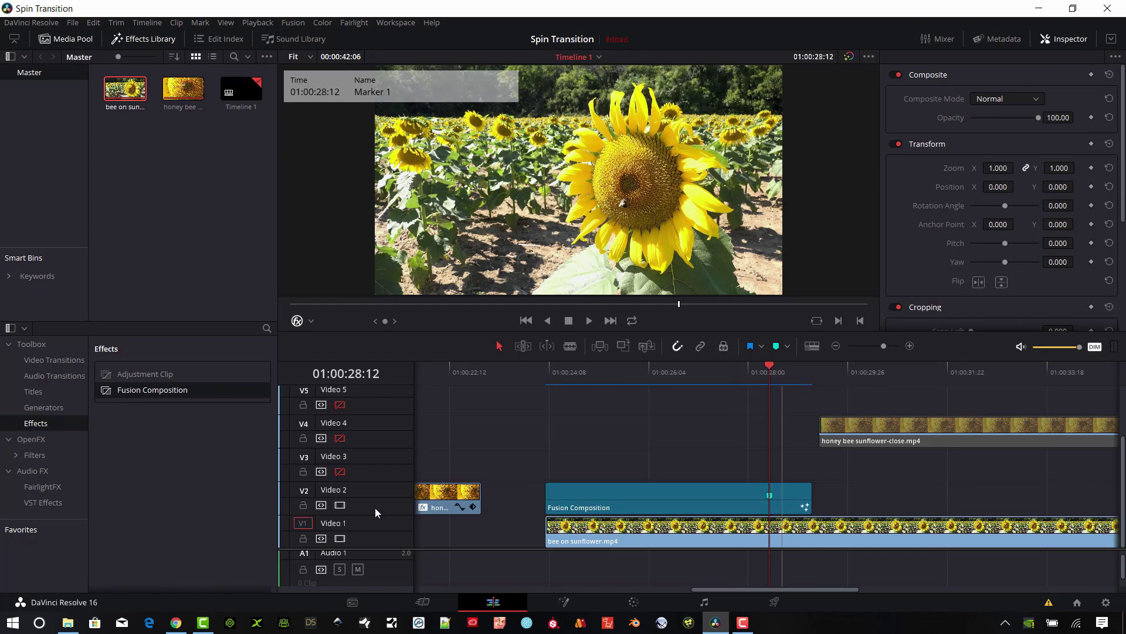
- Disable Video 1 and add a cyan timeline marker at 01:00:28:20
{"action": "left_click", "coordinate": [340, 539]}
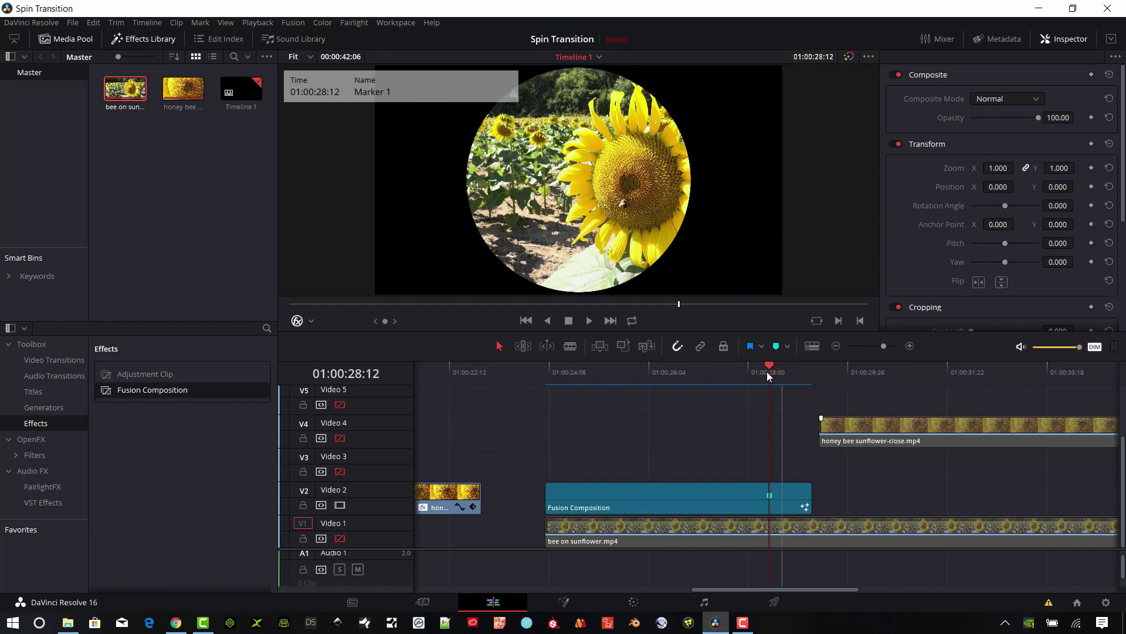
{"action": "left_click", "coordinate": [783, 368]}
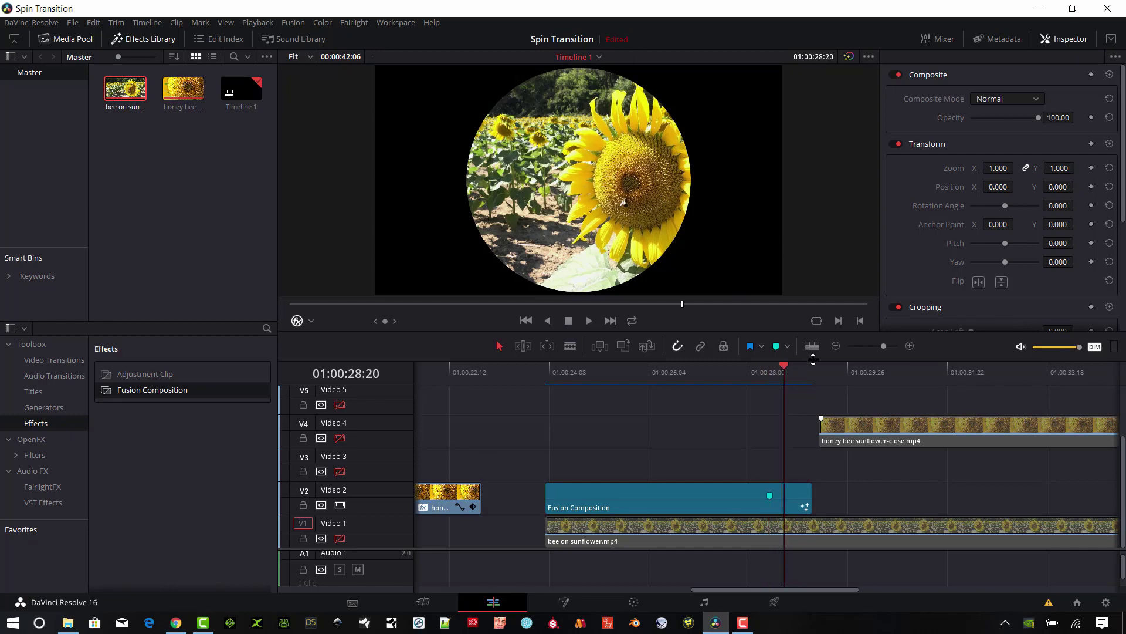
{"action": "left_click", "coordinate": [778, 347]}
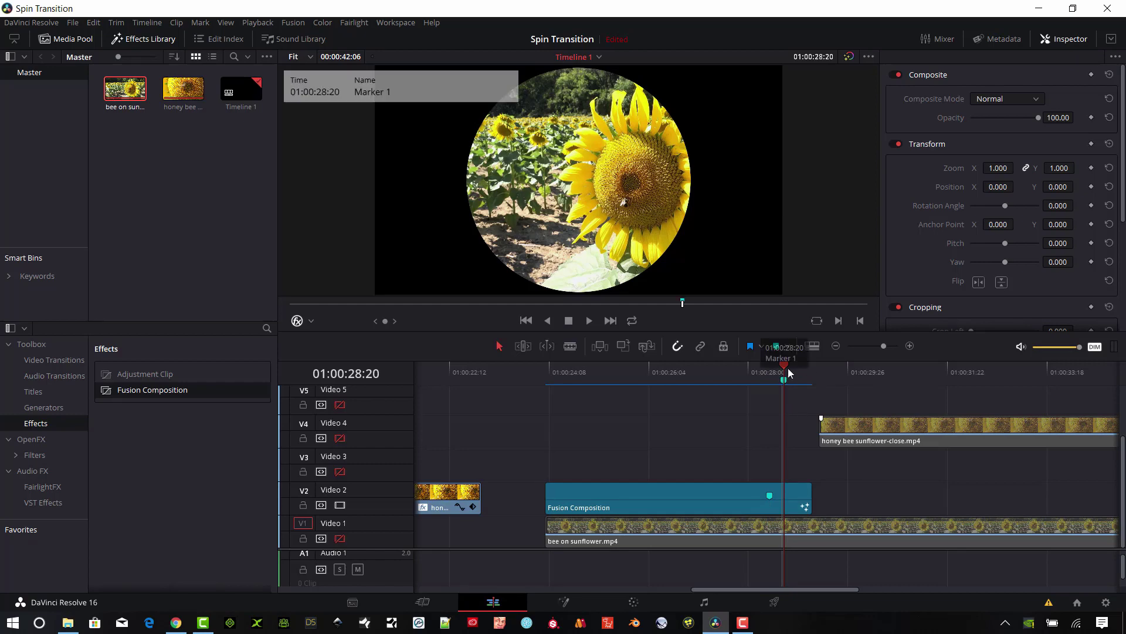
- Keyframe the Fusion Composition's Rotation Angle at 0.000 and Zoom at 1.000 at 01:00:28:12, with Zoom 2.110 at 01:00:28:20
{"action": "left_click", "coordinate": [770, 373]}
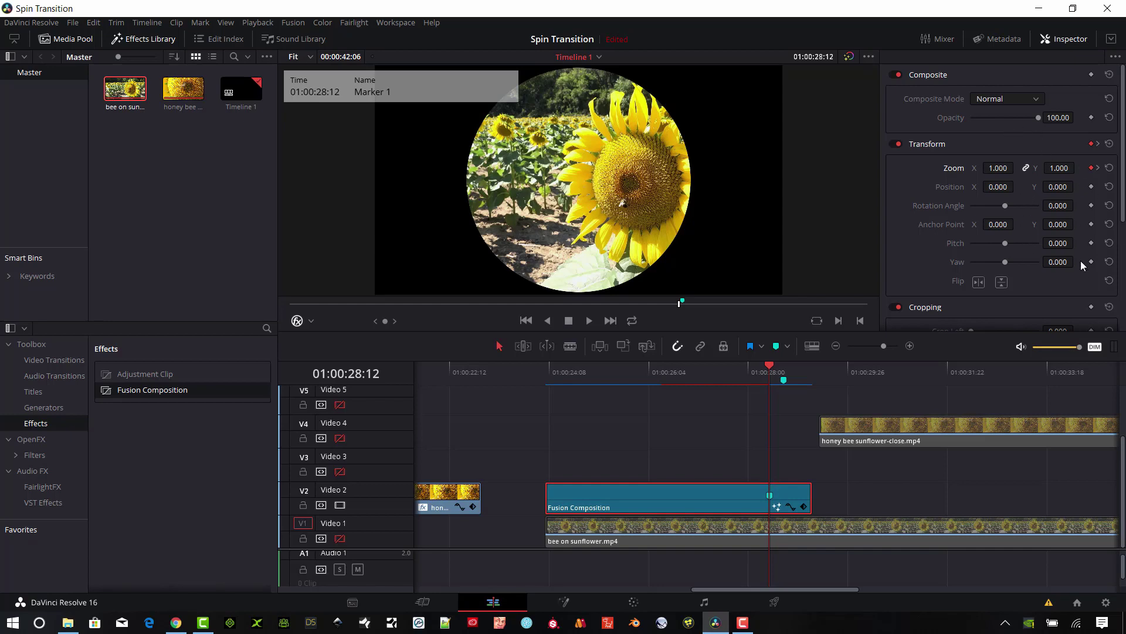
{"action": "left_click", "coordinate": [1091, 206]}
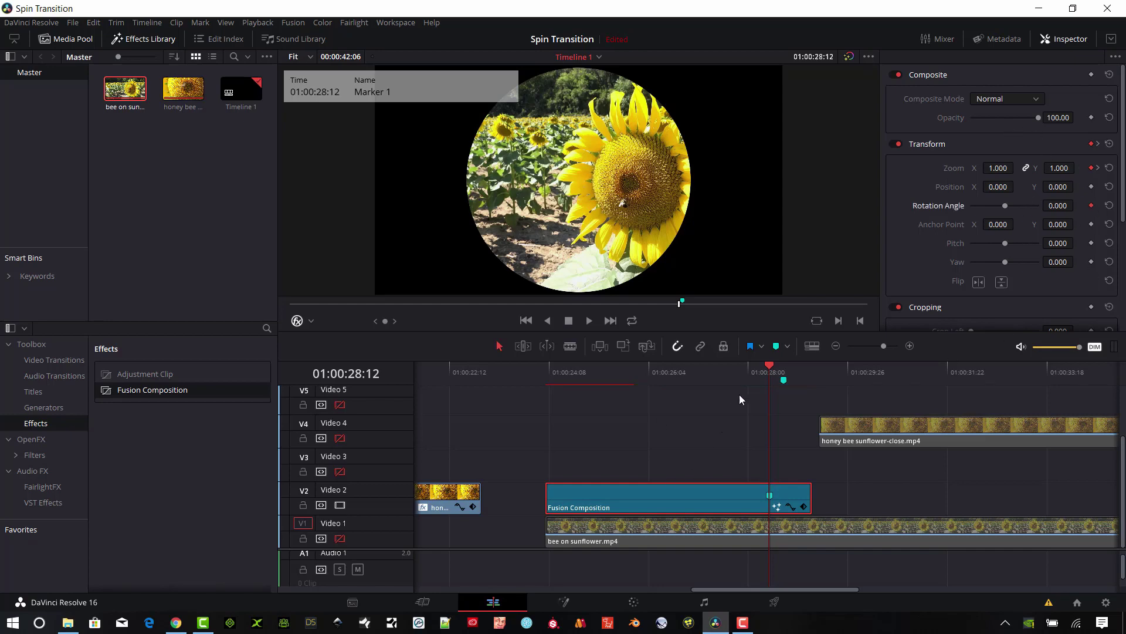
{"action": "left_click_drag", "start_coordinate": [772, 368], "coordinate": [790, 368]}
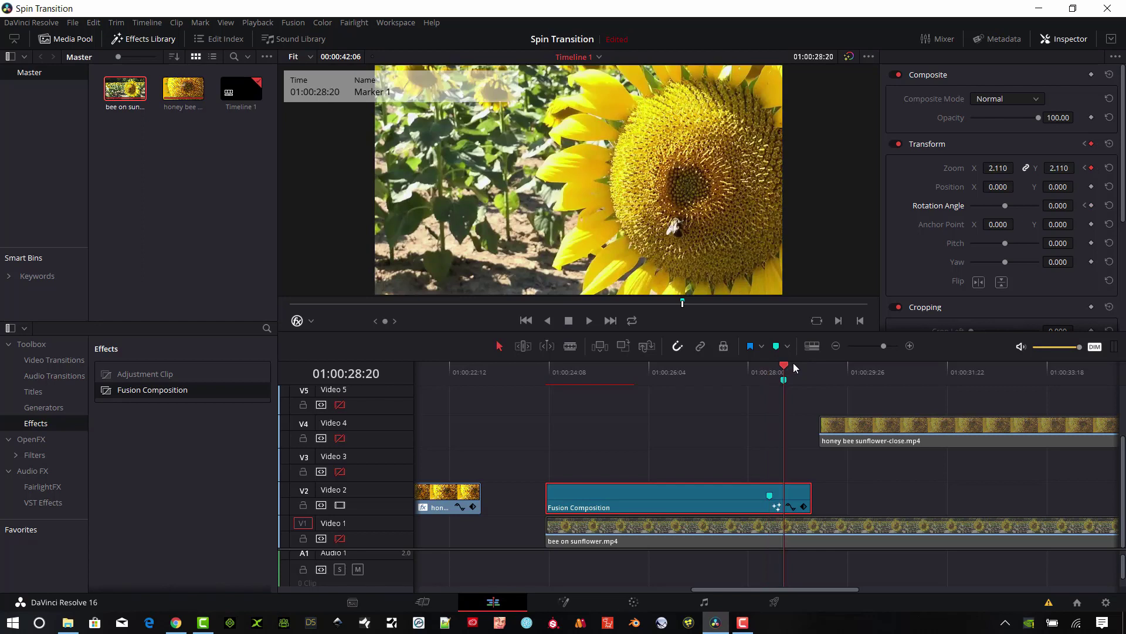
- Set the Fusion Composition's Rotation Angle to 360 at 01:00:28:27 and add a cyan clip marker at that frame
{"action": "left_click", "coordinate": [795, 368]}
{"action": "left_click_drag", "start_coordinate": [1059, 206], "coordinate": [1074, 213]}
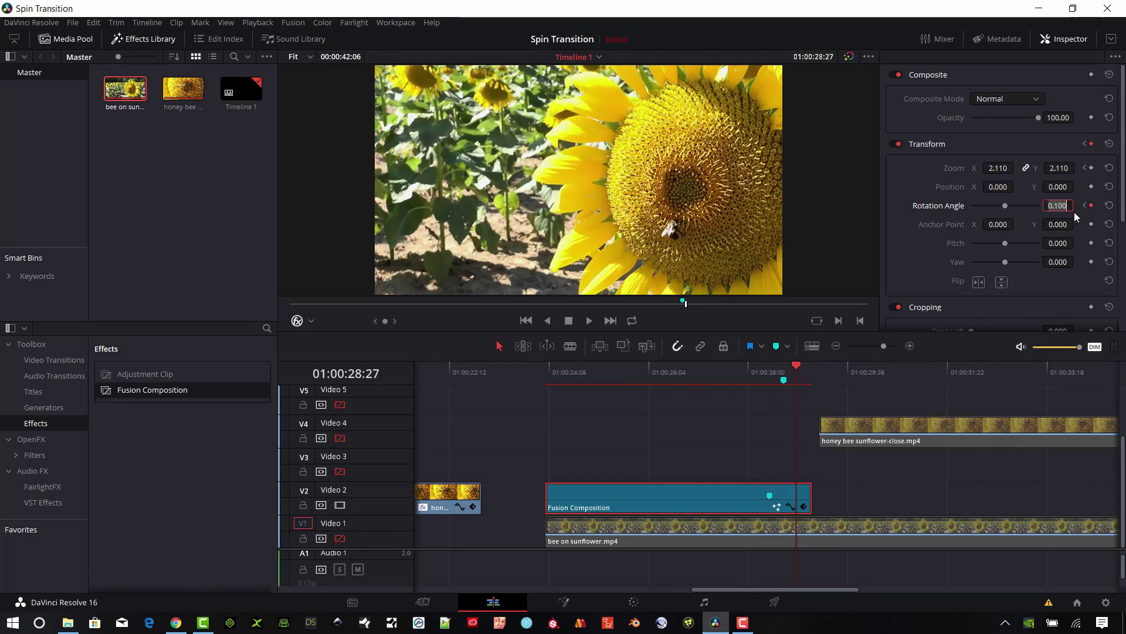
{"action": "type", "text": "2"}
{"action": "type", "text": "60"}
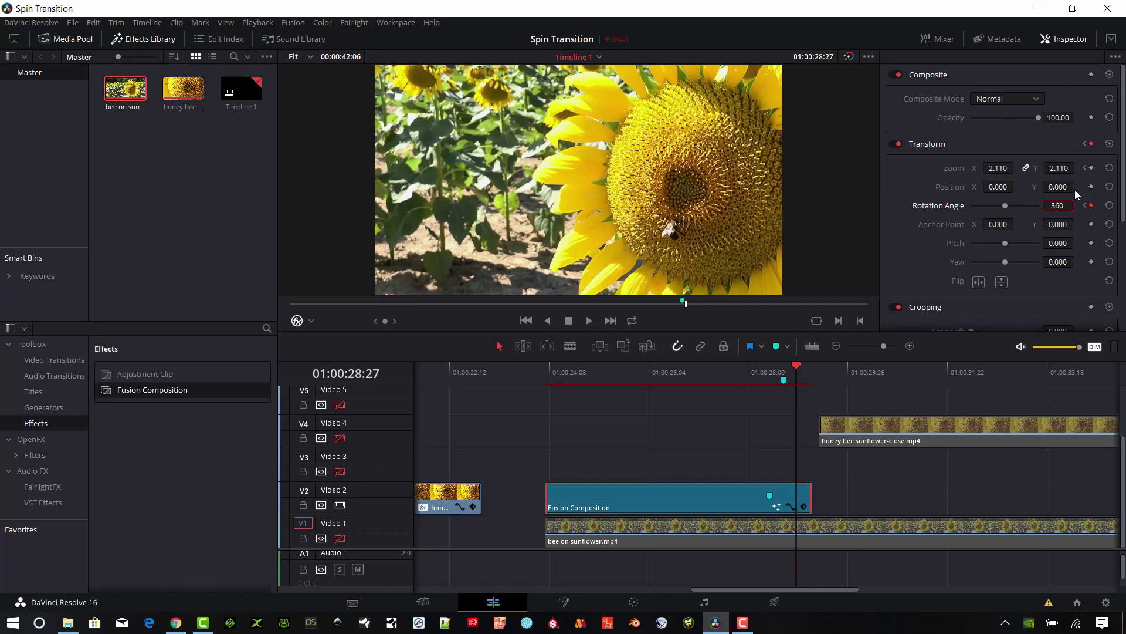
{"action": "key", "text": "Return"}
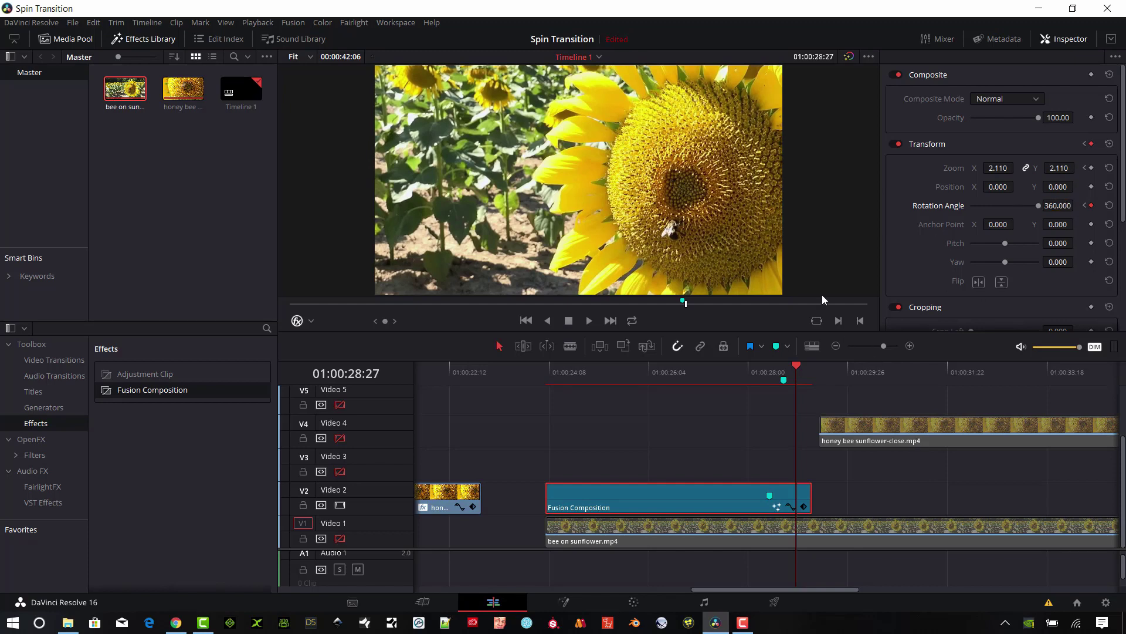
{"action": "left_click", "coordinate": [777, 347]}
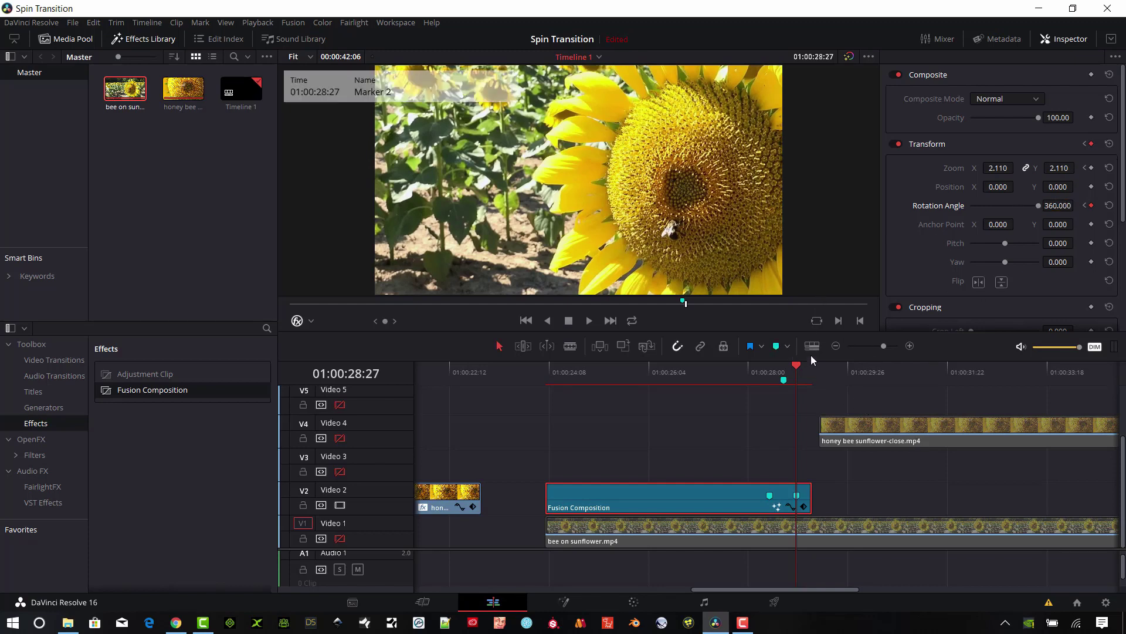
- Show the Fusion Composition's keyframe curves and ease the Zoom X curve at its 01:00:28:12 keyframe
{"action": "left_click", "coordinate": [797, 508]}
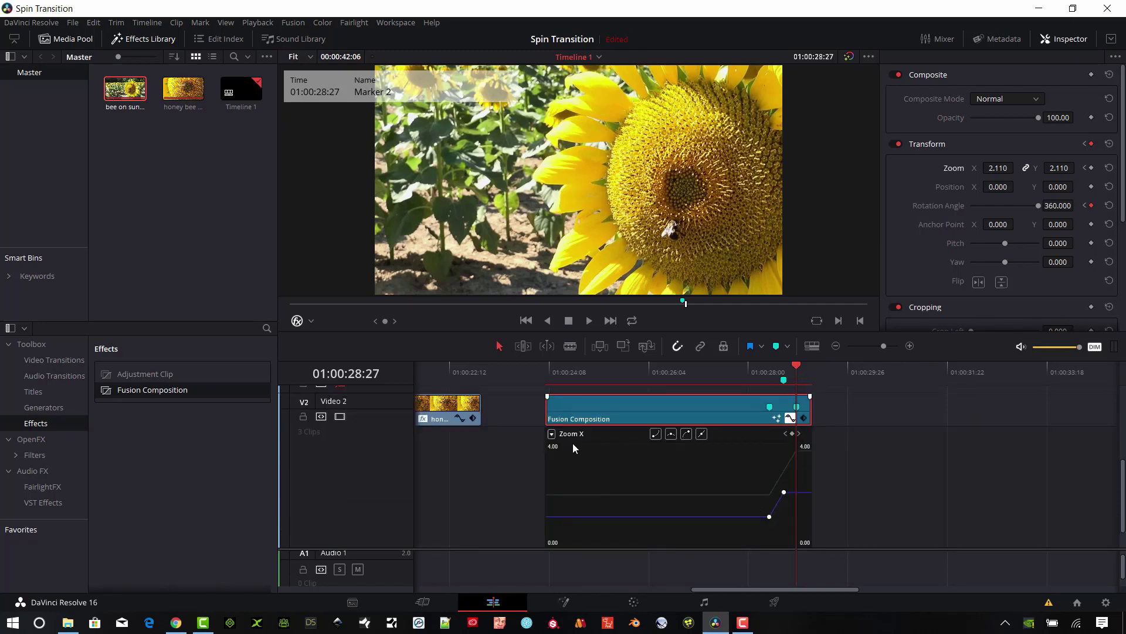
{"action": "left_click", "coordinate": [551, 434]}
{"action": "left_click", "coordinate": [769, 516]}
{"action": "left_click", "coordinate": [656, 434]}
{"action": "left_click", "coordinate": [784, 492]}
{"action": "left_click_drag", "start_coordinate": [780, 492], "coordinate": [758, 498]}
{"action": "left_click", "coordinate": [770, 517]}
- Ease the Rotation Angle curve so it rises gradually from its 01:00:28:12 keyframe, and hide the curve editor
{"action": "left_click", "coordinate": [551, 433]}
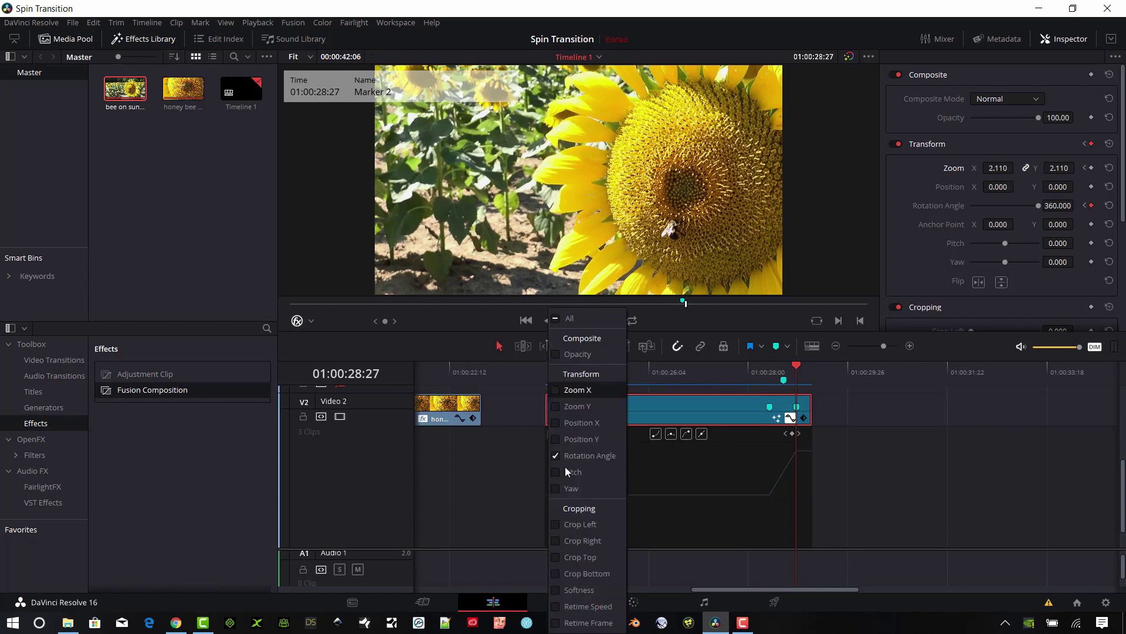
{"action": "left_click", "coordinate": [566, 490]}
{"action": "left_click", "coordinate": [769, 495]}
{"action": "left_click", "coordinate": [656, 434]}
{"action": "left_click_drag", "start_coordinate": [778, 494], "coordinate": [784, 485]}
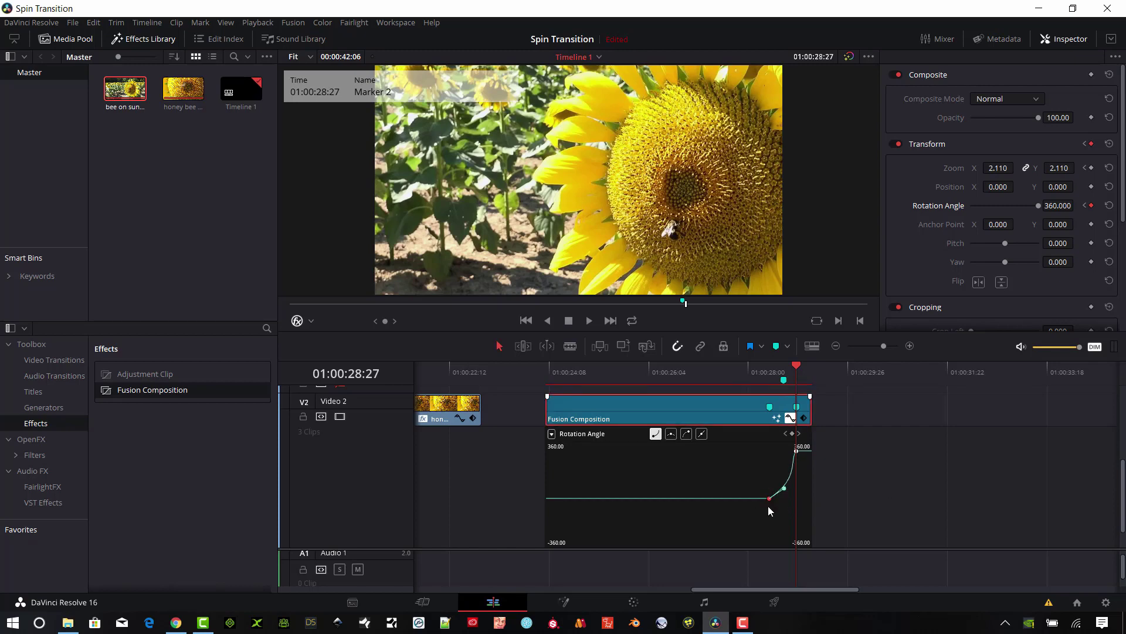
{"action": "left_click", "coordinate": [820, 512]}
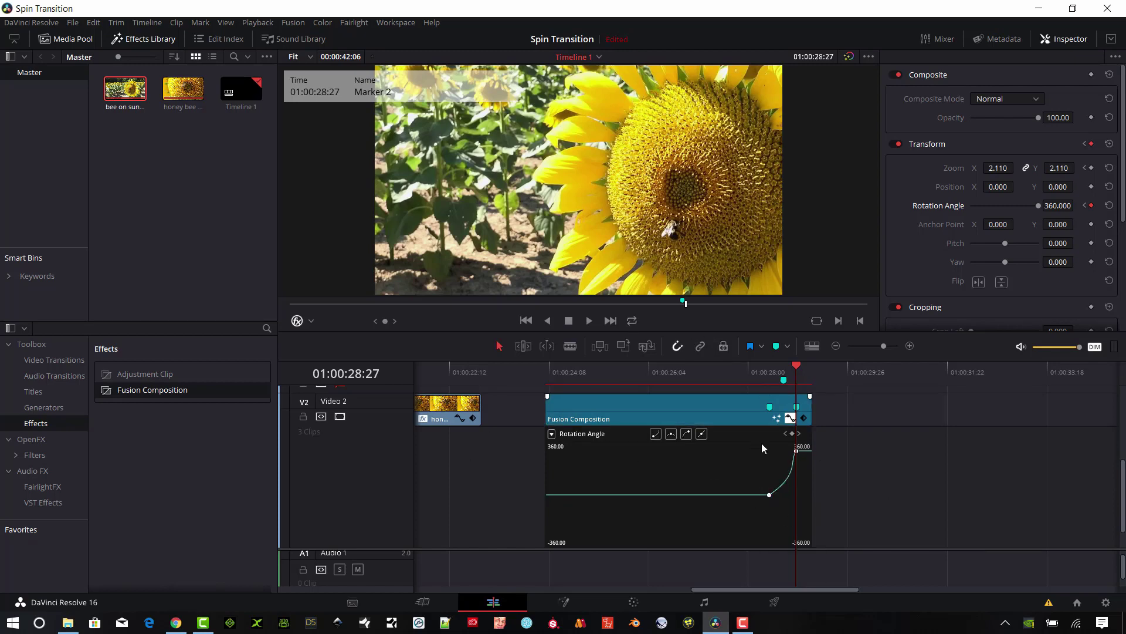
{"action": "left_click", "coordinate": [790, 417]}
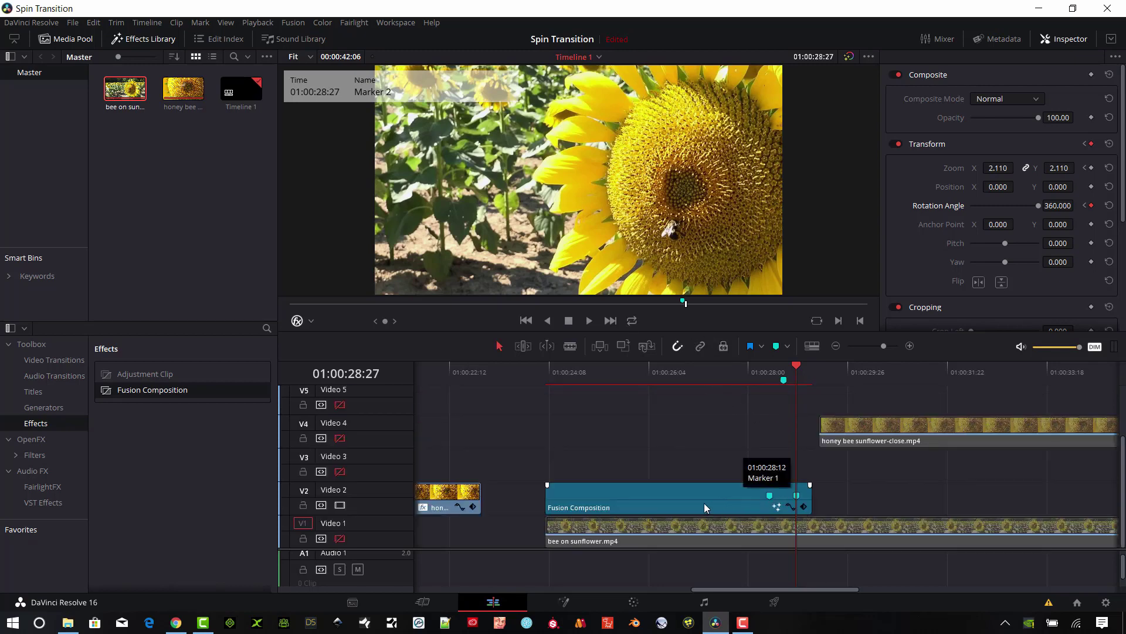
- Apply Radial Blur to the Fusion Composition and keyframe its Smooth Strength at 0.000 at 01:00:28:12
{"action": "left_click_drag", "start_coordinate": [769, 382], "coordinate": [795, 389]}
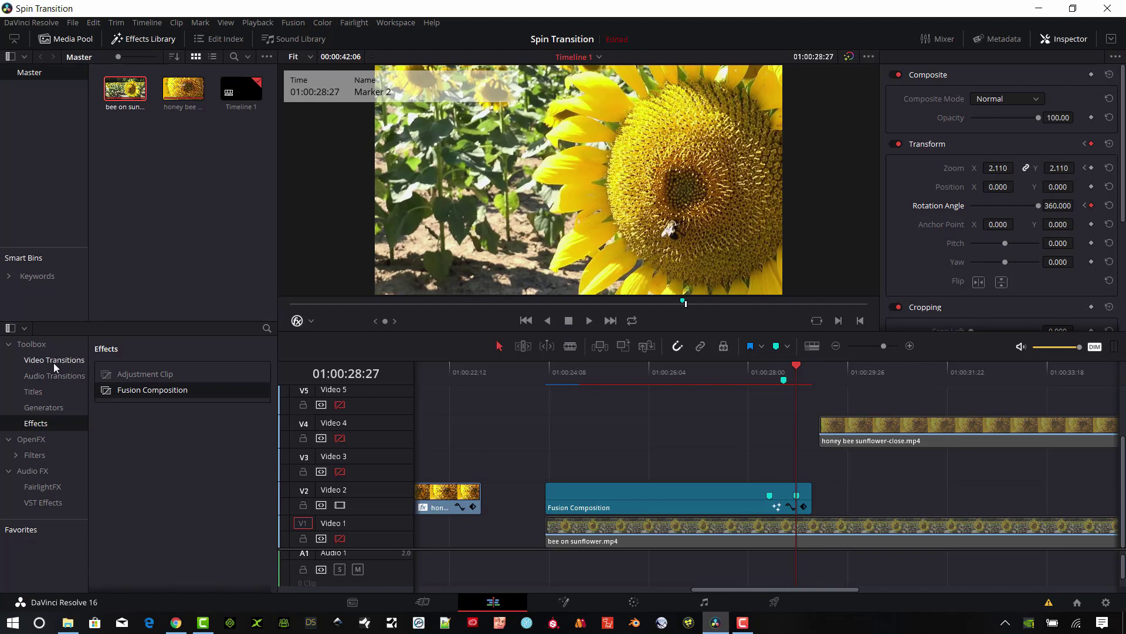
{"action": "left_click", "coordinate": [41, 439]}
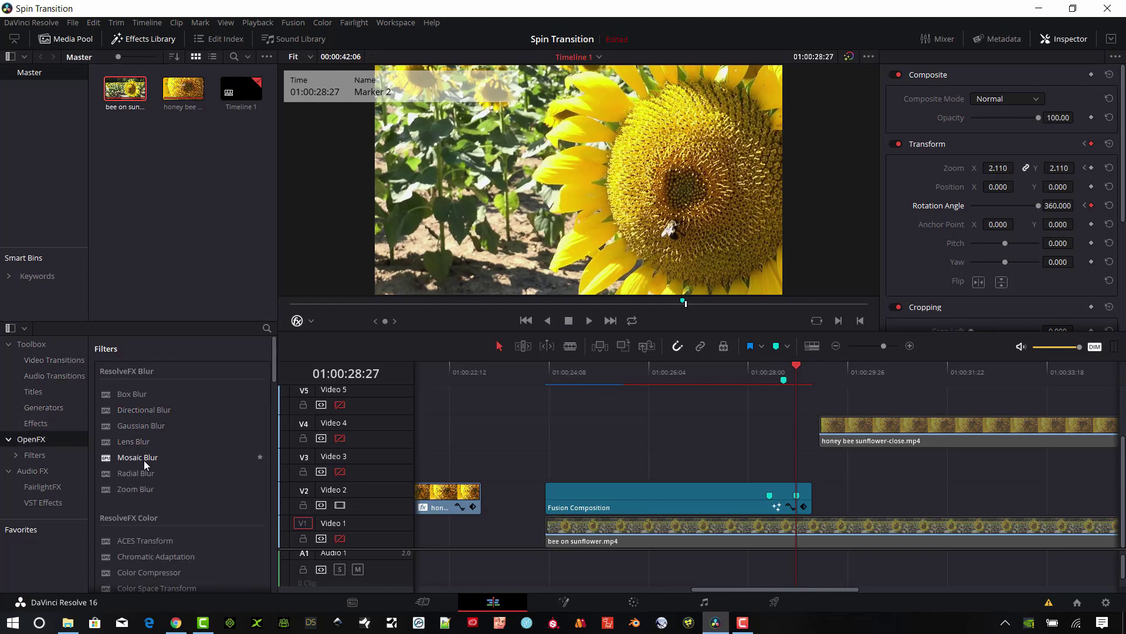
{"action": "left_click_drag", "start_coordinate": [140, 467], "coordinate": [719, 498]}
{"action": "left_click", "coordinate": [770, 374]}
{"action": "left_click", "coordinate": [1027, 76]}
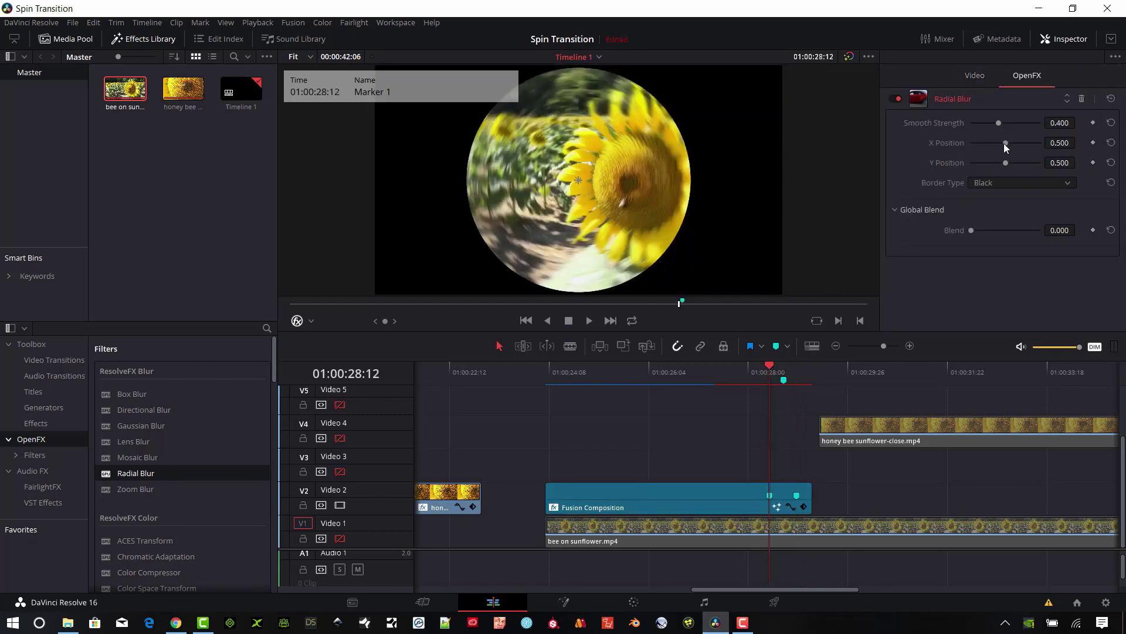
{"action": "left_click_drag", "start_coordinate": [998, 123], "coordinate": [969, 127]}
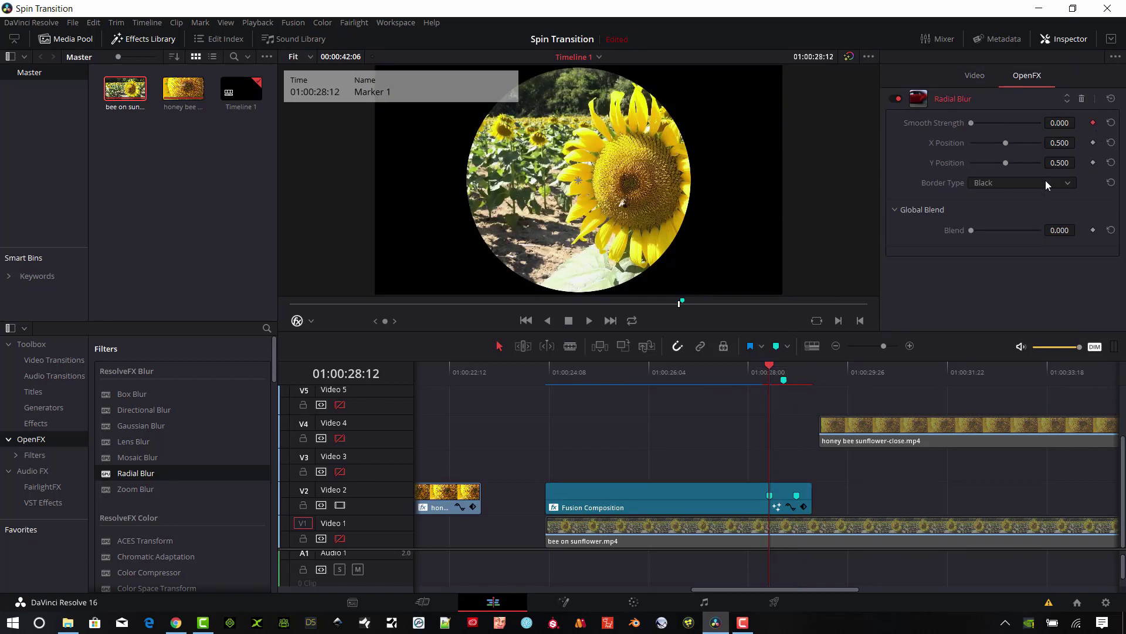
- Set the Fusion Composition's Radial Blur Smooth Strength to 0.75 at the 01:00:28:20 timeline marker
{"action": "left_click", "coordinate": [783, 373]}
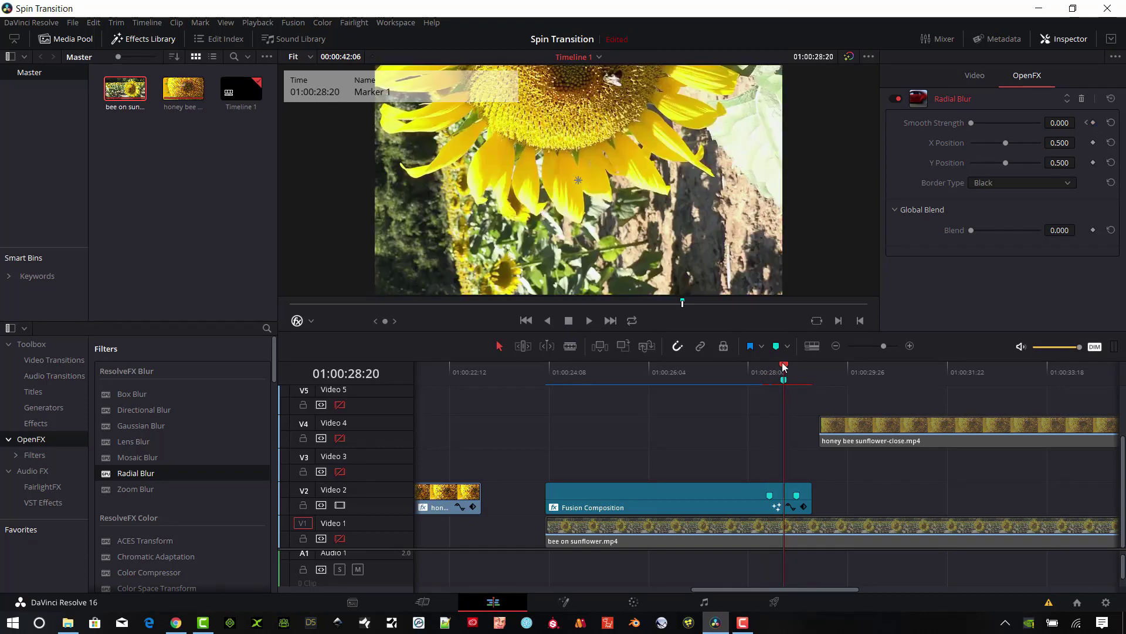
{"action": "left_click", "coordinate": [1068, 123]}
{"action": "type", "text": "0.75"}
{"action": "key", "text": "Return"}
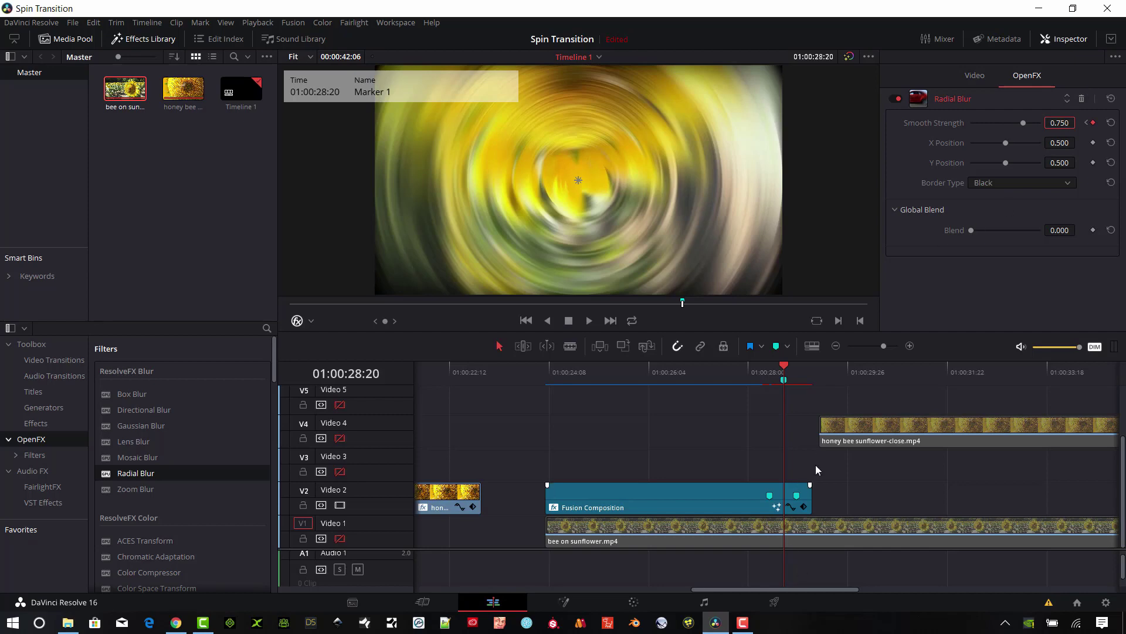
- Set the Fusion Composition's Radial Blur Smooth Strength to 0 at 01:00:28:27
{"action": "left_click", "coordinate": [796, 372]}
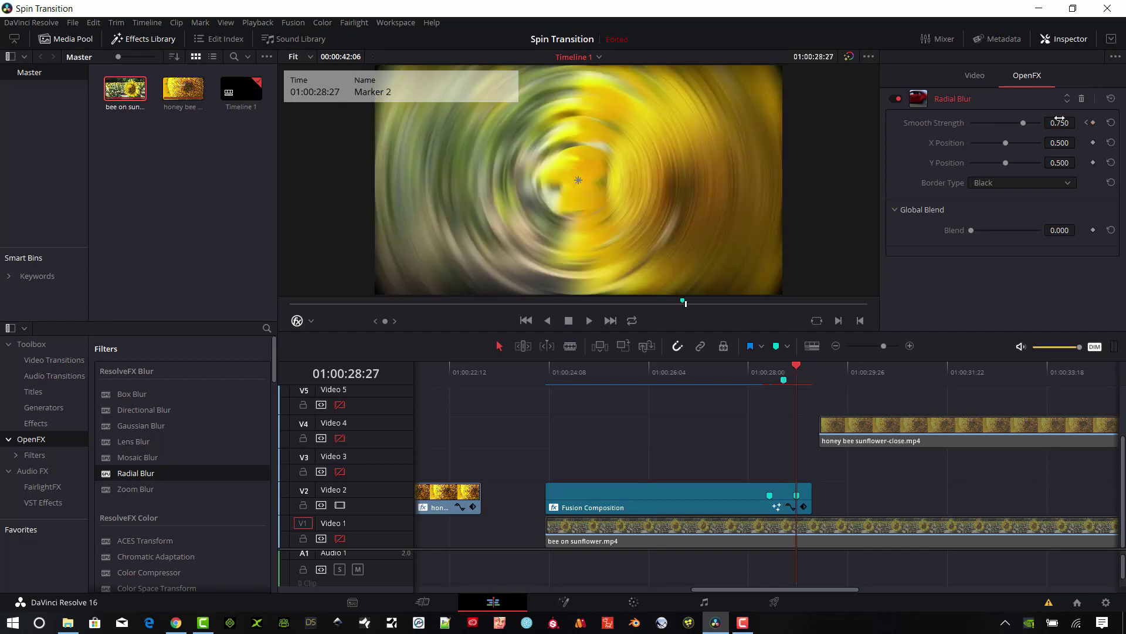
{"action": "left_click", "coordinate": [1067, 123]}
{"action": "type", "text": "0"}
{"action": "key", "text": "Return"}
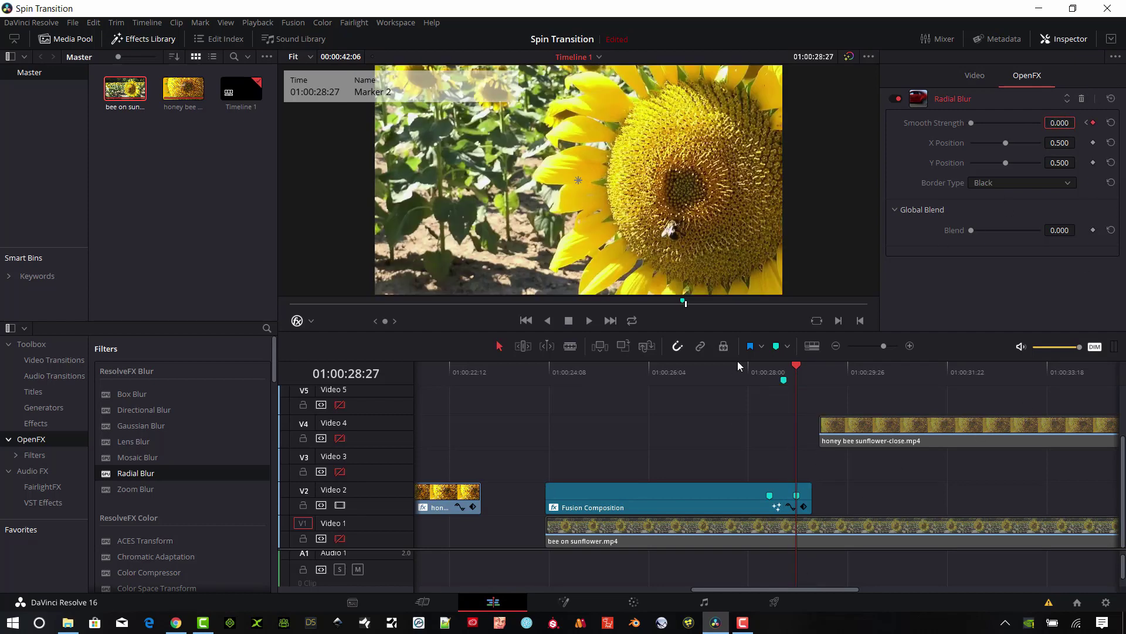
- Keyframe the Fusion Composition's Rotation Angle at 97.508 at 01:00:28:20
{"action": "left_click", "coordinate": [773, 371]}
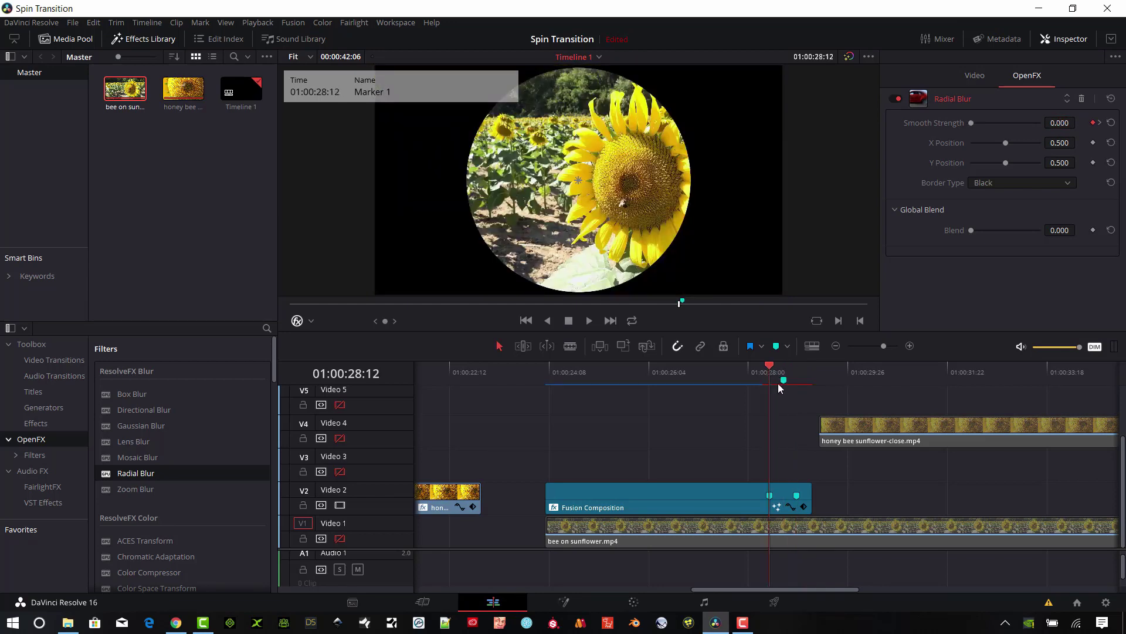
{"action": "left_click", "coordinate": [784, 379]}
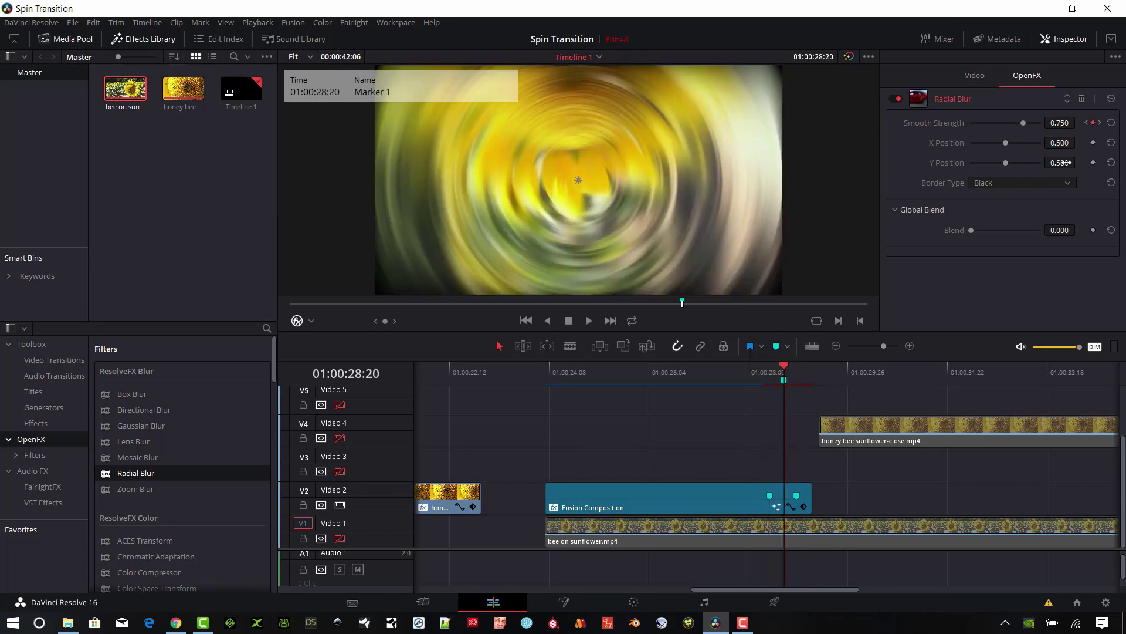
{"action": "left_click", "coordinate": [975, 75]}
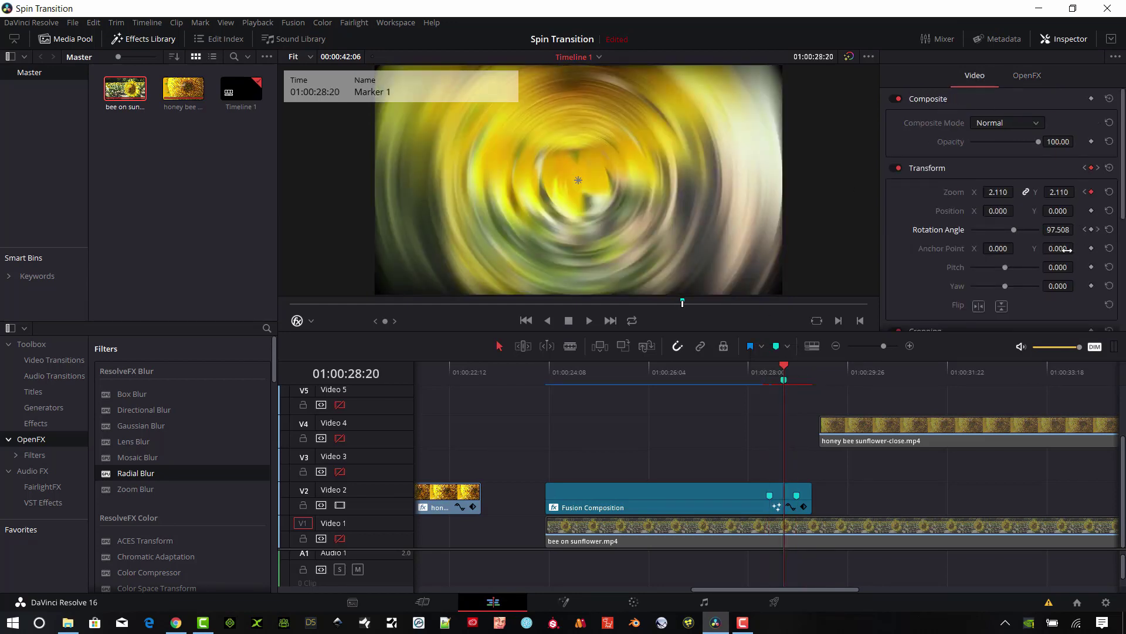
{"action": "left_click", "coordinate": [1061, 232]}
- Move the honey bee sunflower-close.mp4 clip down to Video 3 so it starts at 01:00:28:20, and enable Video 3
{"action": "left_click_drag", "start_coordinate": [865, 440], "coordinate": [831, 463]}
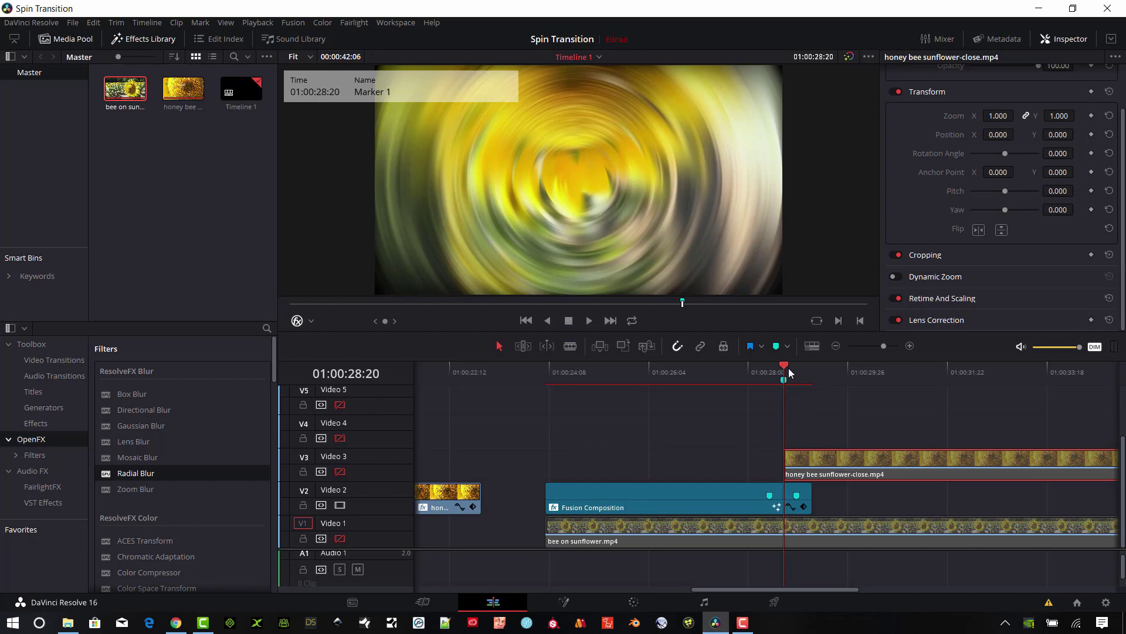
{"action": "mouse_move", "coordinate": [789, 373]}
{"action": "left_mouse_down"}
{"action": "mouse_move", "coordinate": [808, 376]}
{"action": "mouse_move", "coordinate": [782, 375]}
{"action": "left_mouse_up"}
{"action": "left_click", "coordinate": [340, 472]}
{"action": "mouse_move", "coordinate": [802, 377]}
{"action": "left_mouse_down"}
{"action": "mouse_move", "coordinate": [812, 377]}
{"action": "mouse_move", "coordinate": [787, 378]}
{"action": "left_mouse_up"}
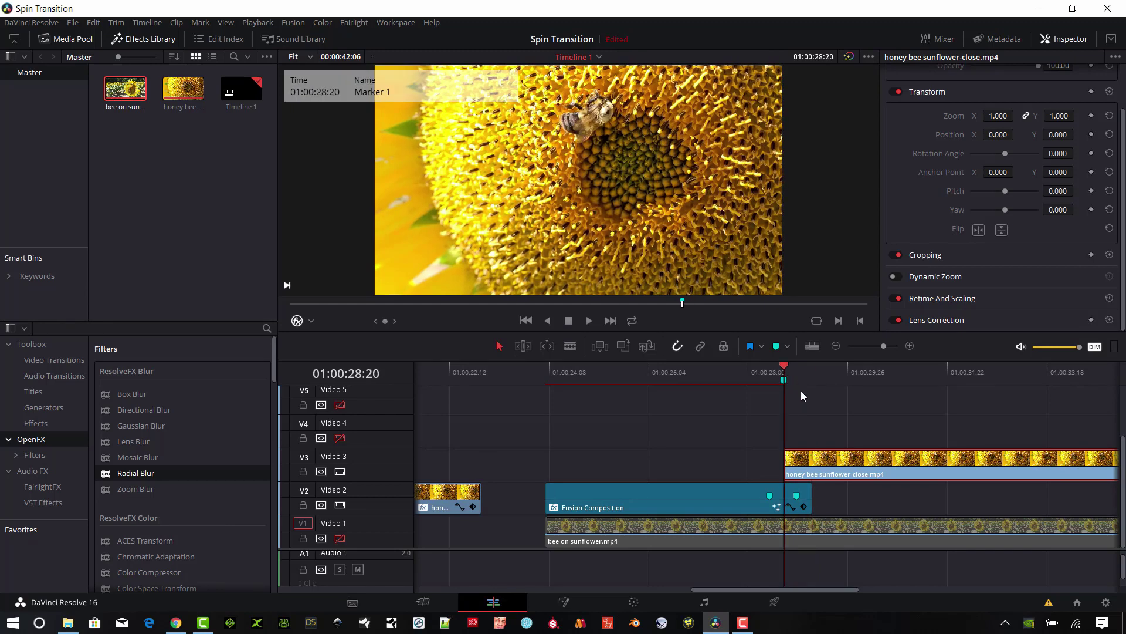
- Enable Video 1, move the Fusion Composition up to Video 4 above the honey bee clip, and enable Video 4
{"action": "left_click", "coordinate": [339, 538]}
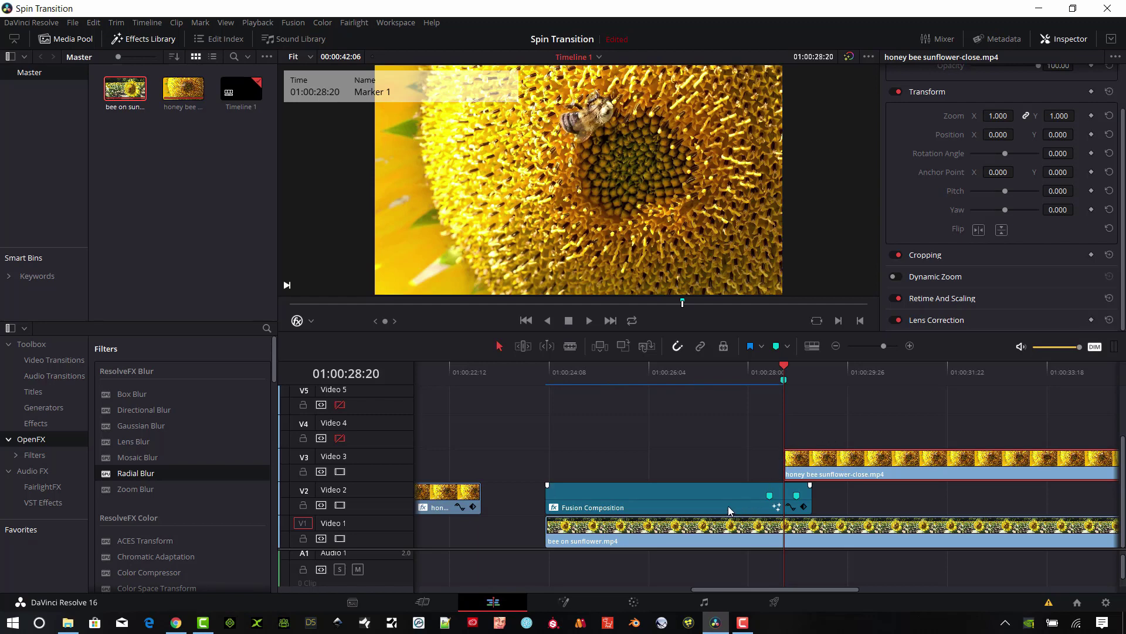
{"action": "left_click_drag", "start_coordinate": [728, 506], "coordinate": [728, 439]}
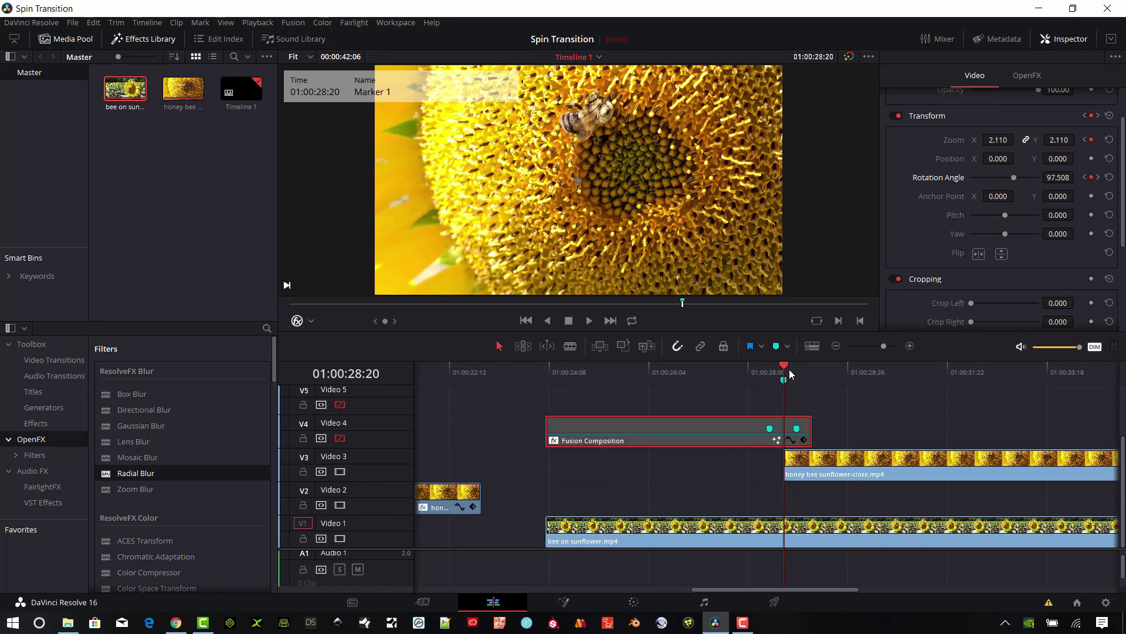
{"action": "left_click", "coordinate": [764, 368]}
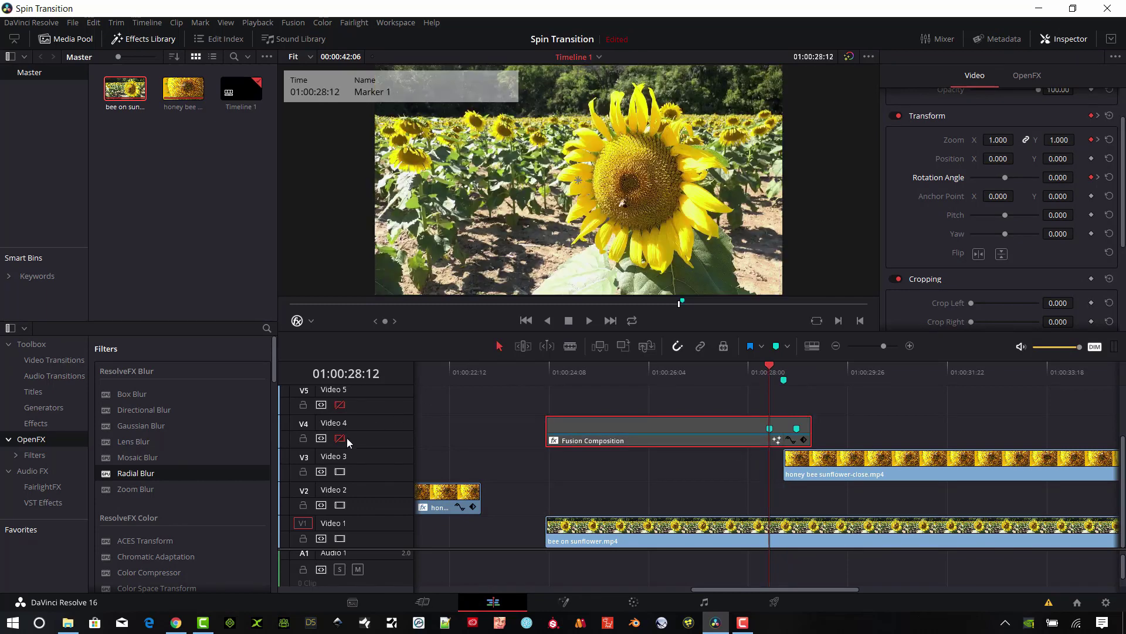
{"action": "left_click_drag", "start_coordinate": [751, 372], "coordinate": [786, 380]}
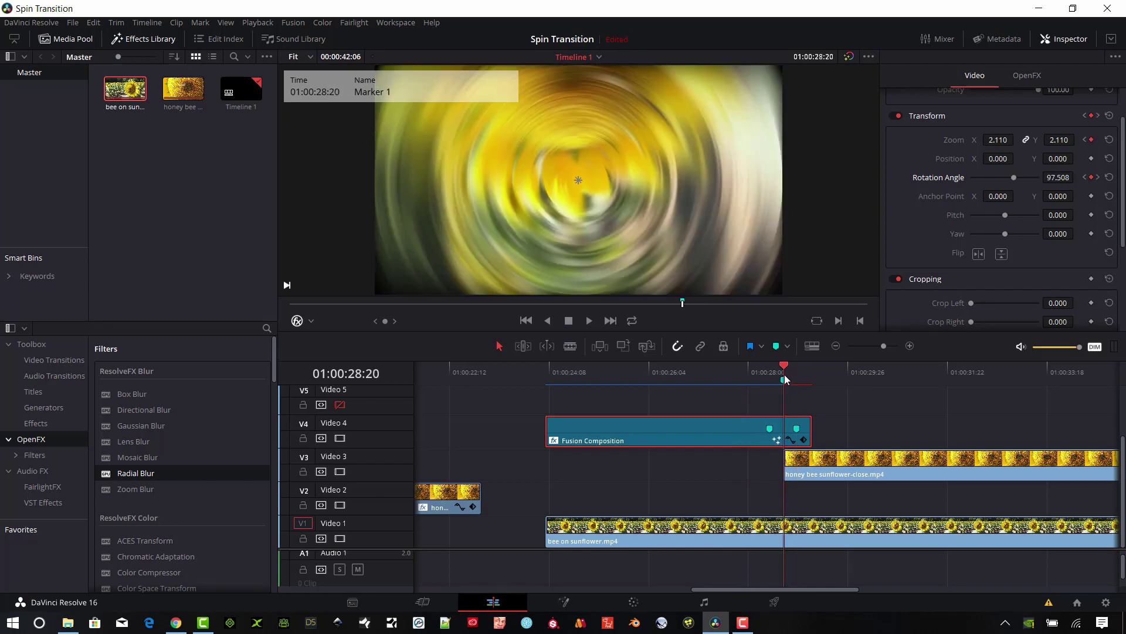
- Set the honey bee clip's Rotation Angle to 97.508 at 01:00:28:20 and add a keyframe there
{"action": "left_click", "coordinate": [813, 467]}
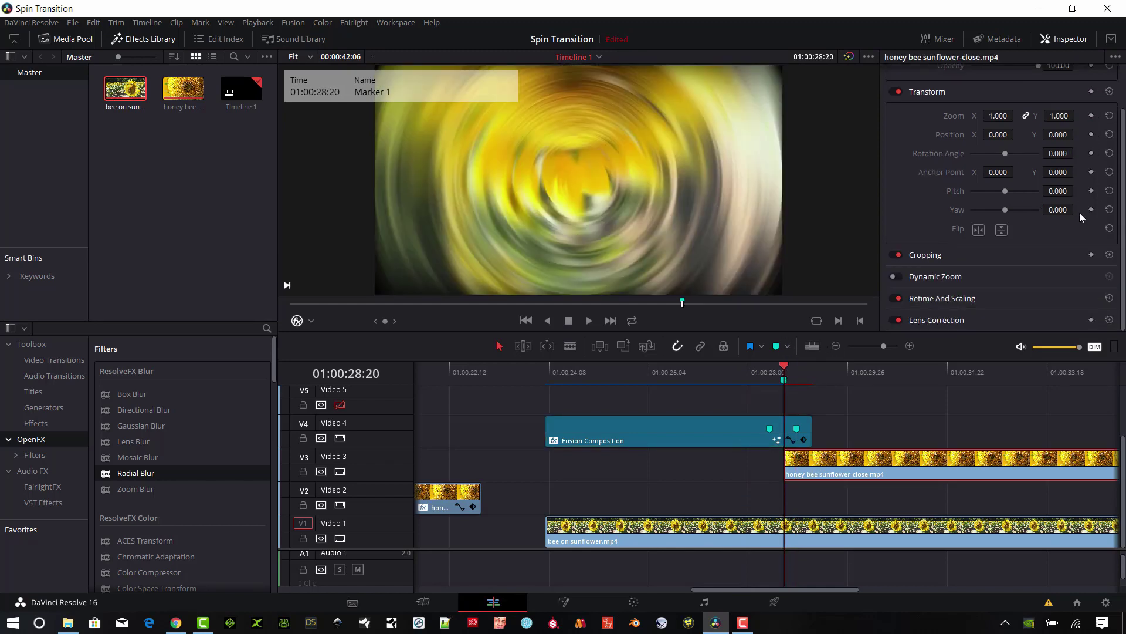
{"action": "left_click", "coordinate": [1063, 153]}
{"action": "type", "text": "97.508"}
{"action": "left_click", "coordinate": [1091, 153]}
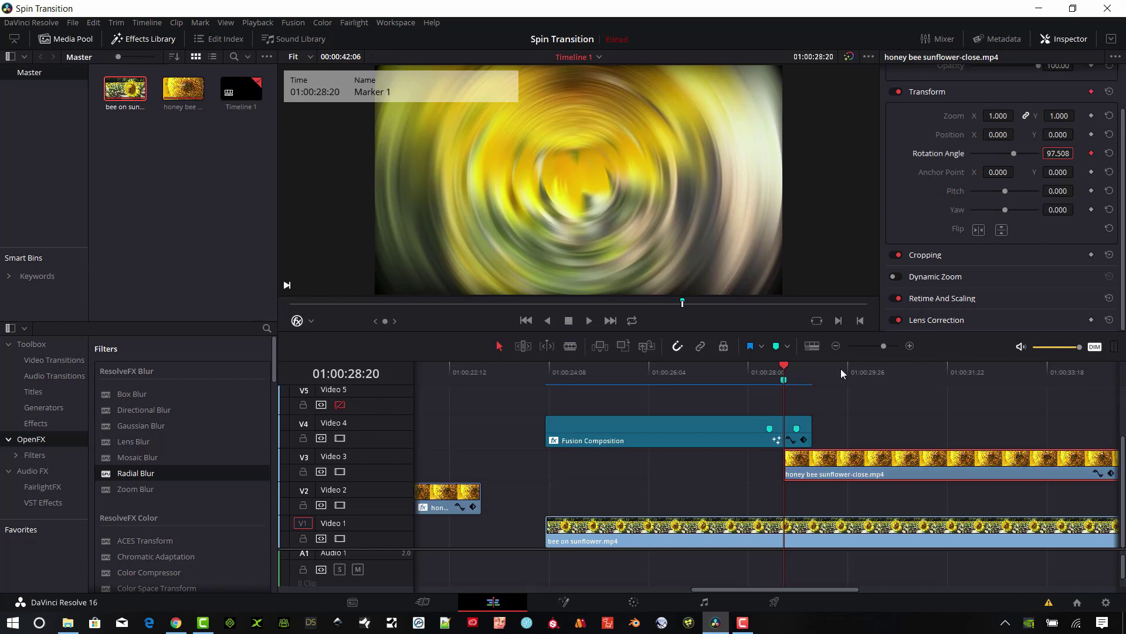
- Set the honey bee clip's Rotation Angle to 0 at 01:00:28:27
{"action": "left_click_drag", "start_coordinate": [784, 367], "coordinate": [804, 368]}
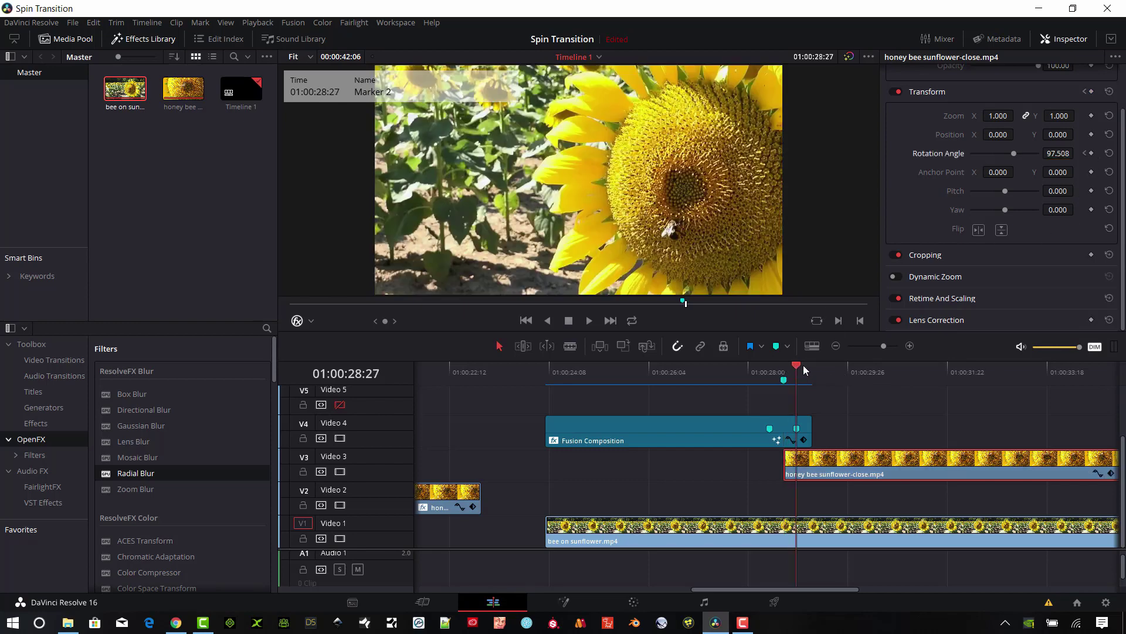
{"action": "double_click", "coordinate": [1055, 155]}
{"action": "type", "text": "0"}
{"action": "key", "text": "Return"}
- Disable Video 4 and Video 1, apply Radial Blur to the honey bee clip on Video 3, and show its effect settings at 01:00:28:20
{"action": "left_click_drag", "start_coordinate": [796, 369], "coordinate": [782, 374]}
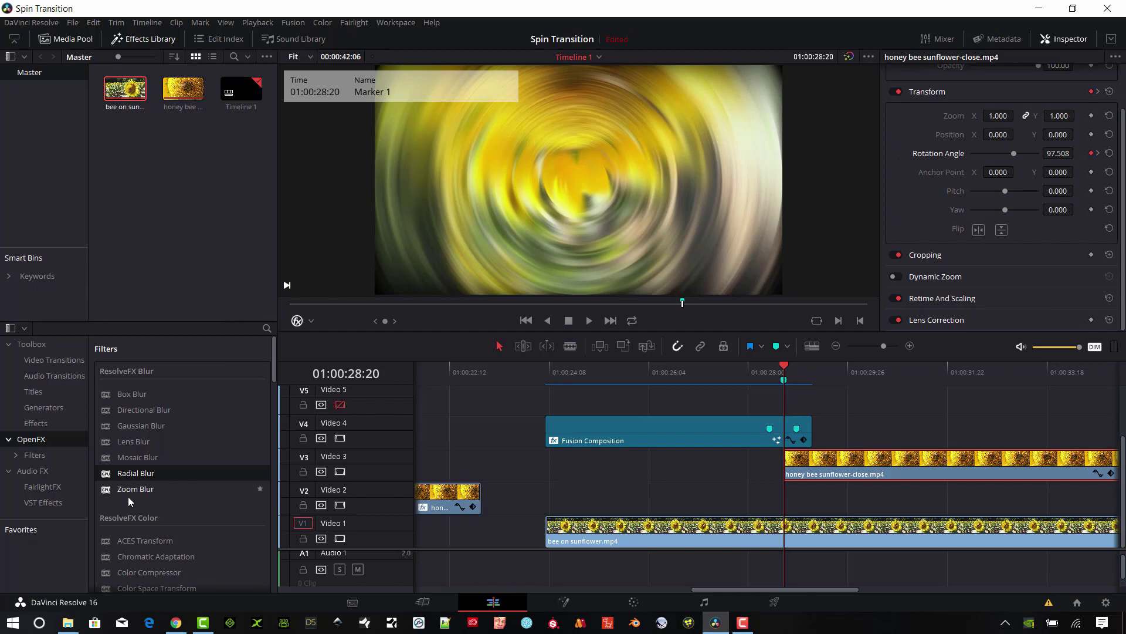
{"action": "left_click_drag", "start_coordinate": [149, 479], "coordinate": [842, 465]}
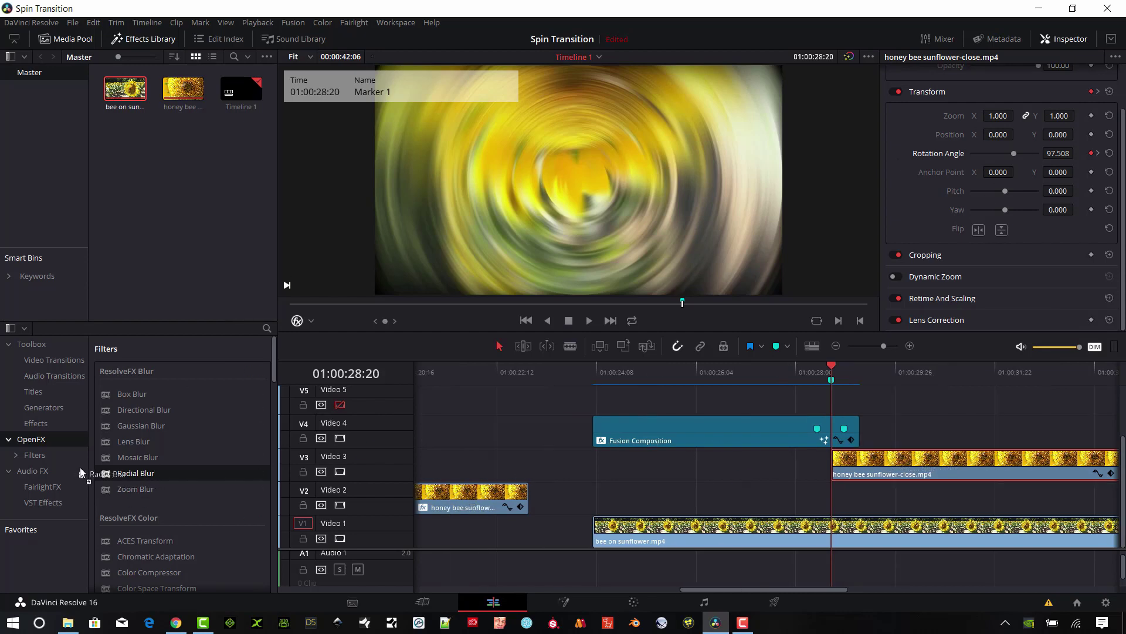
{"action": "left_click", "coordinate": [340, 438]}
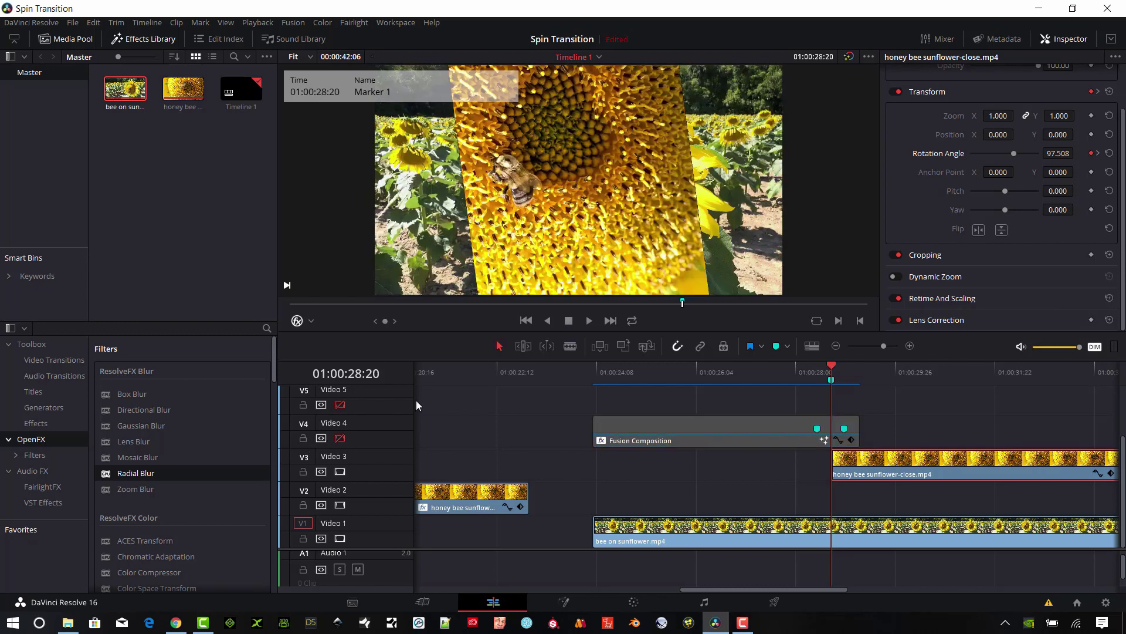
{"action": "left_click", "coordinate": [339, 538]}
{"action": "left_click_drag", "start_coordinate": [174, 478], "coordinate": [869, 471]}
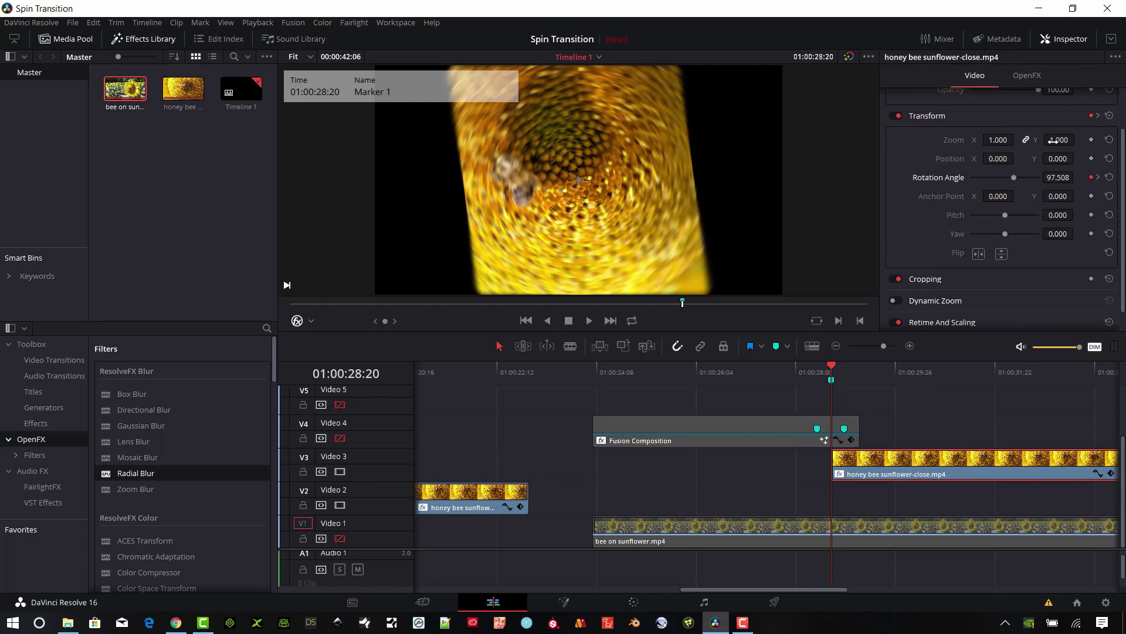
{"action": "scroll", "coordinate": [1021, 198], "scroll_direction": "up", "scroll_amount": 2}
{"action": "left_click", "coordinate": [1028, 76]}
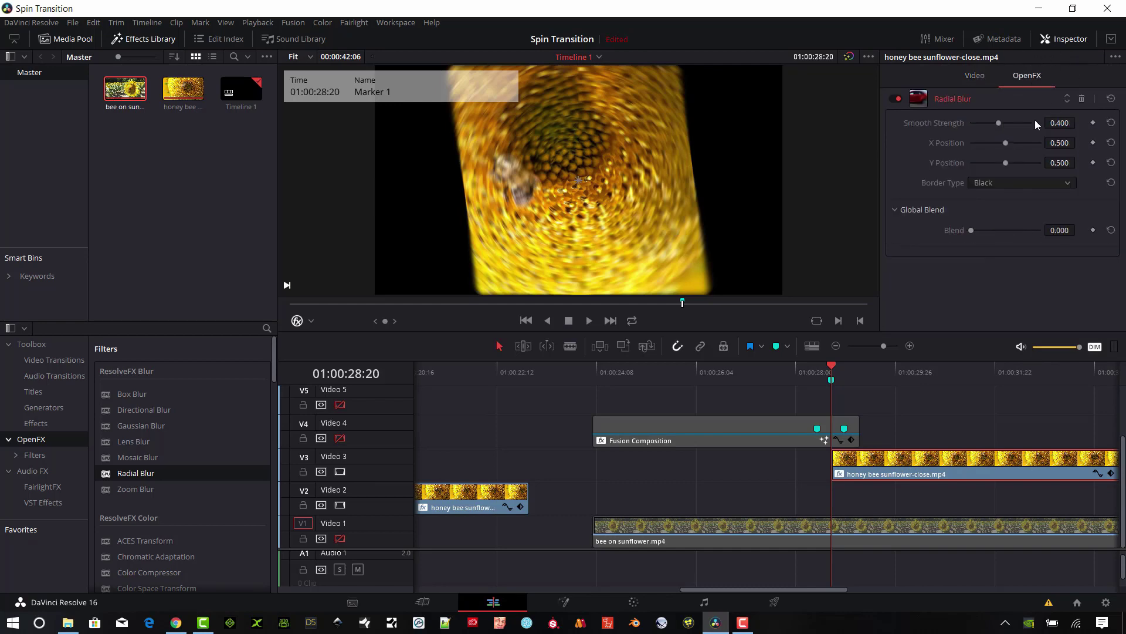
- Keyframe the honey bee clip's Radial Blur Smooth Strength at 0.75 at 01:00:28:20 and set its Border Type to Wrap-Around
{"action": "left_click", "coordinate": [1077, 123]}
{"action": "type", "text": ".75"}
{"action": "key", "text": "Return"}
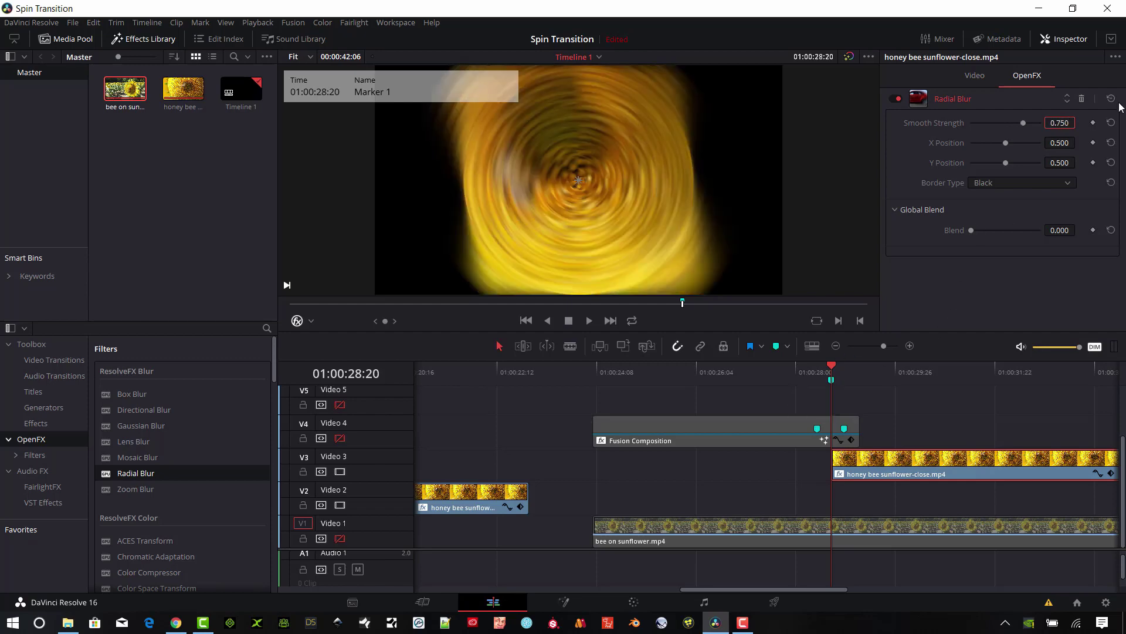
{"action": "left_click", "coordinate": [1093, 122]}
{"action": "left_click", "coordinate": [1054, 178]}
{"action": "left_click", "coordinate": [1029, 237]}
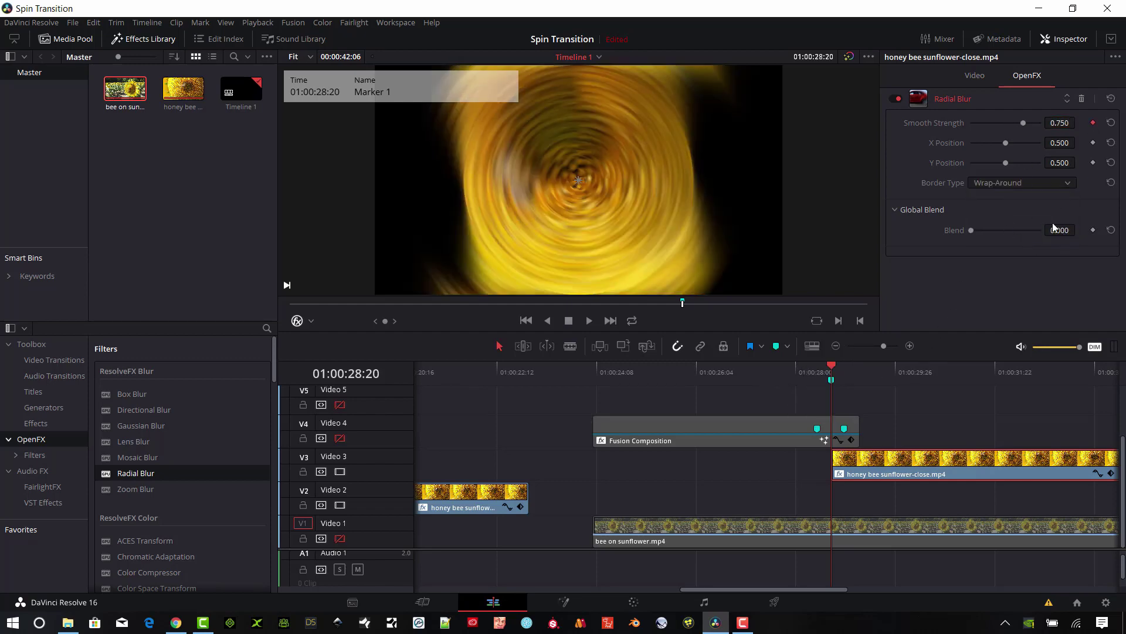
- Set the honey bee clip's Radial Blur Smooth Strength to 0 at 01:00:28:27
{"action": "left_click", "coordinate": [848, 361]}
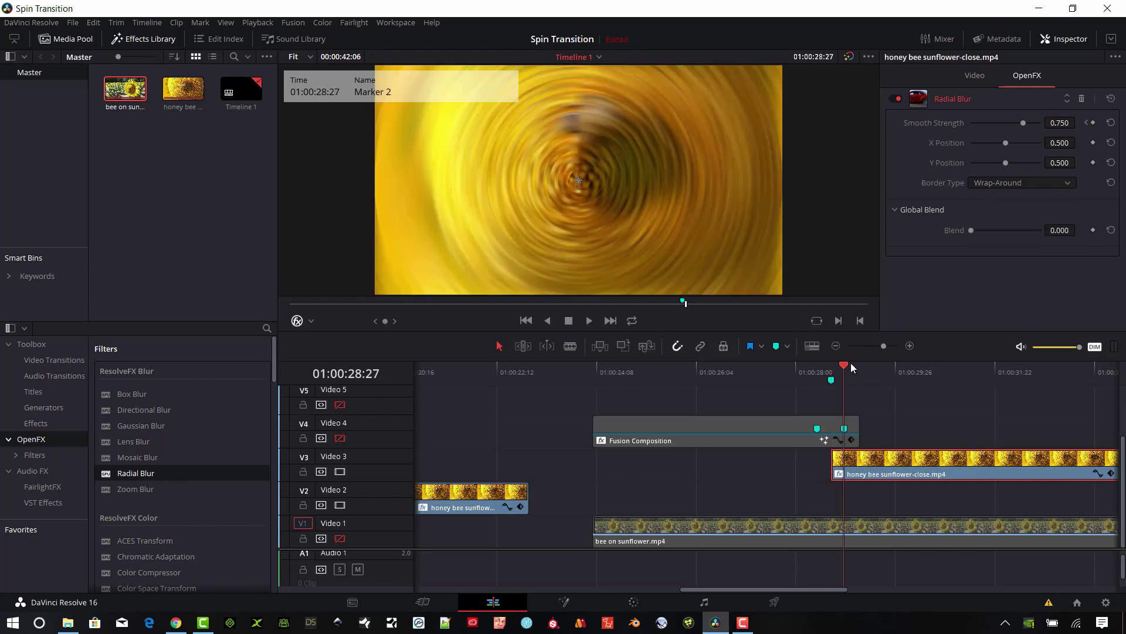
{"action": "left_click", "coordinate": [1060, 122]}
{"action": "type", "text": "0"}
{"action": "key", "text": "Return"}
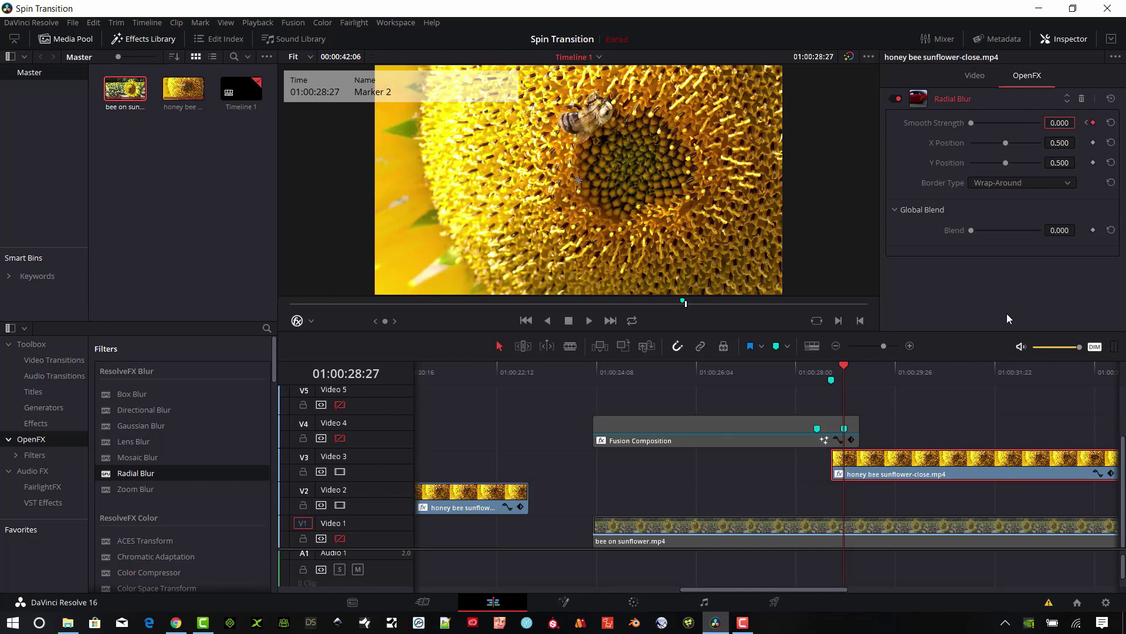
- Compare the Fusion Composition with the honey bee clip at 01:00:28:20 and 01:00:28:27, showing and hiding Video 4, and select the honey bee clip
{"action": "left_click_drag", "start_coordinate": [842, 369], "coordinate": [832, 373]}
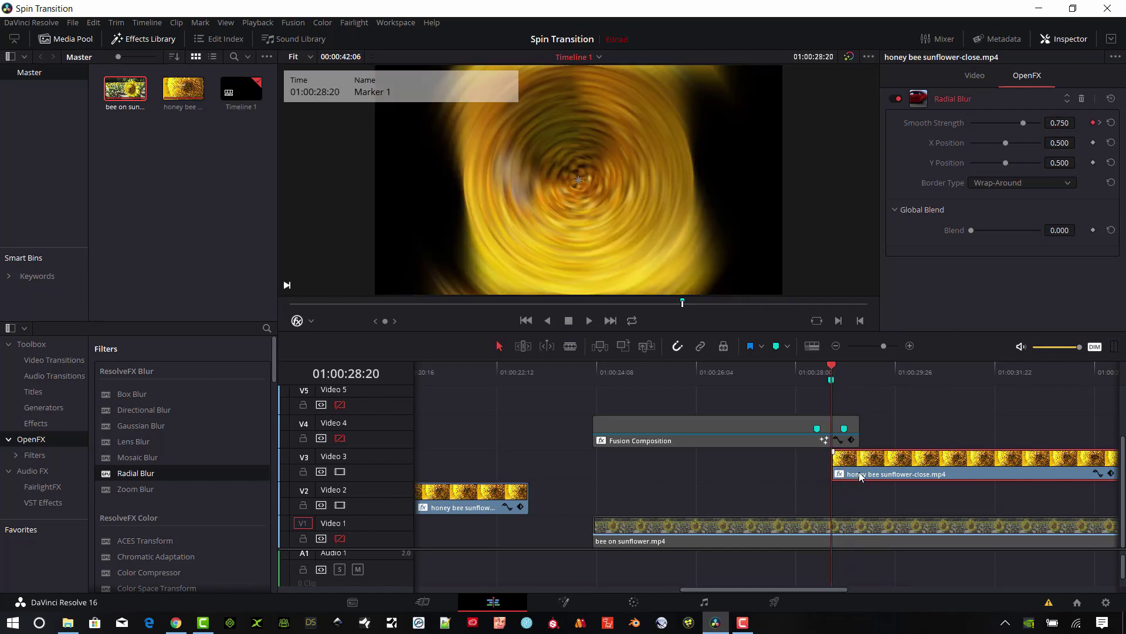
{"action": "left_click", "coordinate": [783, 427]}
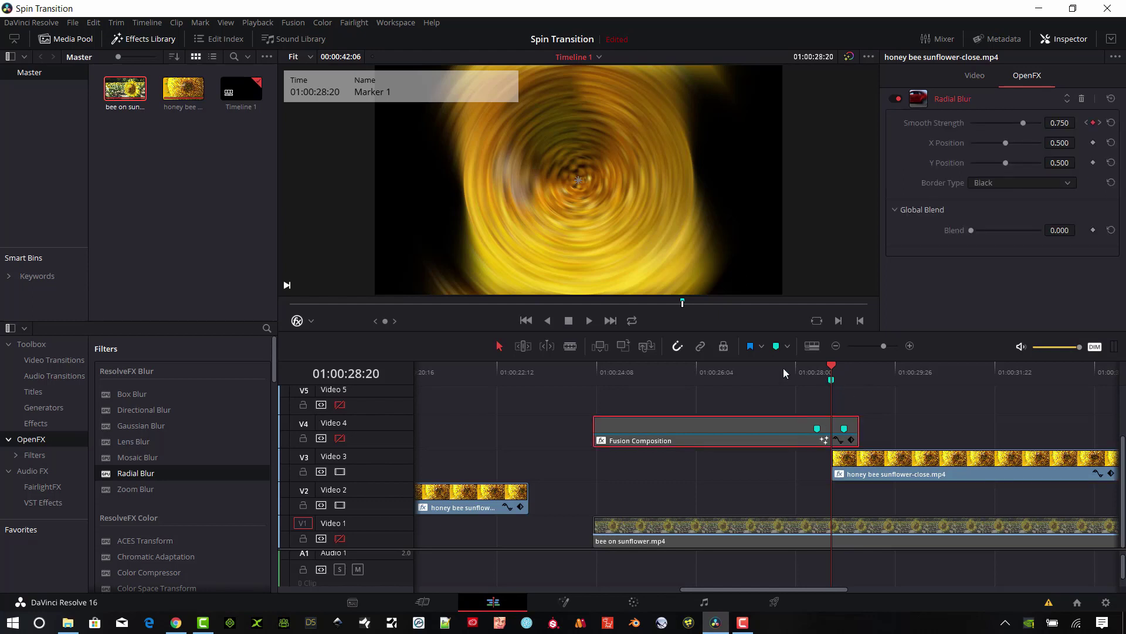
{"action": "left_click", "coordinate": [340, 438]}
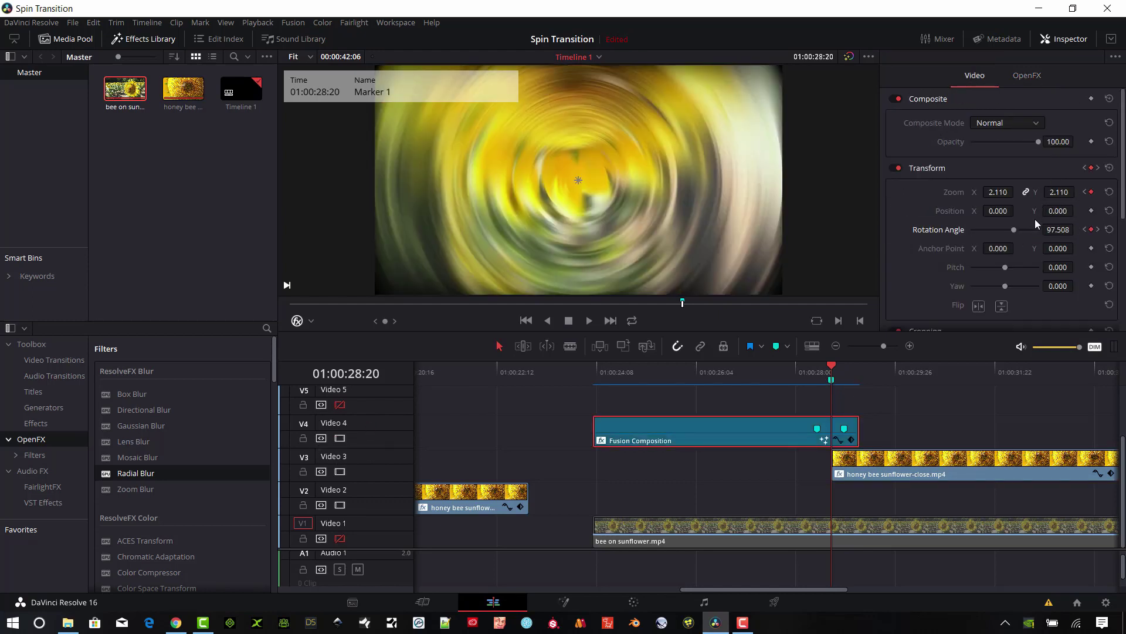
{"action": "left_click_drag", "start_coordinate": [832, 373], "coordinate": [845, 374]}
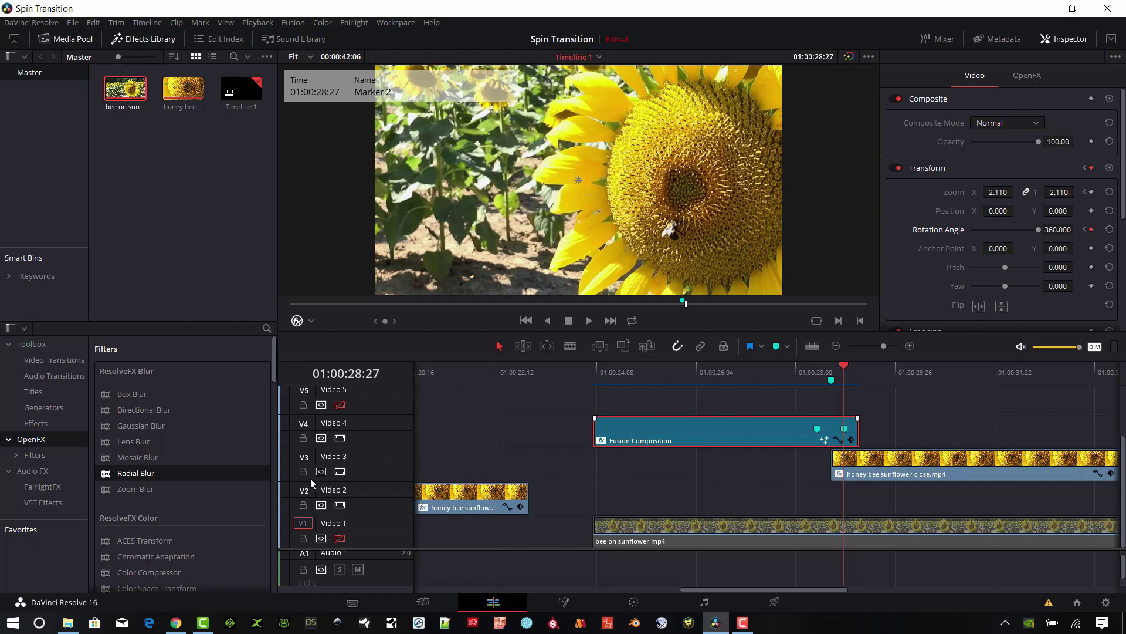
{"action": "left_click", "coordinate": [341, 440]}
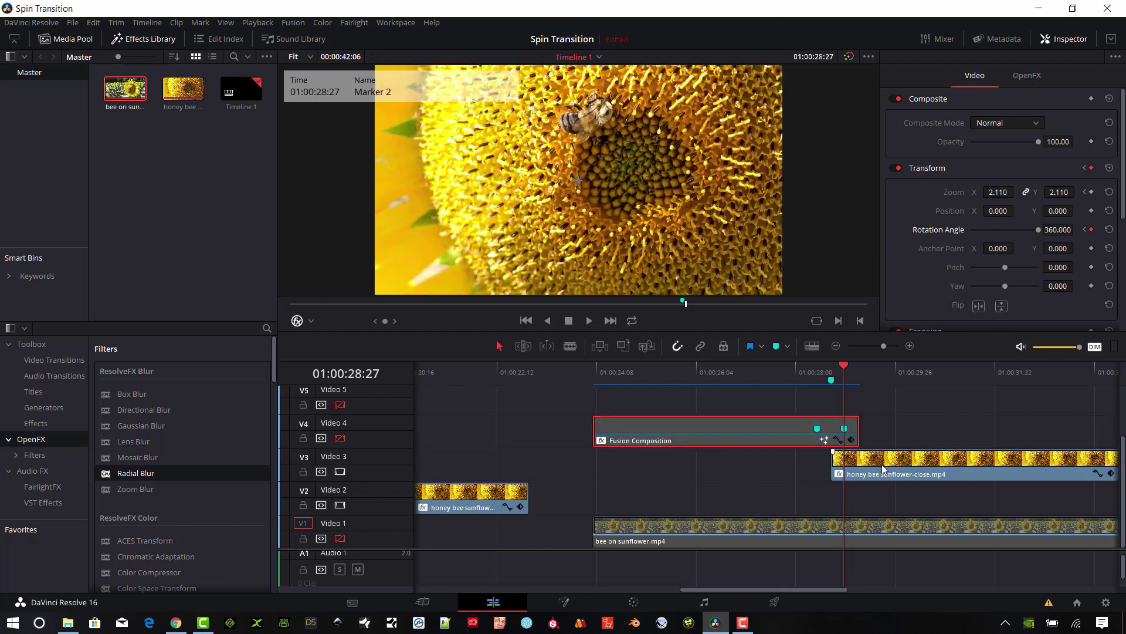
{"action": "left_click", "coordinate": [885, 458]}
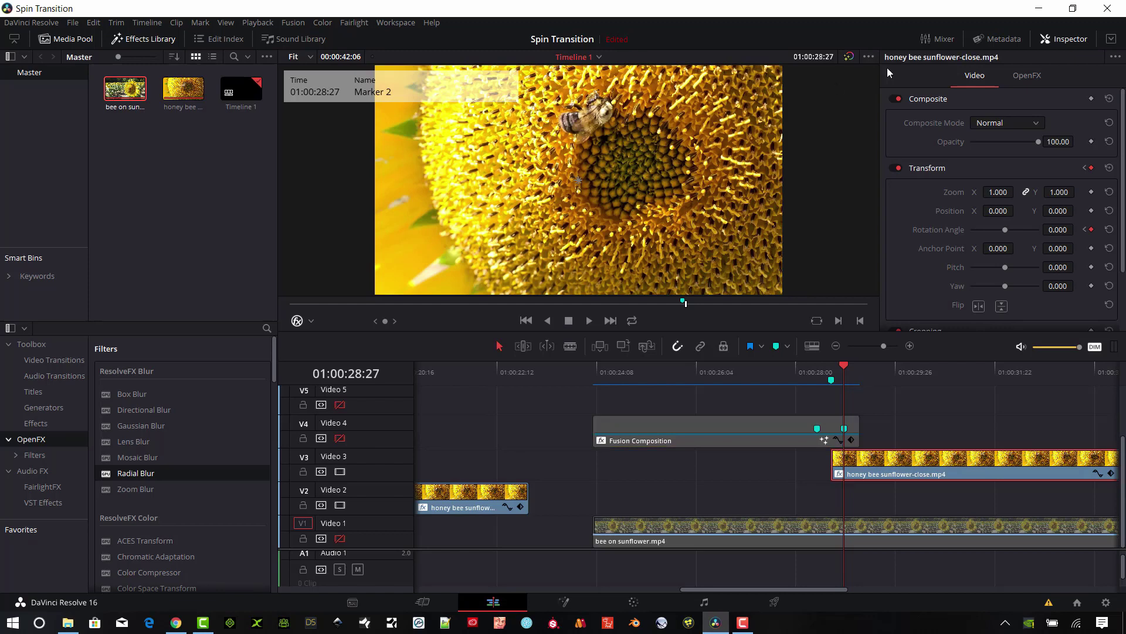
- Try Zoom values of 2.1 and 1.75 on the honey bee clip at 01:00:28:27
{"action": "left_click", "coordinate": [1005, 191]}
{"action": "key", "text": "Return"}
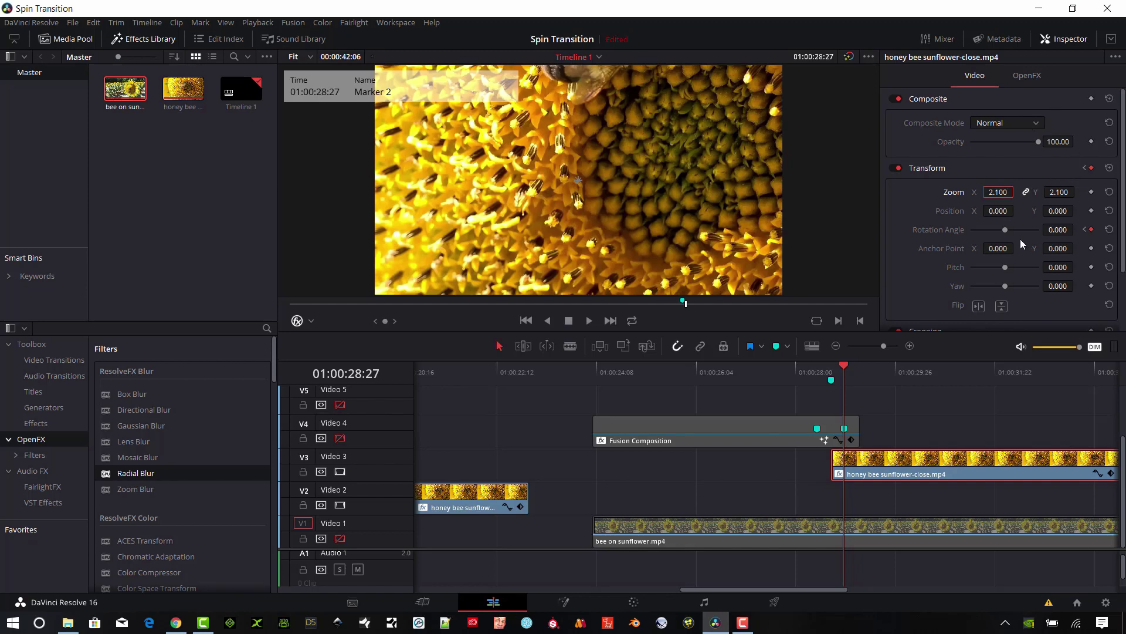
{"action": "left_click", "coordinate": [1009, 193]}
{"action": "type", "text": "1.75"}
{"action": "key", "text": "Return"}
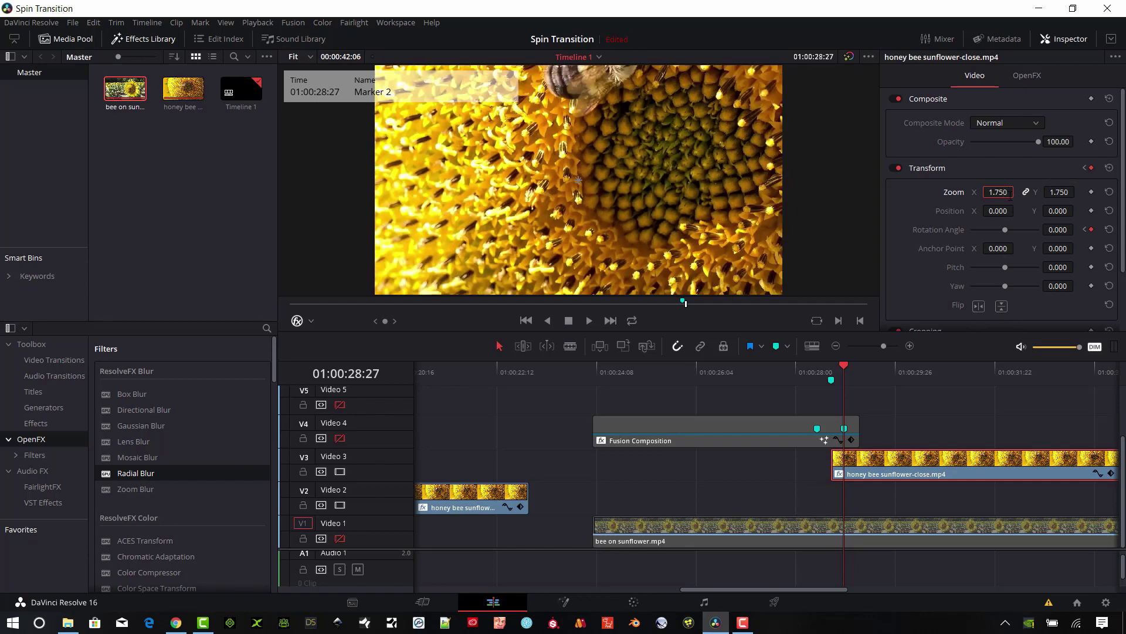
- Set the honey bee clip's Zoom to 1.5 and keyframe it at 01:00:28:27
{"action": "left_click", "coordinate": [1001, 194]}
{"action": "type", "text": "1.5"}
{"action": "key", "text": "Return"}
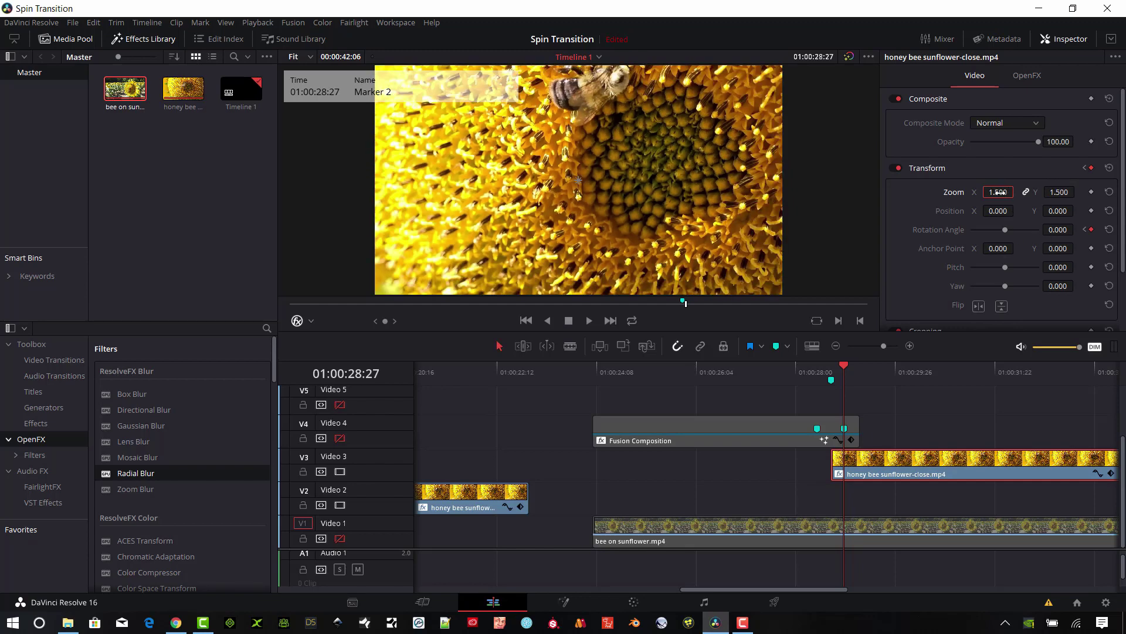
{"action": "left_click", "coordinate": [857, 364]}
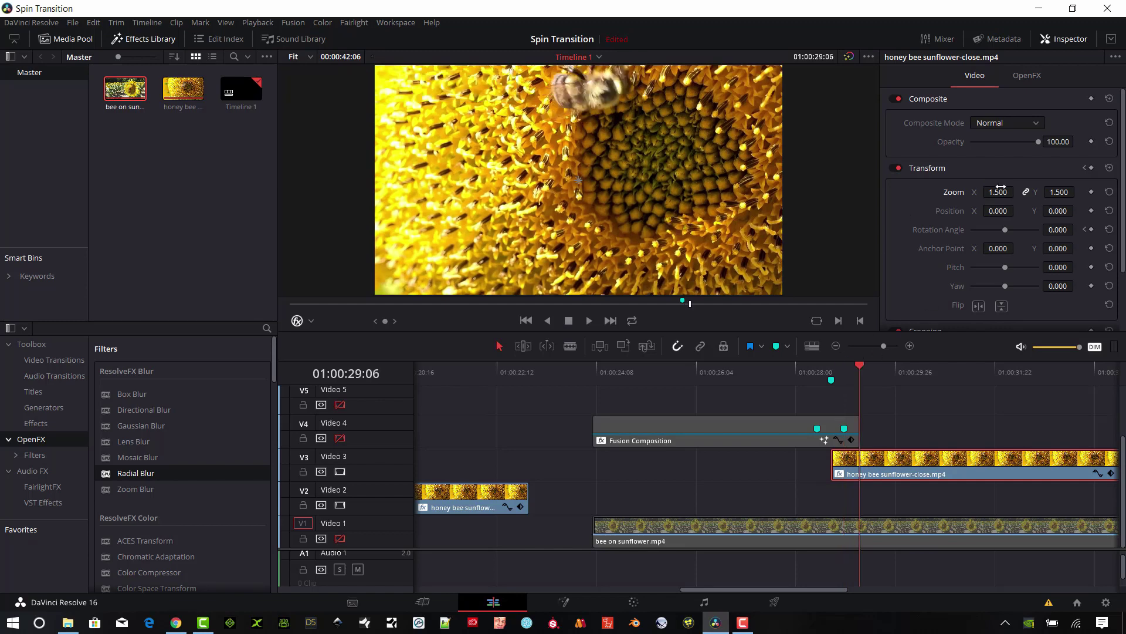
{"action": "left_click", "coordinate": [844, 367]}
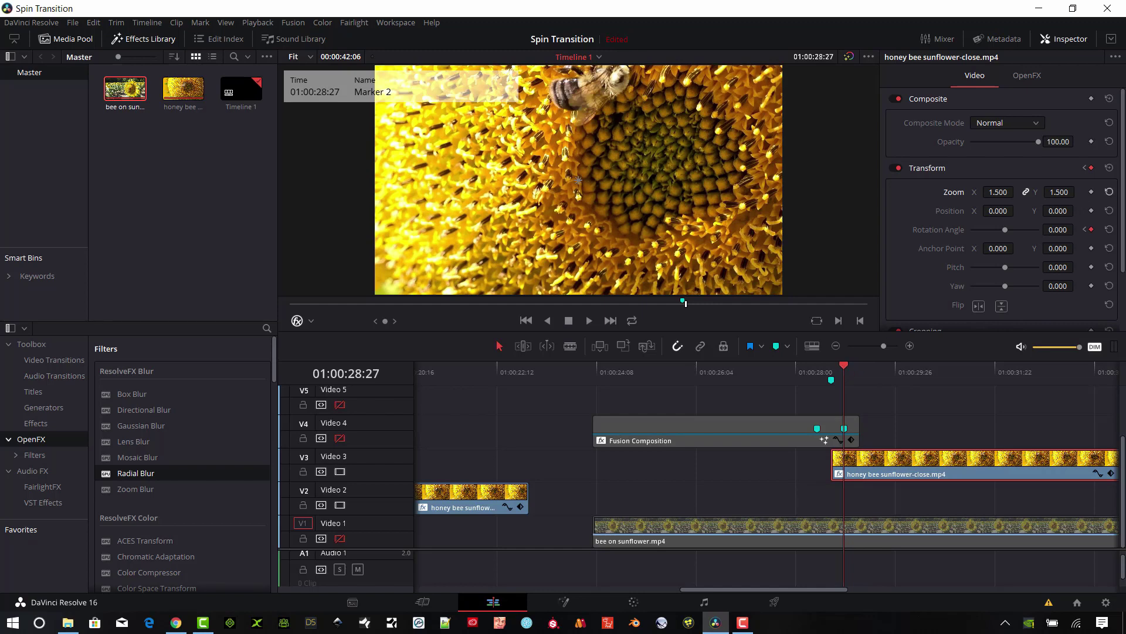
{"action": "left_click", "coordinate": [1091, 192]}
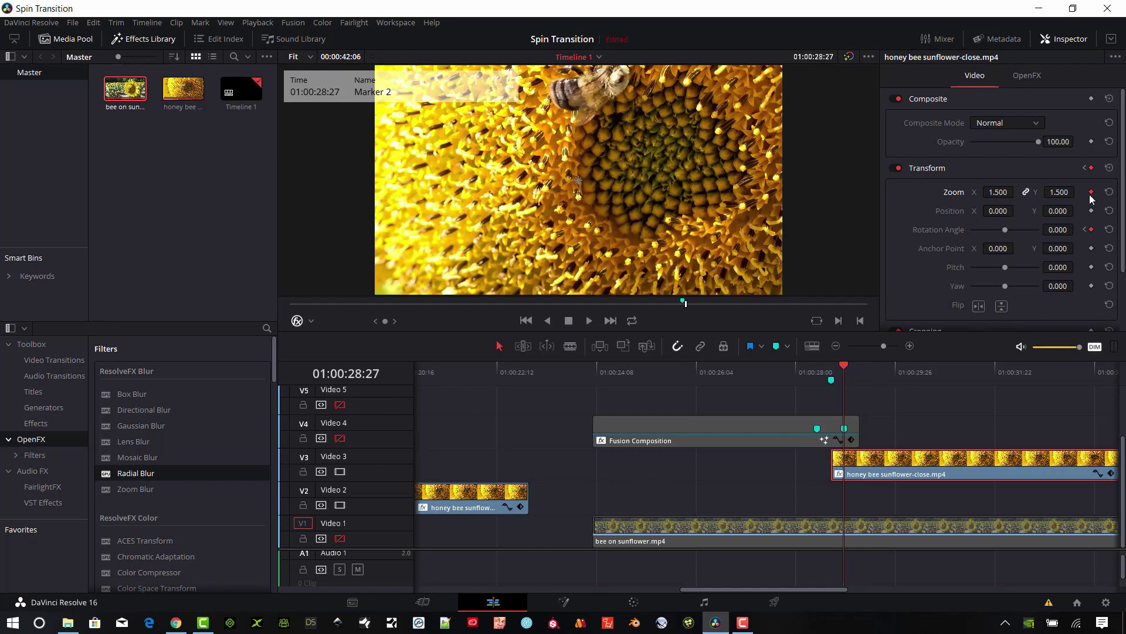
- Set the honey bee clip's Zoom to 1 at 01:00:29:06, where the Fusion Composition ends
{"action": "left_click", "coordinate": [862, 367]}
{"action": "left_click", "coordinate": [998, 192]}
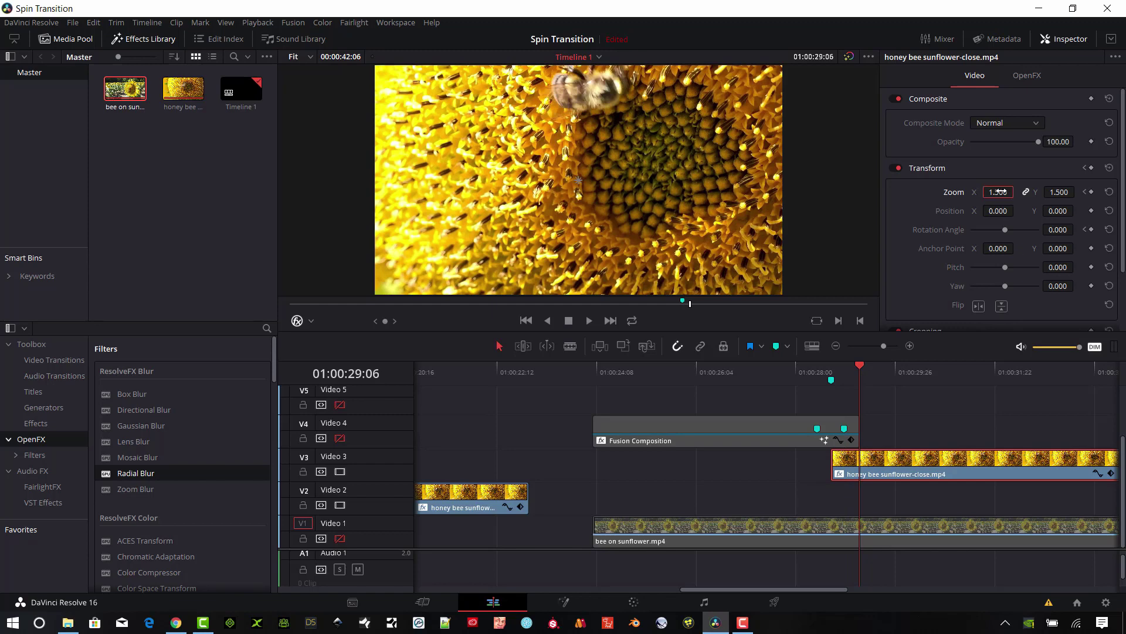
{"action": "type", "text": "1"}
{"action": "key", "text": "Return"}
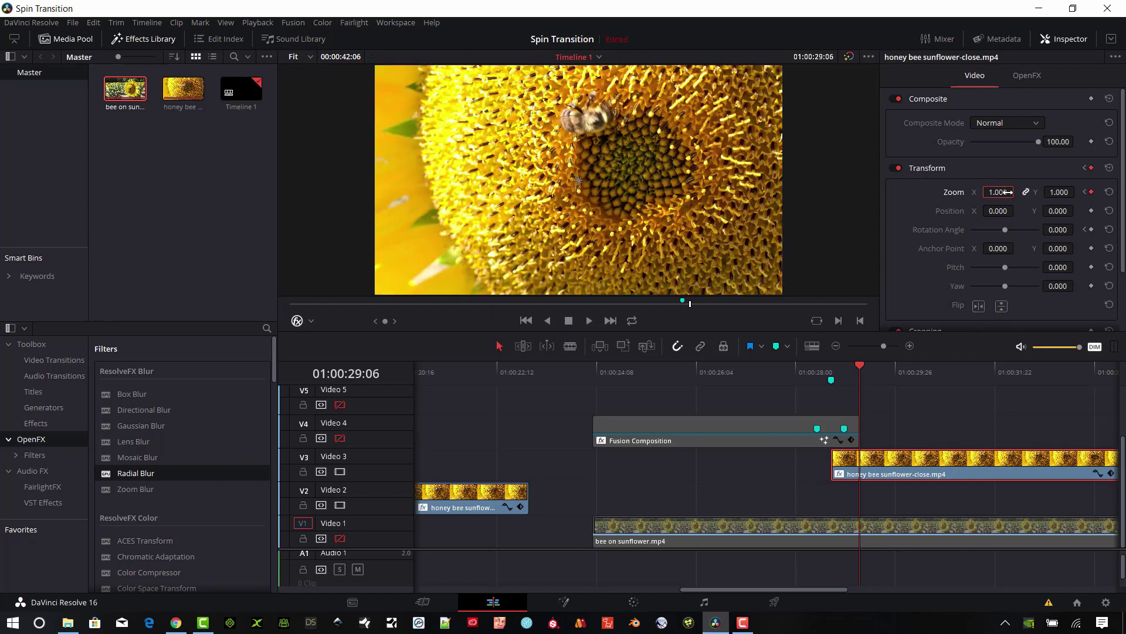
- Re-enable Video 4 and Video 1, and preview the transition full screen from just before the Fusion Composition's first marker
{"action": "mouse_move", "coordinate": [860, 367]}
{"action": "left_mouse_down"}
{"action": "mouse_move", "coordinate": [759, 378]}
{"action": "mouse_move", "coordinate": [800, 382]}
{"action": "left_mouse_up"}
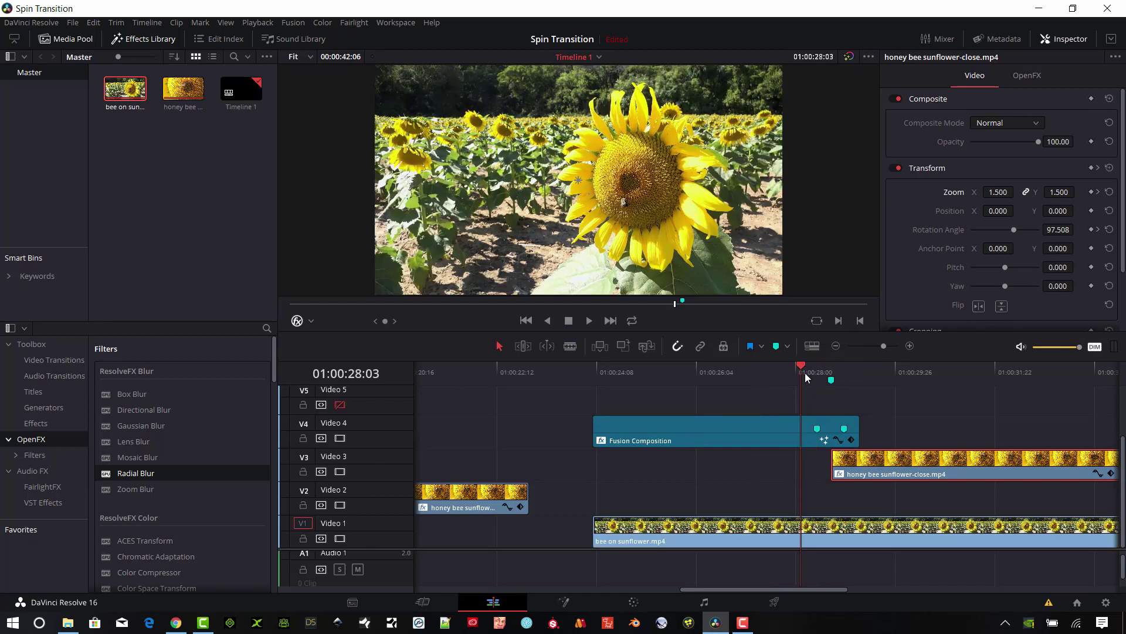
{"action": "mouse_move", "coordinate": [805, 372]}
{"action": "left_mouse_down"}
{"action": "mouse_move", "coordinate": [776, 373]}
{"action": "mouse_move", "coordinate": [845, 379]}
{"action": "mouse_move", "coordinate": [807, 384]}
{"action": "left_mouse_up"}
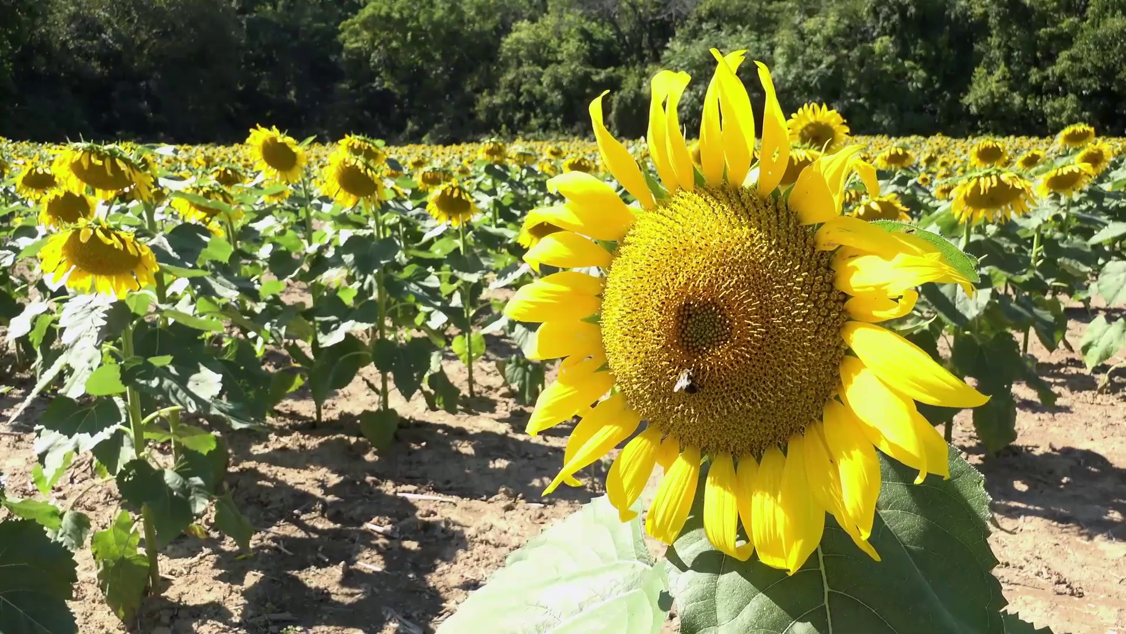